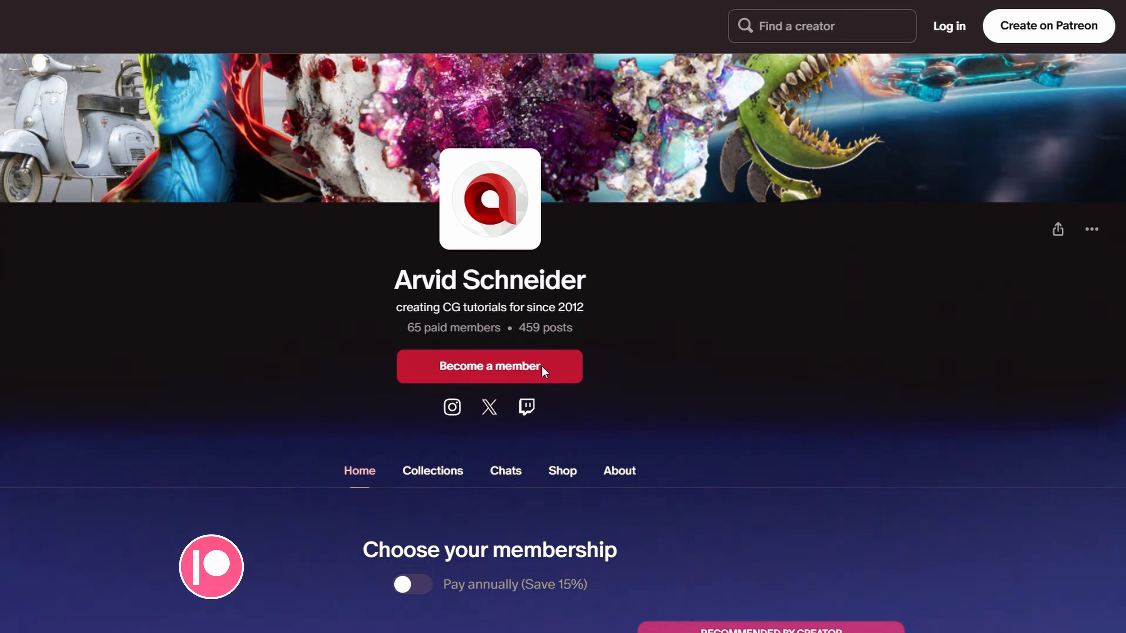
- Browse the creator's membership tiers and featured products, and open the full shop listing
scroll(541, 366, "down", 5)
scroll(542, 367, "down", 8)
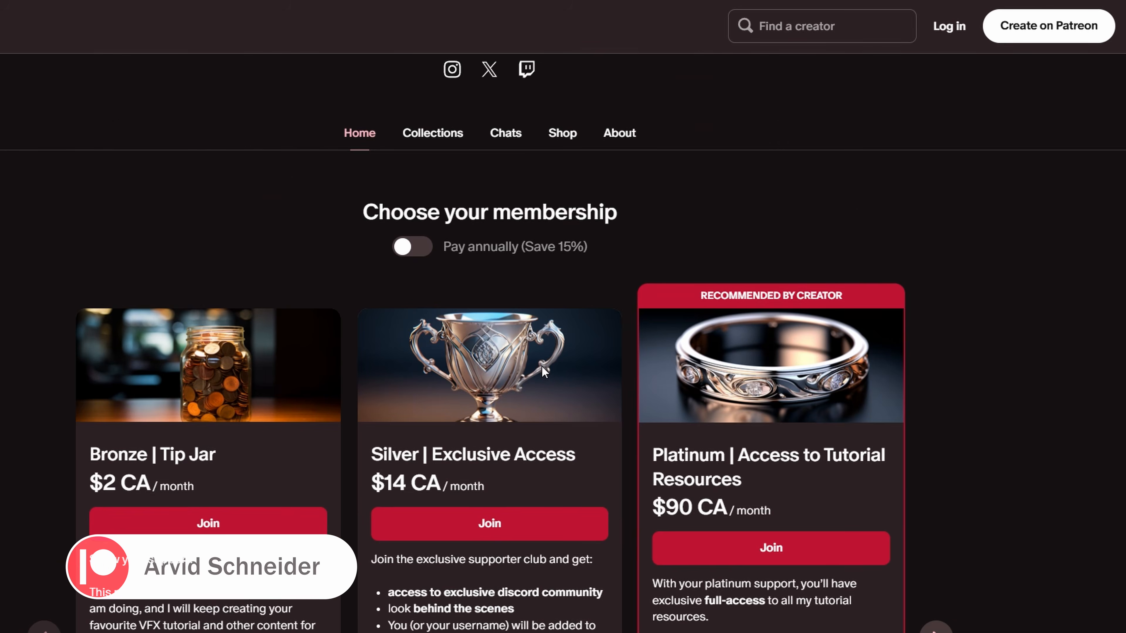
scroll(818, 348, "down", 15)
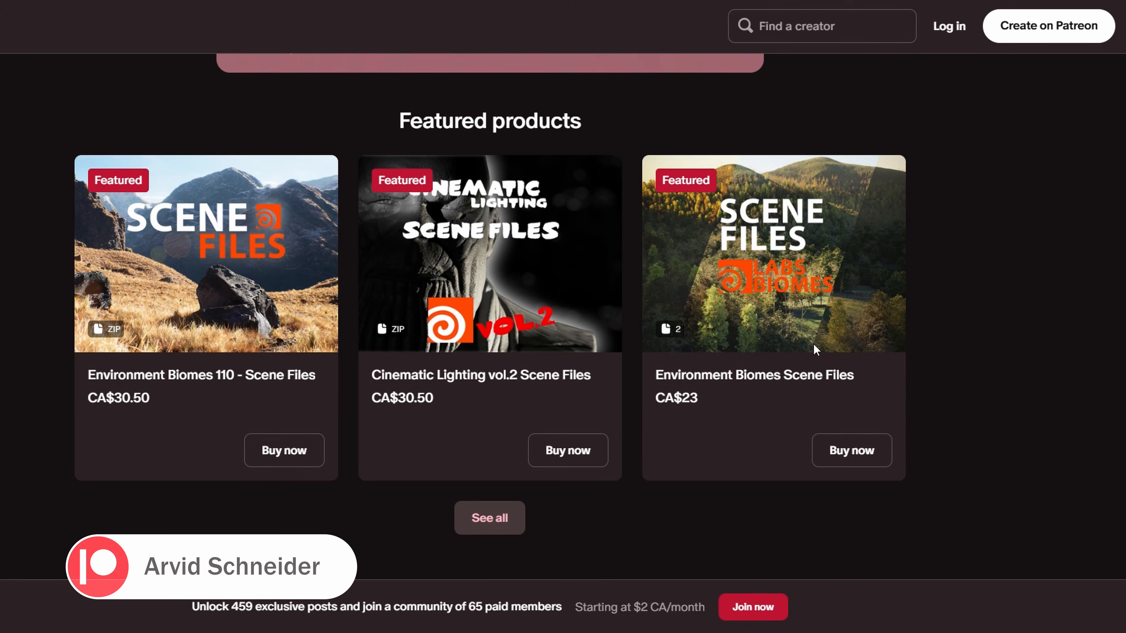
left_click(499, 519)
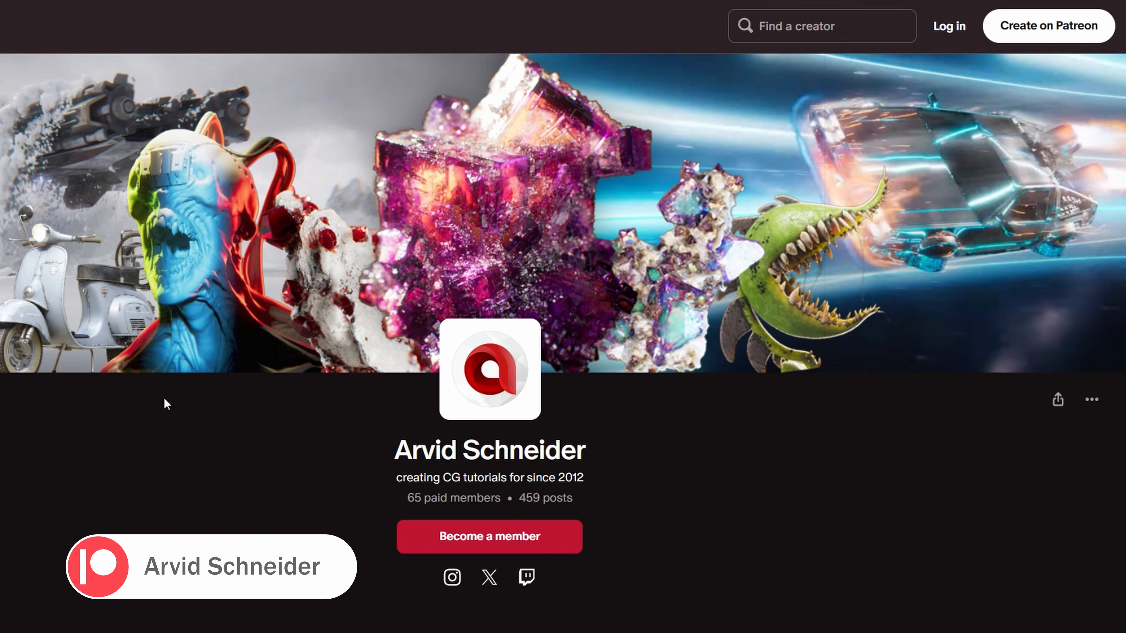
- Look through the featured products and all the scene files offered in the creator's shop
scroll(164, 401, "down", 5)
scroll(165, 404, "down", 2)
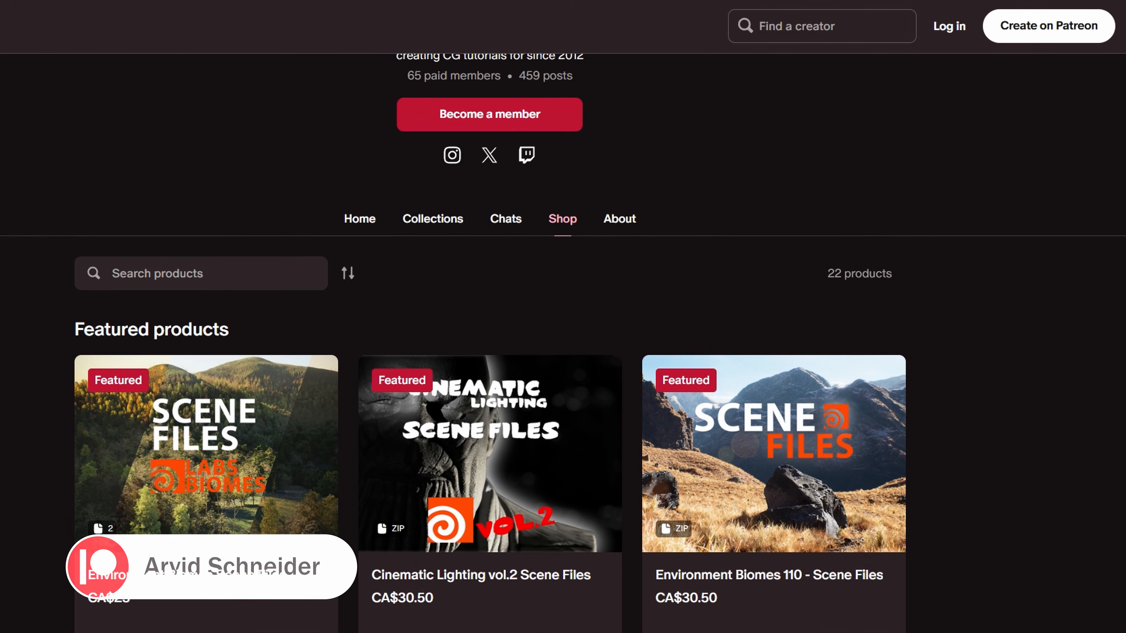
scroll(165, 404, "down", 6)
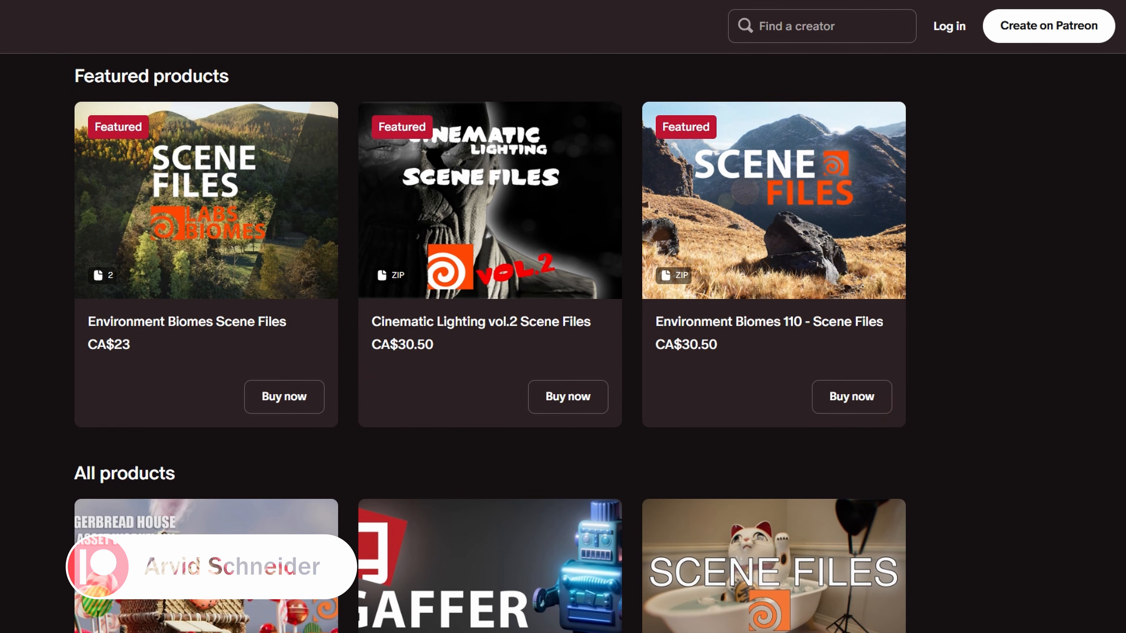
scroll(563, 342, "down", 12)
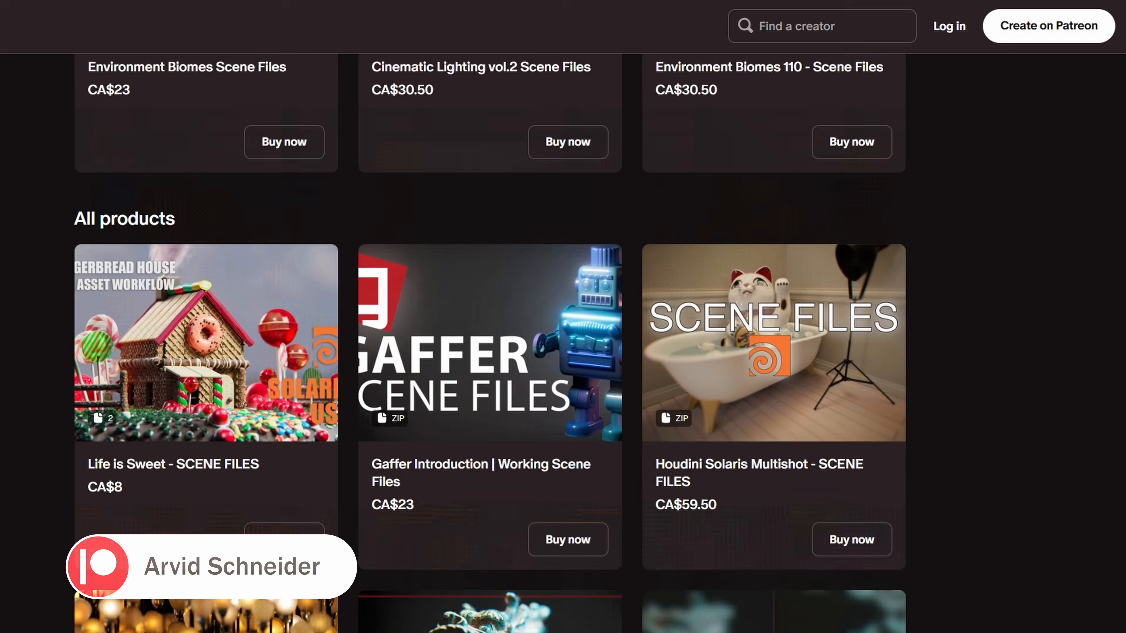
scroll(563, 342, "down", 20)
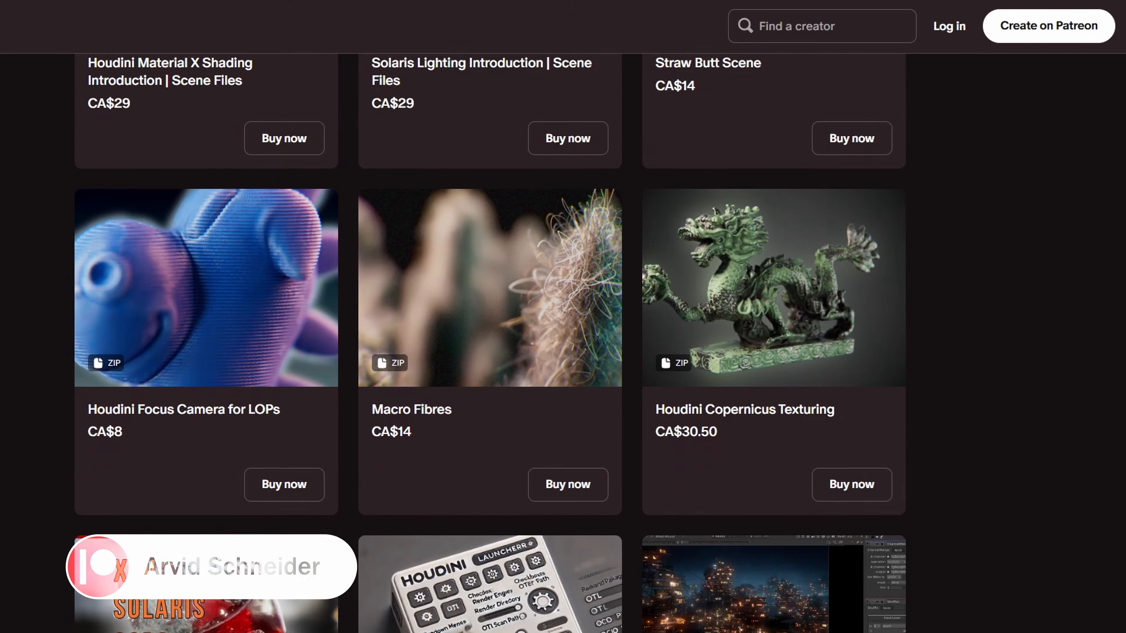
scroll(563, 342, "down", 19)
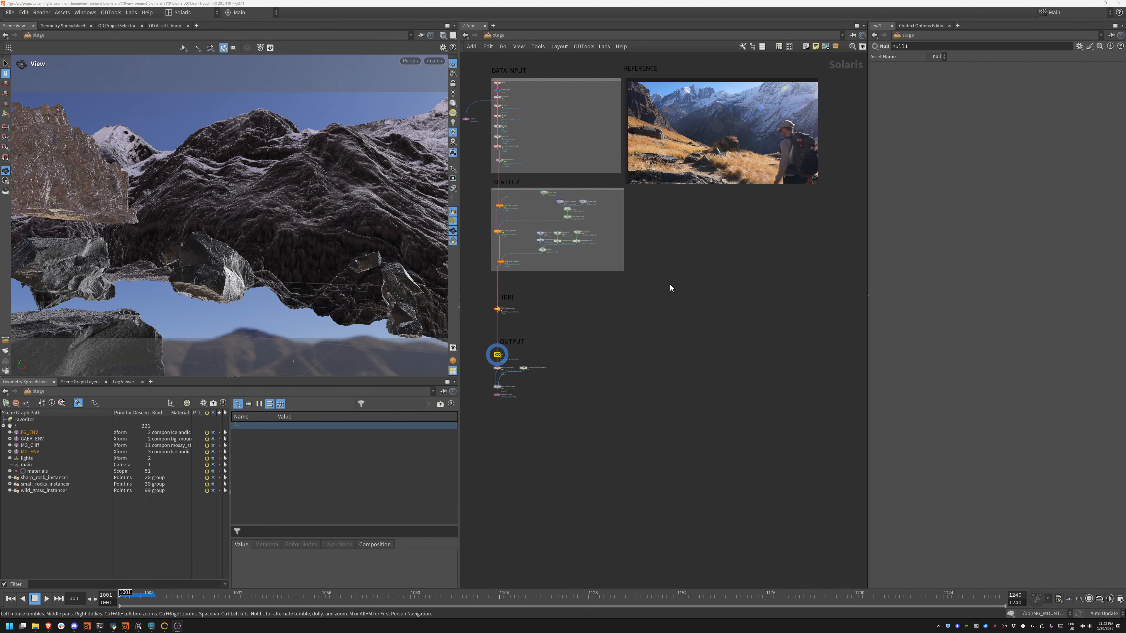
- Switch to the image sequence player with the environment render and move its window clear of the reference photo
key("alt+Tab")
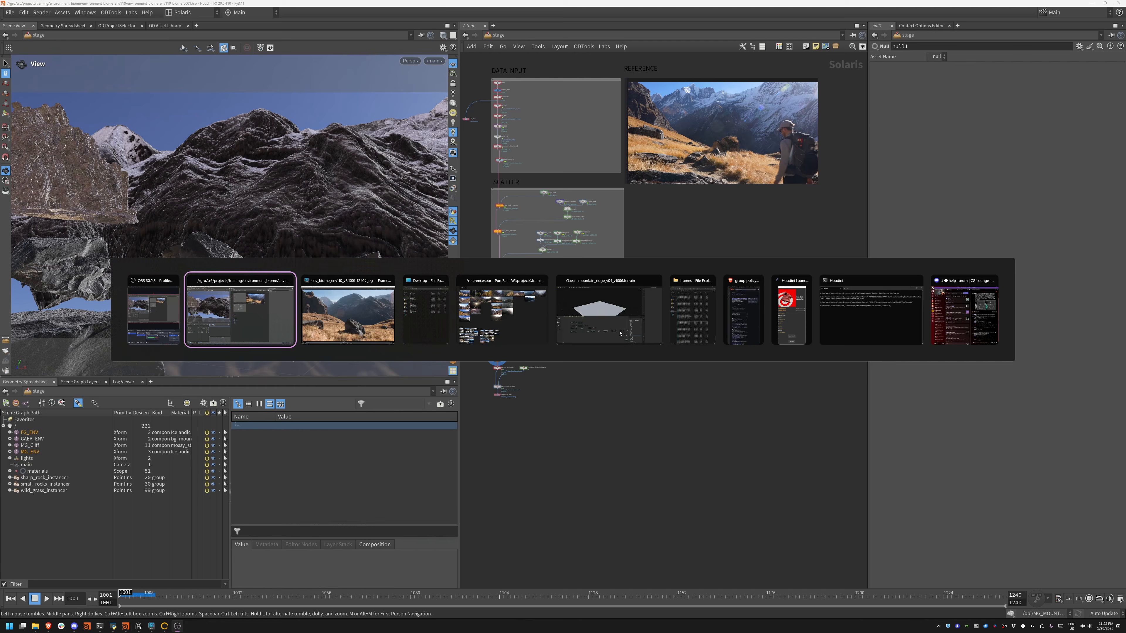
left_click(150, 625)
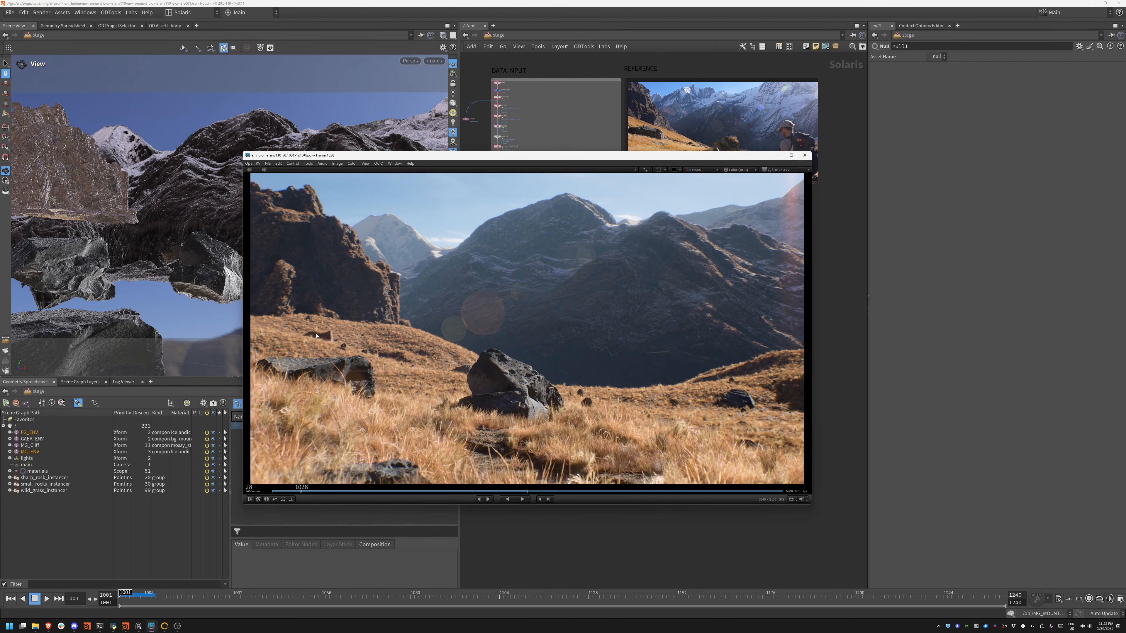
left_click_drag(705, 156, 574, 208)
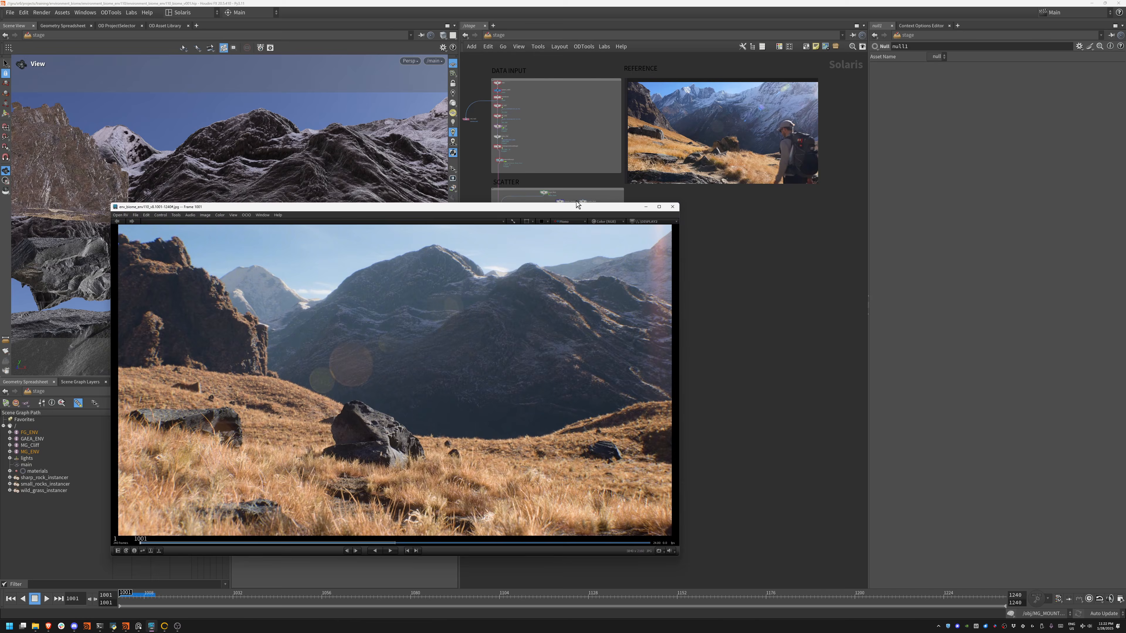
- Switch to Houdini, enlarge the reference photo in the network view and widen the network editor pane
right_click_drag(740, 154, 782, 150)
middle_click_drag(781, 150, 704, 324)
right_click_drag(665, 293, 618, 289)
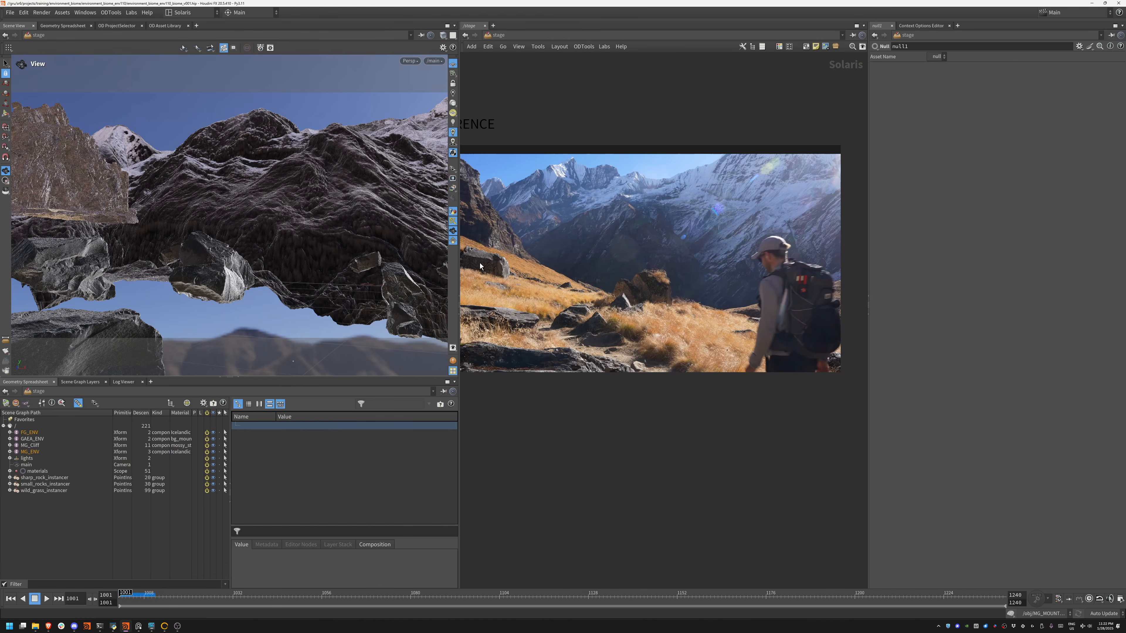
left_click_drag(460, 274, 271, 273)
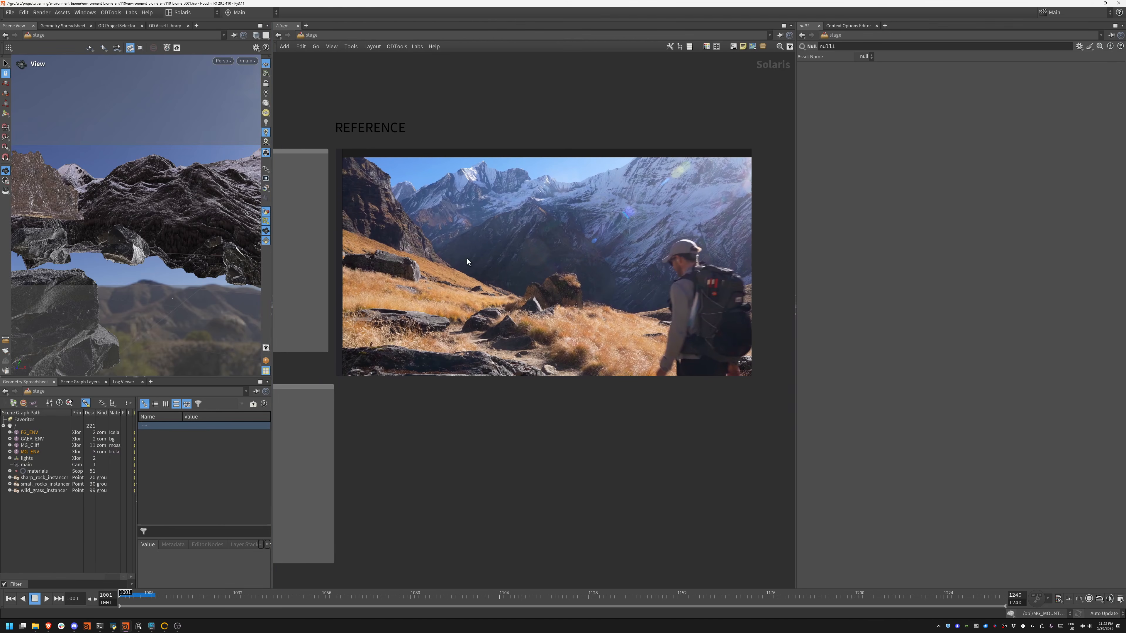
- Play the composited mountain shot in the image sequence player, and compare it repeatedly with the raw render before scrubbing to frame 1123
key("alt+Tab")
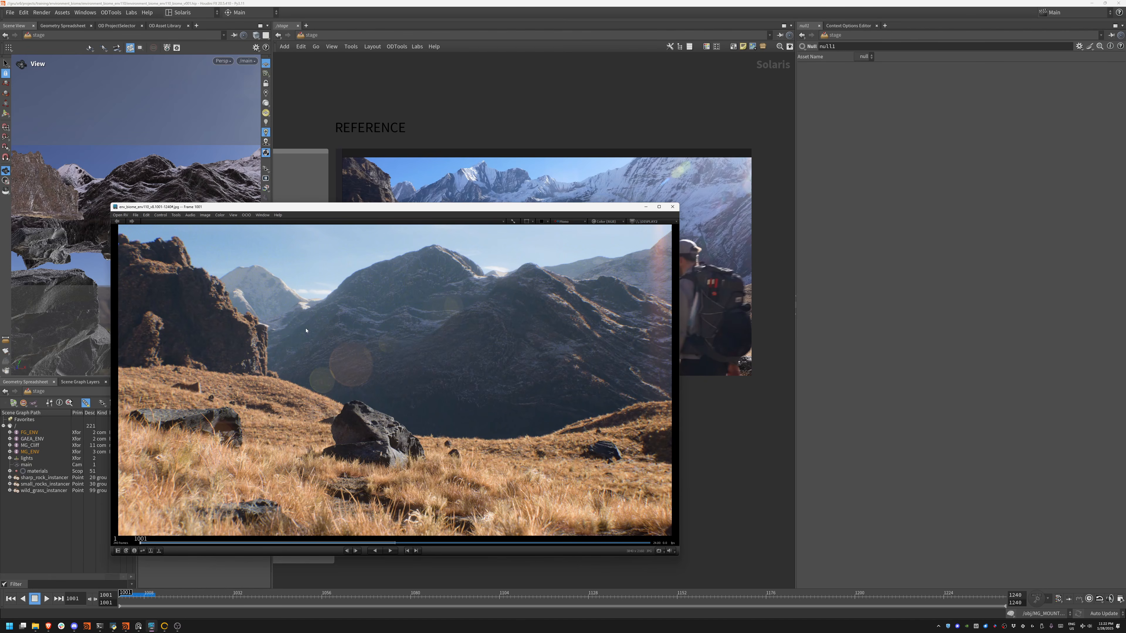
key("space")
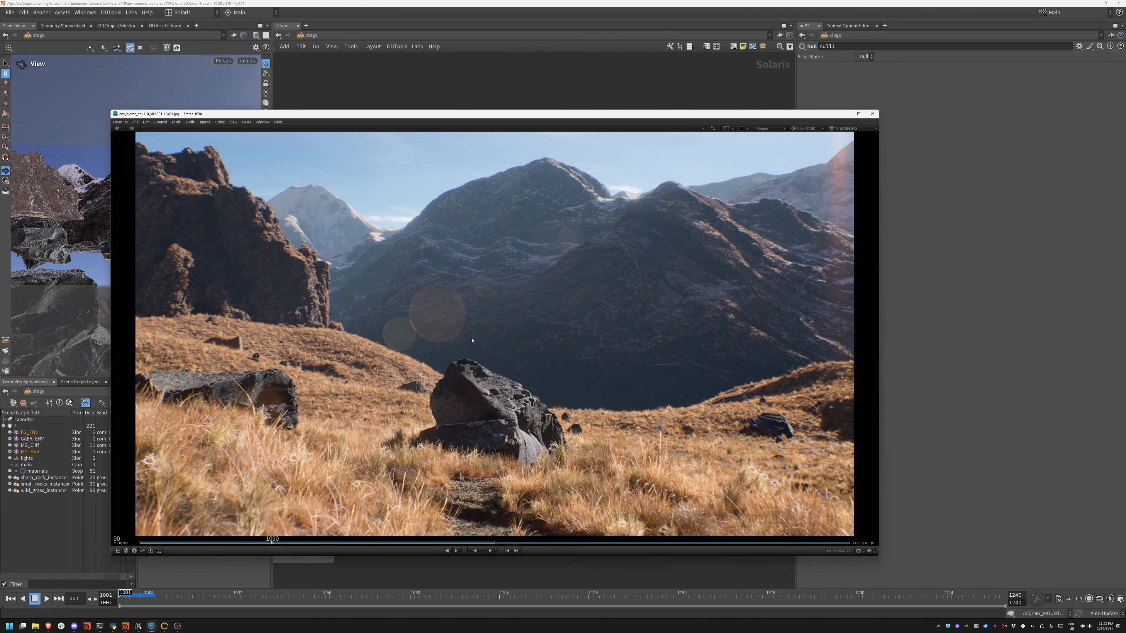
key("alt+shift+Right")
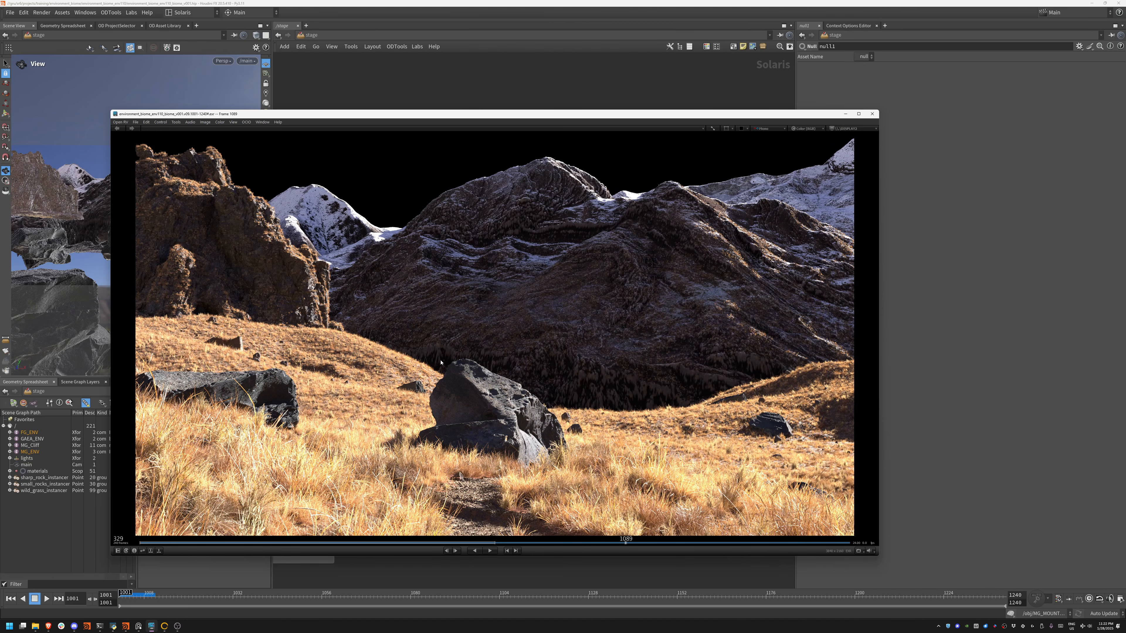
key("alt+shift+Left")
key("alt+shift+Right")
key("alt+shift+Left")
key("alt+shift+Right")
key("alt+shift+Left")
key("alt+shift+Right")
key("alt+shift+Left")
key("alt+shift+Right")
key("alt+shift+Left")
key("alt+shift+Right")
key("alt+shift+Left")
key("alt+shift+Right")
key("alt+shift+Left")
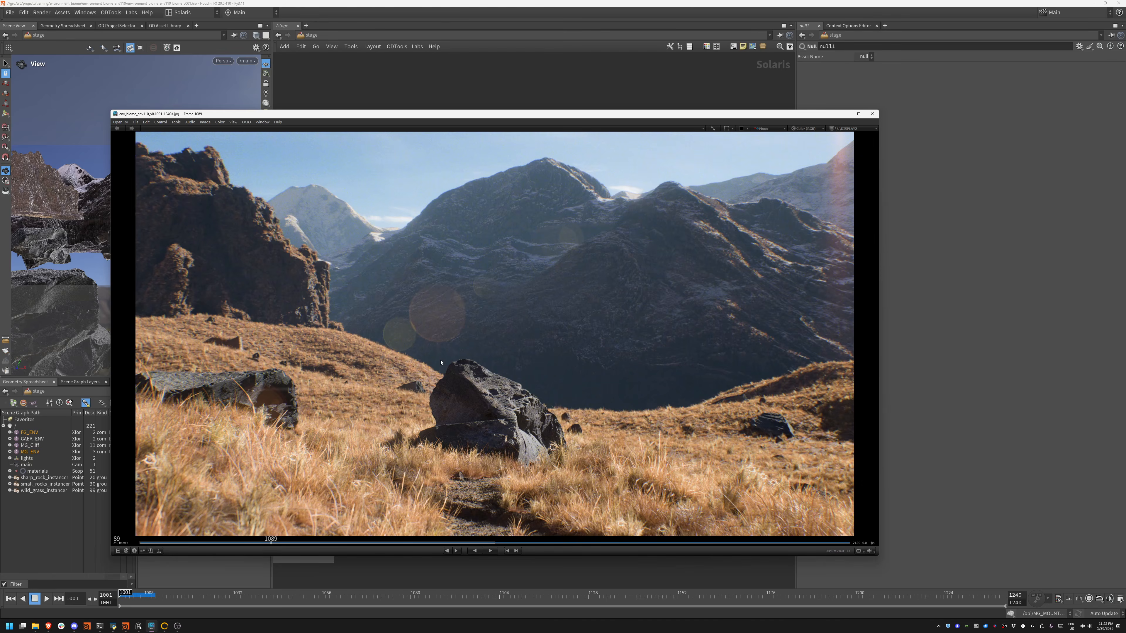
key("alt+shift+Right")
key("alt+shift+Left")
key("alt+shift+Right")
key("alt+shift+Left")
key("alt+shift+Right")
key("alt+shift+Left")
key("alt+shift+Right")
key("alt+shift+Left")
key("alt+shift+Right")
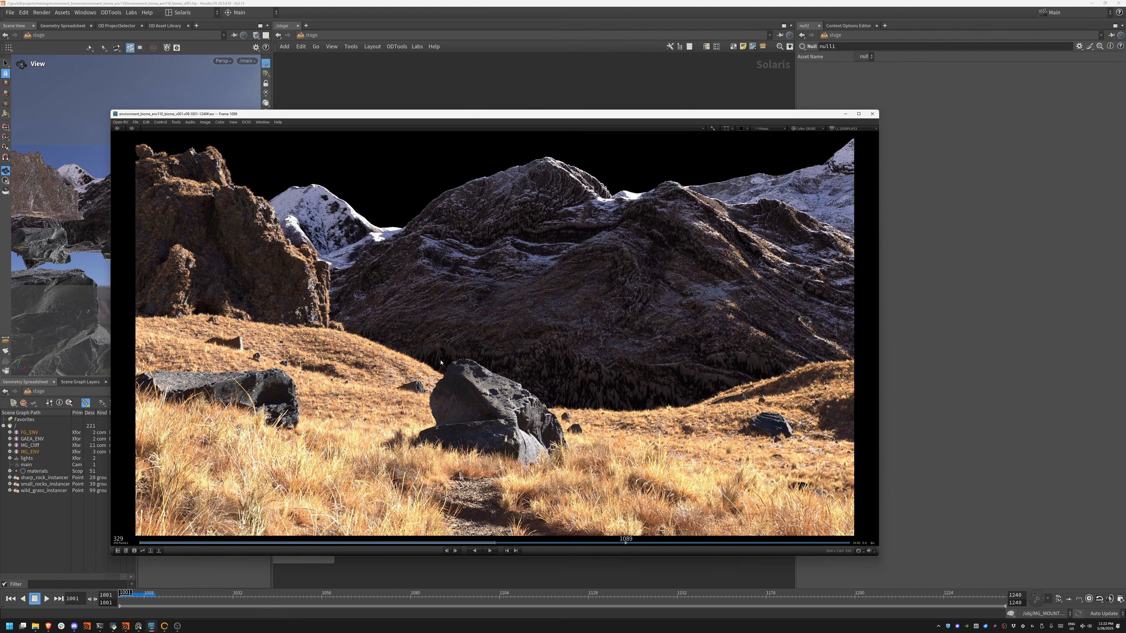
left_click_drag(532, 372, 660, 280)
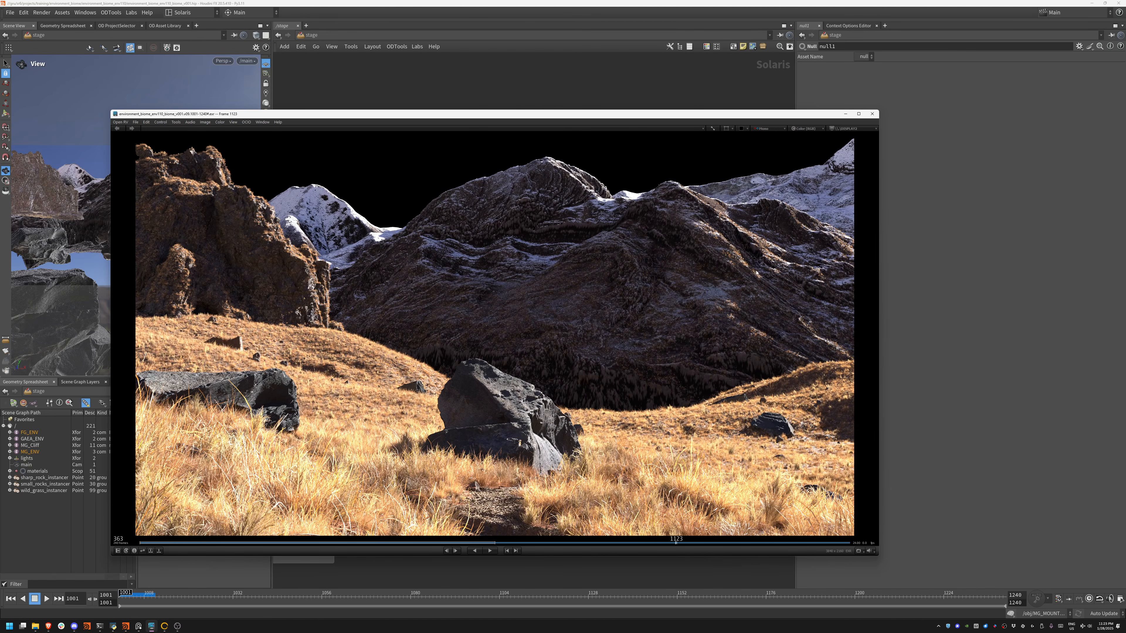
- Minimize the player, and view the reference photo and the overall Solaris network layout in Houdini
left_click(847, 114)
middle_click_drag(411, 421, 565, 403)
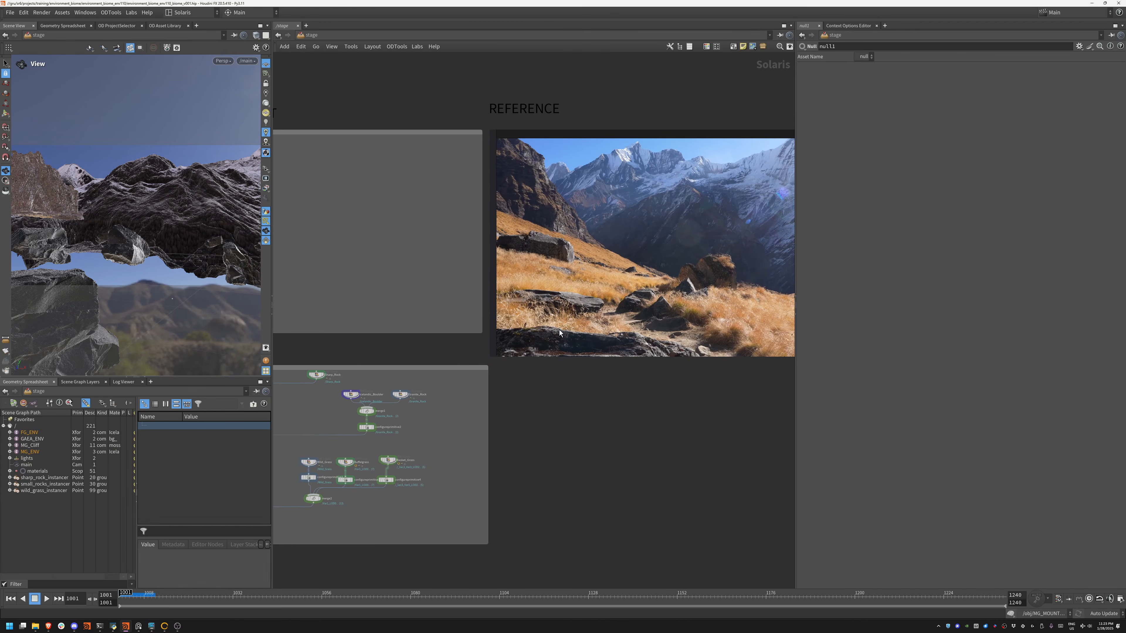
middle_click_drag(605, 279, 495, 292)
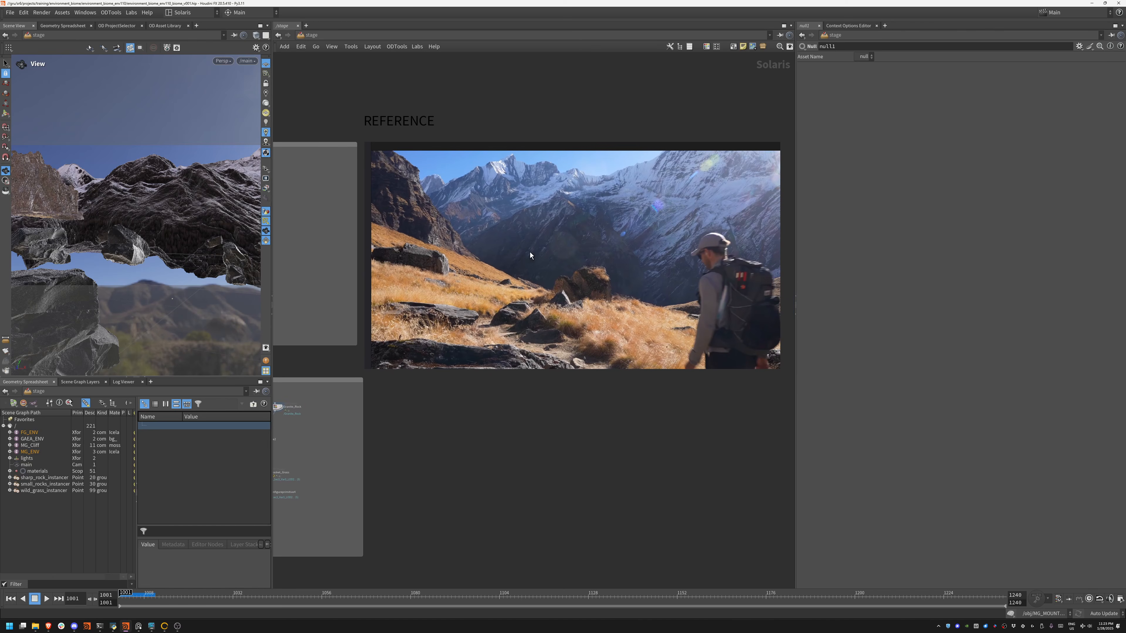
scroll(549, 288, "down", 10)
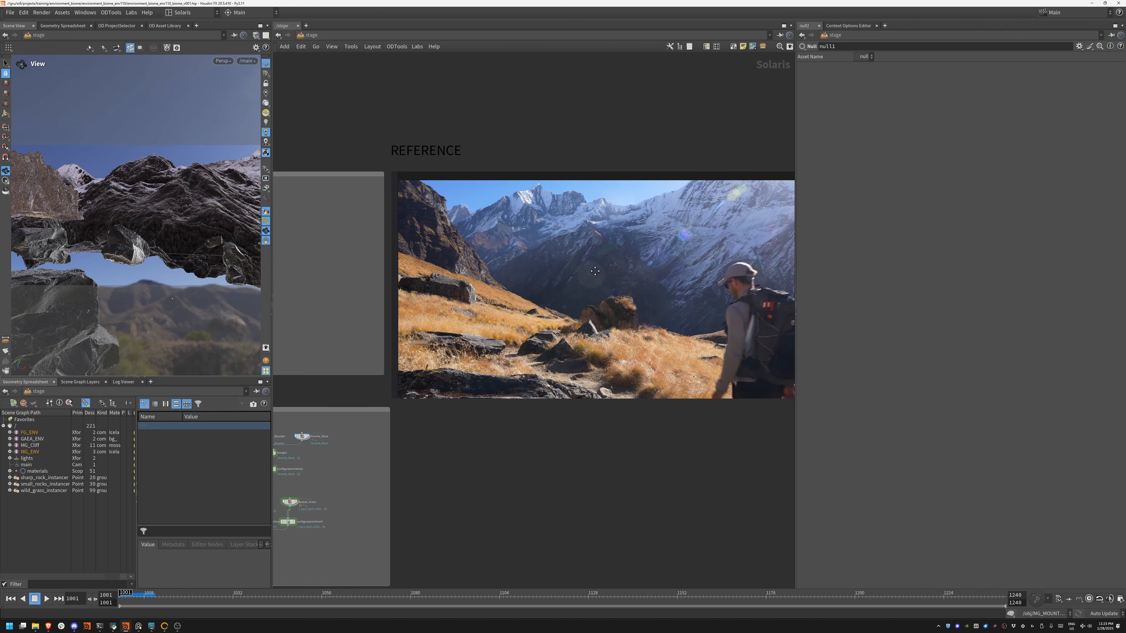
scroll(551, 283, "down", 2)
scroll(563, 297, "up", 4)
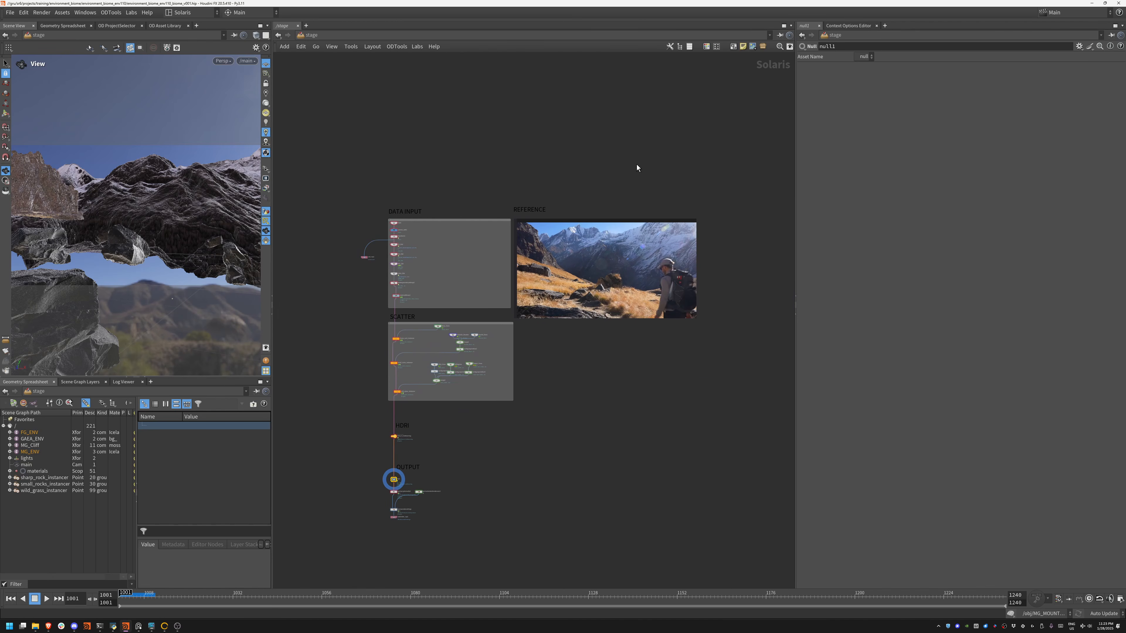
- Examine the DATA INPUT section's chain of camera, environment, cliff, render geometry settings and material library nodes
scroll(492, 284, "up", 6)
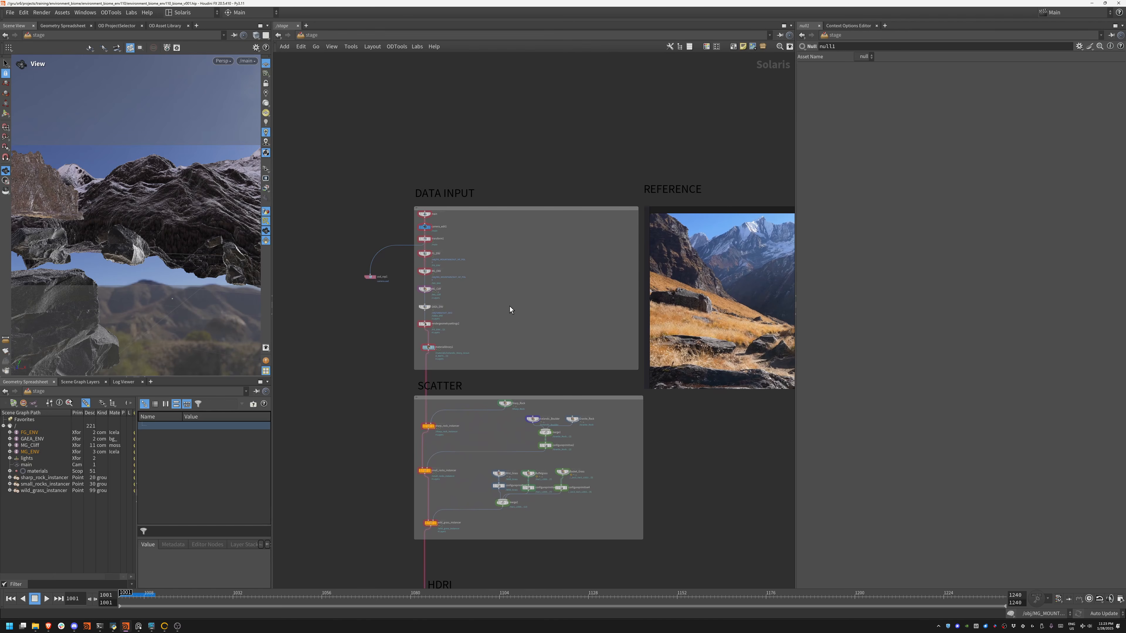
middle_click_drag(536, 248, 454, 162)
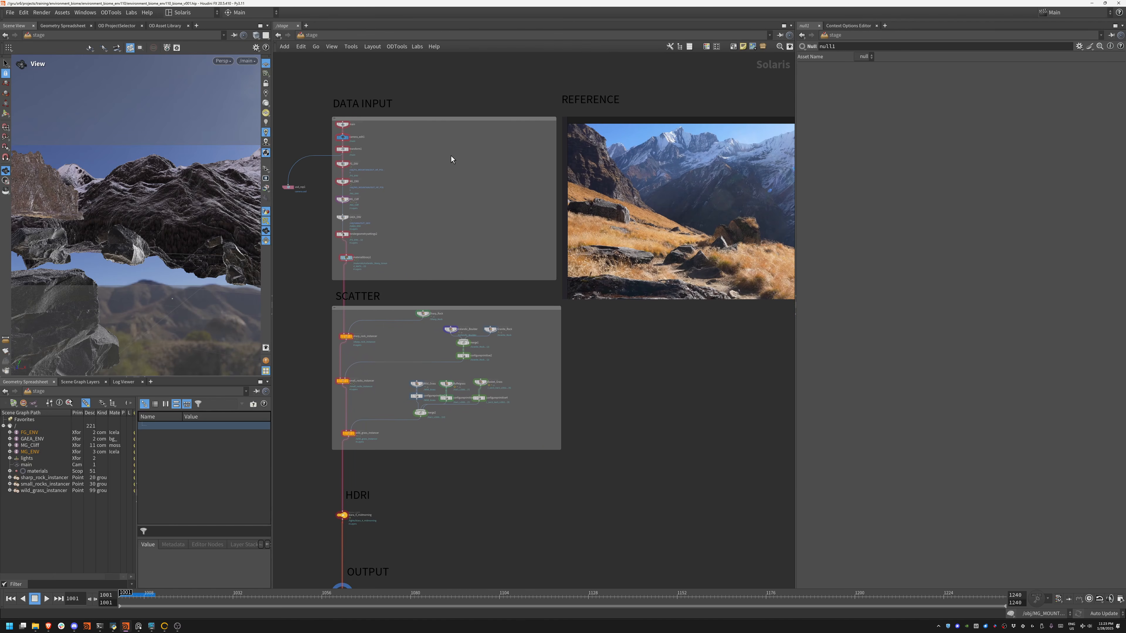
middle_click_drag(430, 256, 462, 246)
scroll(463, 243, "up", 5)
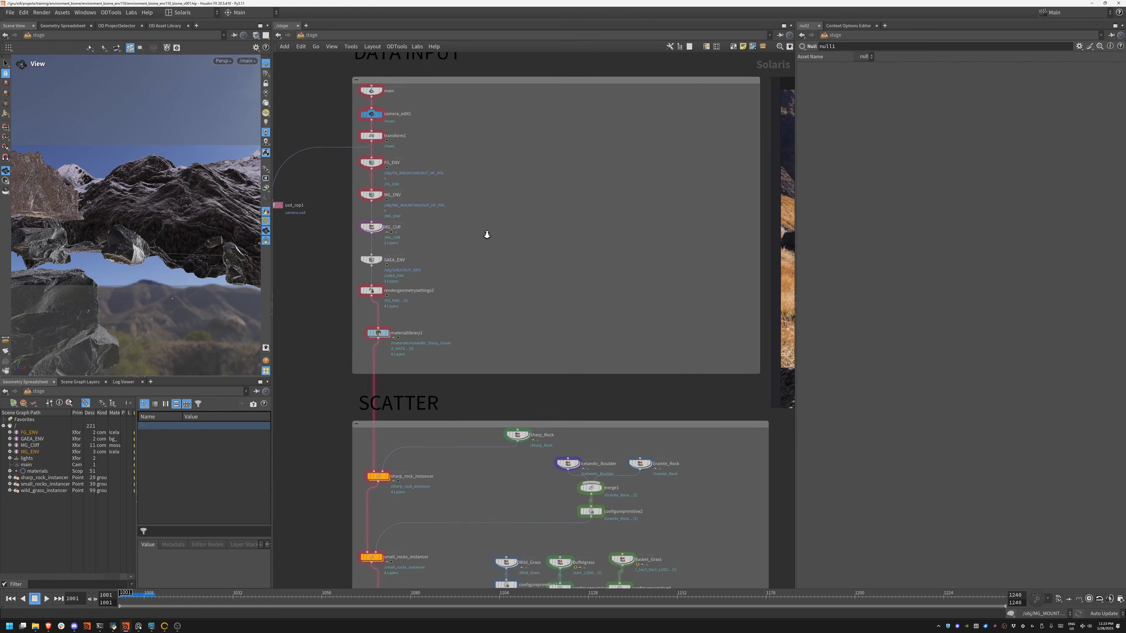
middle_click_drag(482, 208, 565, 338)
middle_click_drag(523, 284, 412, 218)
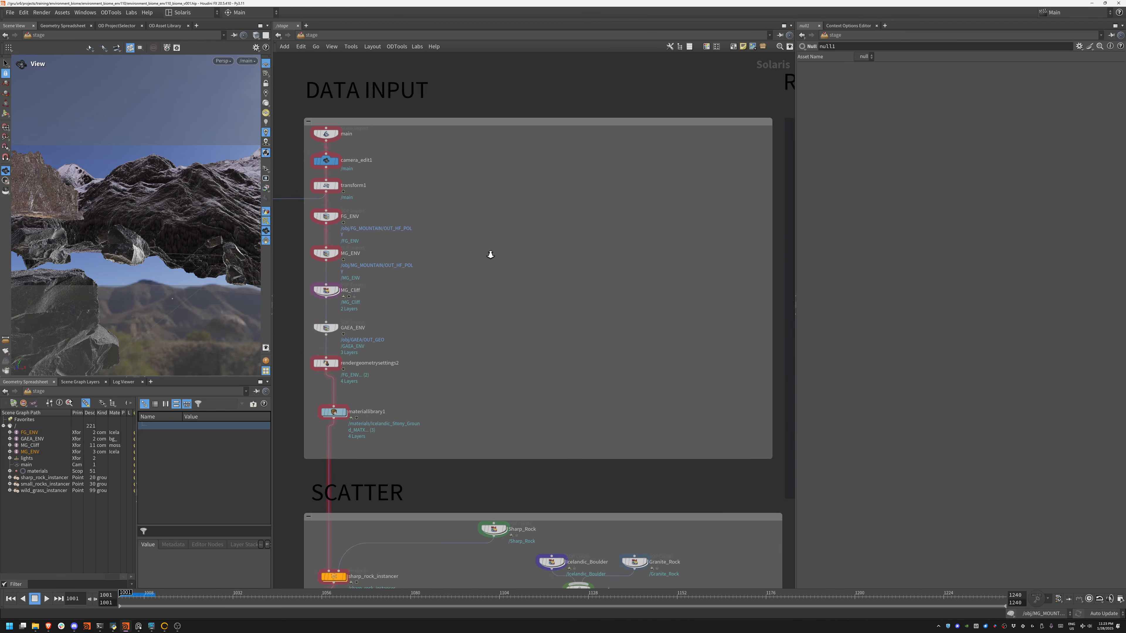
right_click_drag(491, 255, 484, 258)
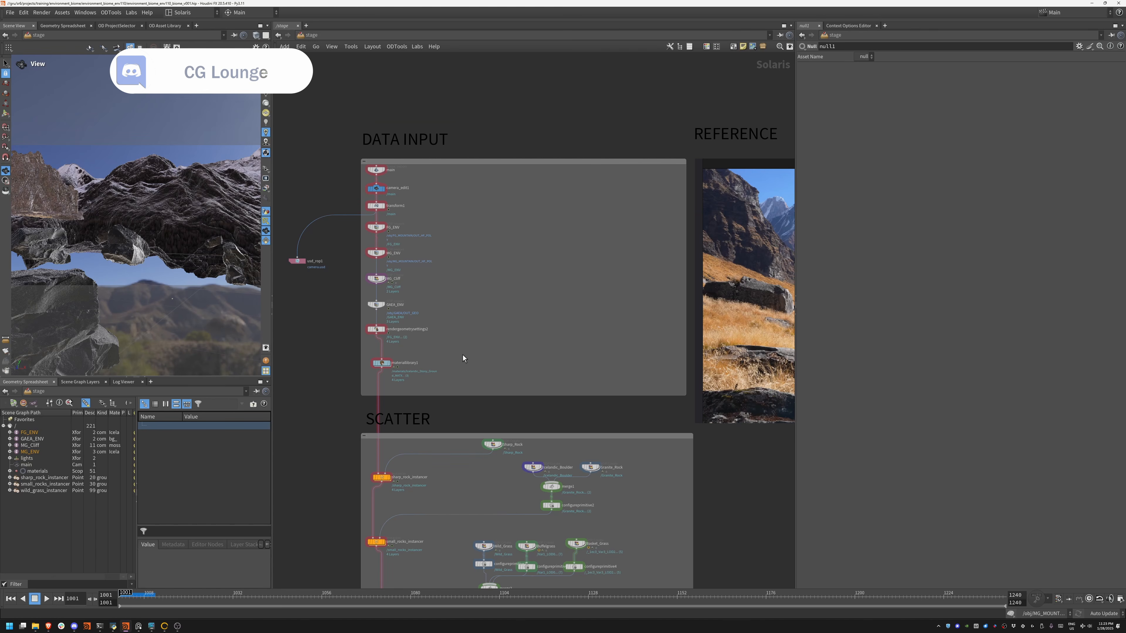
- Examine the SCATTER instancers, the HDRI light and the Karma nodes in the OUTPUT section
middle_click_drag(462, 355, 429, 258)
middle_click_drag(391, 378, 422, 227)
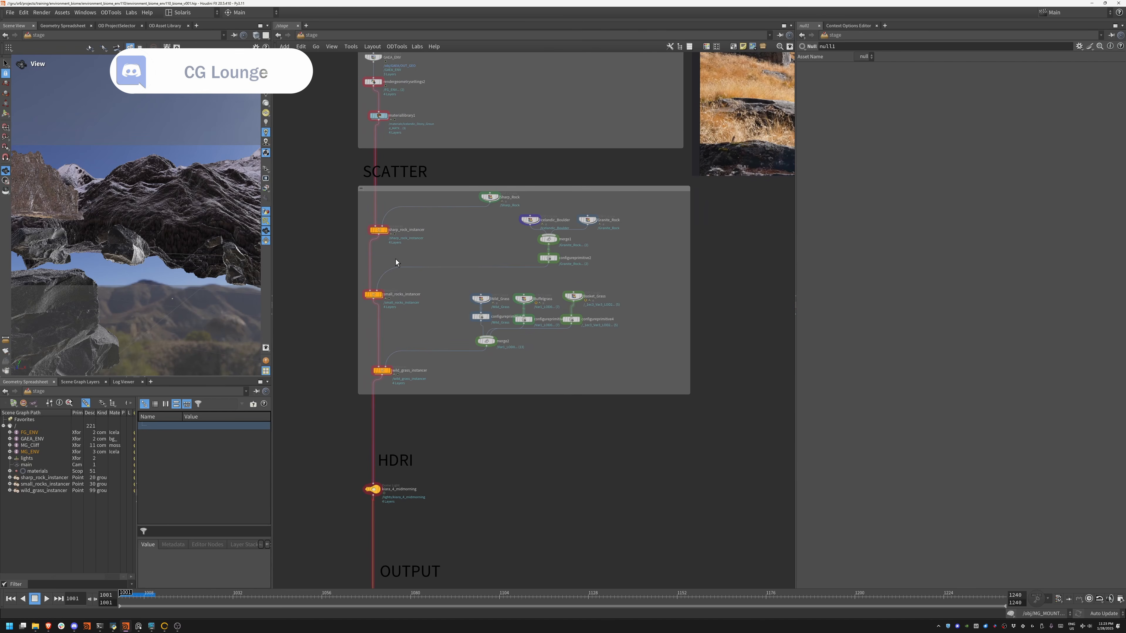
mouse_move(334, 212)
left_mouse_down()
mouse_move(425, 248)
mouse_move(323, 245)
left_mouse_up()
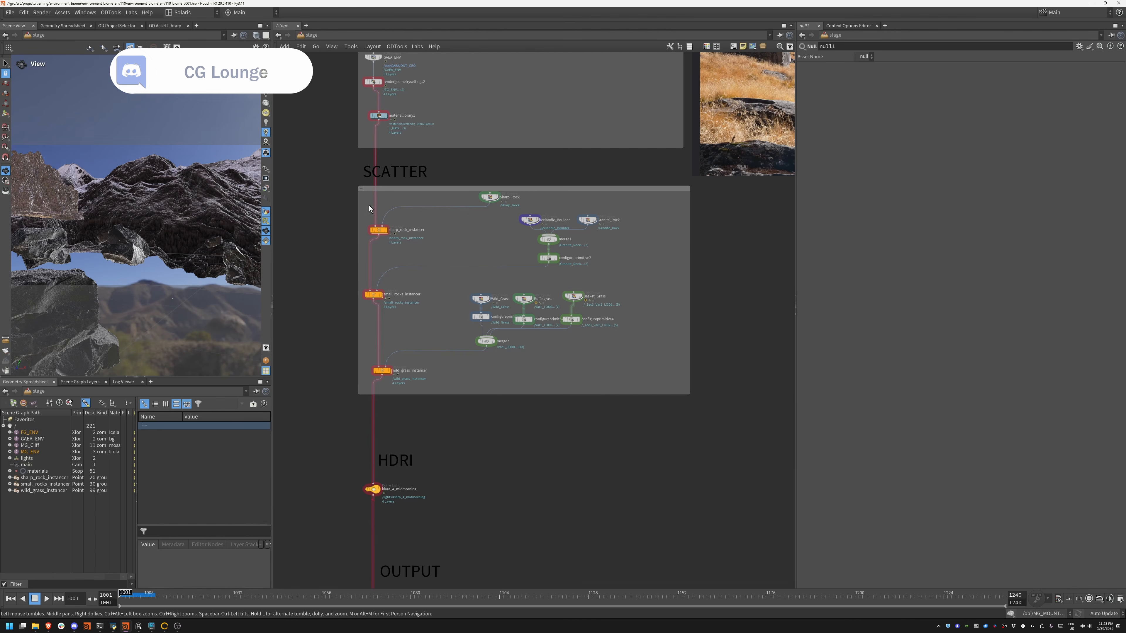
middle_click_drag(464, 496, 485, 271)
right_click_drag(405, 310, 439, 295)
middle_click_drag(605, 483, 578, 371)
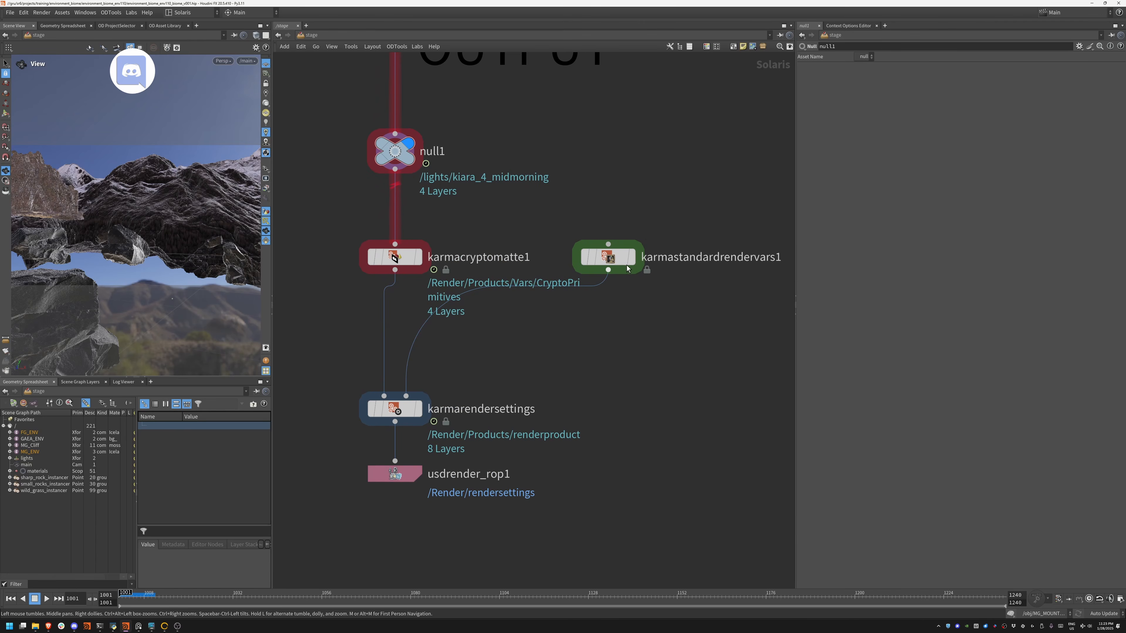
middle_click_drag(689, 126, 545, 393)
right_click_drag(554, 378, 550, 332)
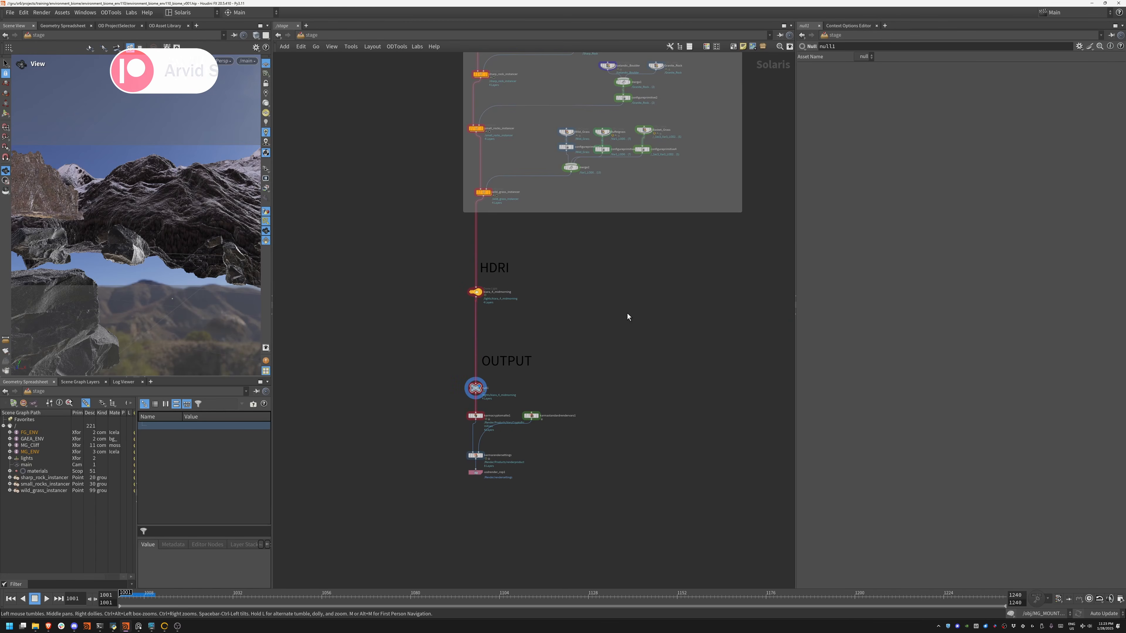
- Inspect the reference photo's rocks and grass up close again, and bring the whole network back into view
middle_click_drag(700, 76, 569, 321)
middle_click_drag(723, 273, 467, 397)
right_click_drag(471, 390, 525, 347)
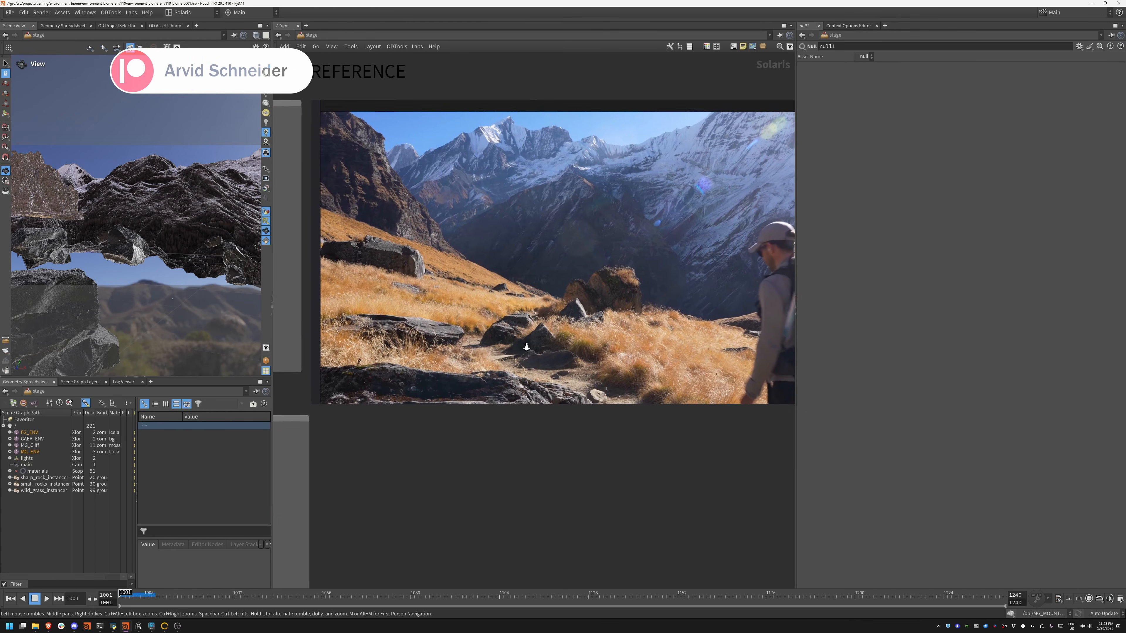
middle_click_drag(525, 347, 497, 347)
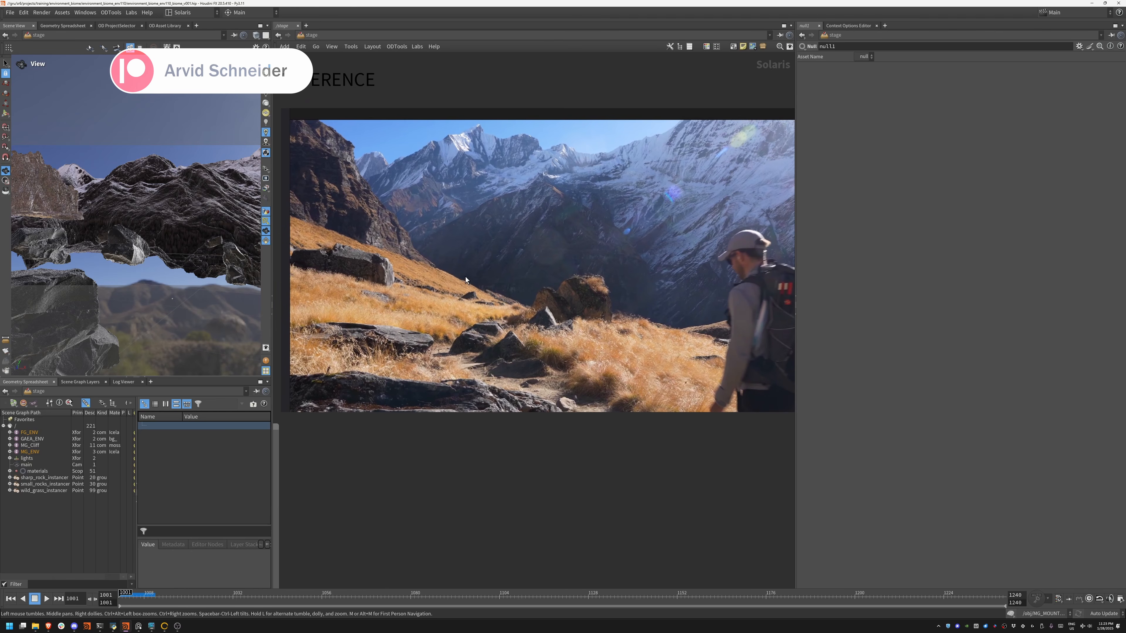
scroll(594, 288, "down", 7)
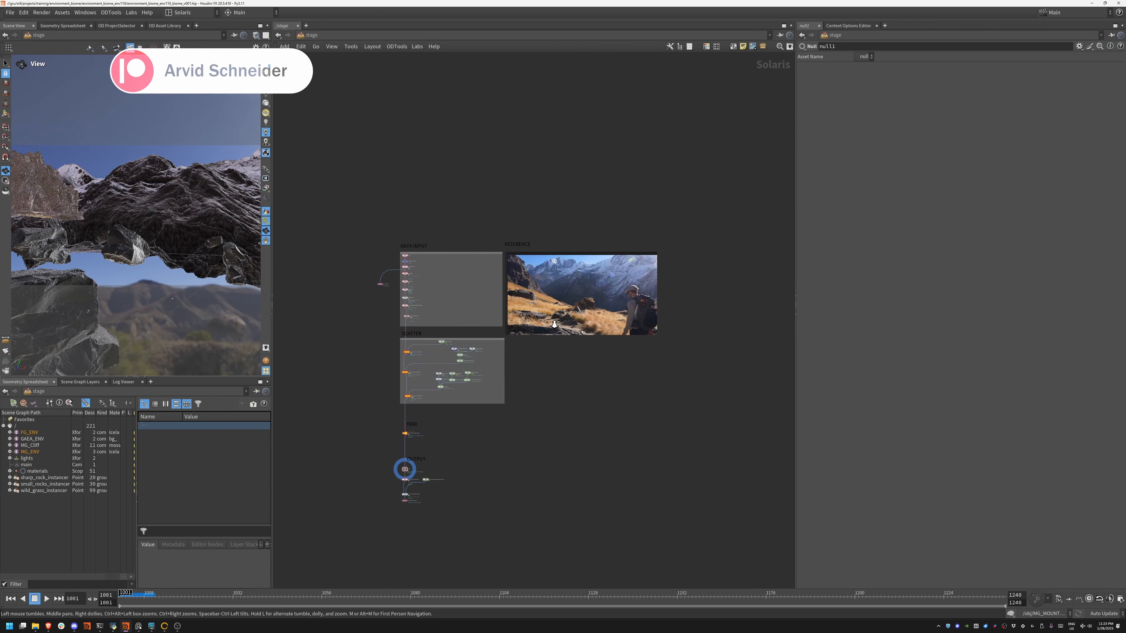
- Display the main scene import node at the start of the DATA INPUT section and open its parameters
scroll(509, 299, "up", 3)
scroll(509, 257, "up", 6)
middle_click_drag(509, 257, 589, 338)
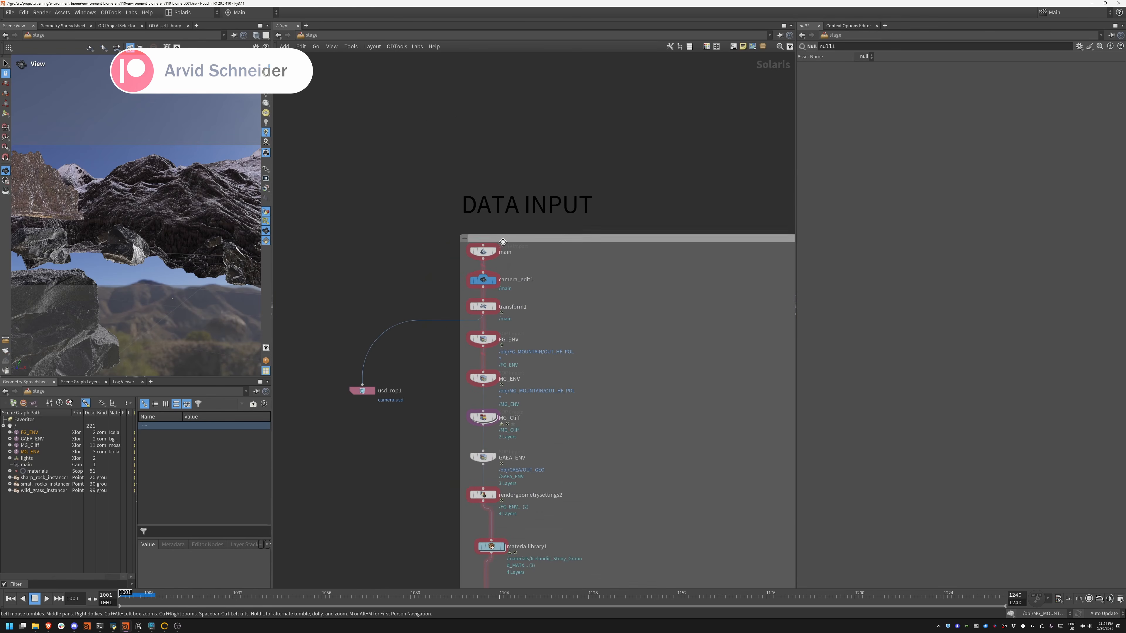
left_click(495, 252)
left_click(486, 253)
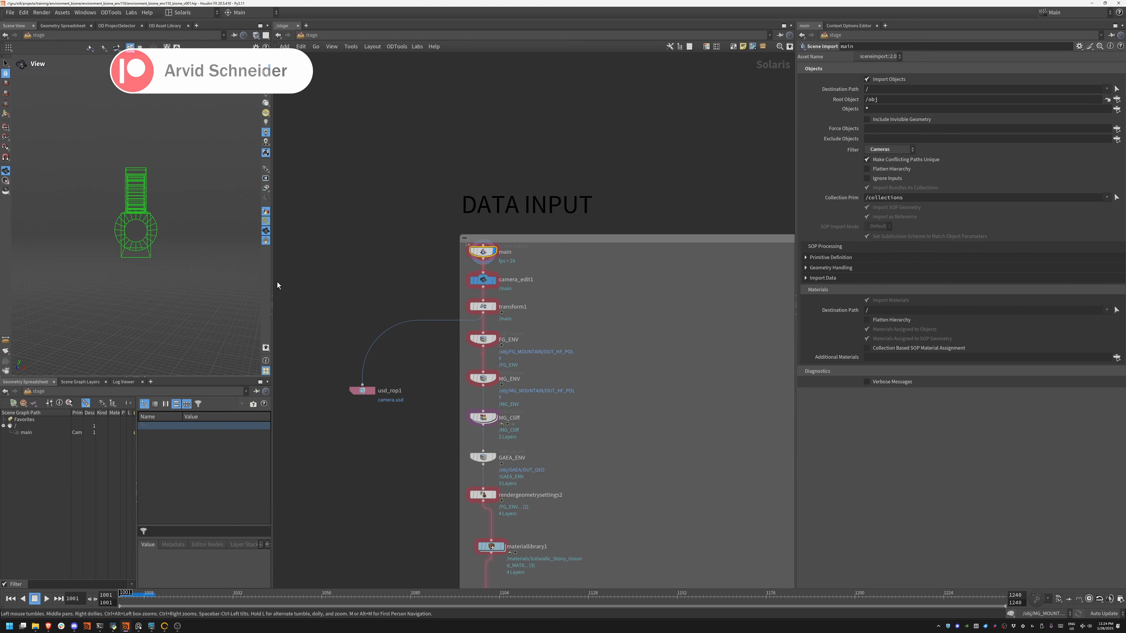
- Widen the scene viewport and the scene graph tree so the imported camera and its primitive columns have more room
left_click_drag(275, 310, 487, 309)
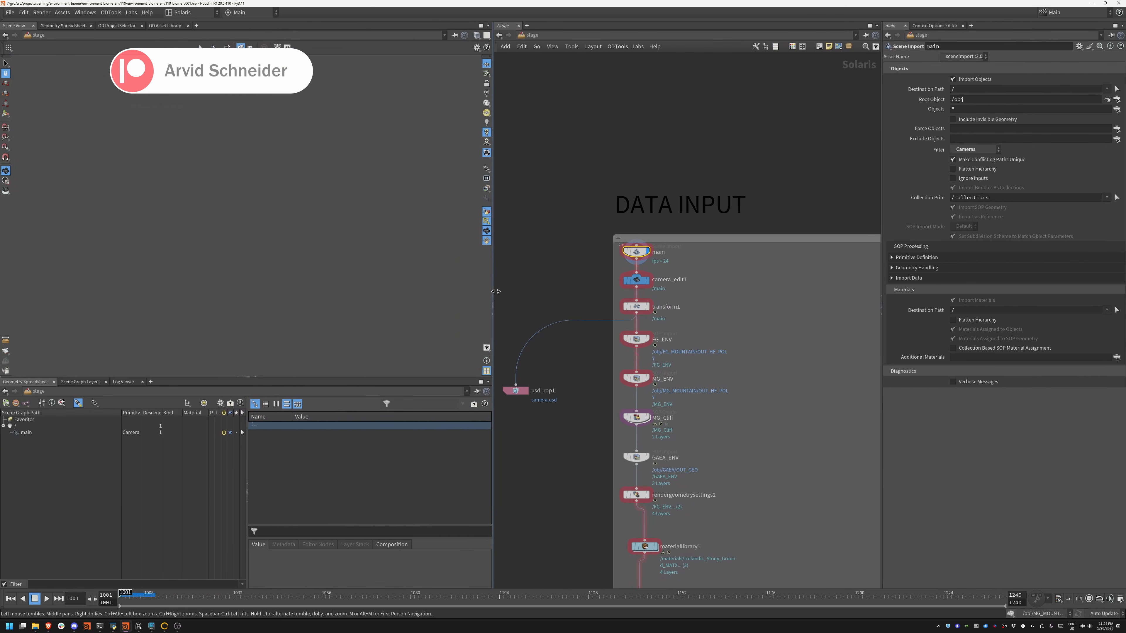
left_click_drag(244, 450, 309, 450)
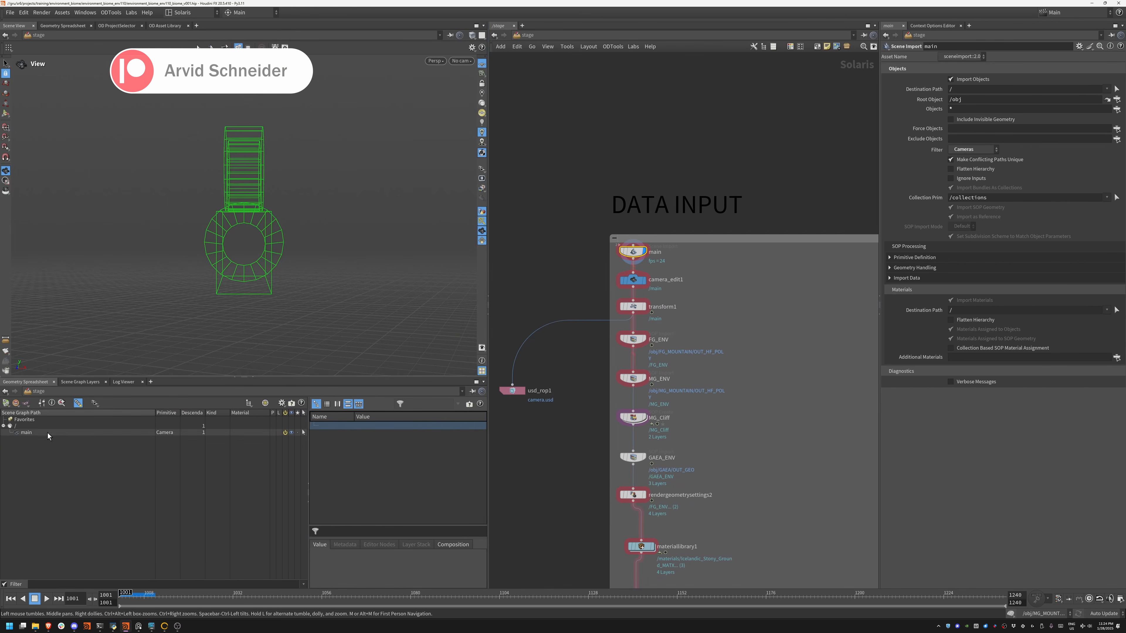
middle_click_drag(783, 213, 725, 177)
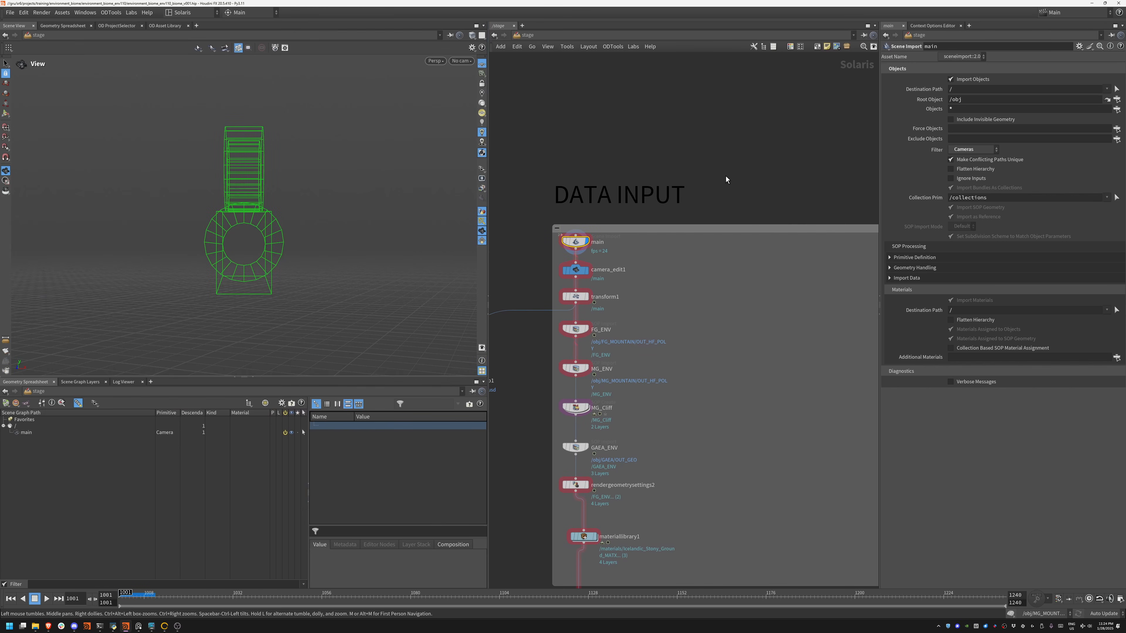
- Switch to the Objects network, inspect the main camera's transform parameters there, and return to the Solaris stage
key("n")
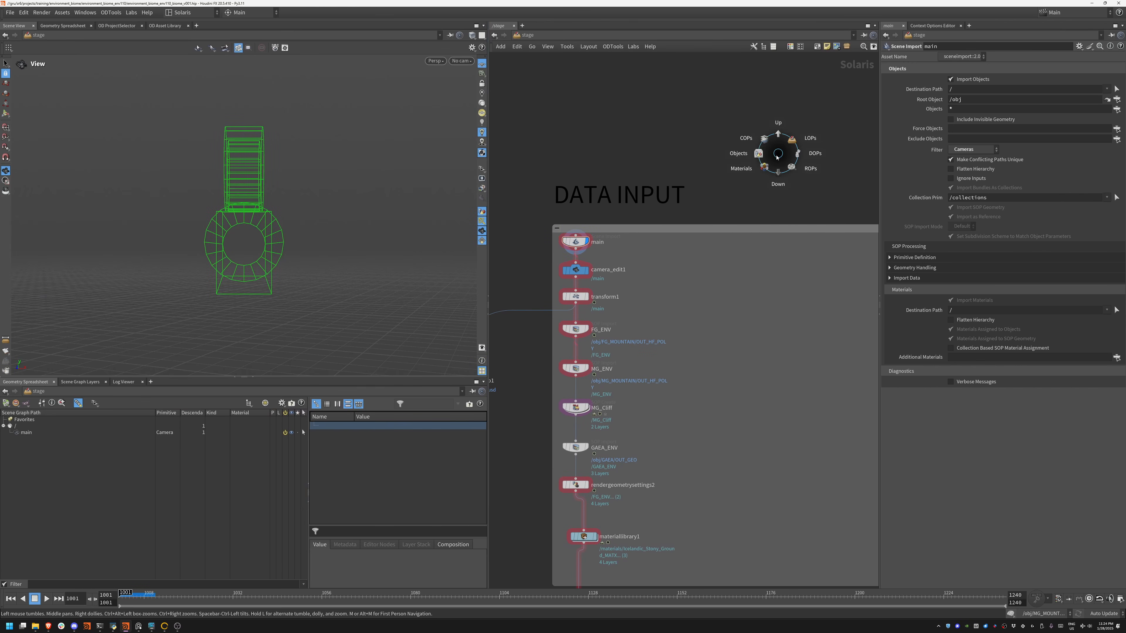
left_click(731, 159)
left_click(636, 175)
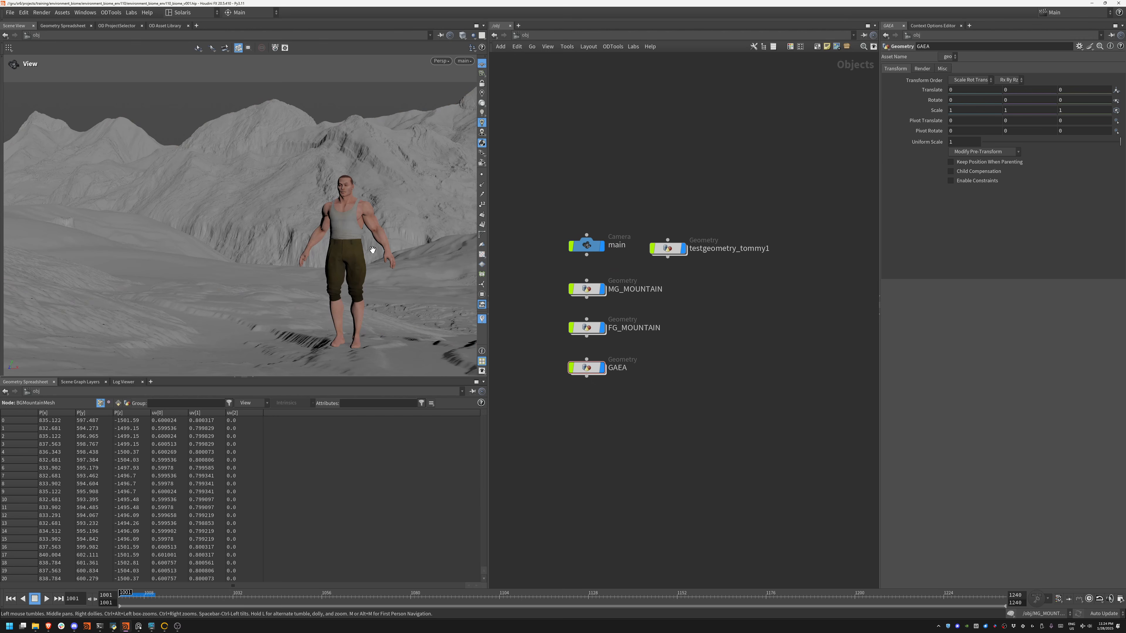
left_click(586, 245)
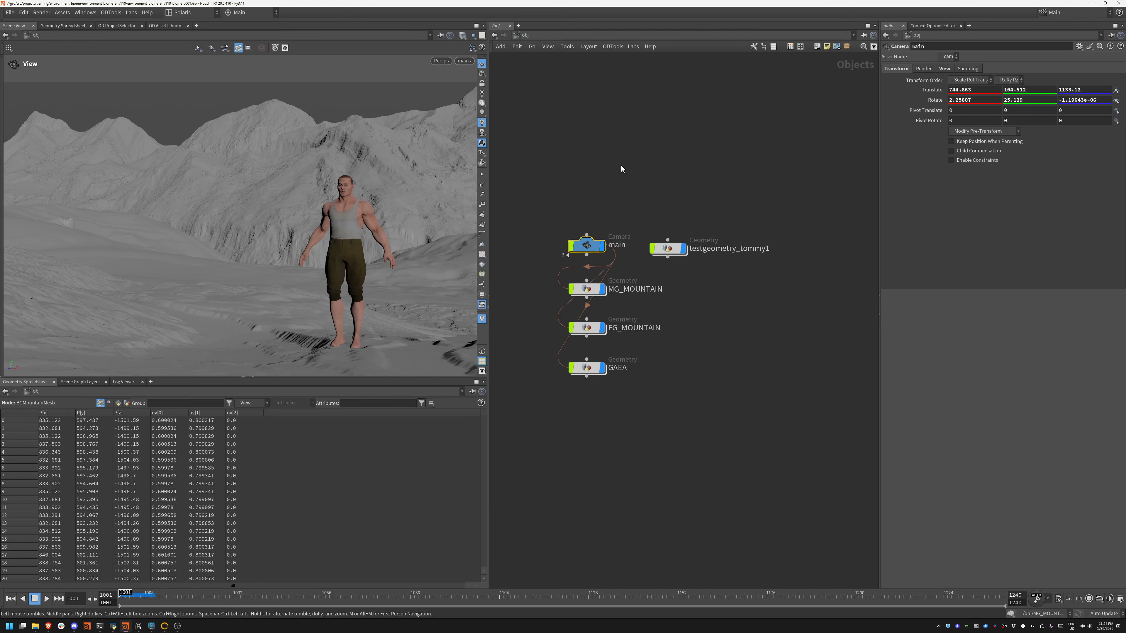
left_click(617, 181)
key("n")
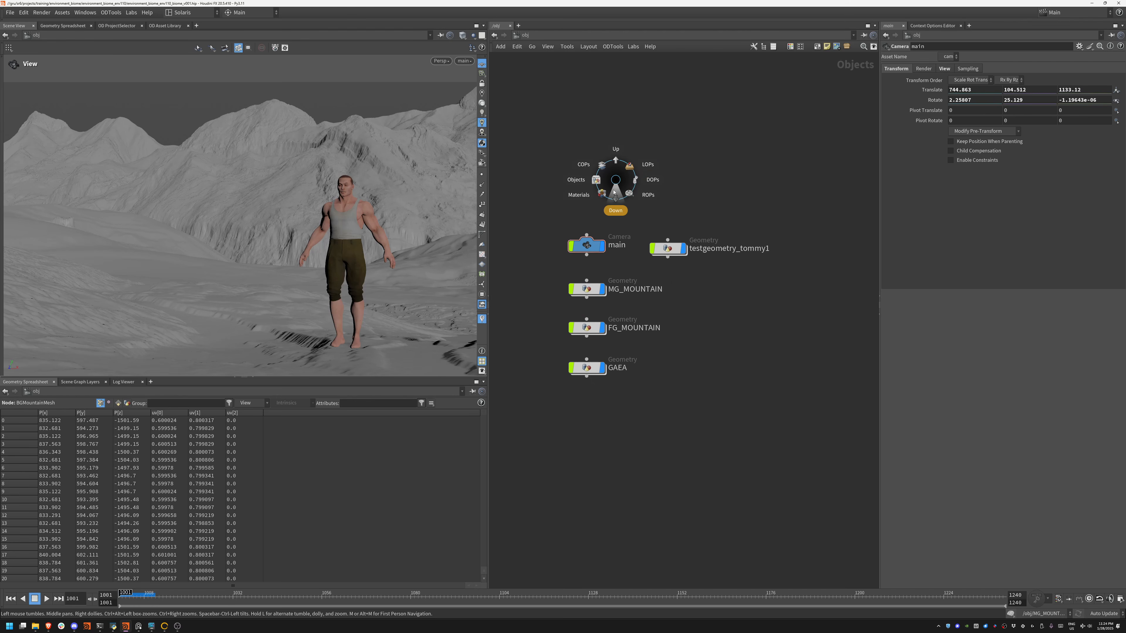
left_click(647, 179)
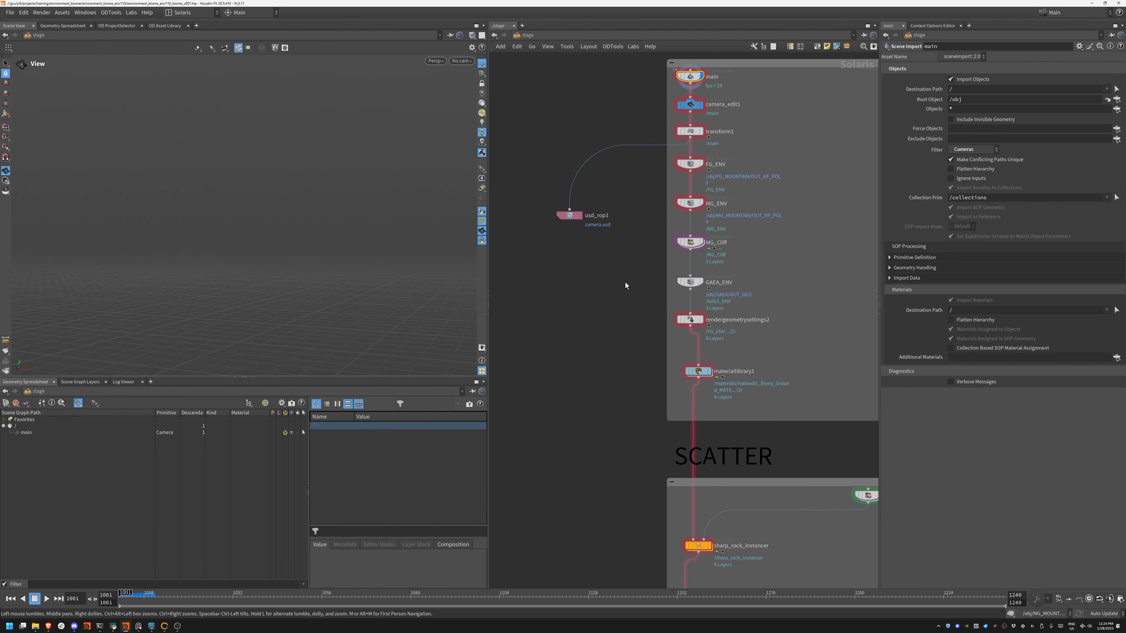
- Display the transform1 node and inspect its parameters for the /main camera primitive
middle_click_drag(625, 283, 526, 367)
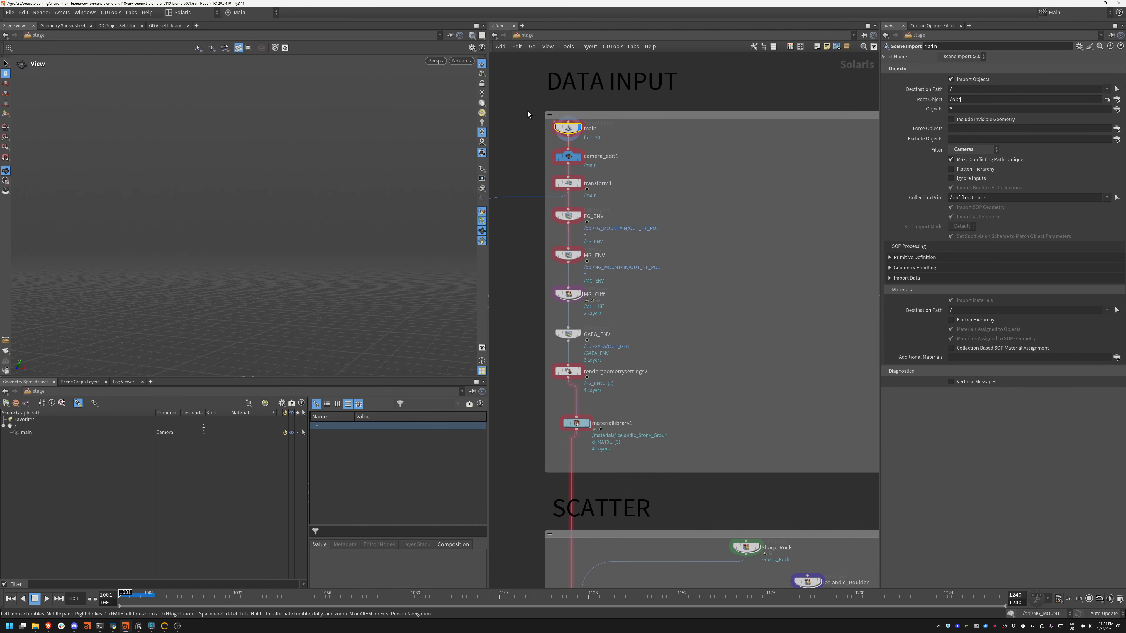
left_click(569, 185)
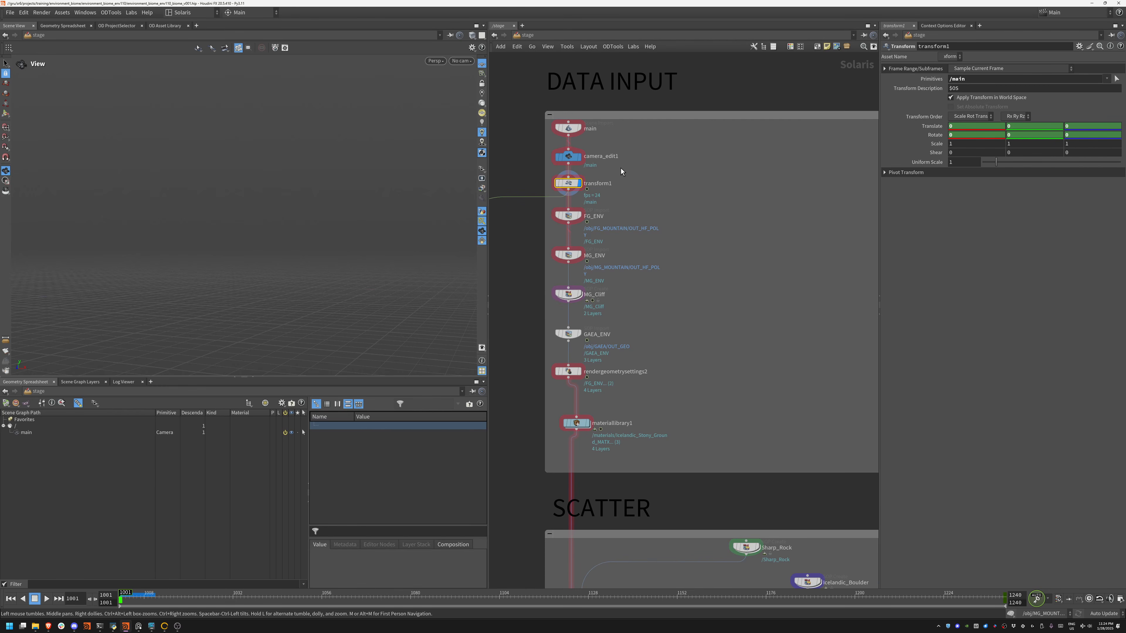
middle_click_drag(621, 168, 726, 195)
middle_click_drag(751, 184, 670, 183)
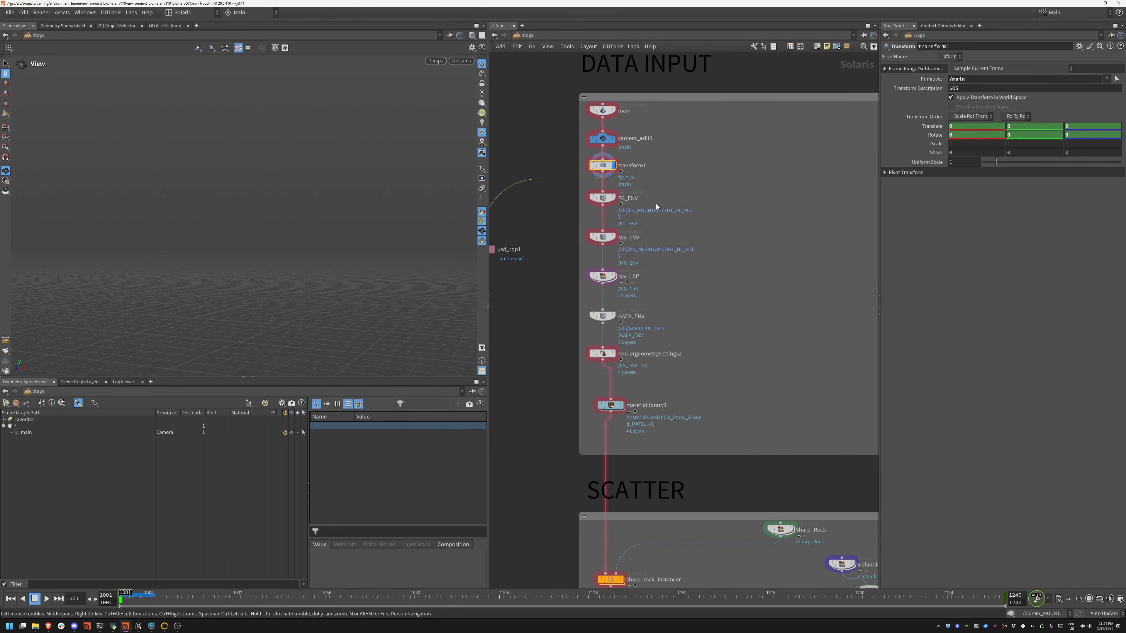
- Display the FG_ENV import, look through the /main camera, and scrub the timeline to check the foreground terrain
left_click(610, 198)
left_click(602, 198)
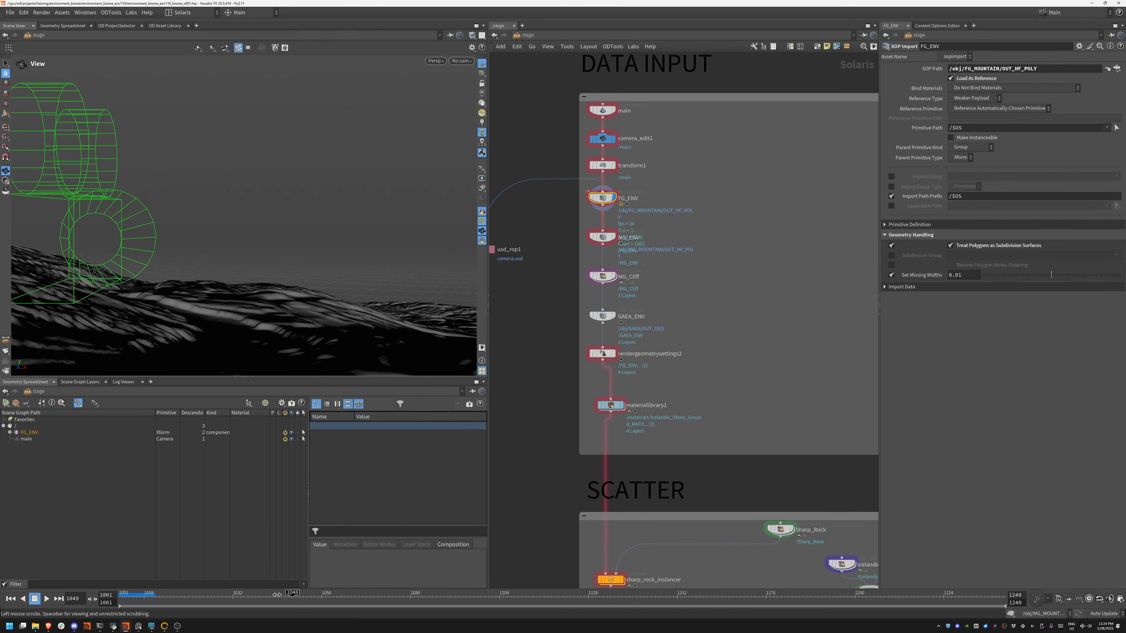
left_click(462, 61)
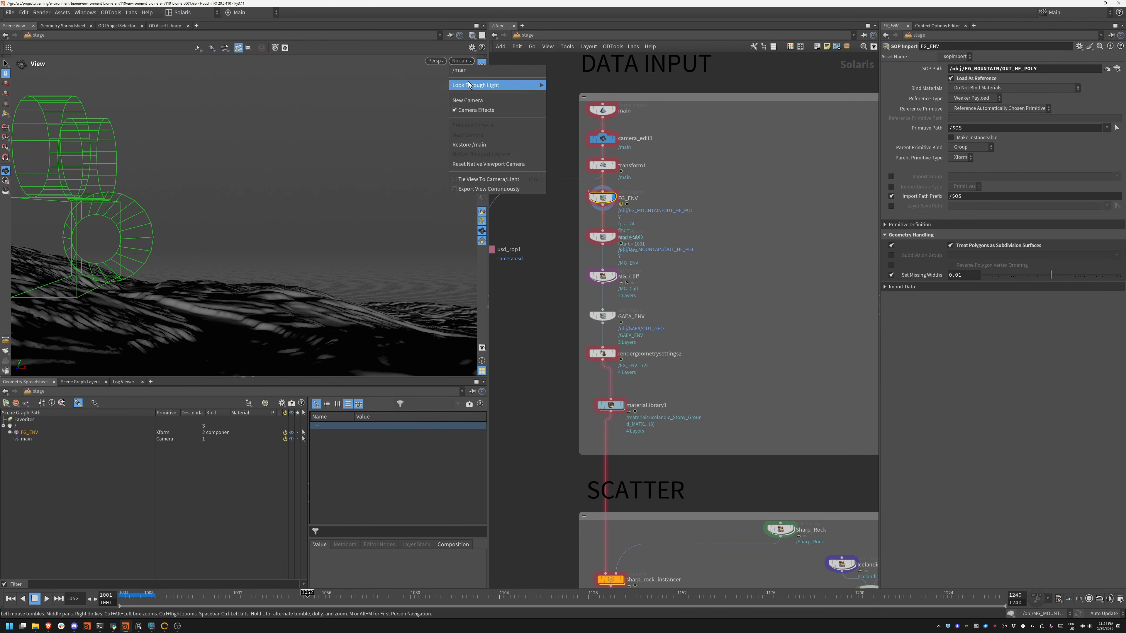
left_click(488, 85)
left_click_drag(147, 595, 90, 600)
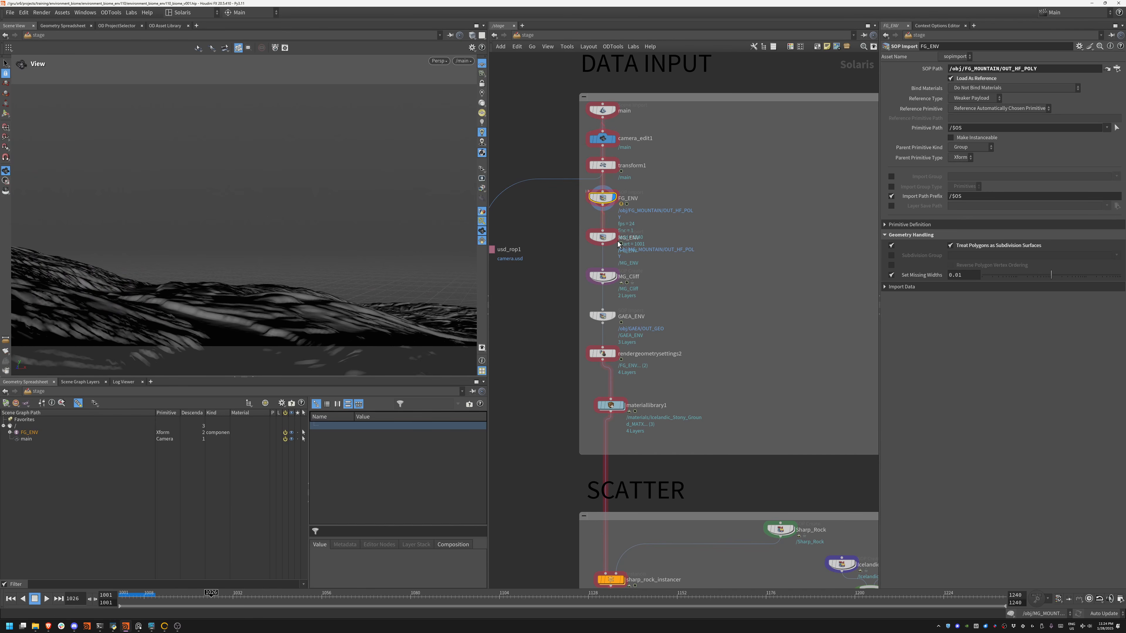
- Display MG_ENV and MG_Cliff in turn, and inspect the cliff's internal geometry network before returning to the stage
left_click(598, 236)
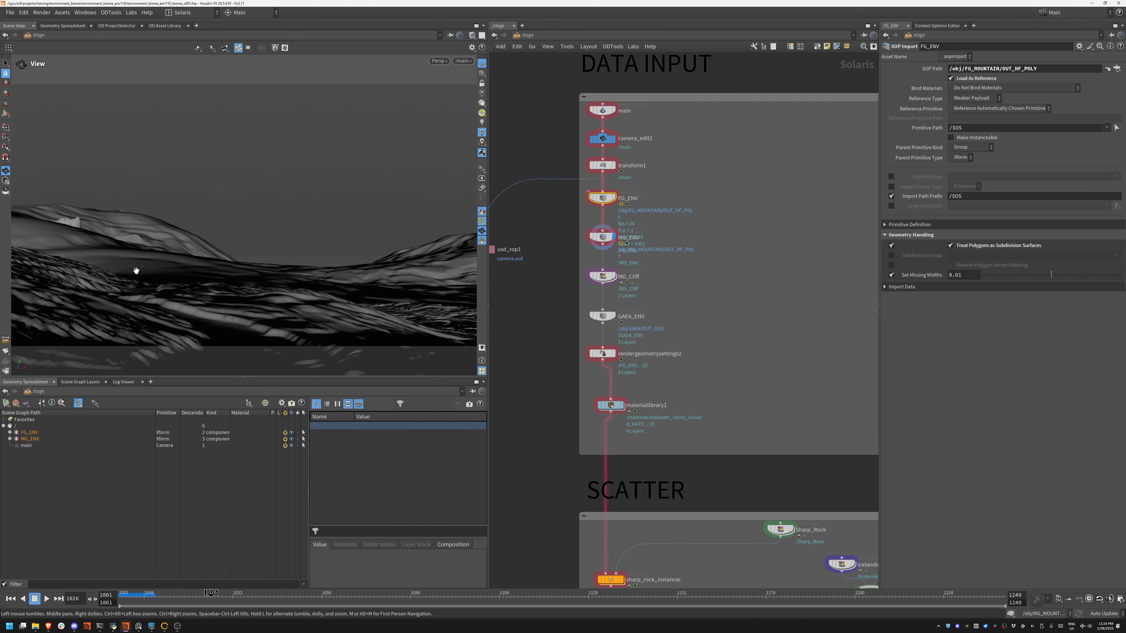
mouse_move(615, 280)
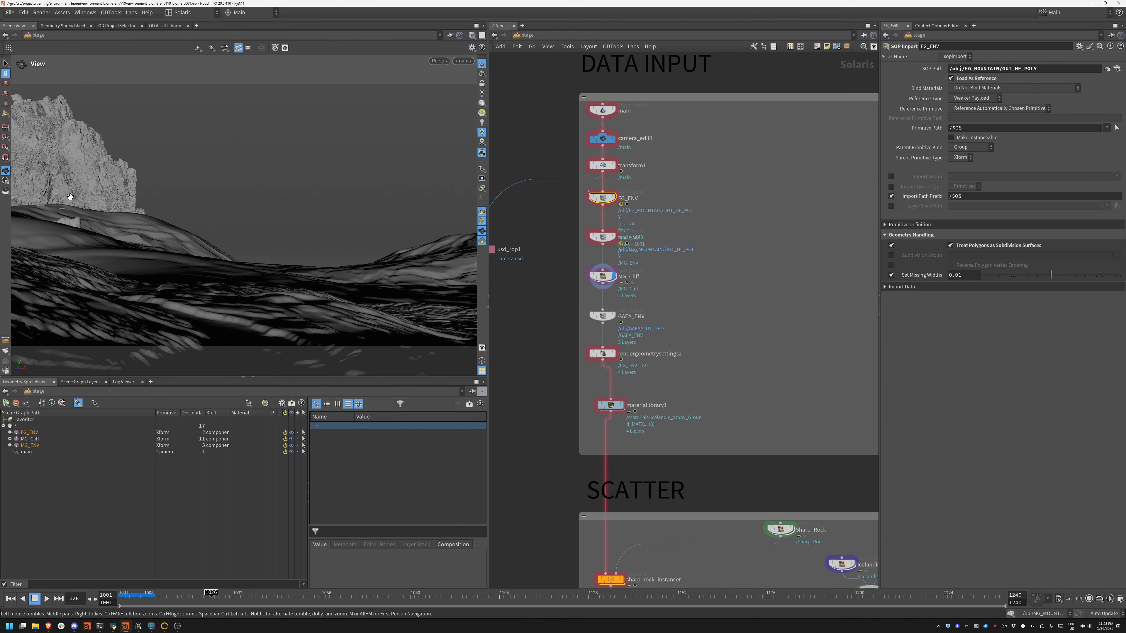
double_click(607, 283)
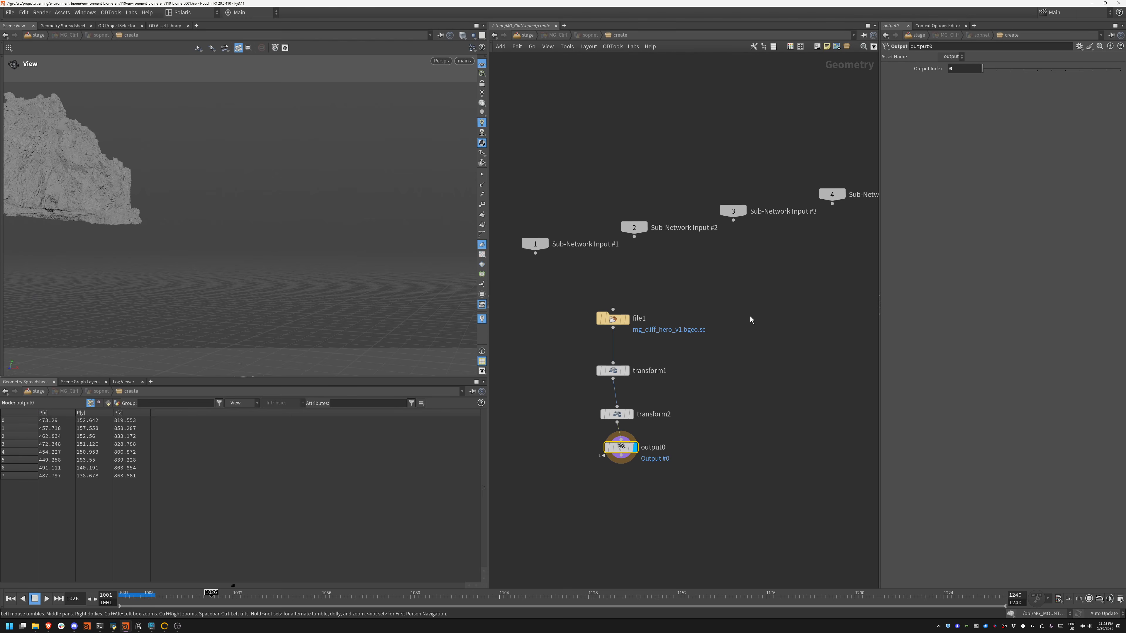
left_click(532, 37)
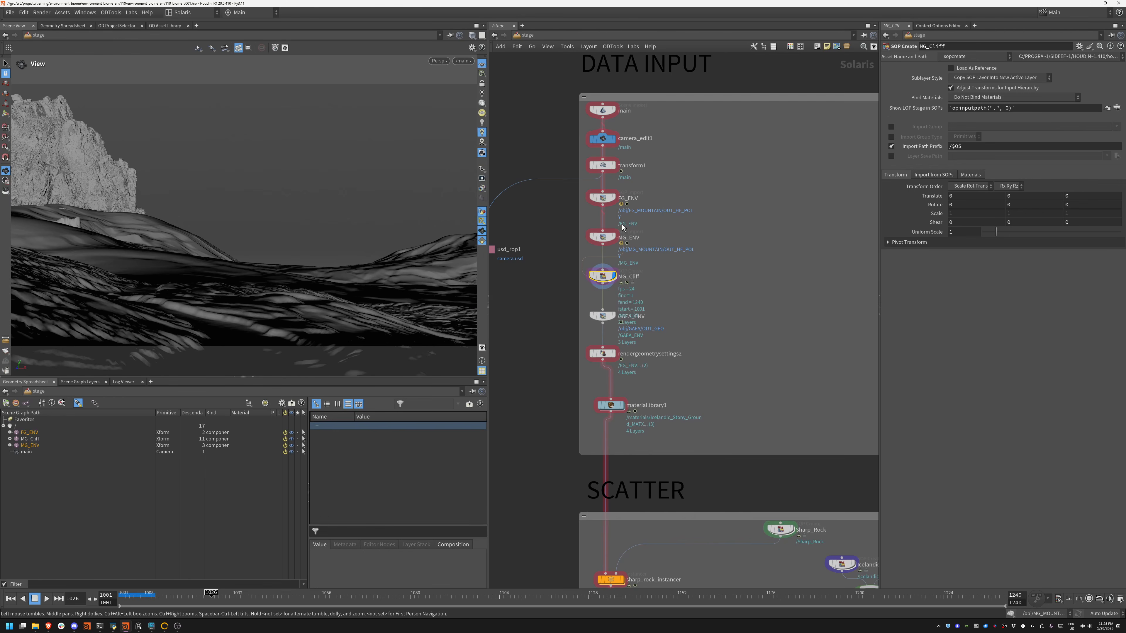
- Display the GAEA_ENV node and examine the background mountain terrain from several angles
middle_click_drag(664, 310, 655, 250)
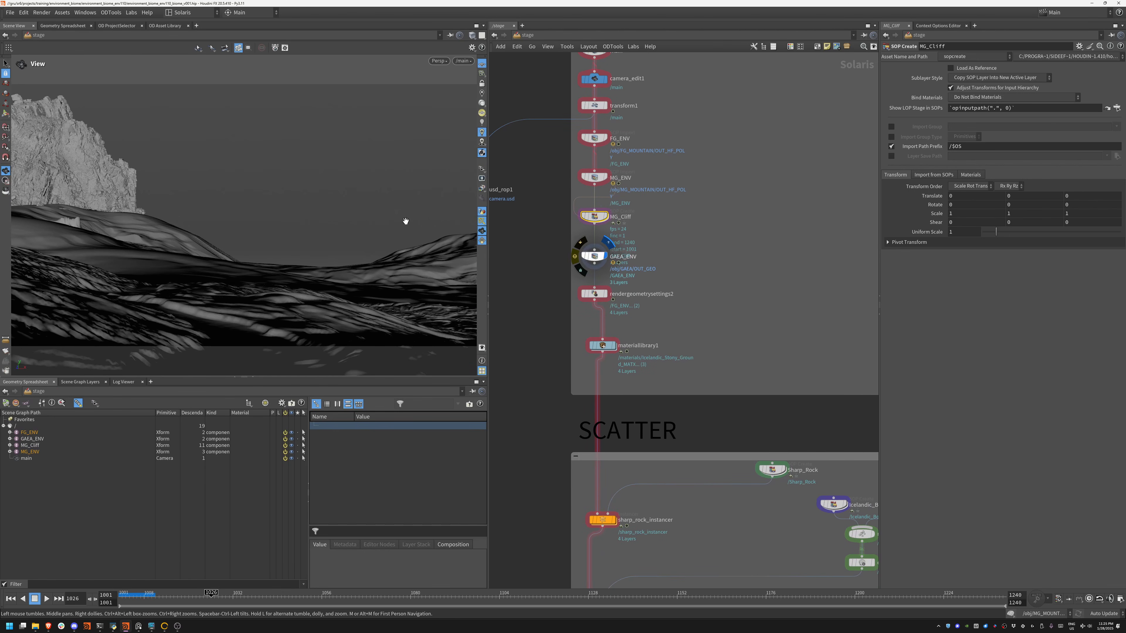
left_click_drag(350, 206, 170, 267)
right_click_drag(171, 267, 251, 247)
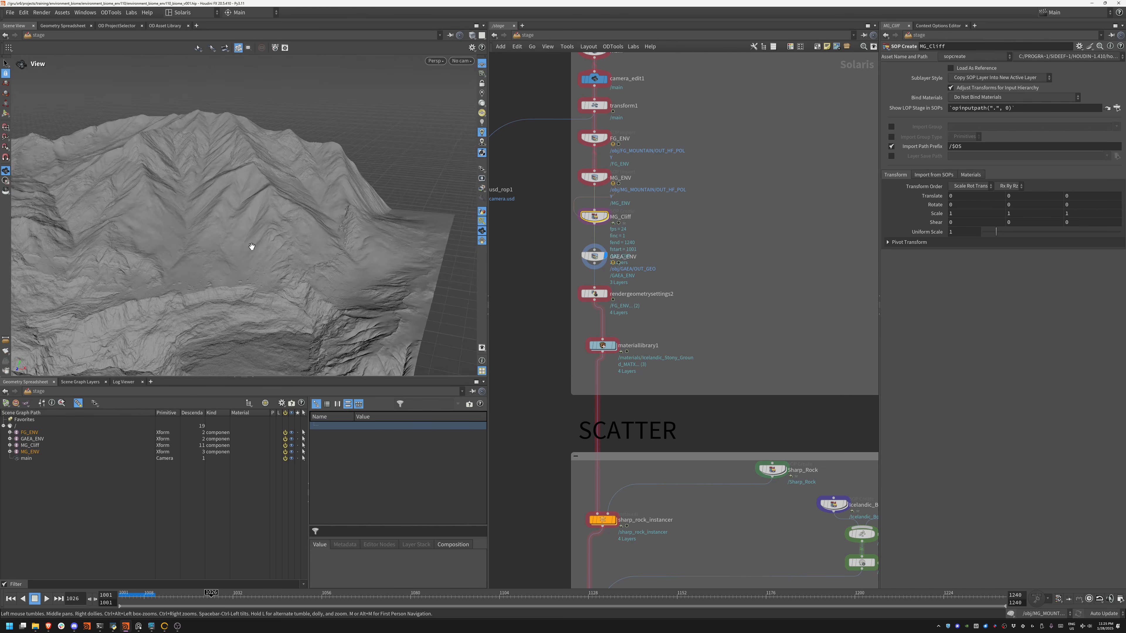
left_click_drag(251, 246, 297, 242)
right_click_drag(305, 225, 312, 262)
middle_click_drag(312, 262, 315, 300)
left_click_drag(316, 300, 321, 231)
- Inspect the rendergeometrysettings2 parameters down to the Dicing Quality setting
left_click(594, 294)
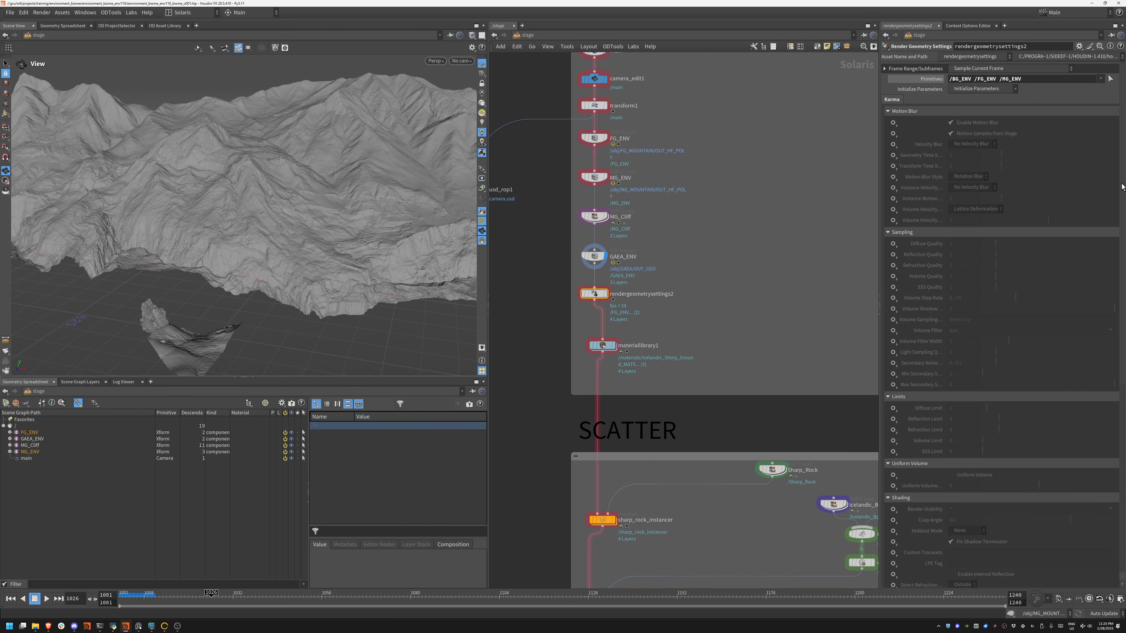
scroll(1122, 186, "down", 8)
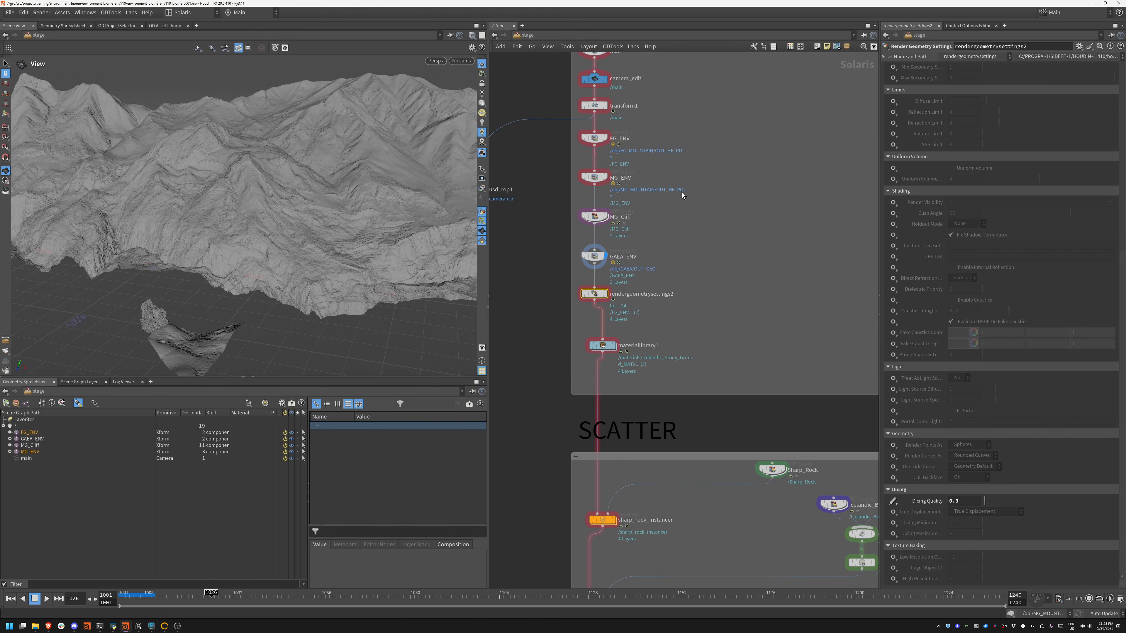
- Look through the materials in materiallibrary1, inspect the mossy_stuff shader network, and return to the stage's SCATTER section
double_click(602, 346)
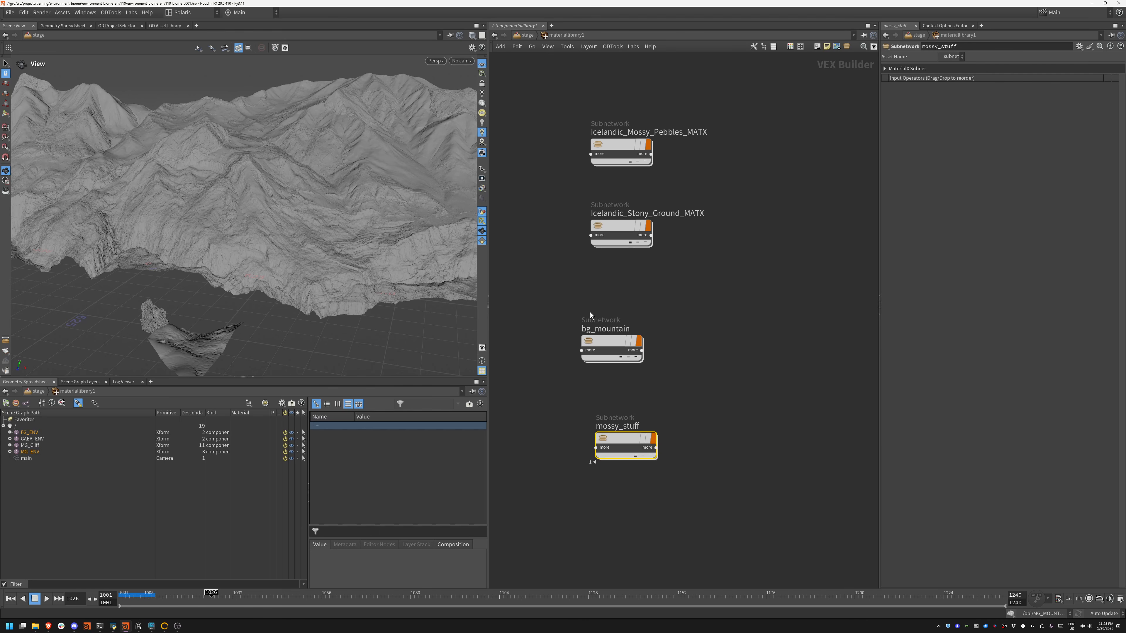
double_click(617, 447)
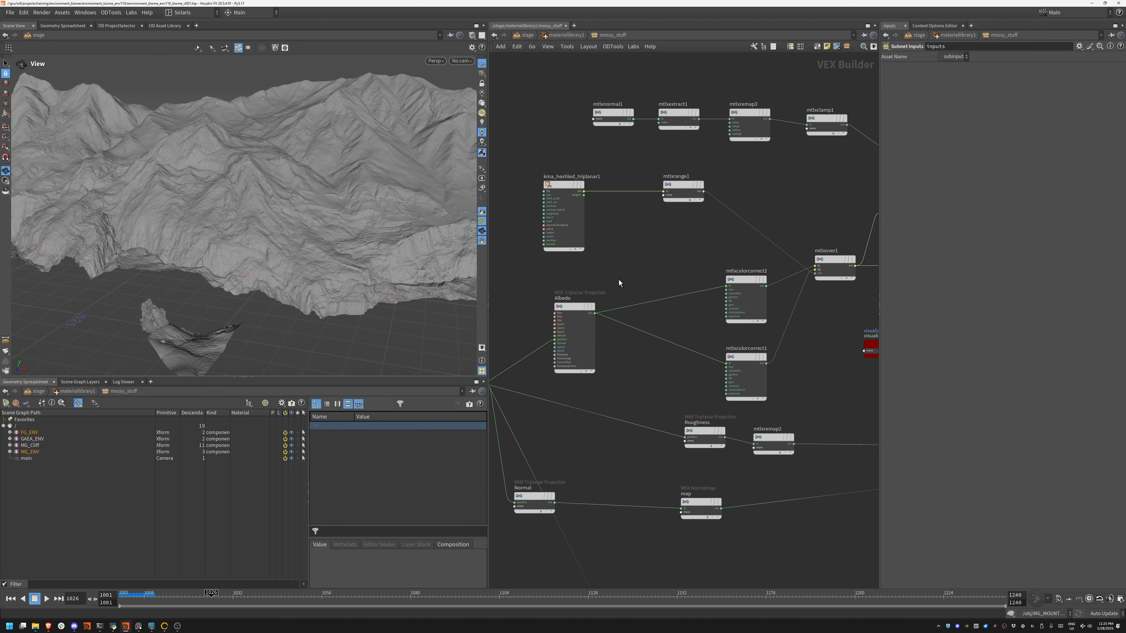
middle_click_drag(649, 267, 458, 180)
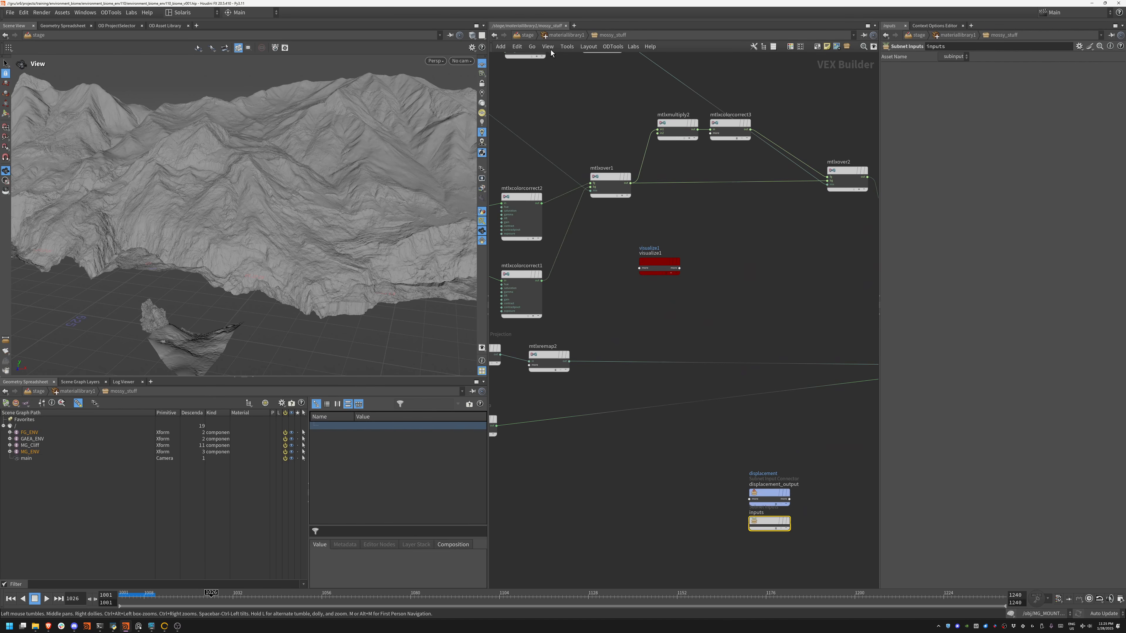
left_click(571, 37)
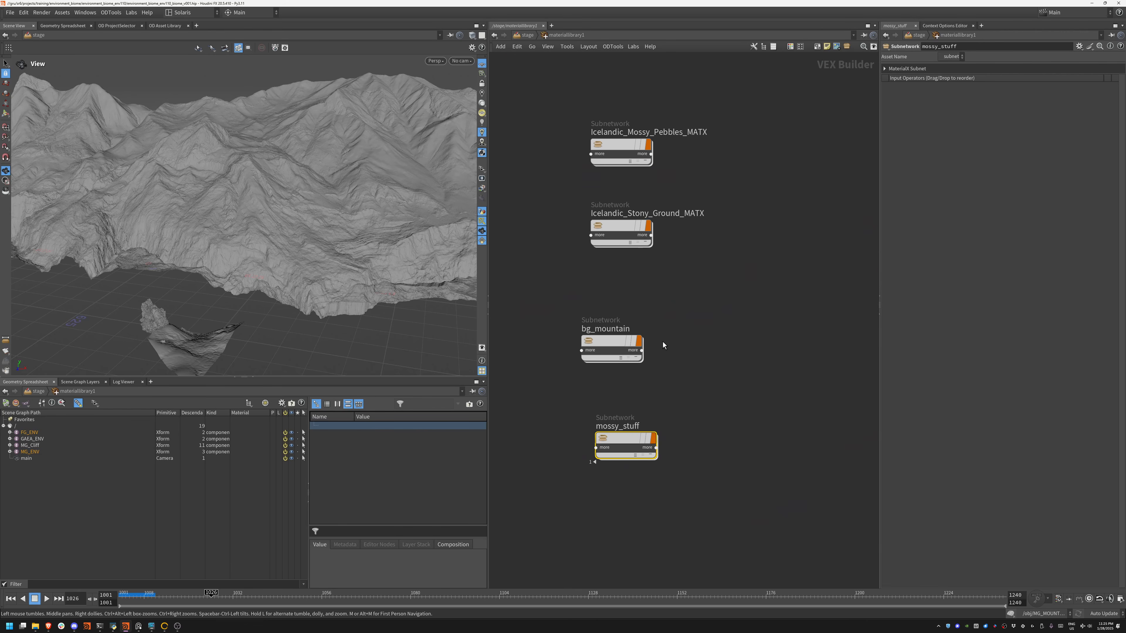
left_click(526, 35)
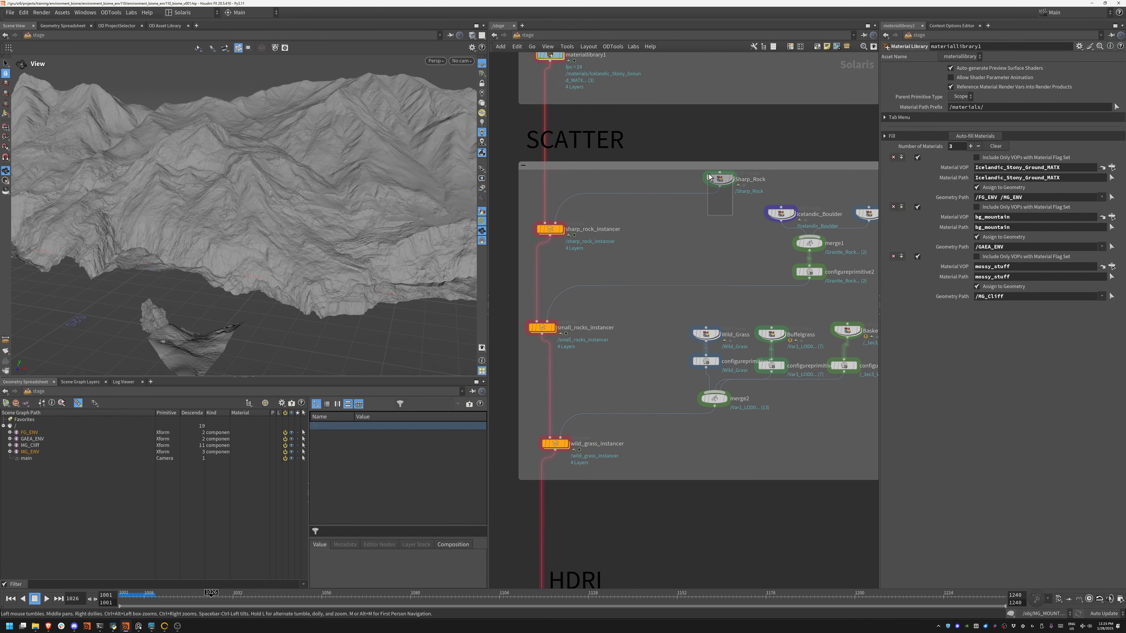
- Inspect the Sharp_Rock node's internal network, frame and orbit the granite rock, and return to the stage
left_click_drag(709, 176, 708, 175)
double_click(719, 179)
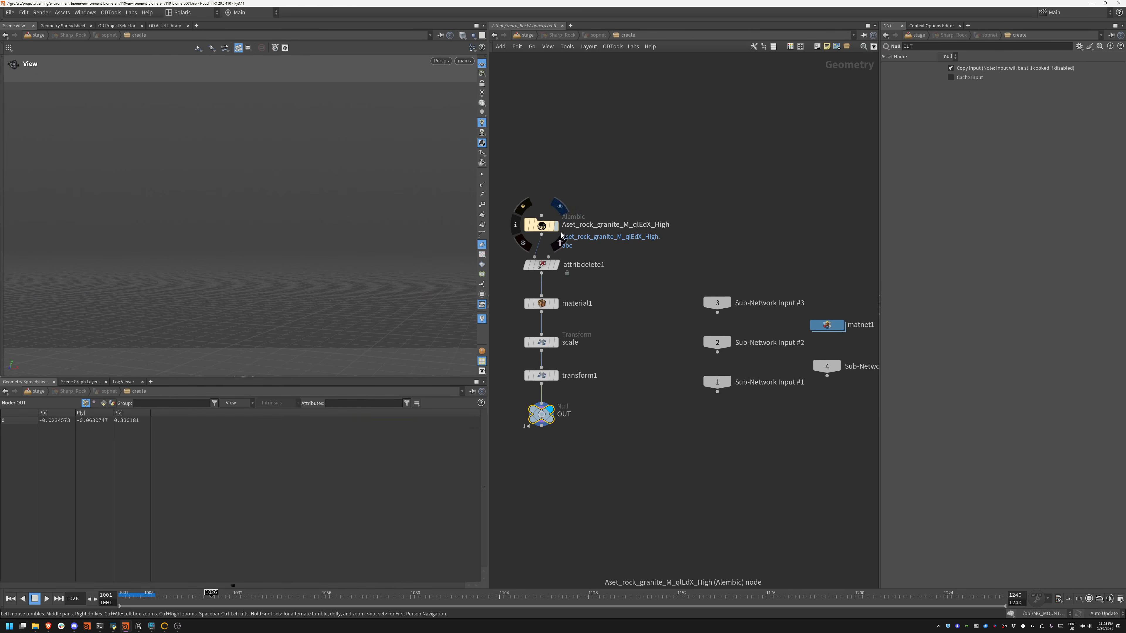
key("f")
left_click_drag(279, 201, 497, 101)
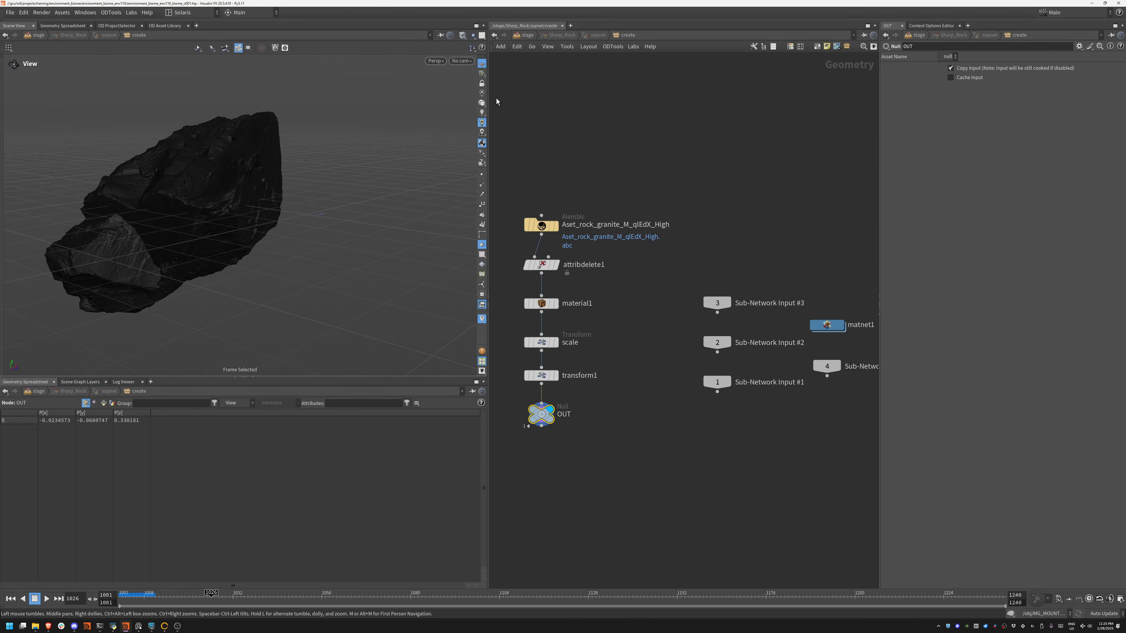
left_click(483, 65)
left_click_drag(301, 140, 479, 170)
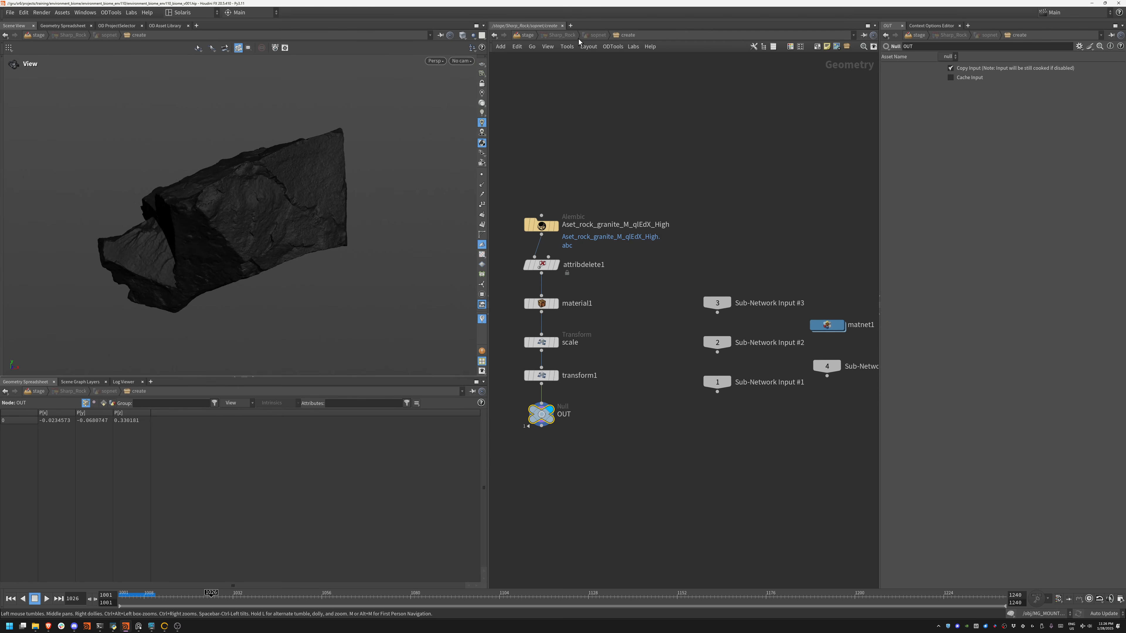
left_click(530, 35)
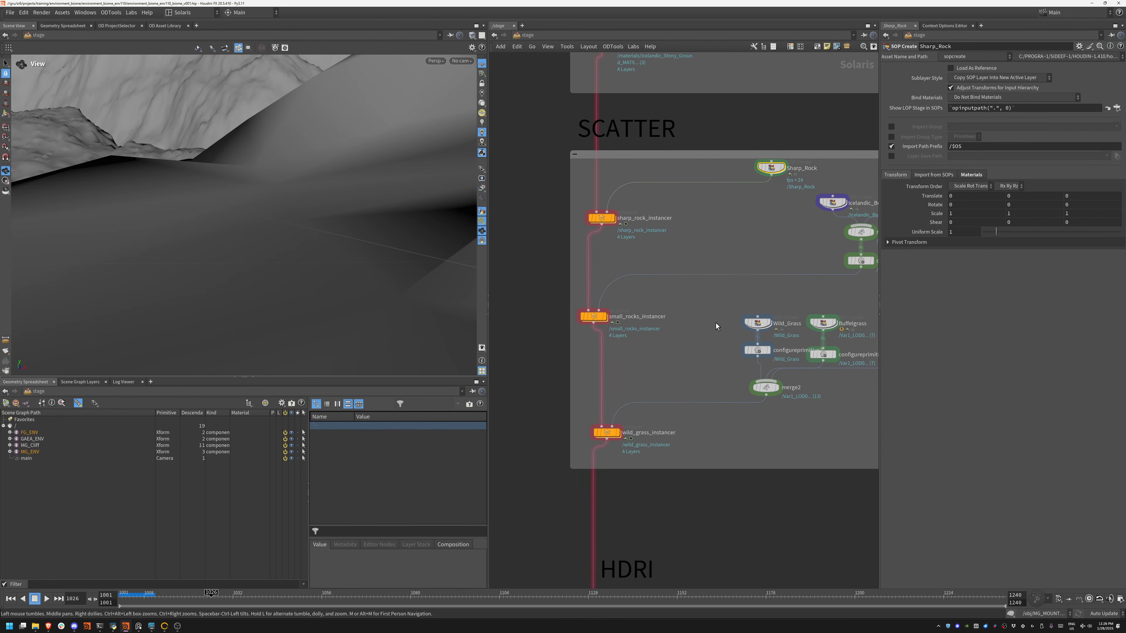
- Display the Icelandic_Boulder and Granite_Rock scatter assets in turn and orbit around them
middle_click_drag(690, 279, 601, 203)
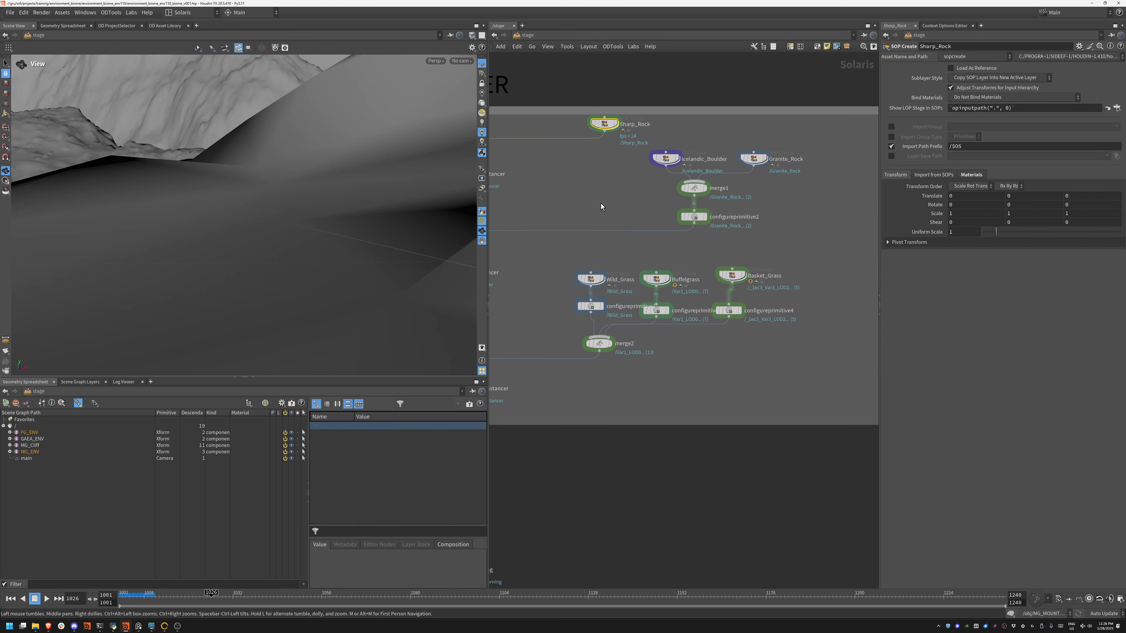
left_click(657, 165)
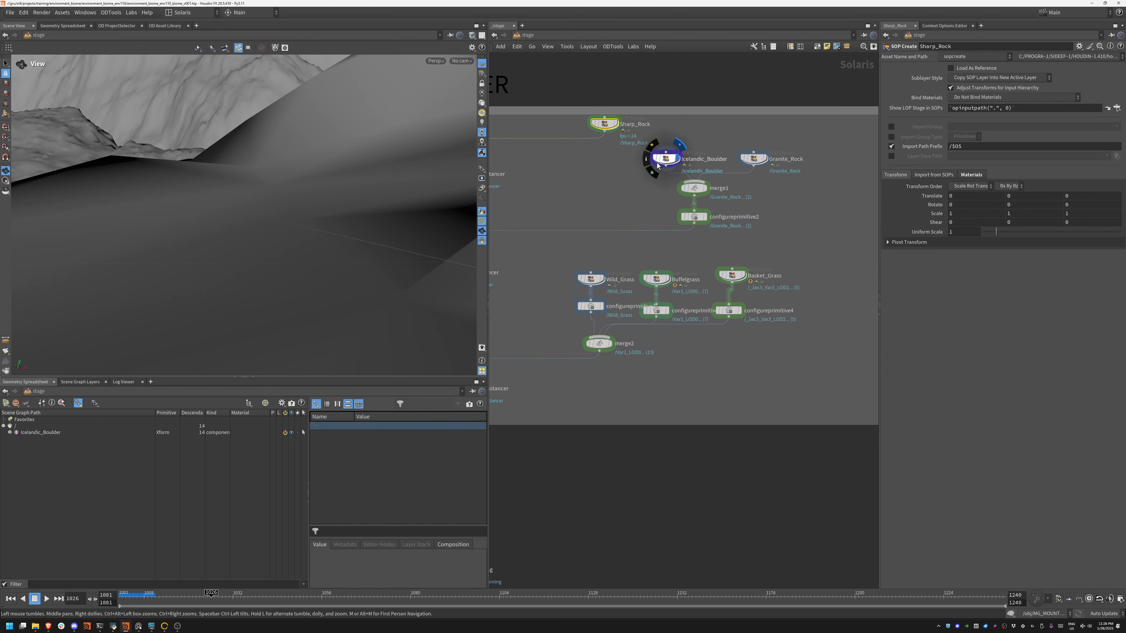
left_click_drag(209, 199, 275, 215)
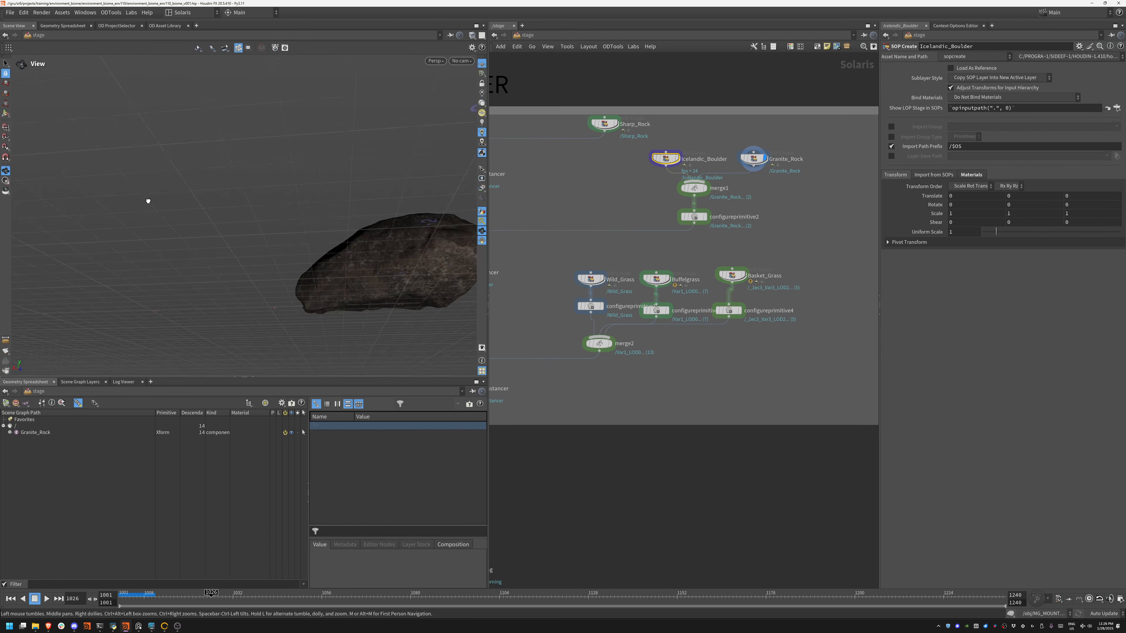
- Inspect the network inside small_rocks_instancer, frame and orbit its scattered points, and return to the stage
middle_click_drag(587, 212, 696, 184)
double_click(542, 243)
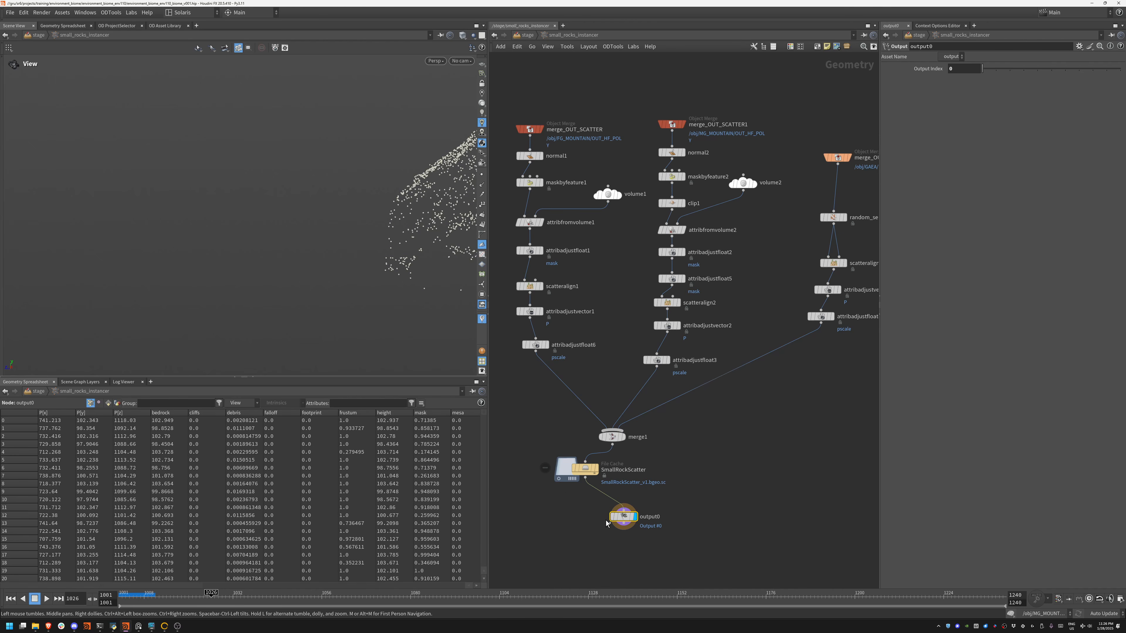
key("f")
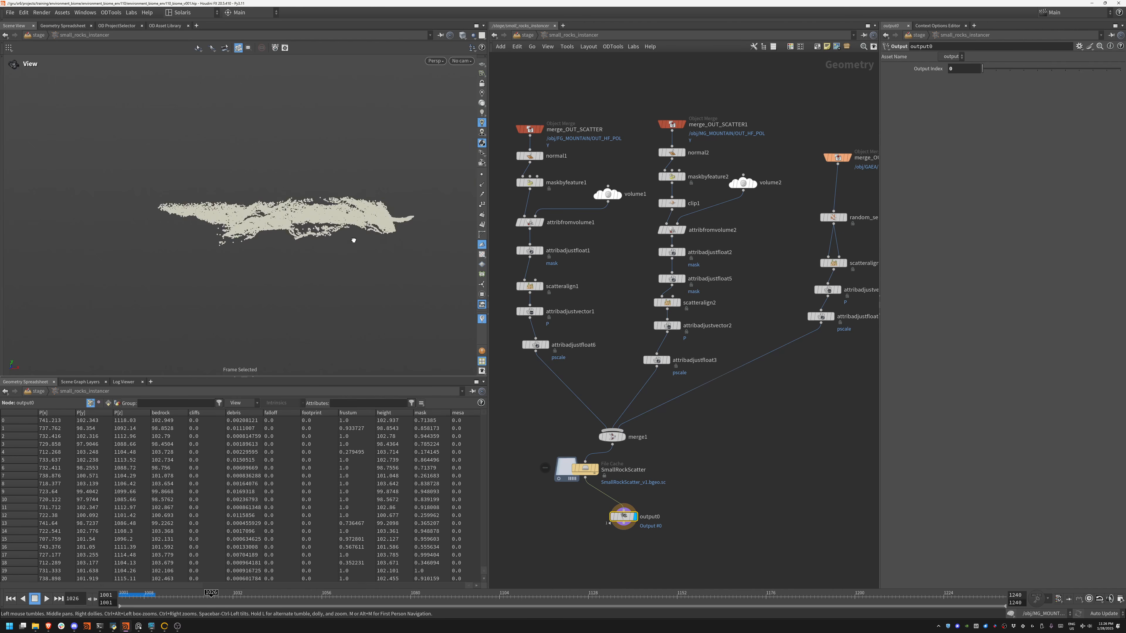
left_click_drag(354, 240, 409, 145)
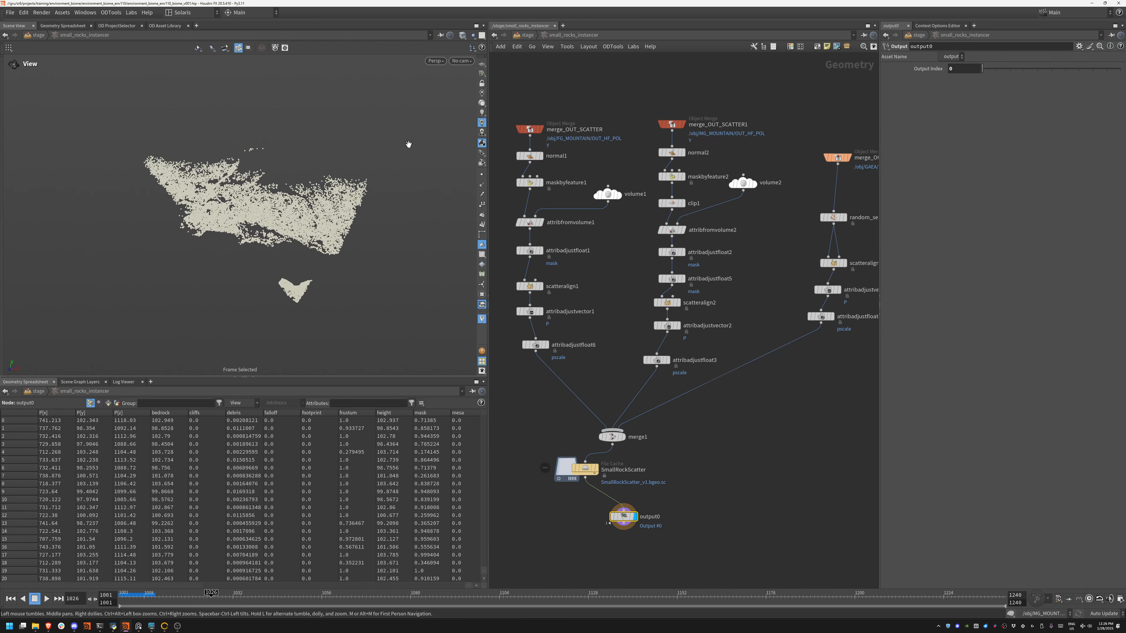
left_click(527, 35)
- Display the Wild_Grass asset, frame it in the viewport, and examine the grass clump up close
middle_click_drag(799, 319, 690, 249)
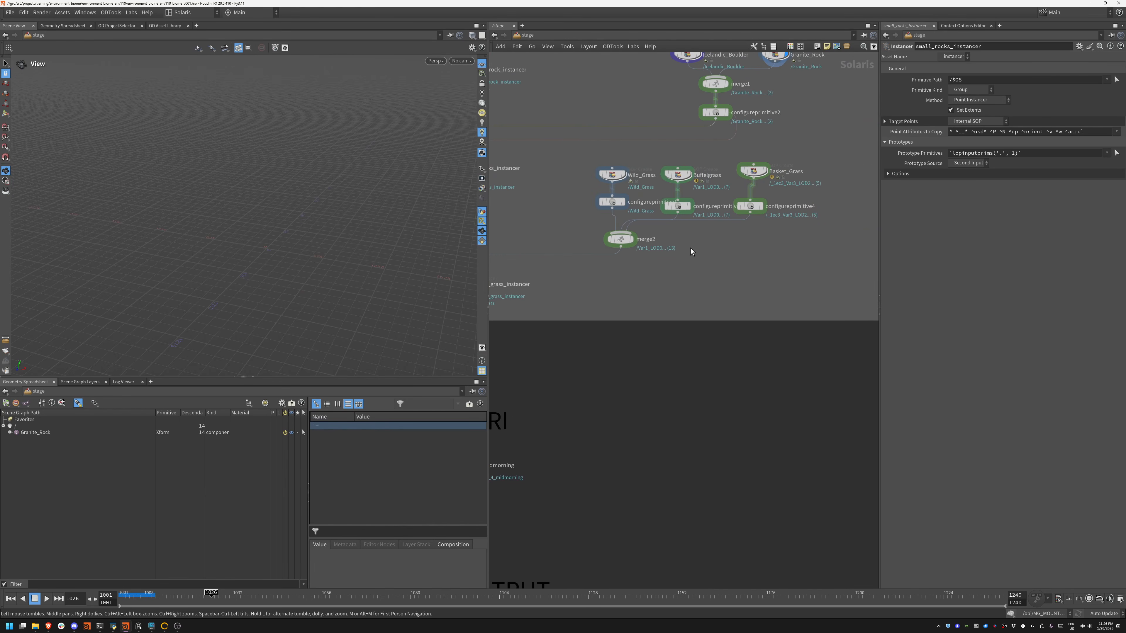
left_click(623, 174)
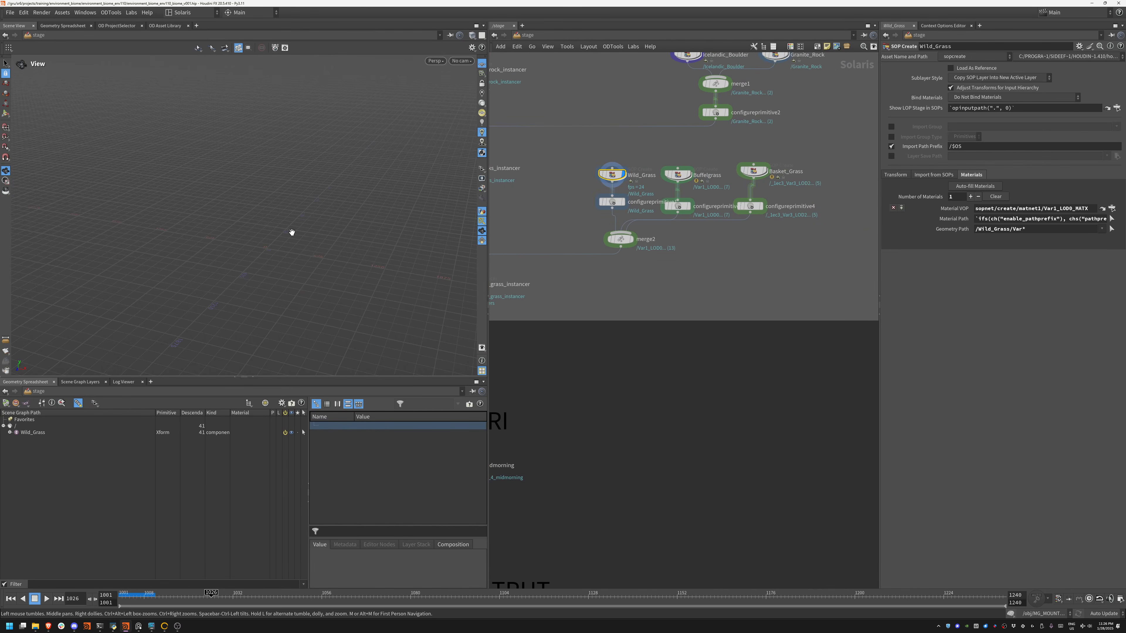
key("space+g")
left_click_drag(274, 245, 458, 258)
scroll(342, 247, "up", 5)
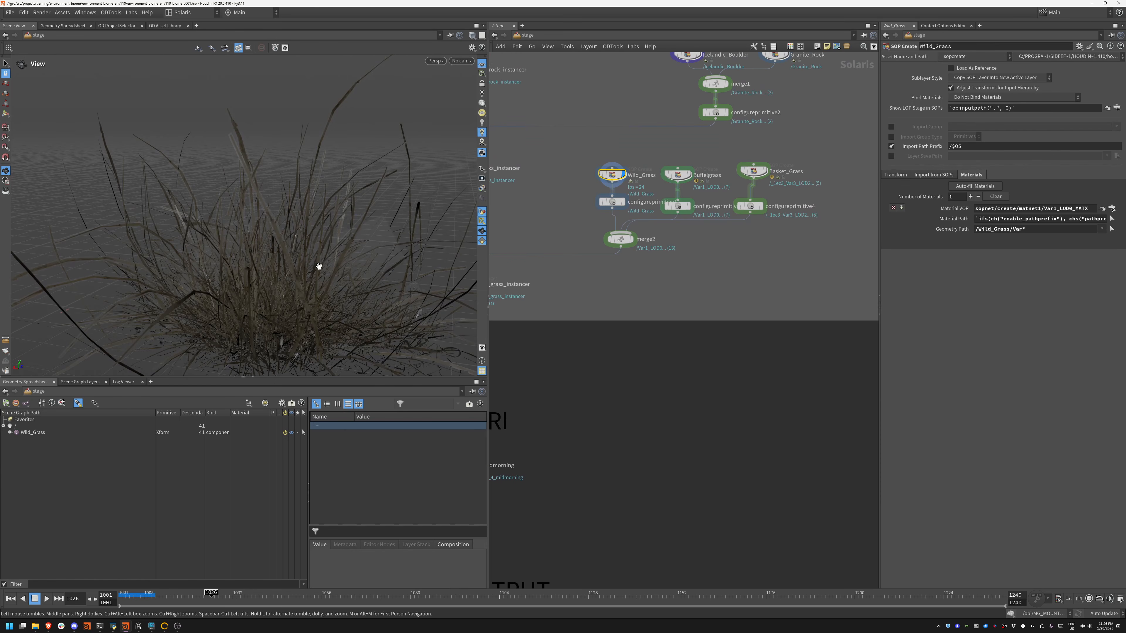
- Display the Buffelgrass and Basket_Grass assets in turn and orbit around each plant
left_click(686, 181)
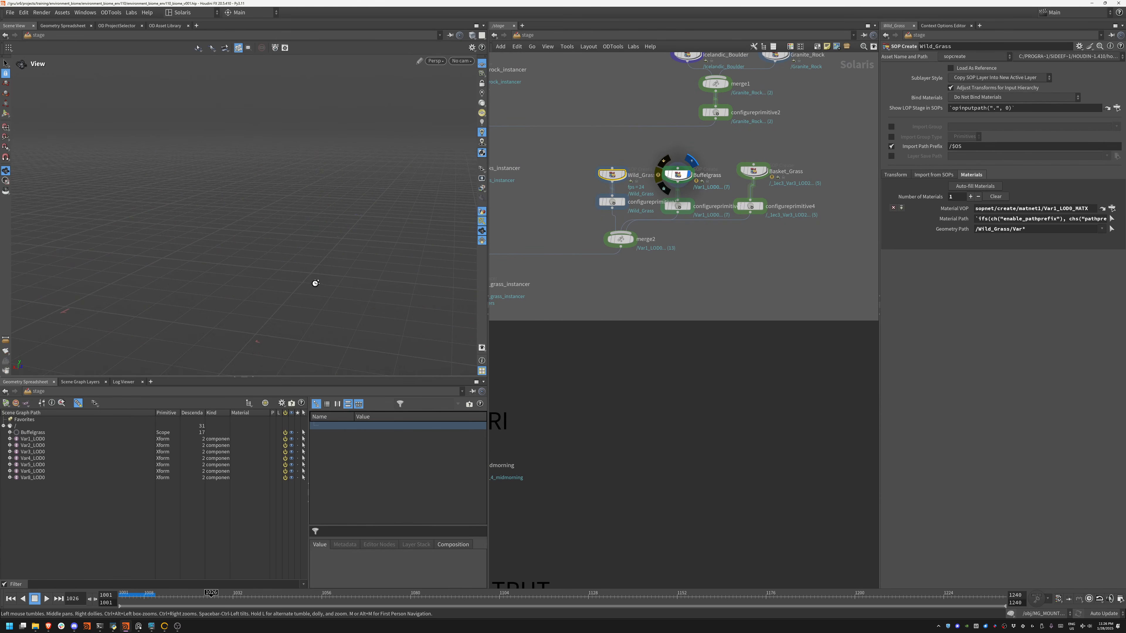
left_click_drag(315, 284, 284, 309)
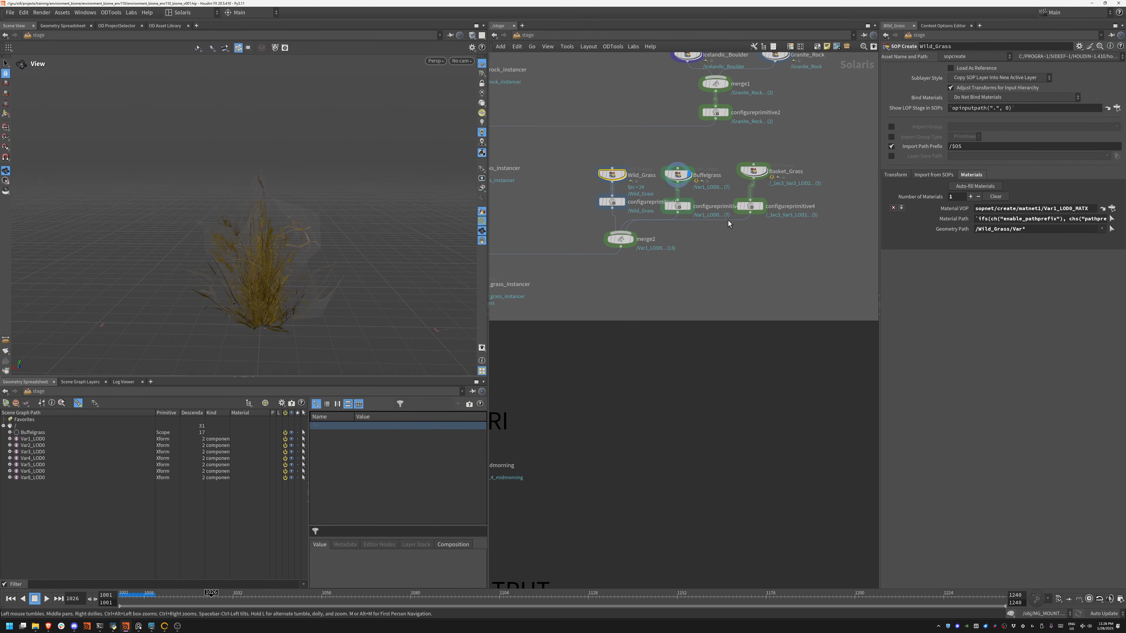
left_click(772, 171)
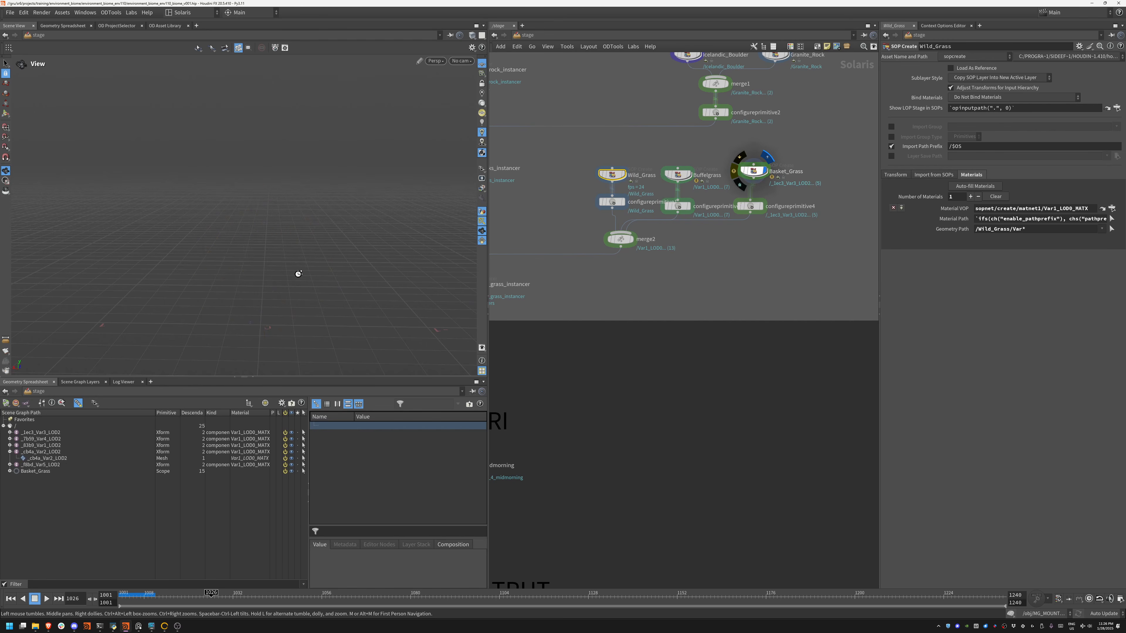
left_click_drag(274, 285, 313, 300)
- Look over the stage's HDRI and OUTPUT sections and return to the SCATTER section
middle_click_drag(533, 292, 697, 242)
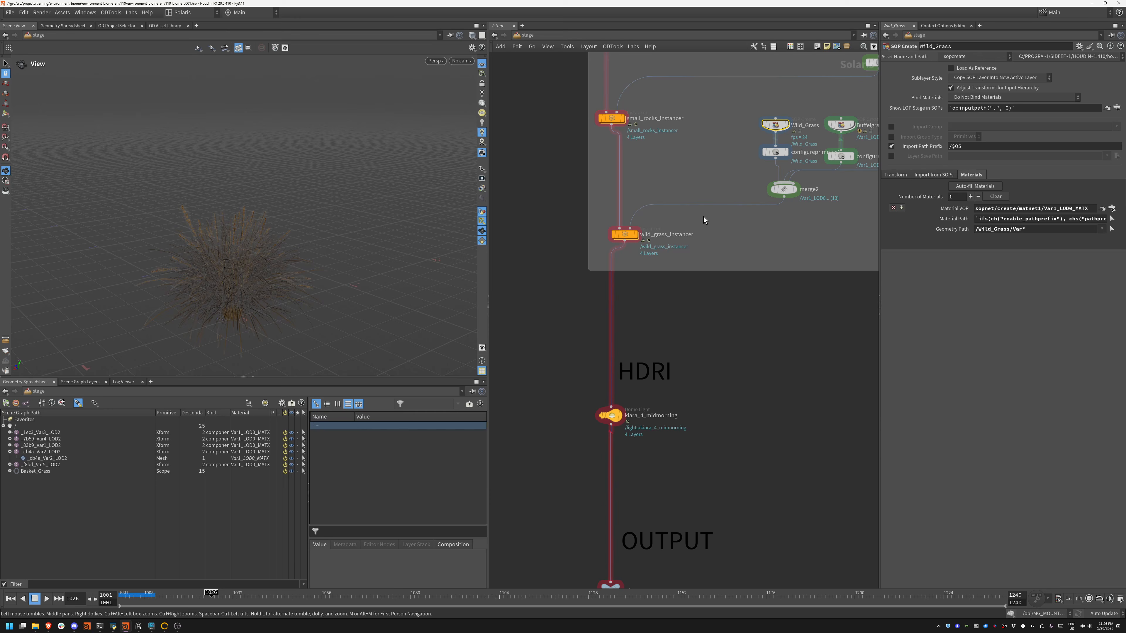
middle_click_drag(665, 420, 631, 310)
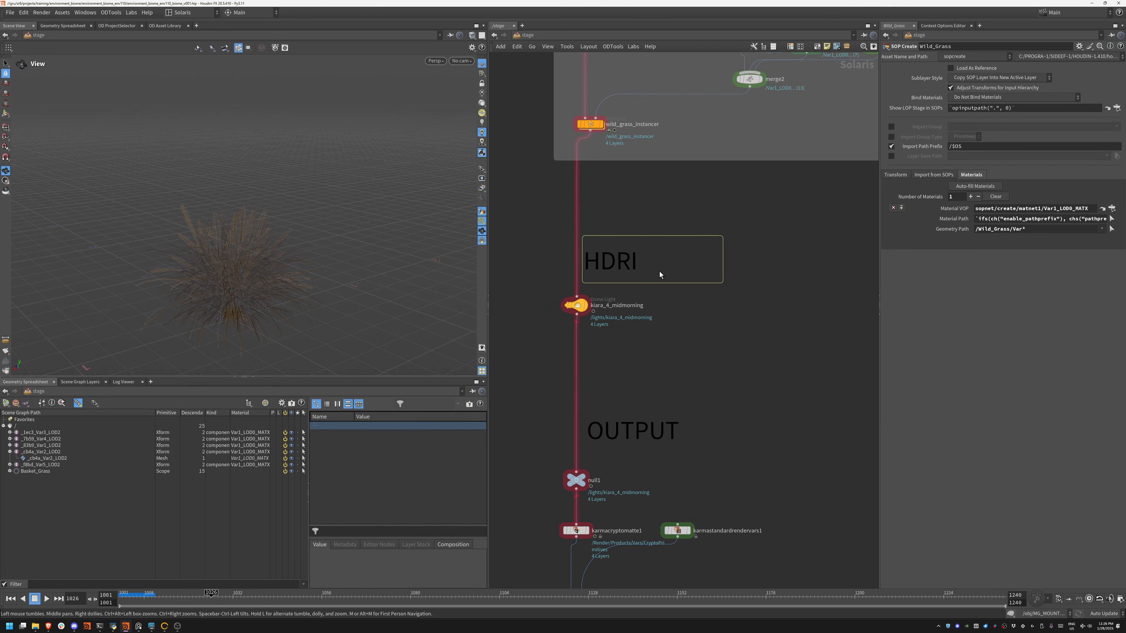
middle_click_drag(723, 321, 714, 433)
middle_click_drag(643, 159, 660, 338)
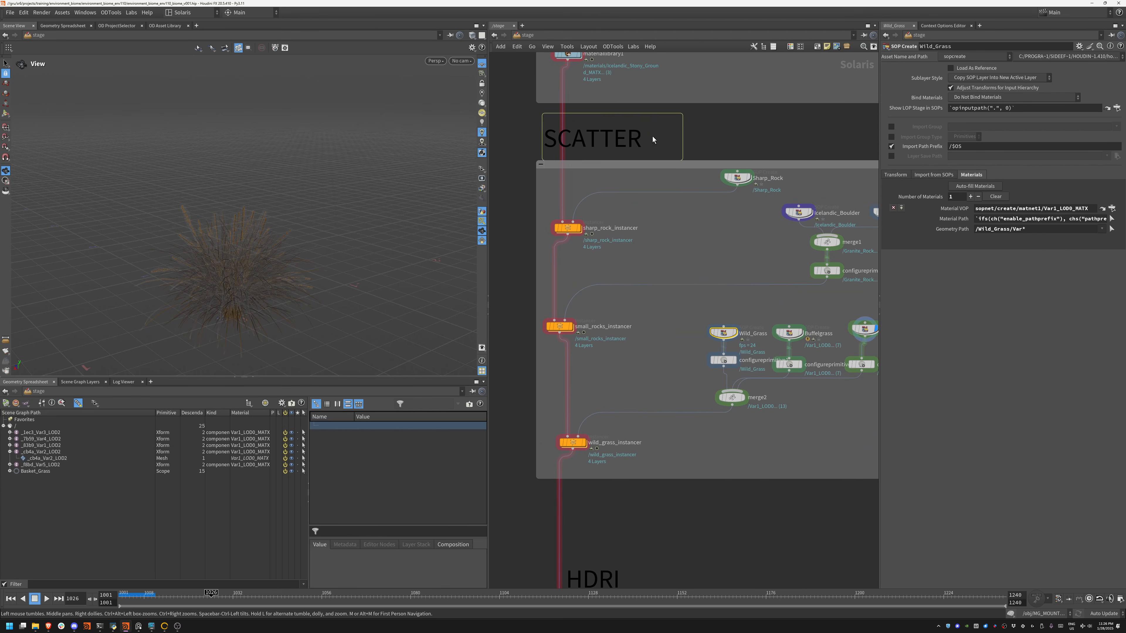
middle_click_drag(646, 124, 740, 252)
- Switch to the Objects context and open the FG_MOUNTAIN geometry network
key("n")
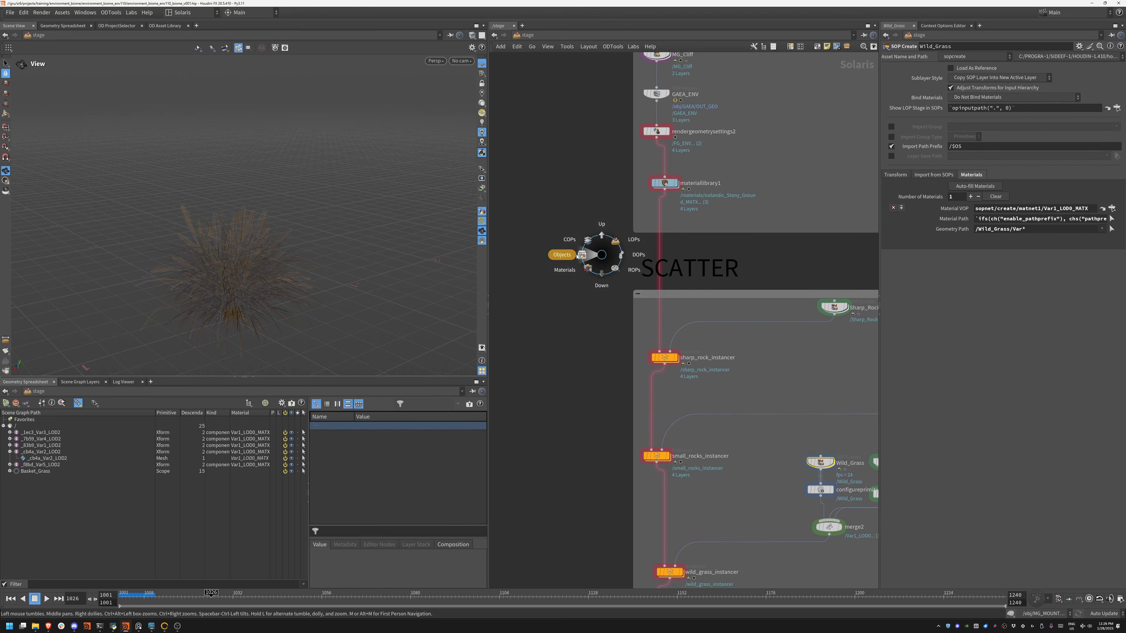
left_click(562, 254)
double_click(587, 328)
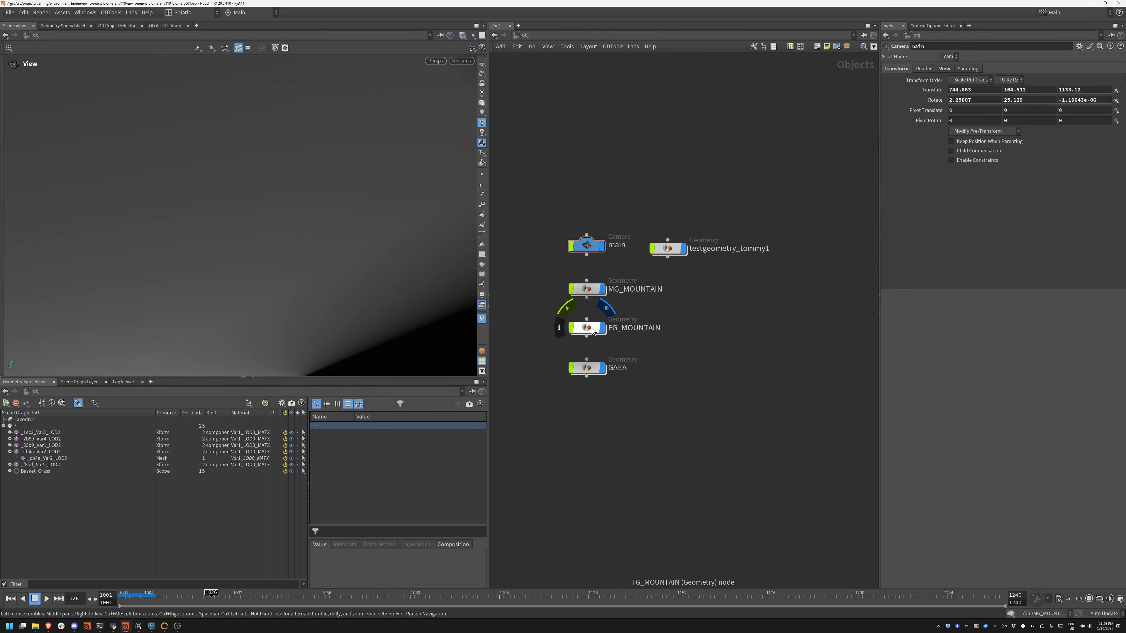
- Examine the foreground mountain terrain from several angles and compare it with the rendered frame
left_click_drag(248, 129, 254, 153)
right_click_drag(215, 139, 491, 120)
middle_click_drag(315, 139, 297, 211)
right_click_drag(296, 211, 448, 236)
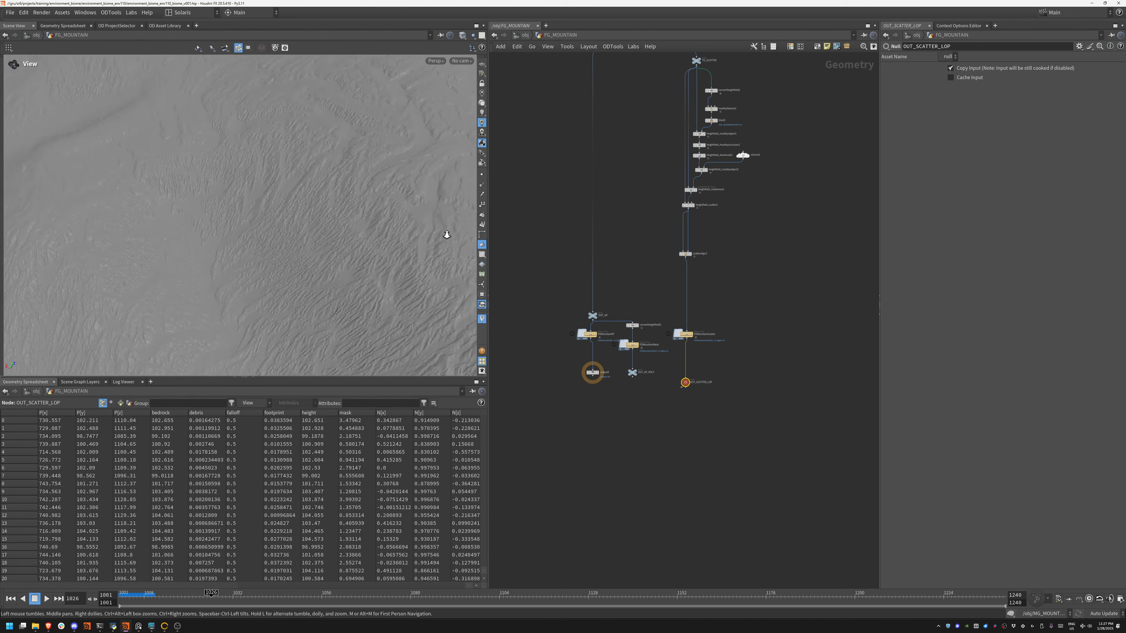
left_click_drag(447, 236, 253, 307)
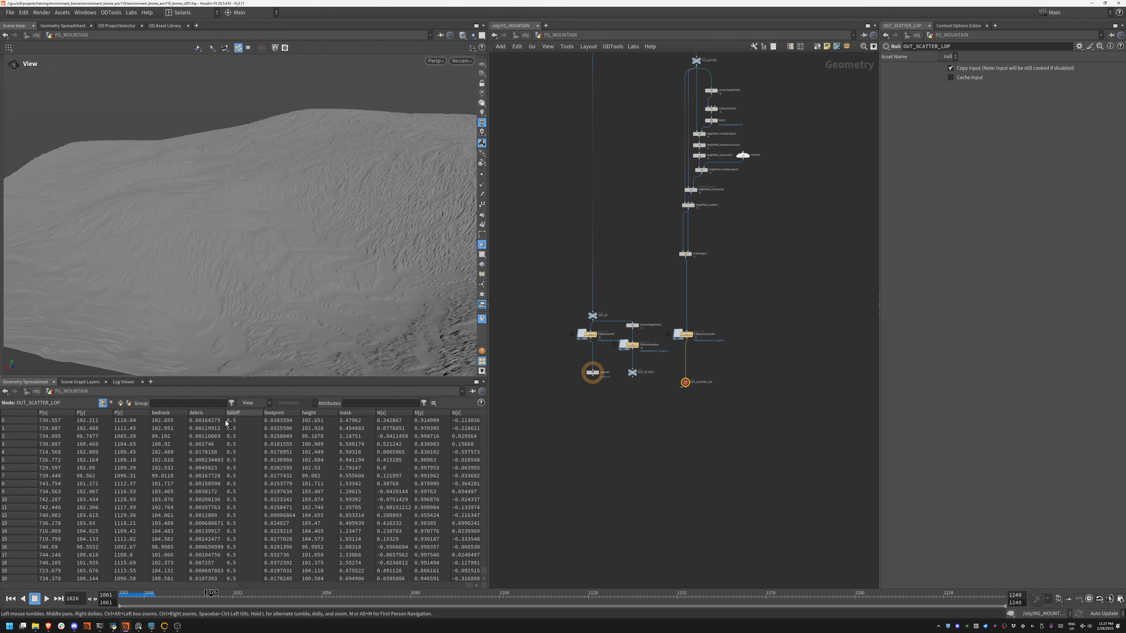
left_click(150, 627)
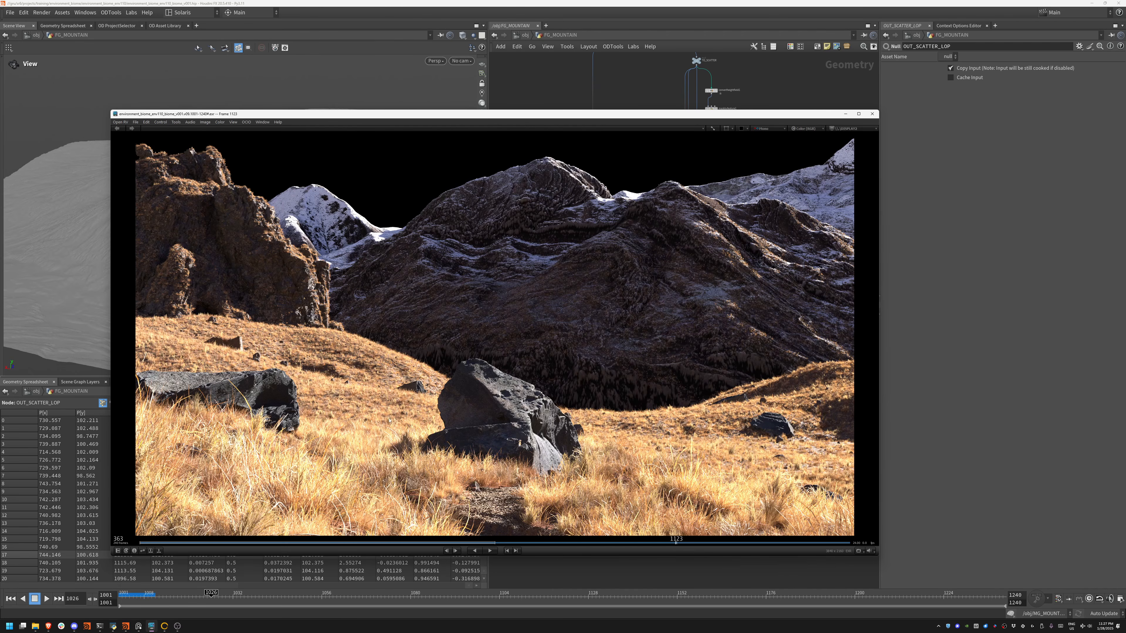
left_click_drag(472, 423, 215, 477)
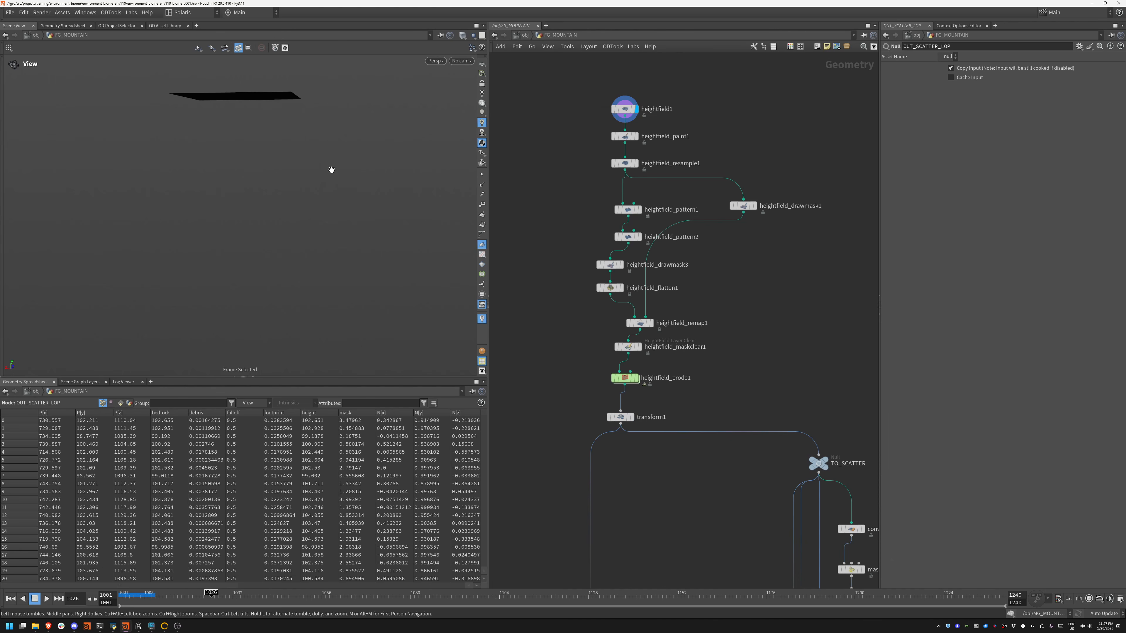
- Examine the base heightfield1 grid and the sculpted terrain of heightfield_paint1 from several angles
left_click_drag(331, 169, 319, 230)
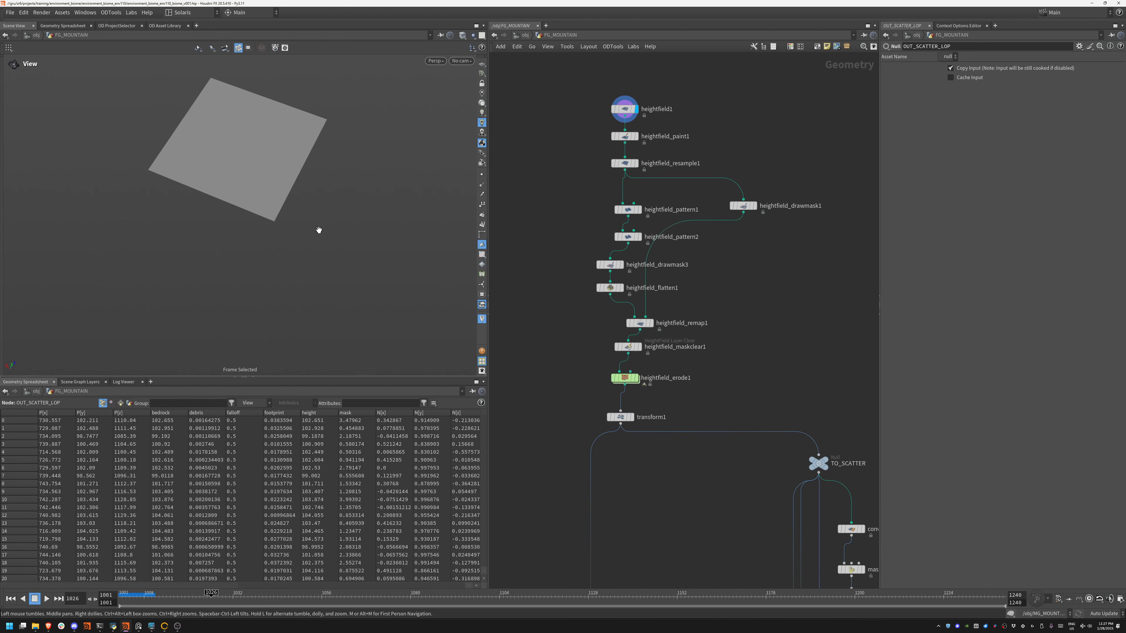
left_click(635, 136)
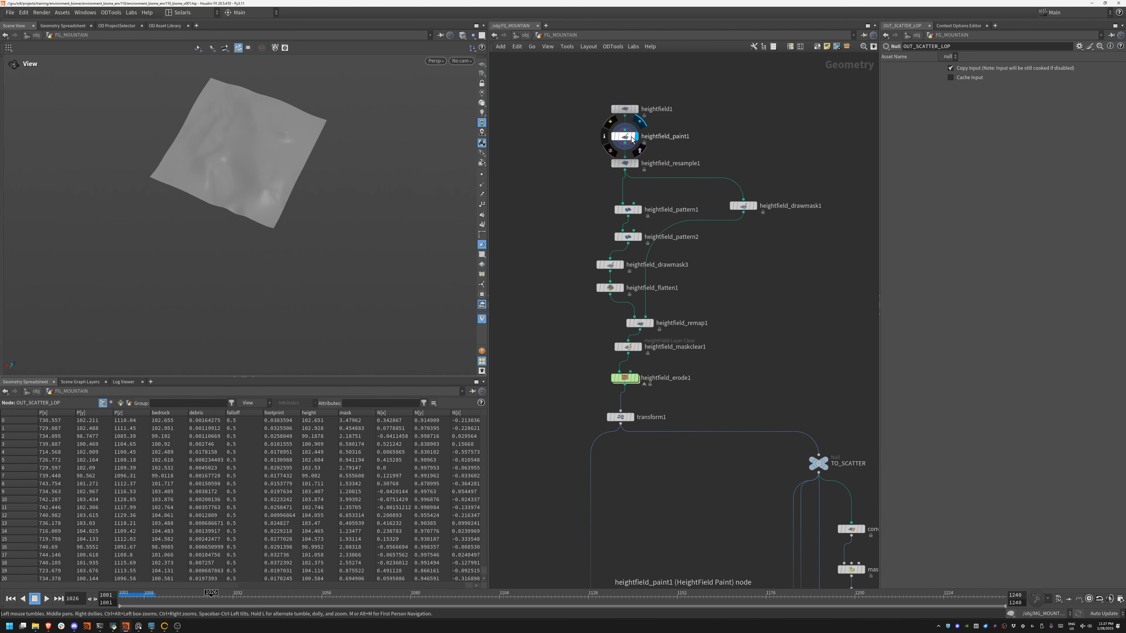
mouse_move(277, 172)
left_mouse_down()
mouse_move(253, 167)
mouse_move(357, 198)
left_mouse_up()
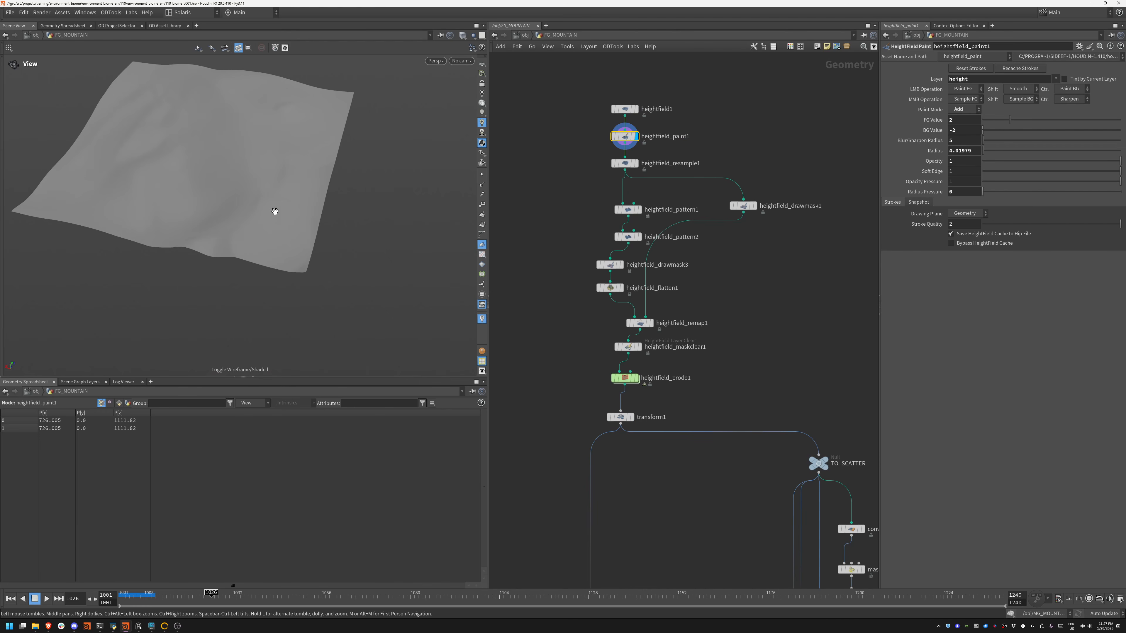
left_click_drag(275, 212, 218, 196)
- Display heightfield_resample1 and heightfield_pattern1 in turn and examine the cell pattern's surface detail up close
left_click(637, 164)
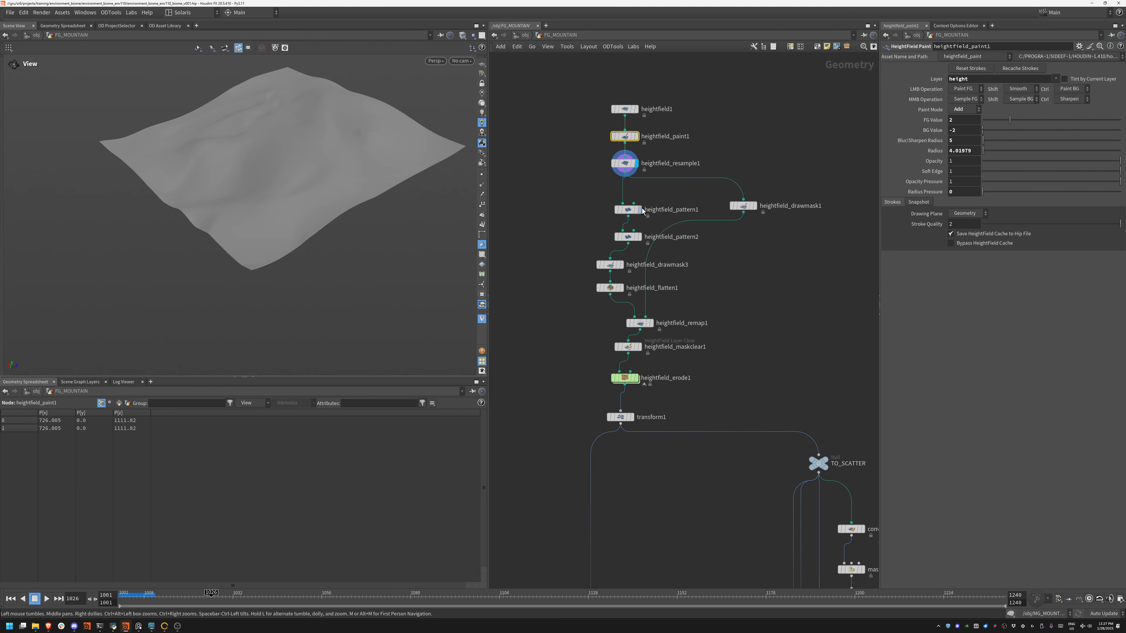
left_click(640, 210)
left_click(628, 209)
right_click_drag(262, 193, 441, 166)
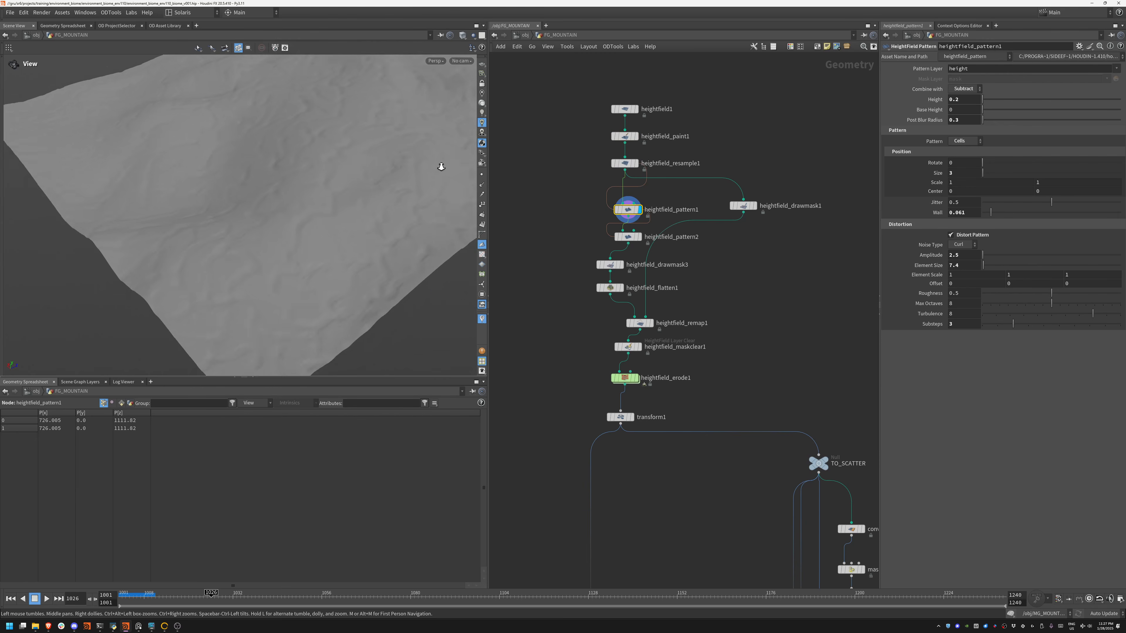
left_click_drag(441, 166, 350, 146)
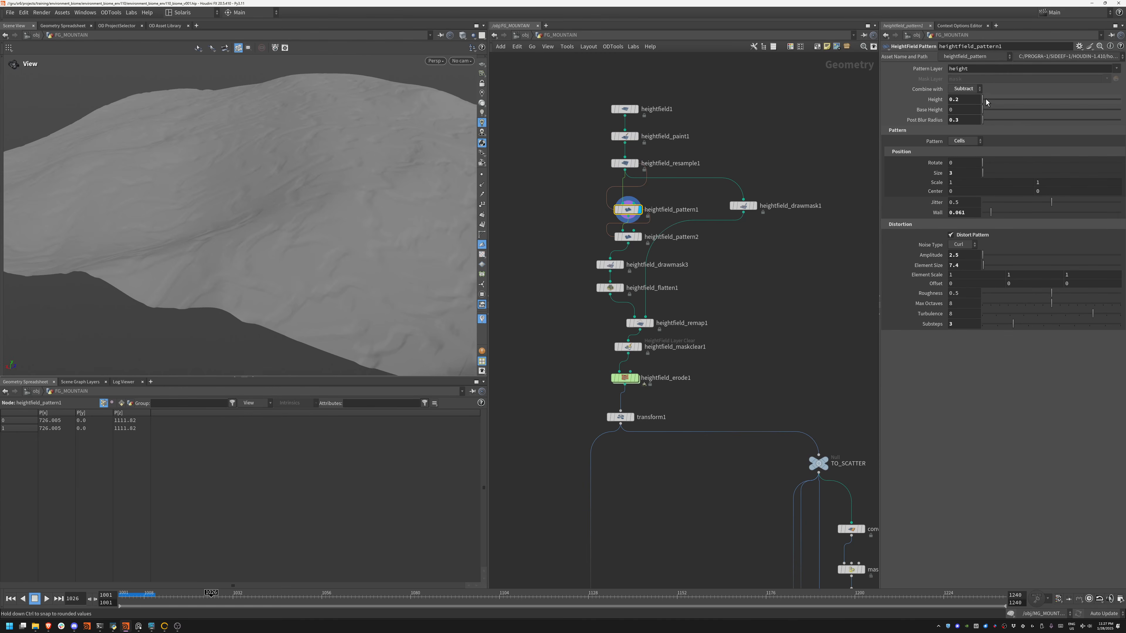
- Try exaggerating the Height of heightfield_pattern1 to 229, view the resulting pattern, and undo the change
left_click(1001, 100)
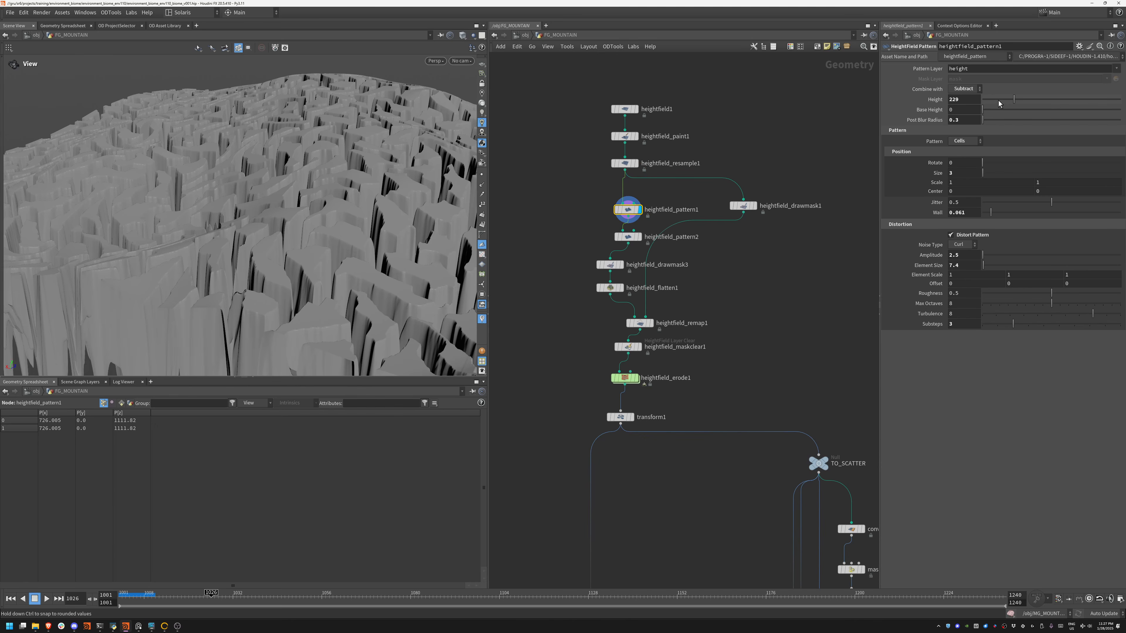
left_click_drag(326, 171, 313, 191)
key("ctrl+z")
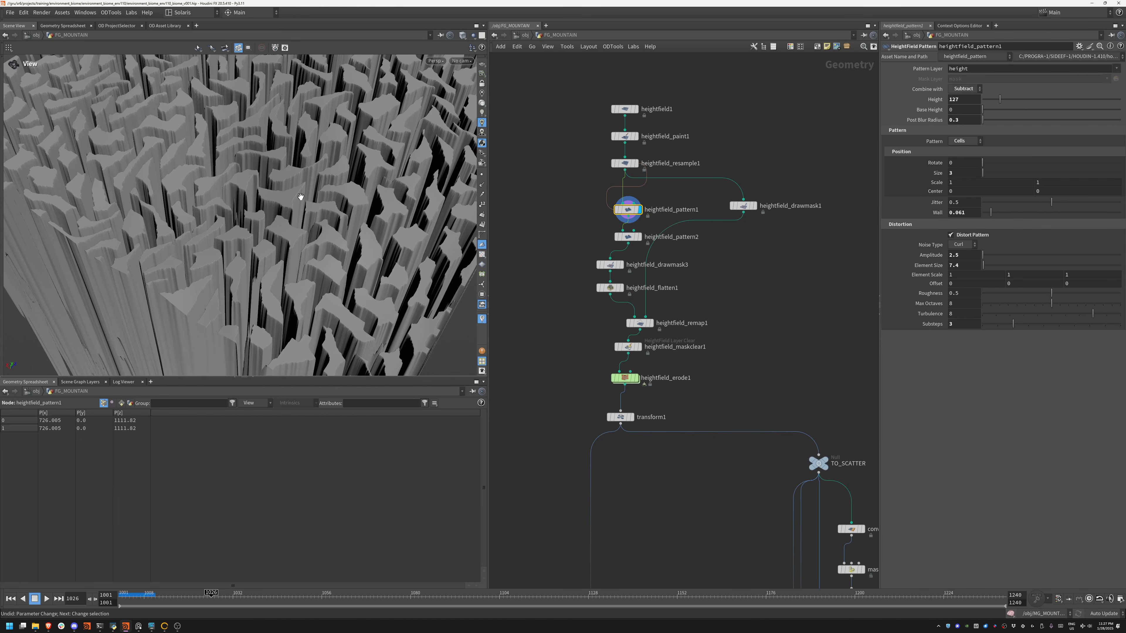
- Display heightfield_pattern2 and examine its added terrain detail from above and from the side
left_click_drag(311, 210, 397, 258)
scroll(356, 248, "up", 4)
left_click(639, 237)
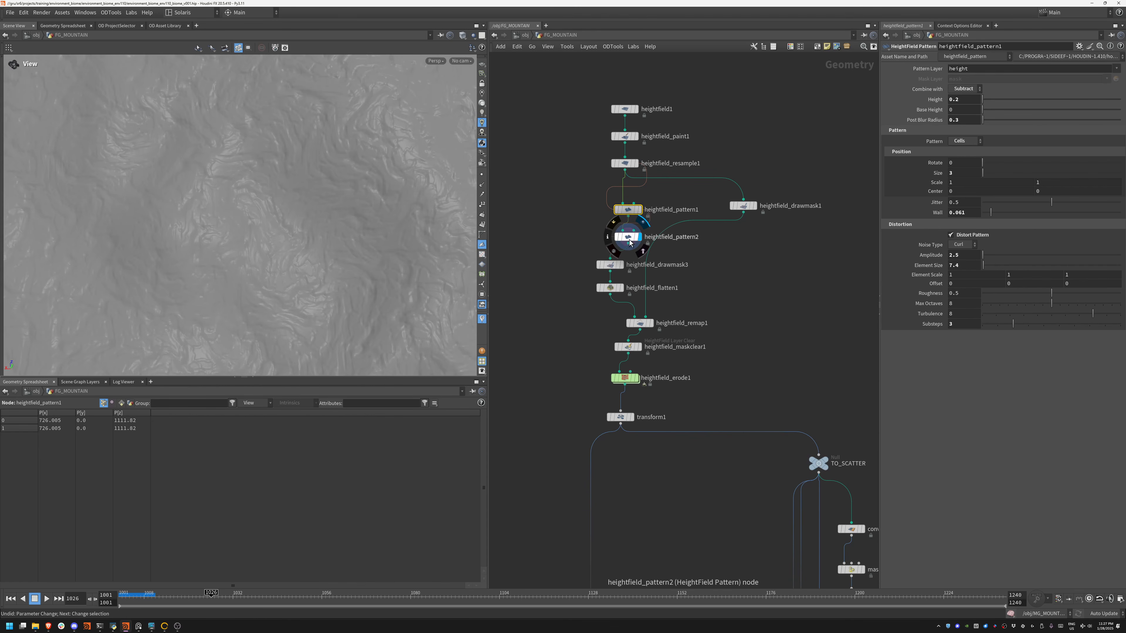
left_click_drag(257, 277, 266, 222)
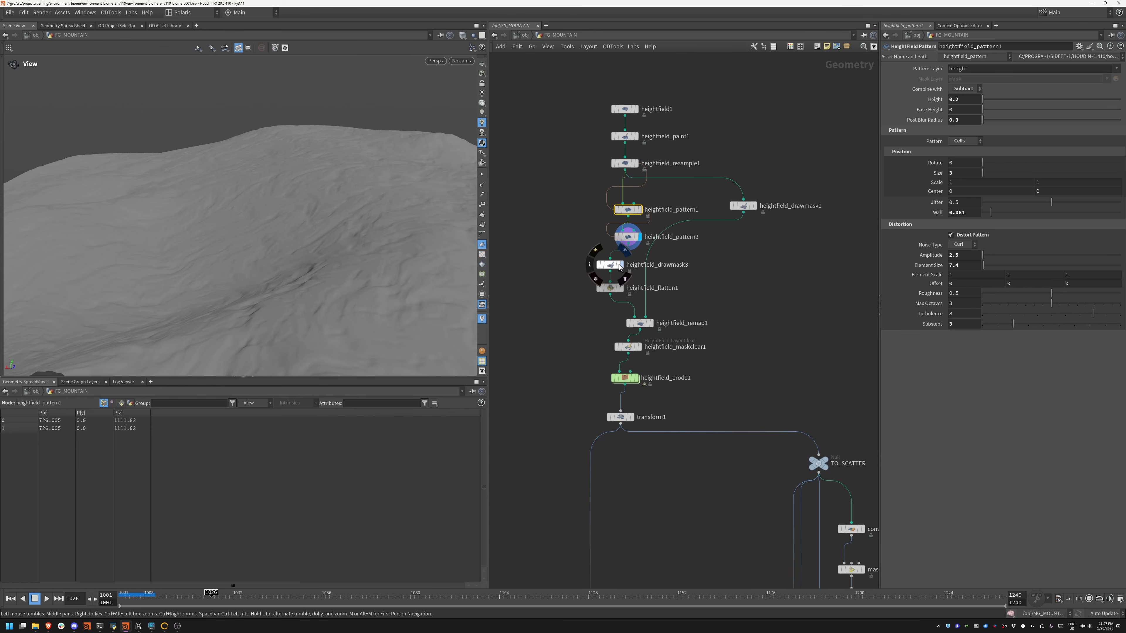
- Display heightfield_drawmask3, inspect its painted path mask, and look through the main camera
left_click(622, 265)
left_click(611, 265)
mouse_move(169, 171)
left_mouse_down()
mouse_move(230, 242)
mouse_move(349, 269)
mouse_move(395, 188)
mouse_move(377, 199)
mouse_move(458, 67)
left_mouse_up()
left_click(458, 67)
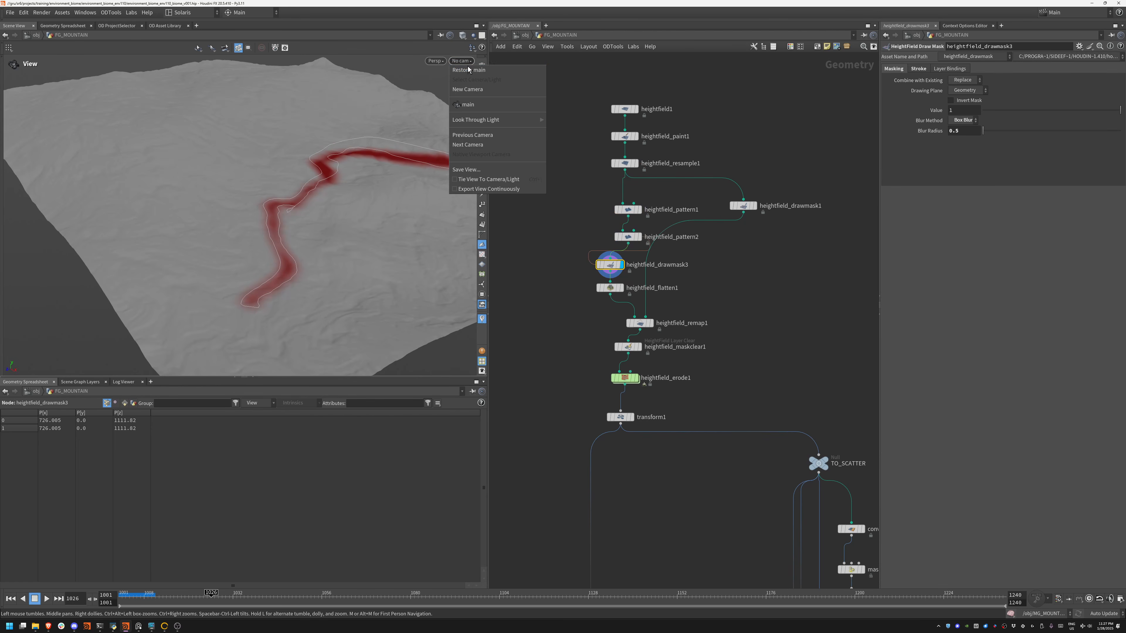
left_click(471, 74)
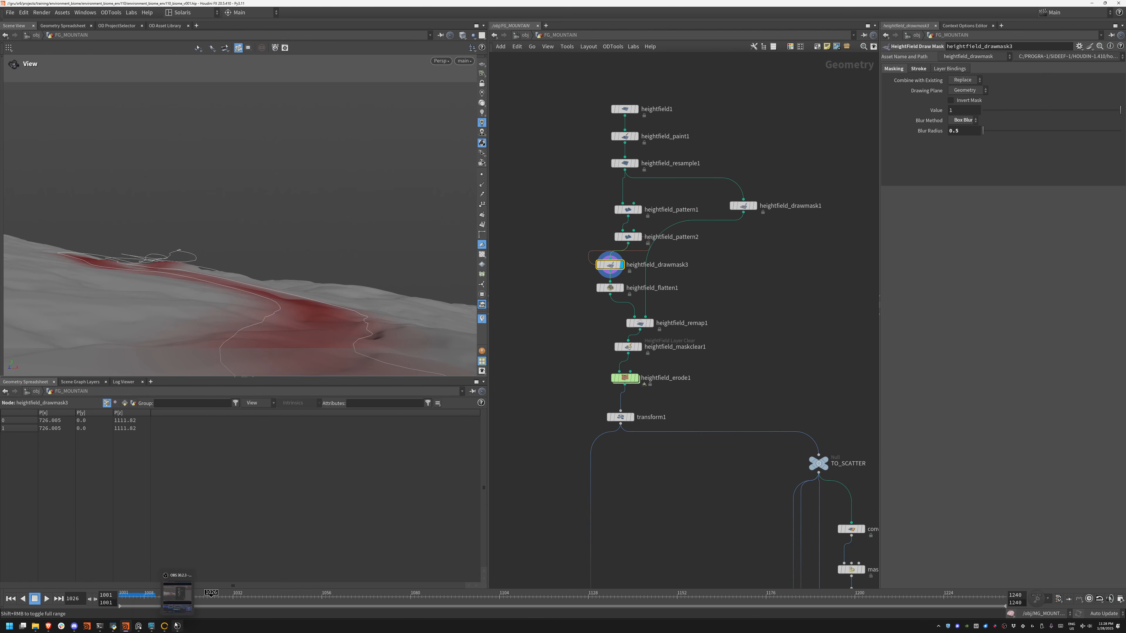
- Switch to the reference image board, examine the mountain trail photos up close, and return to Houdini
mouse_move(155, 629)
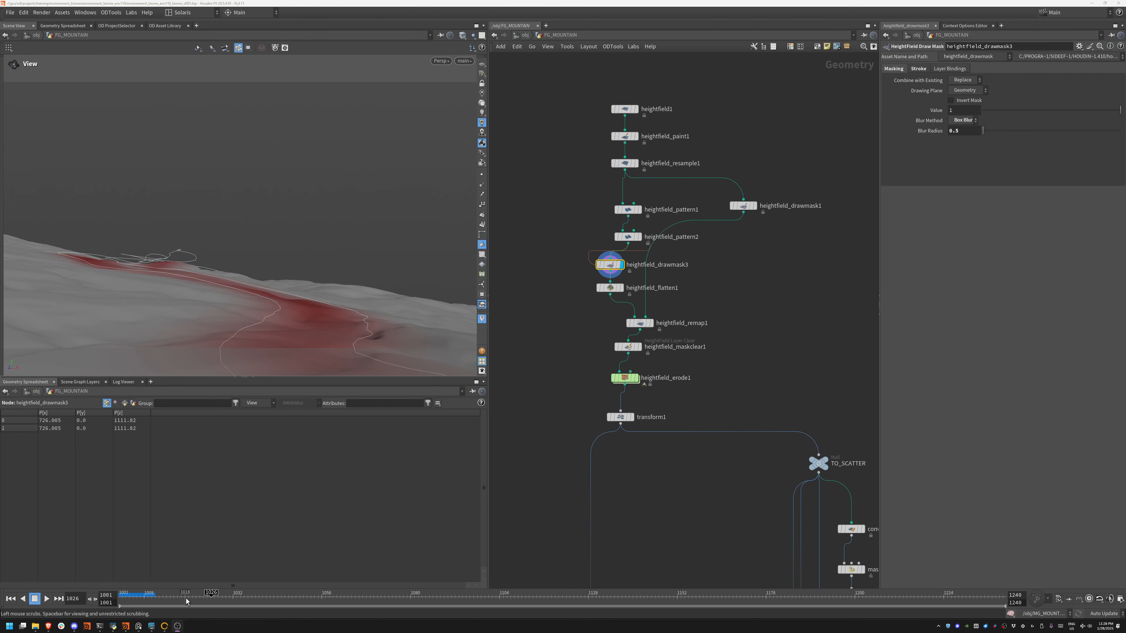
left_click(139, 627)
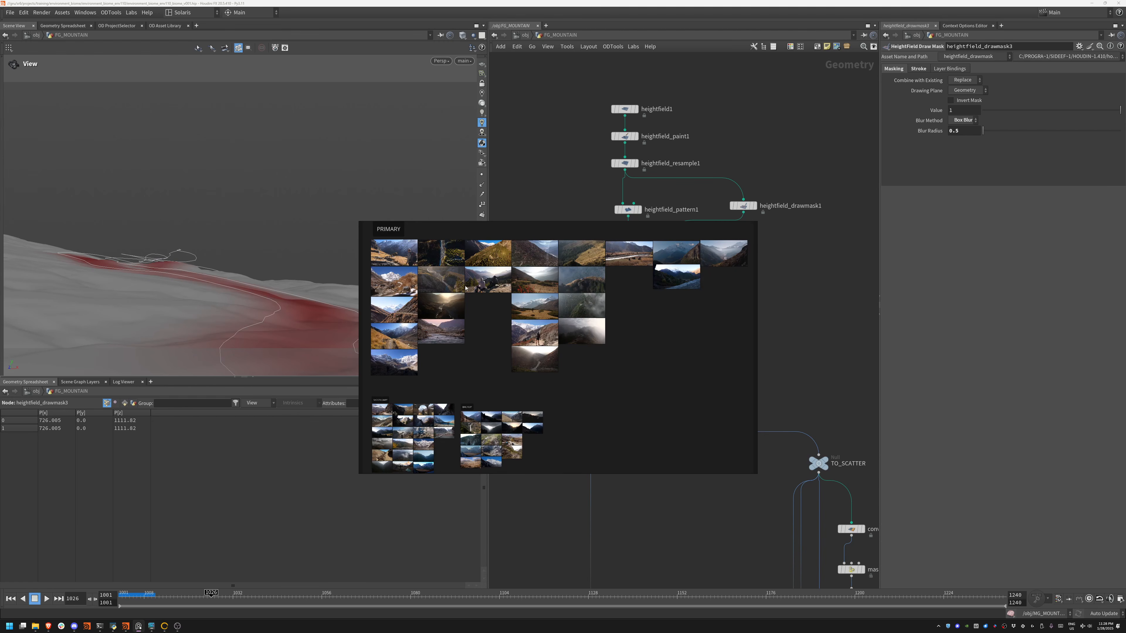
middle_click_drag(466, 343, 501, 374)
scroll(516, 346, "up", 10)
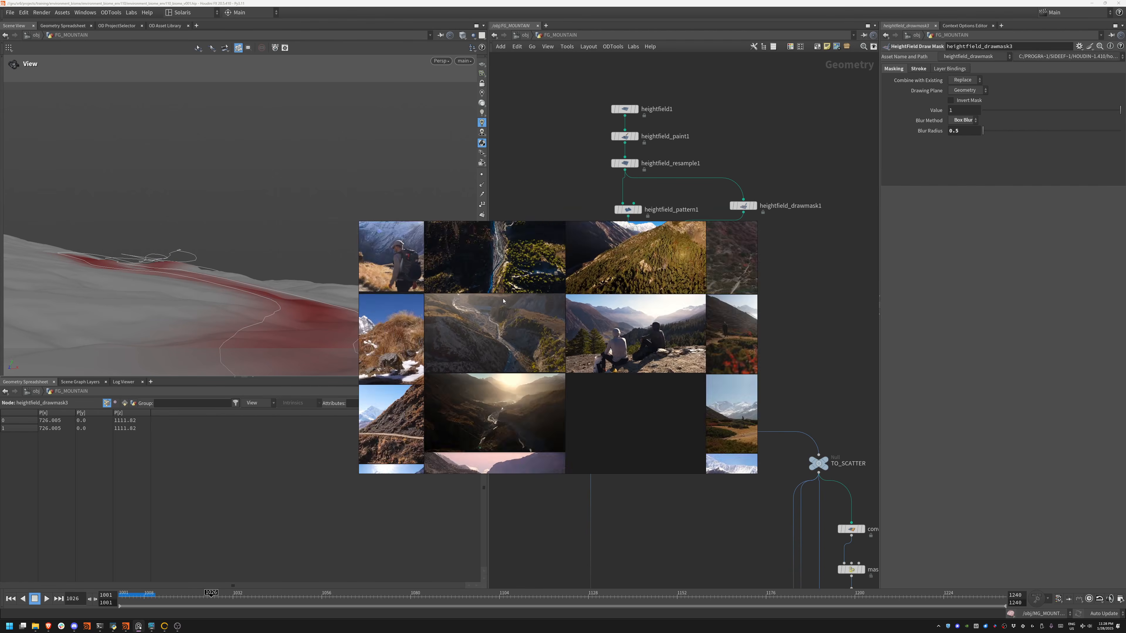
middle_click_drag(581, 330, 585, 332)
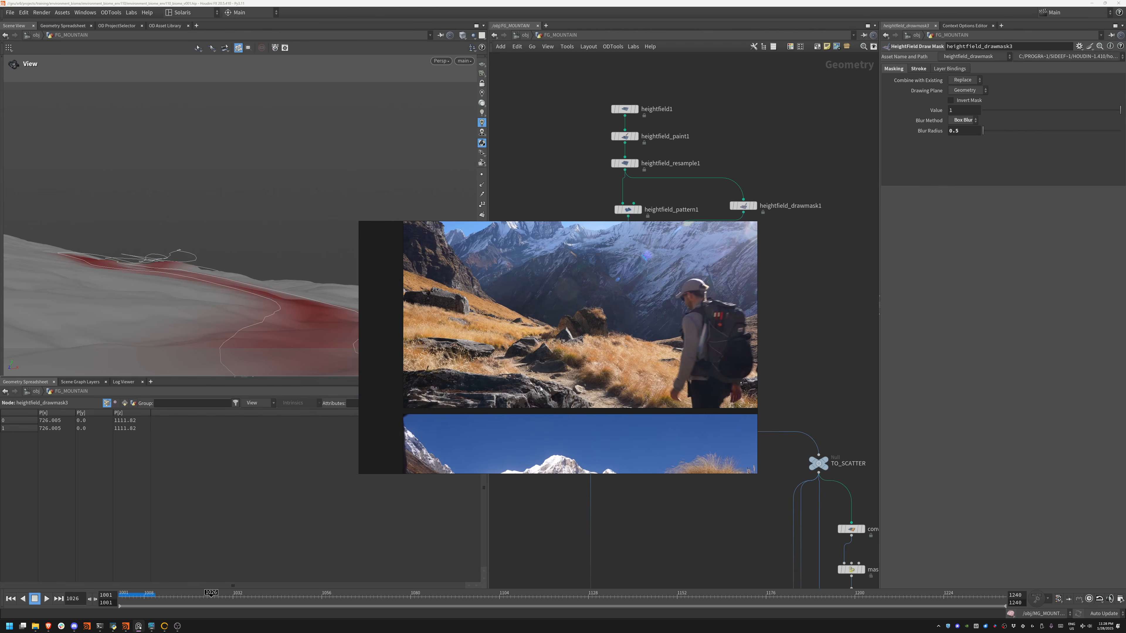
left_click_drag(713, 283, 717, 282)
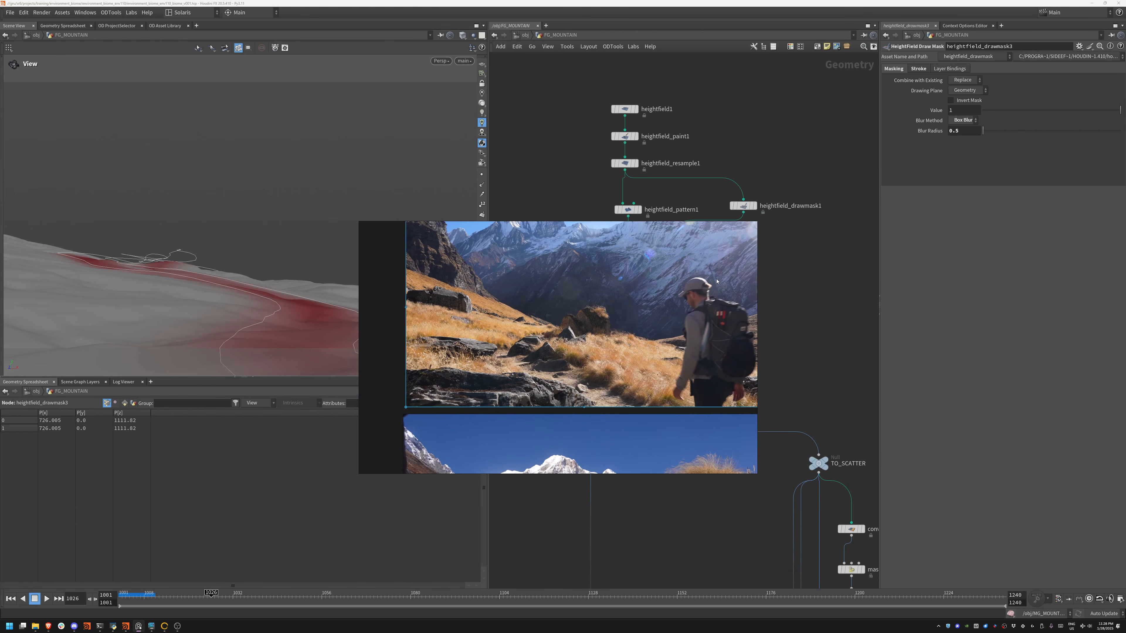
key("alt+Tab")
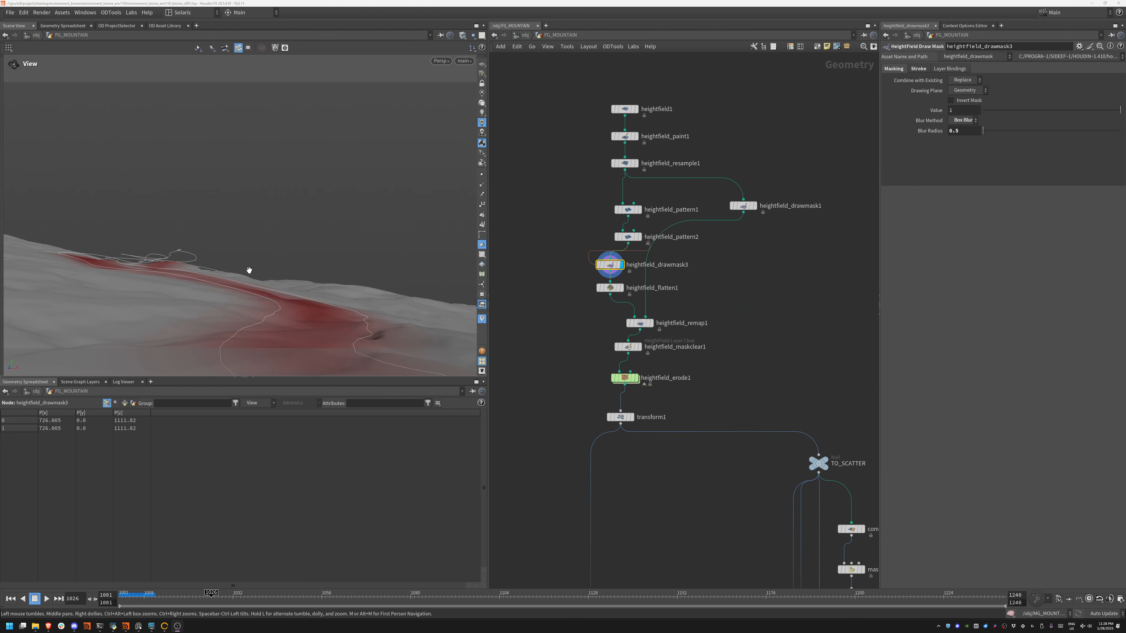
- Display heightfield_flatten1, test its Mask Blur Radius at 0 while viewing the path from above, and set the radius to 2.3
left_click(621, 288)
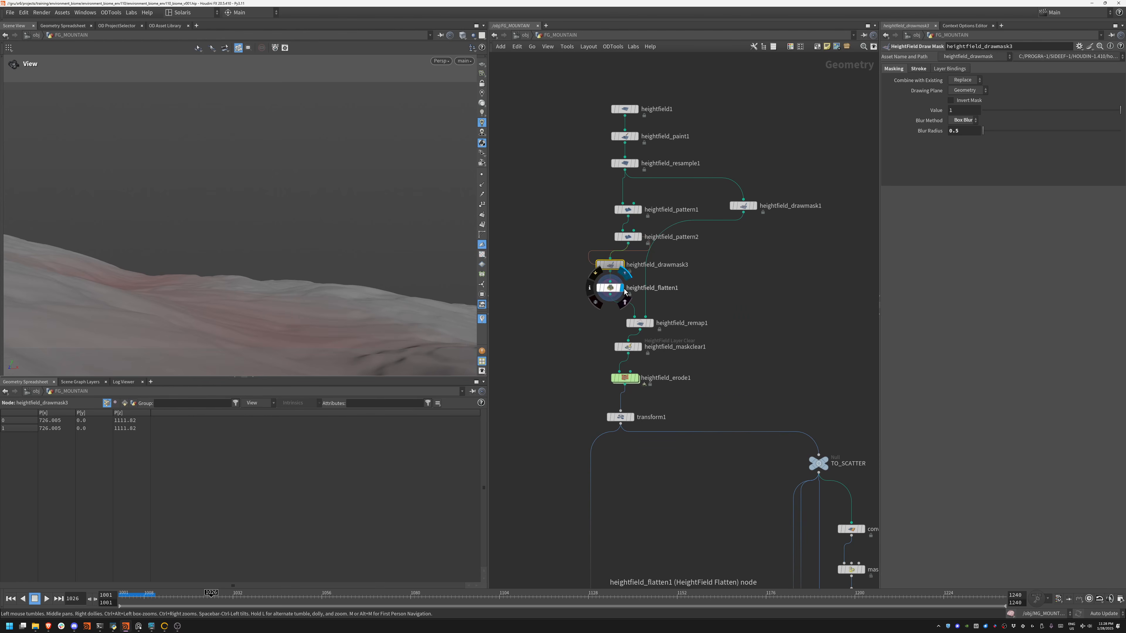
left_click(610, 288)
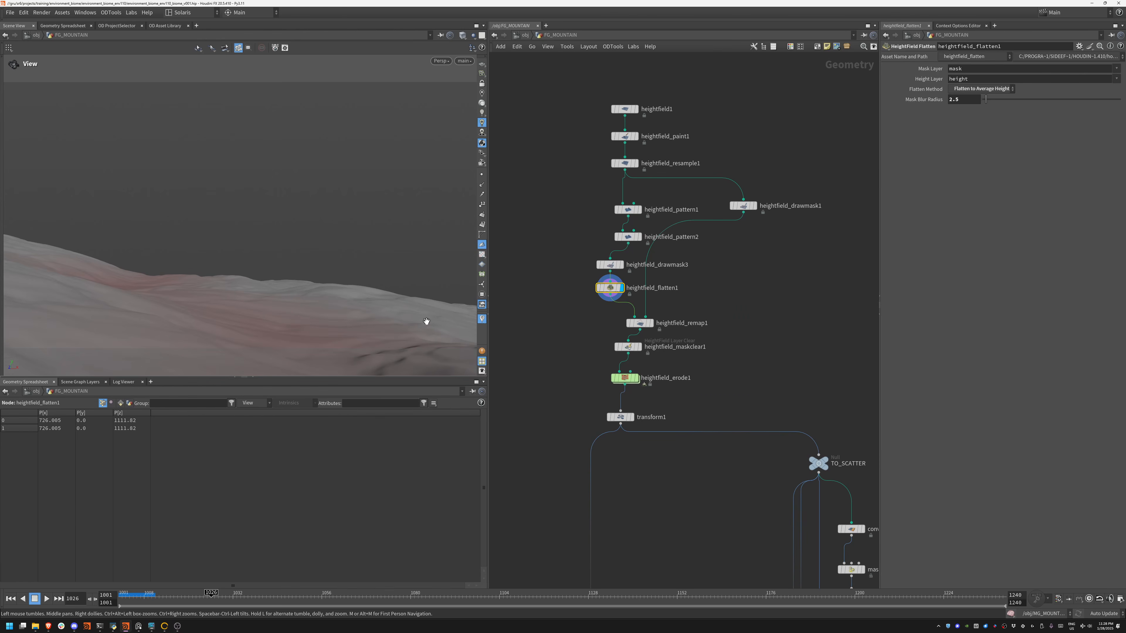
left_click_drag(986, 99, 977, 102)
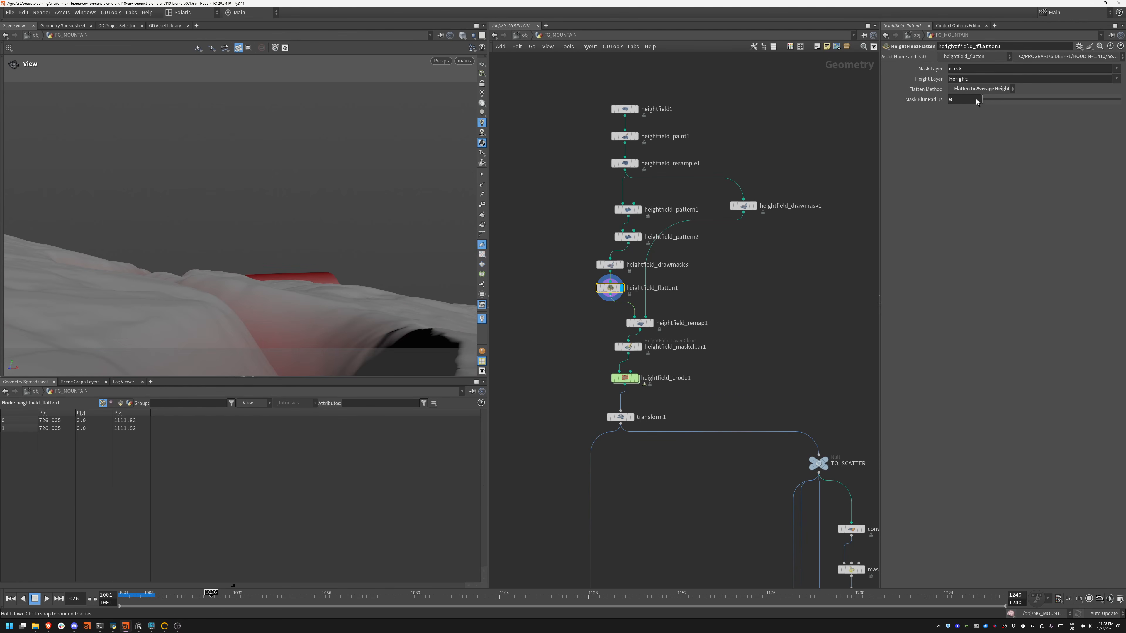
left_click_drag(254, 216, 293, 250)
left_click_drag(982, 99, 981, 98)
left_click_drag(986, 103, 988, 103)
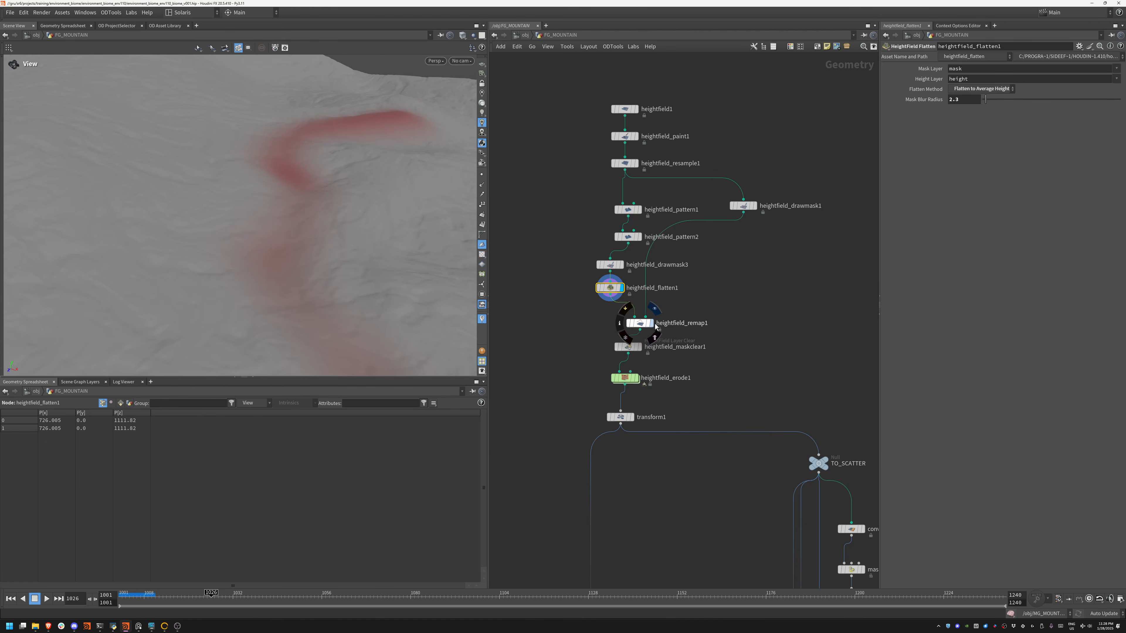
- Display heightfield_remap1 and heightfield_erode1 in turn, and examine the eroded terrain from above and through the main camera
left_click(651, 323)
left_click_drag(343, 291, 384, 233)
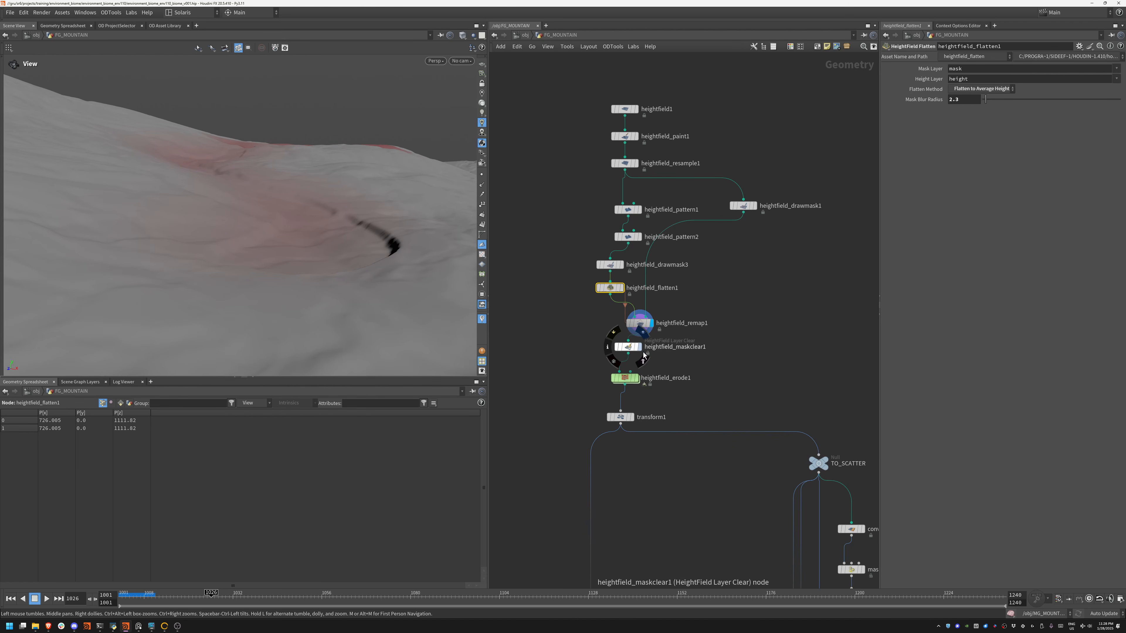
left_click(639, 381)
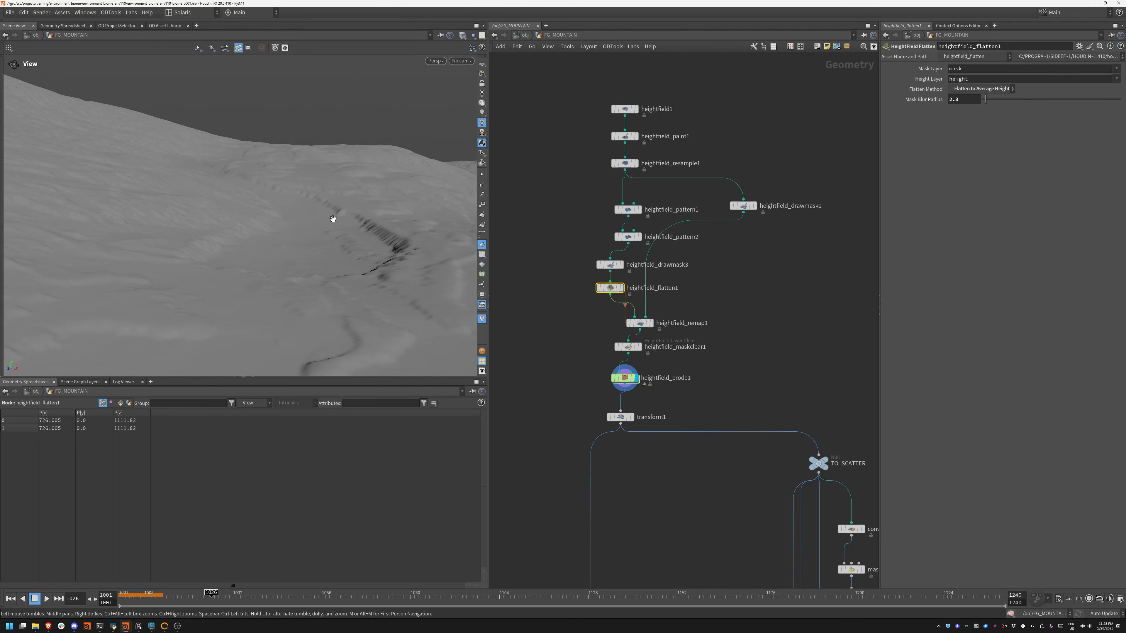
left_click_drag(246, 216, 244, 390)
left_click_drag(286, 328, 329, 186)
middle_click_drag(330, 186, 328, 130)
middle_click_drag(715, 420, 712, 197)
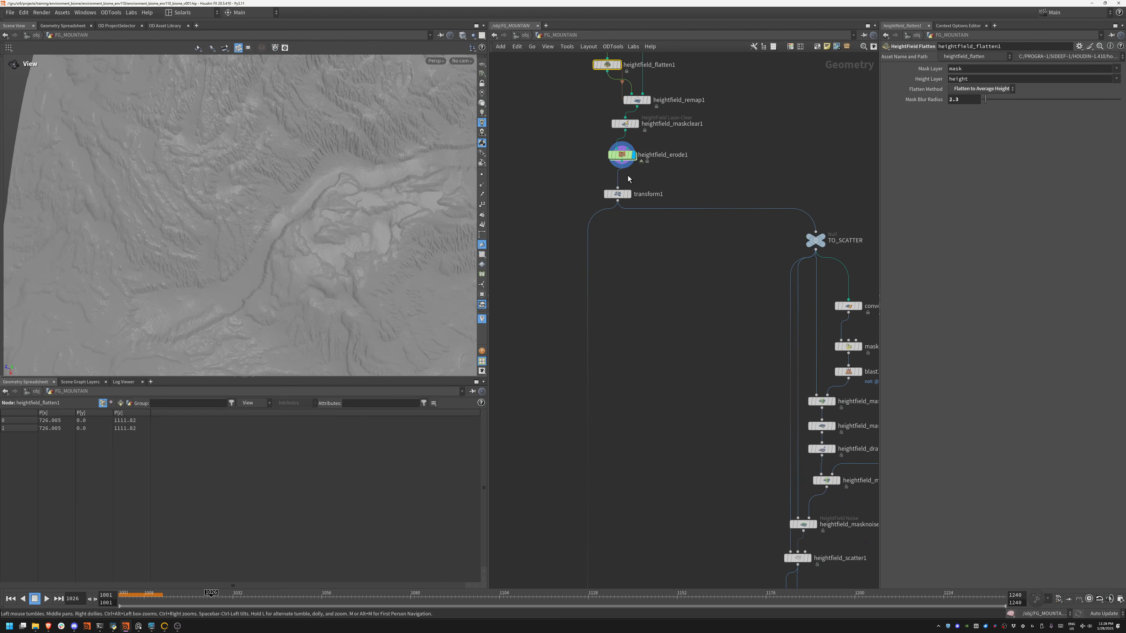
left_click(461, 60)
left_click(484, 91)
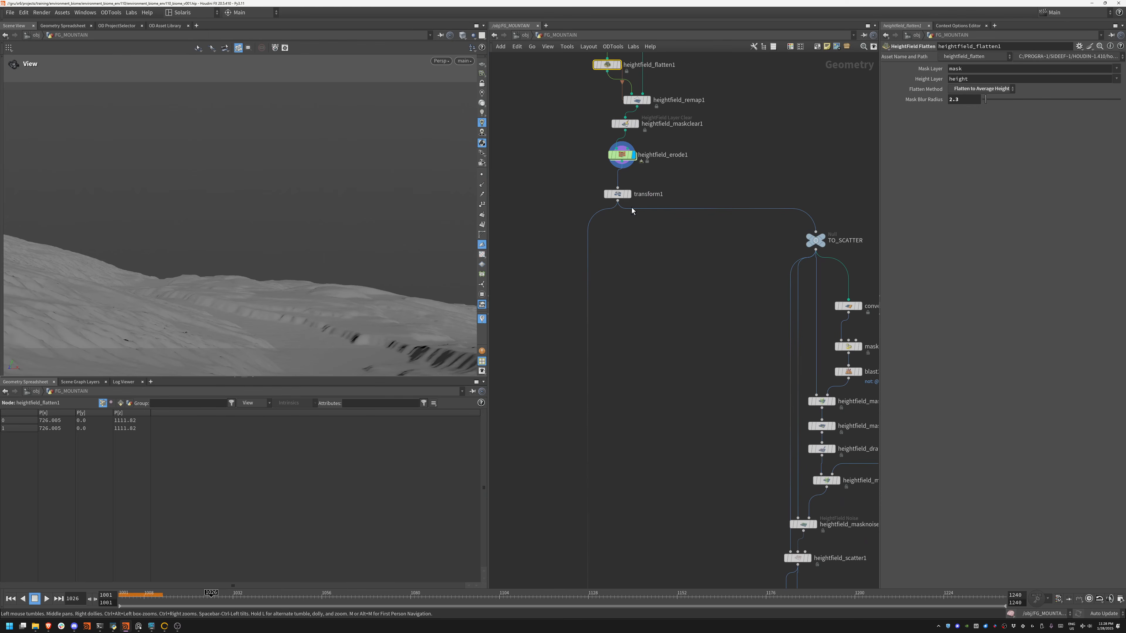
- Go to the TO_SCATTER branch of the network, display convertheightfield1, and examine the converted polygon terrain
mouse_move(710, 426)
middle_mouse_down()
mouse_move(489, 306)
mouse_move(641, 249)
mouse_move(761, 128)
middle_mouse_up()
middle_click_drag(631, 301, 594, 408)
middle_click_drag(672, 164, 516, 389)
scroll(519, 326, "up", 3)
middle_click_drag(768, 307, 769, 240)
mouse_move(678, 220)
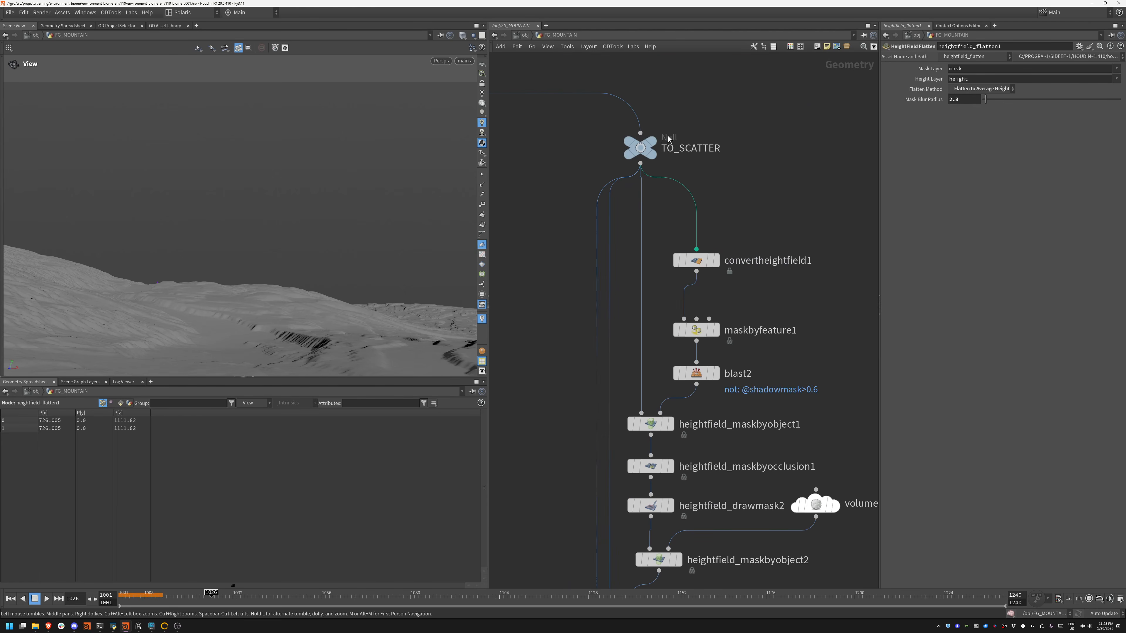
left_click(715, 261)
left_click_drag(281, 279, 407, 242)
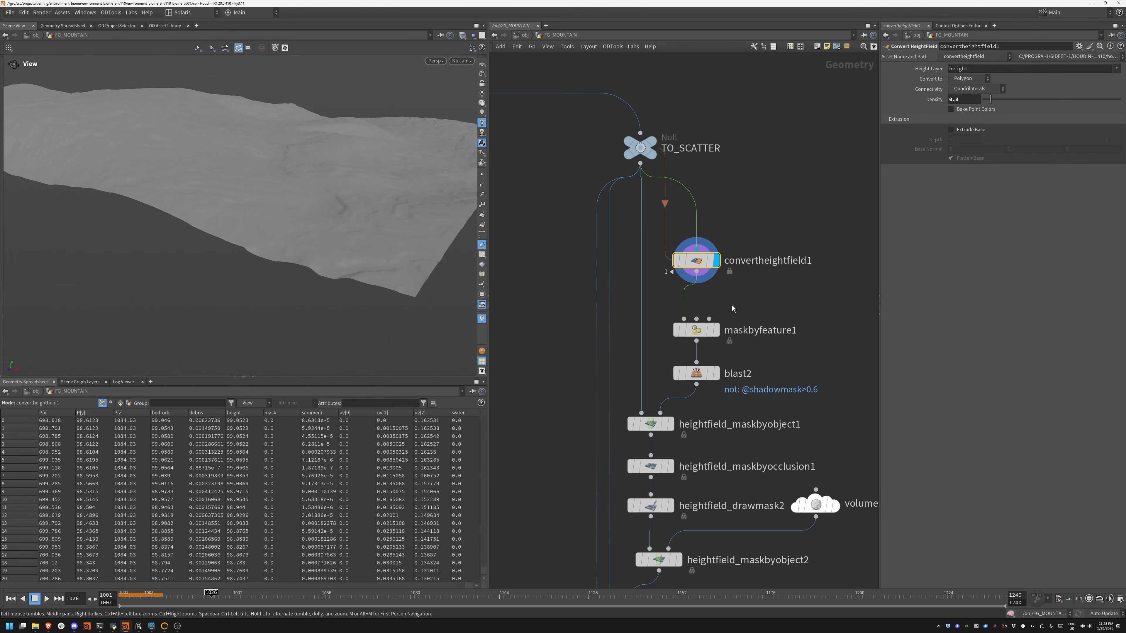
- Display maskbyfeature1, visualize its shadowmask attribute, and examine the masked terrain from several angles
left_click(718, 331)
left_click(1118, 120)
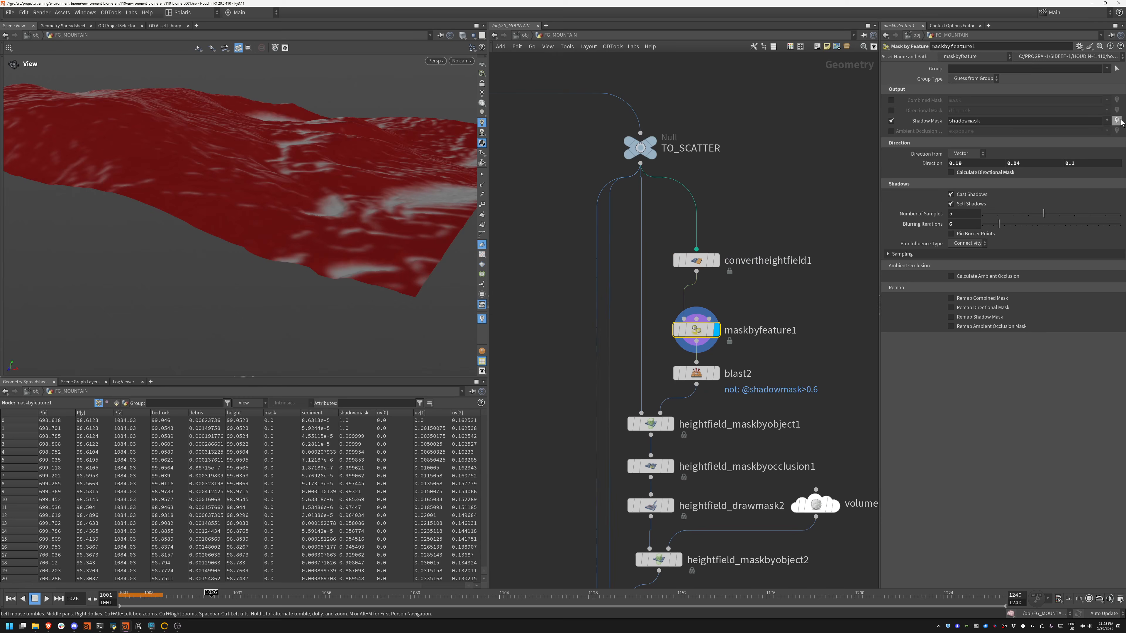
left_click_drag(323, 149, 284, 231)
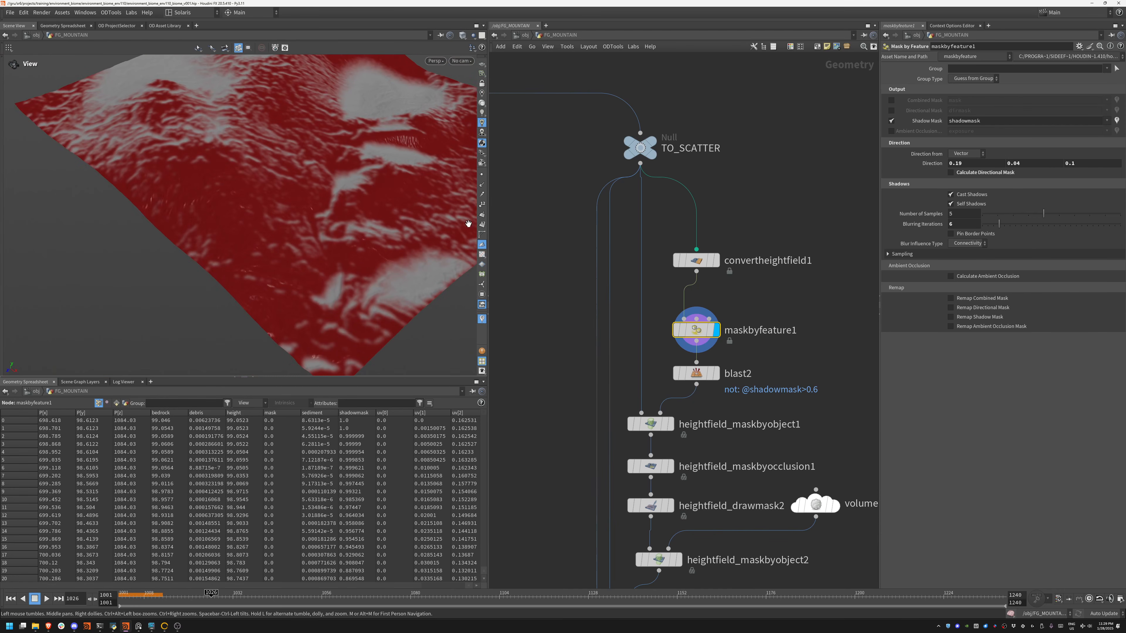
left_click_drag(361, 250, 311, 273)
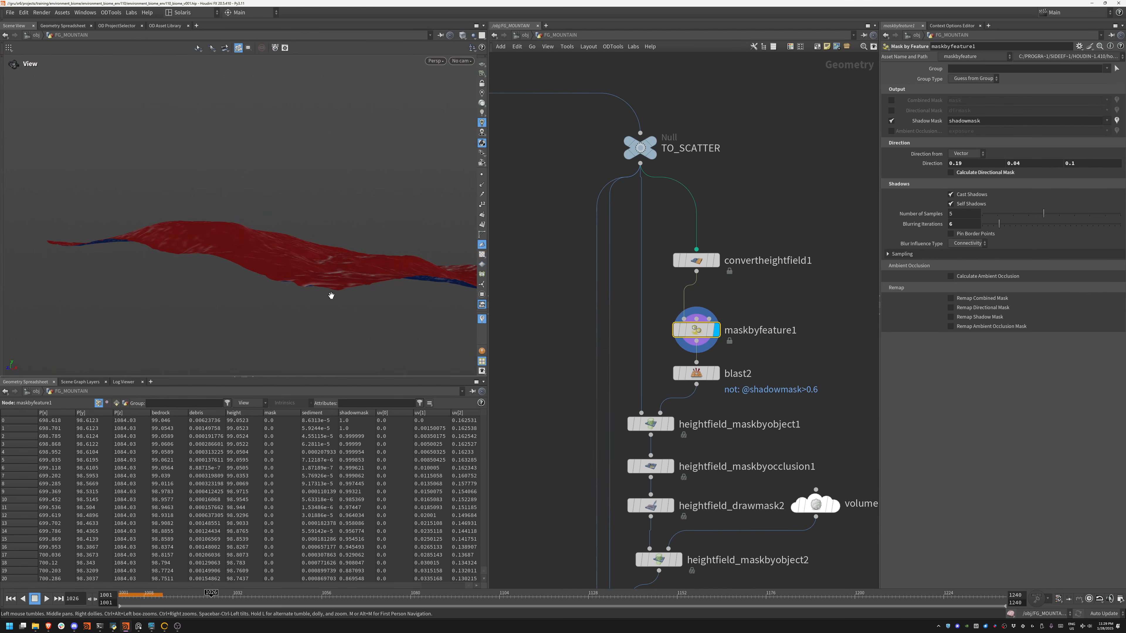
left_click_drag(335, 210, 281, 217)
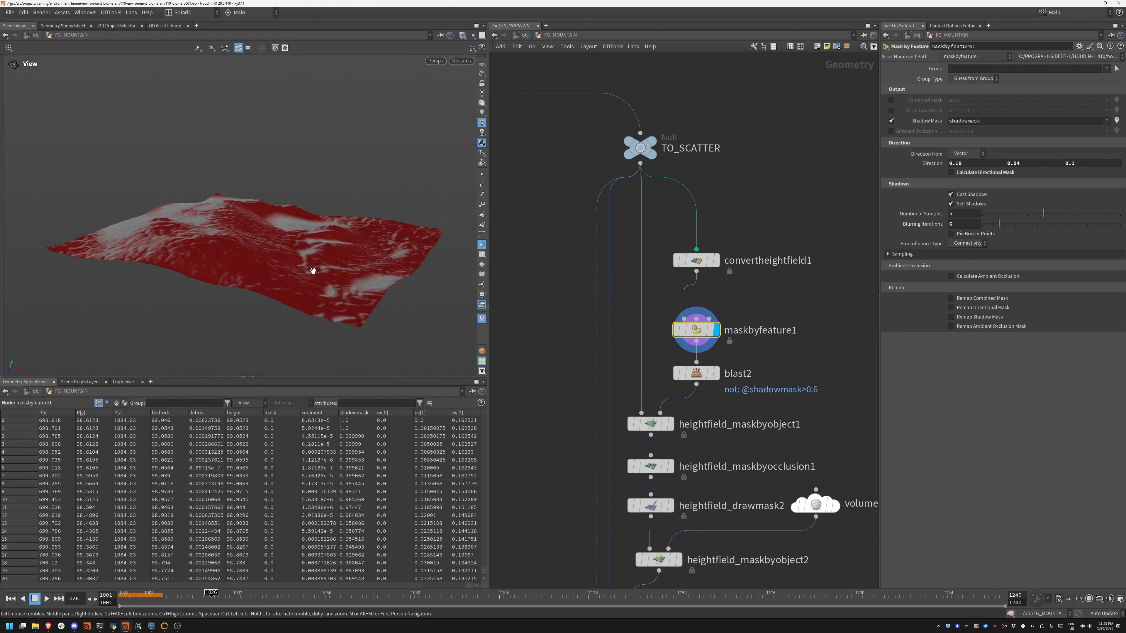
left_click_drag(312, 270, 233, 286)
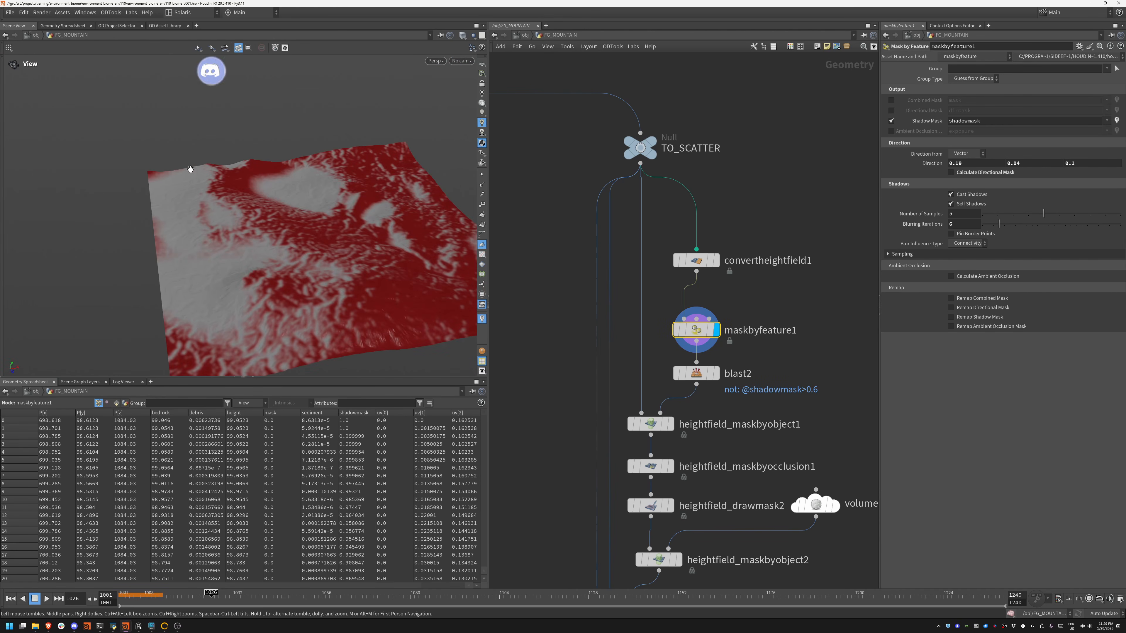
left_click_drag(212, 199, 264, 190)
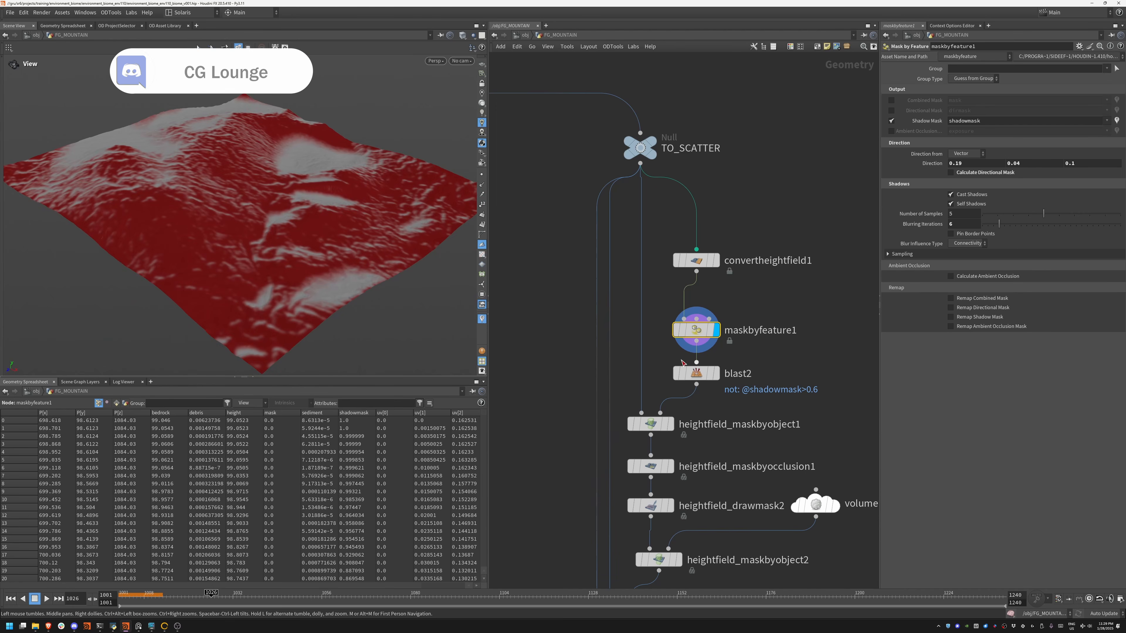
- Display blast2 and heightfield_maskbyobject1 alternately to compare the trimmed geometry with the resulting heightfield mask
middle_click_drag(682, 363, 675, 261)
left_click(710, 273)
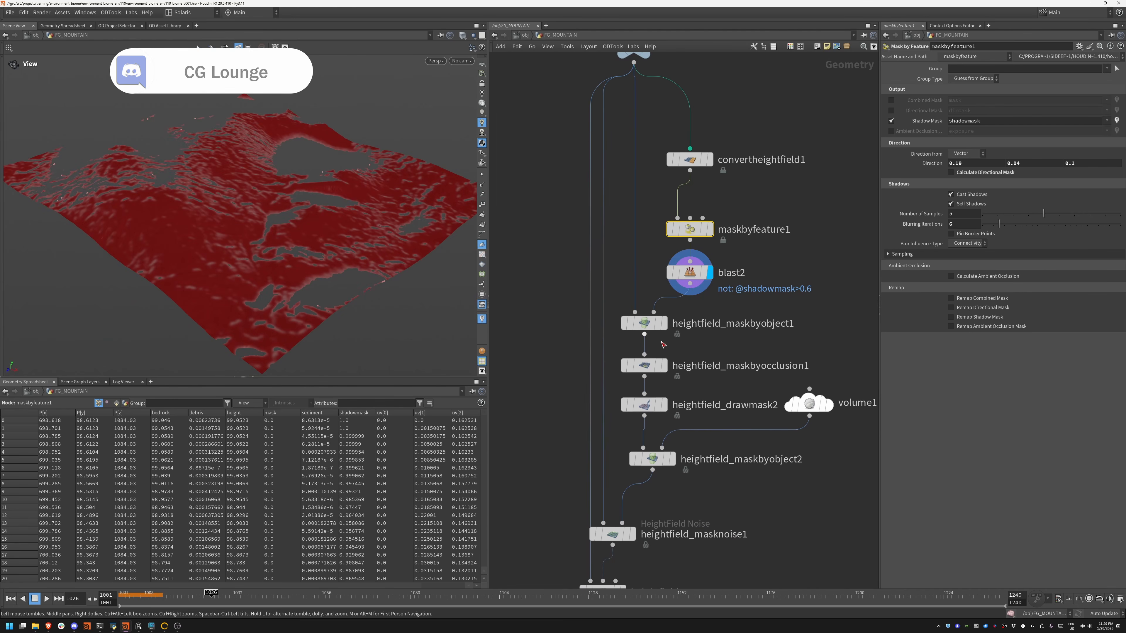
left_click(664, 323)
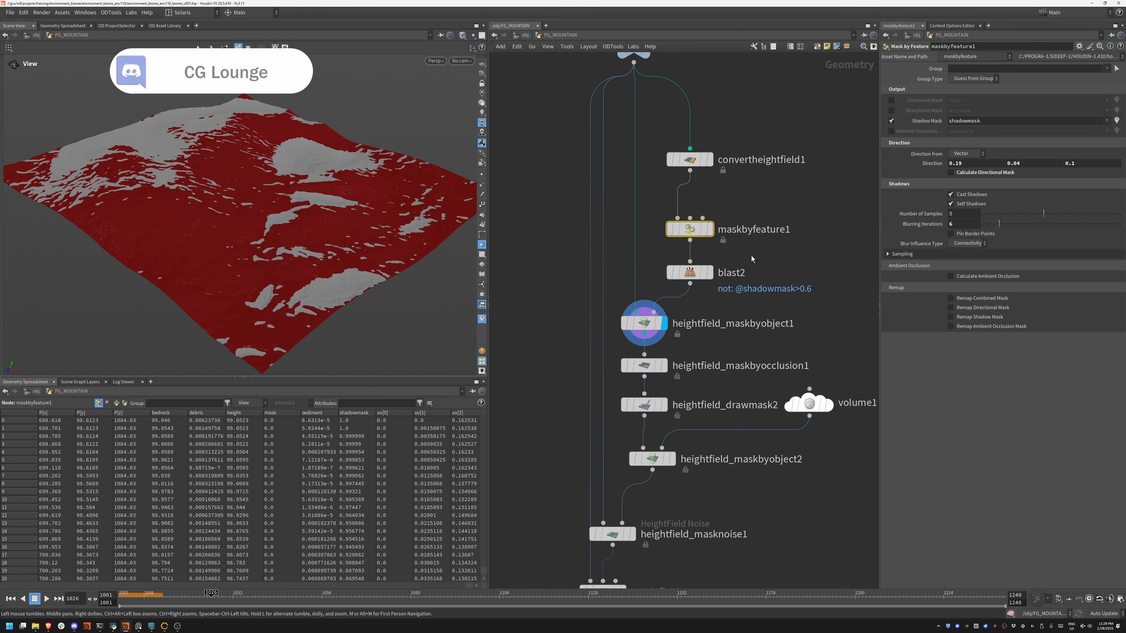
left_click(710, 272)
left_click(667, 323)
left_click_drag(195, 193, 203, 235)
- Display heightfield_maskbyocclusion1 and examine its occlusion mask from the side, from above, and up close
middle_click_drag(753, 345, 713, 245)
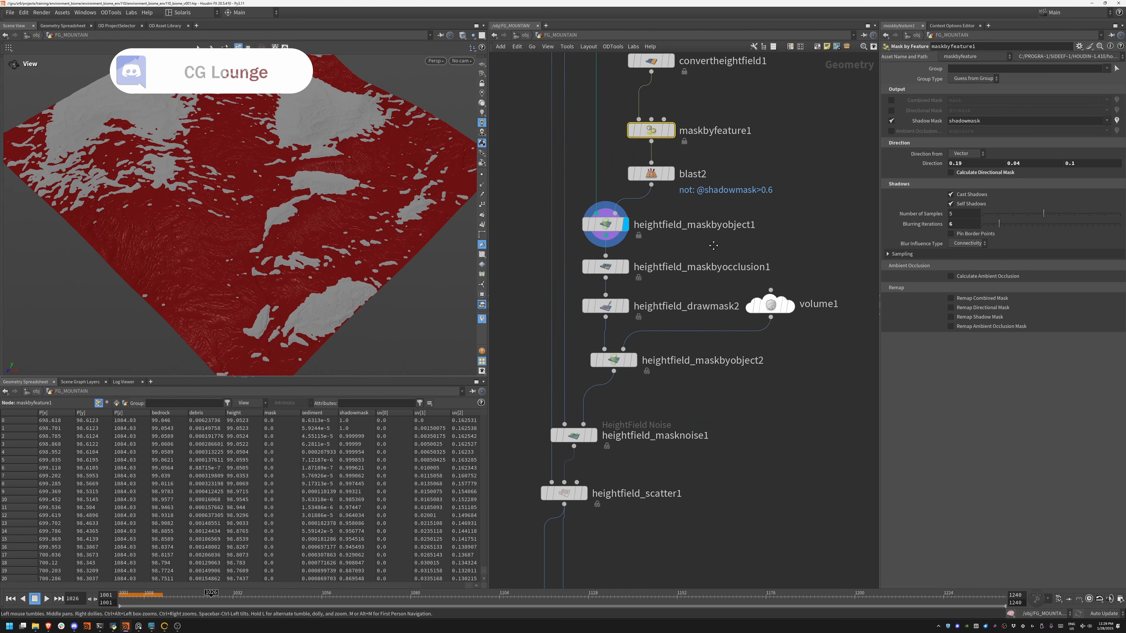
left_click(625, 266)
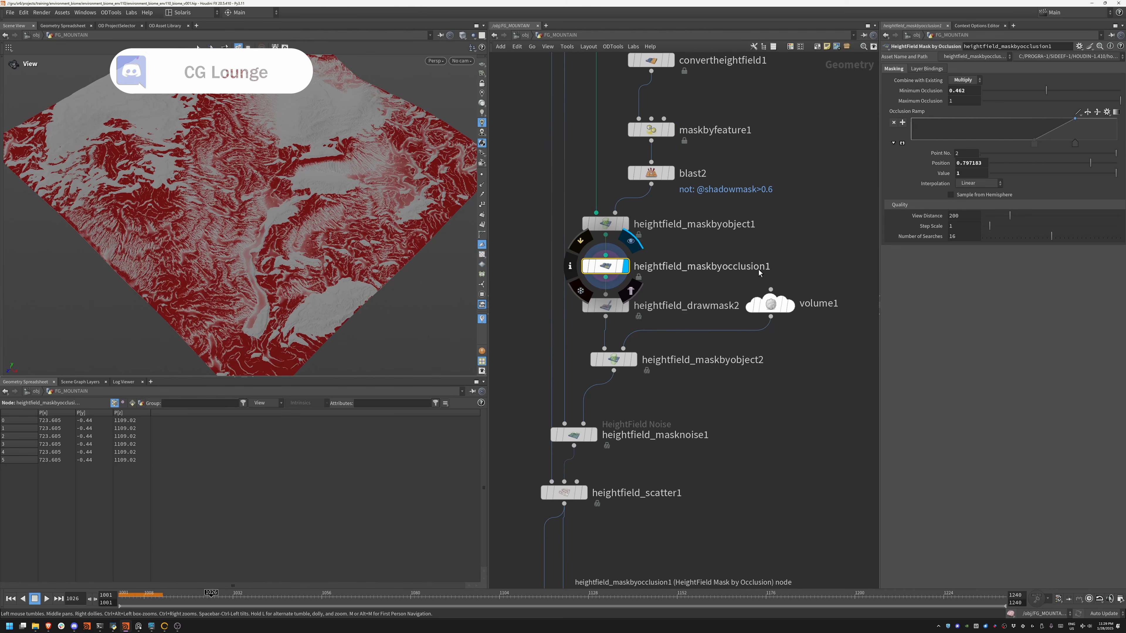
mouse_move(377, 259)
left_mouse_down()
mouse_move(221, 239)
mouse_move(383, 243)
left_mouse_up()
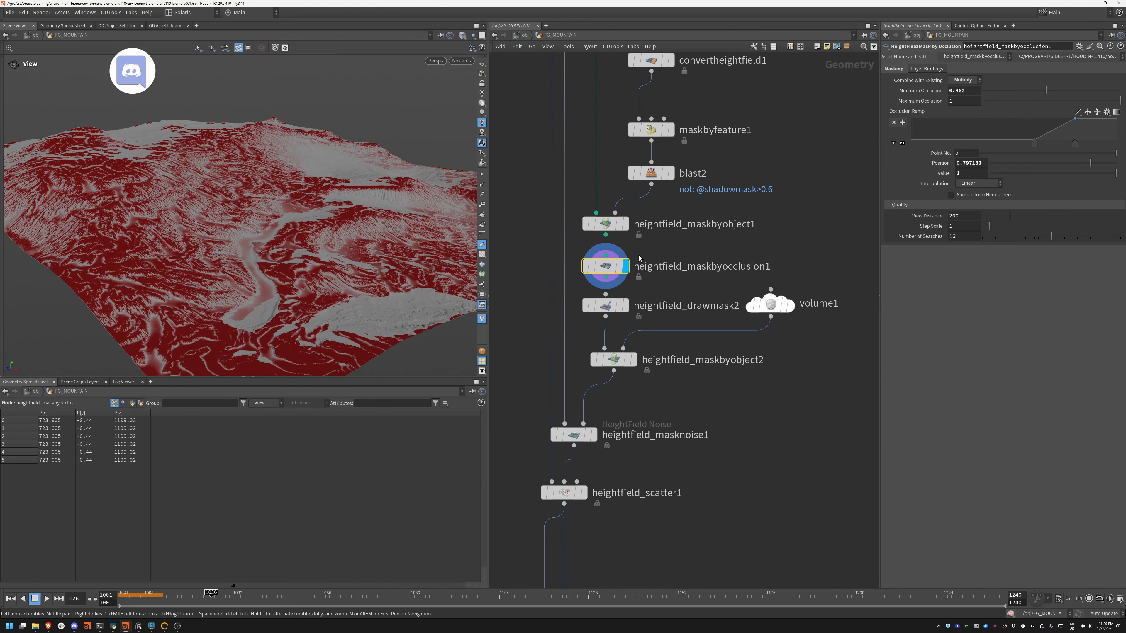
left_click_drag(177, 244, 248, 279)
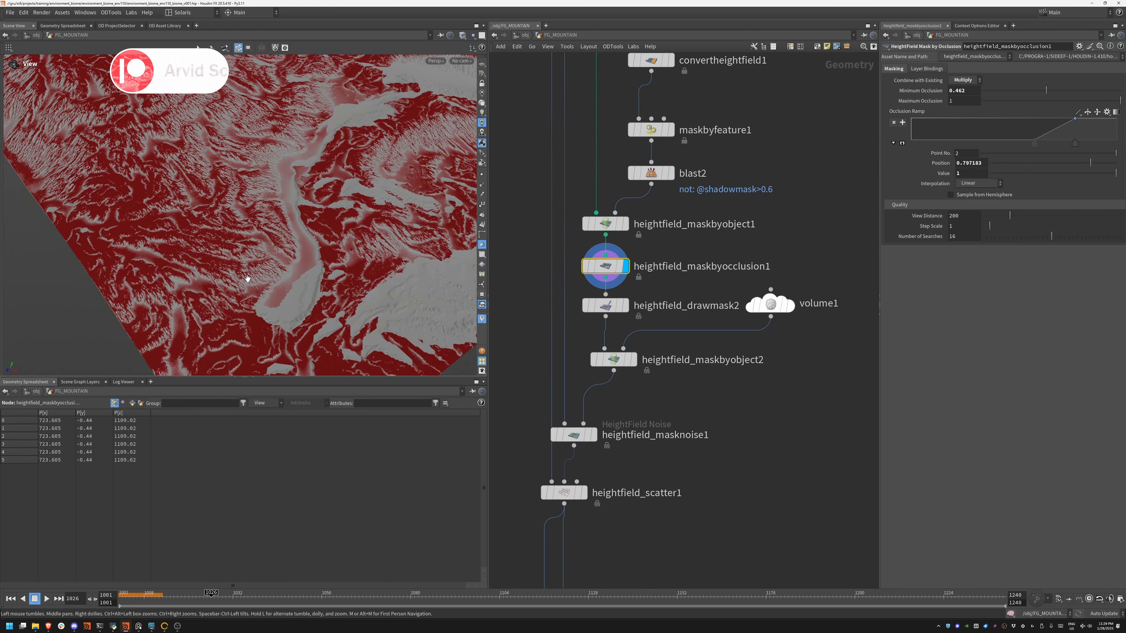
right_click_drag(178, 272, 253, 229)
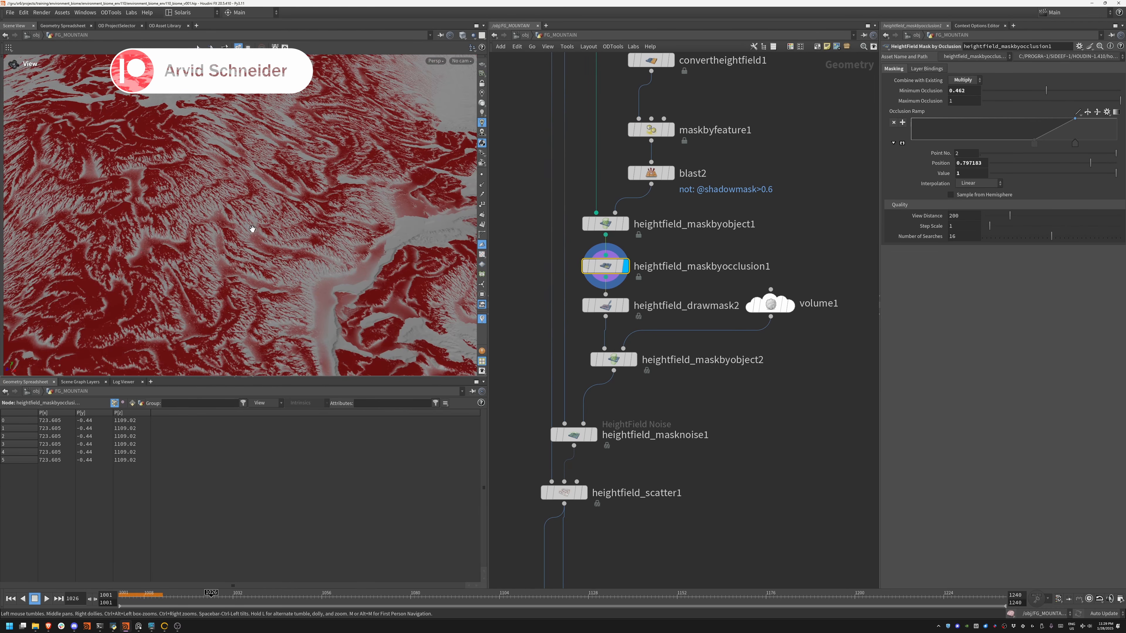
- Display heightfield_drawmask2 and inspect the area painted out of the mask along the path
left_click(625, 306)
right_click_drag(373, 134, 349, 191)
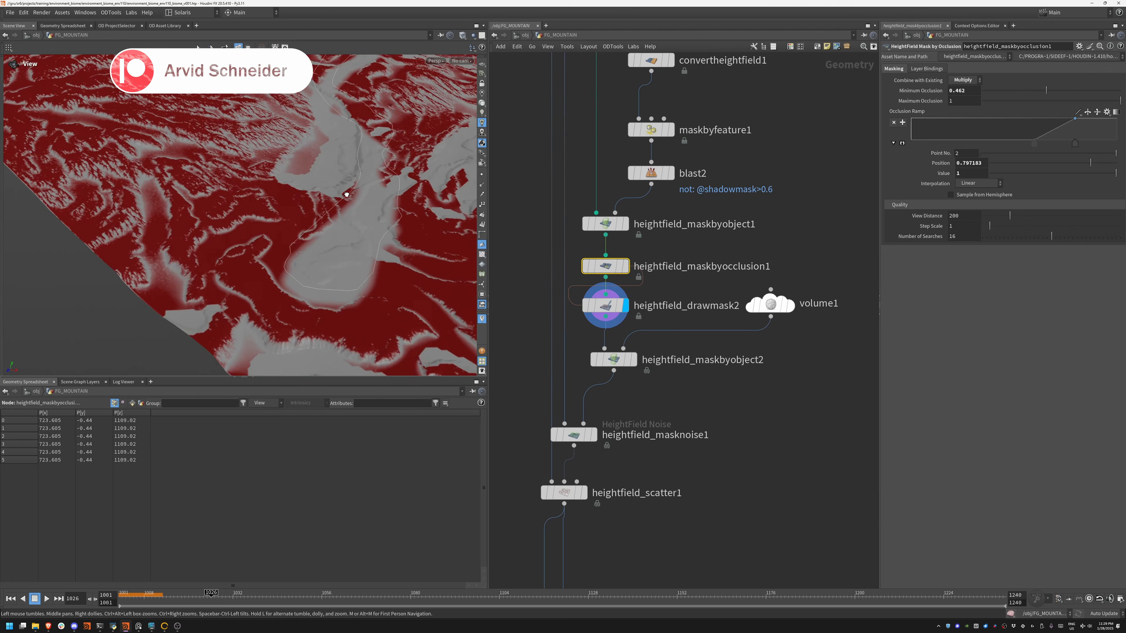
left_click_drag(349, 191, 377, 234)
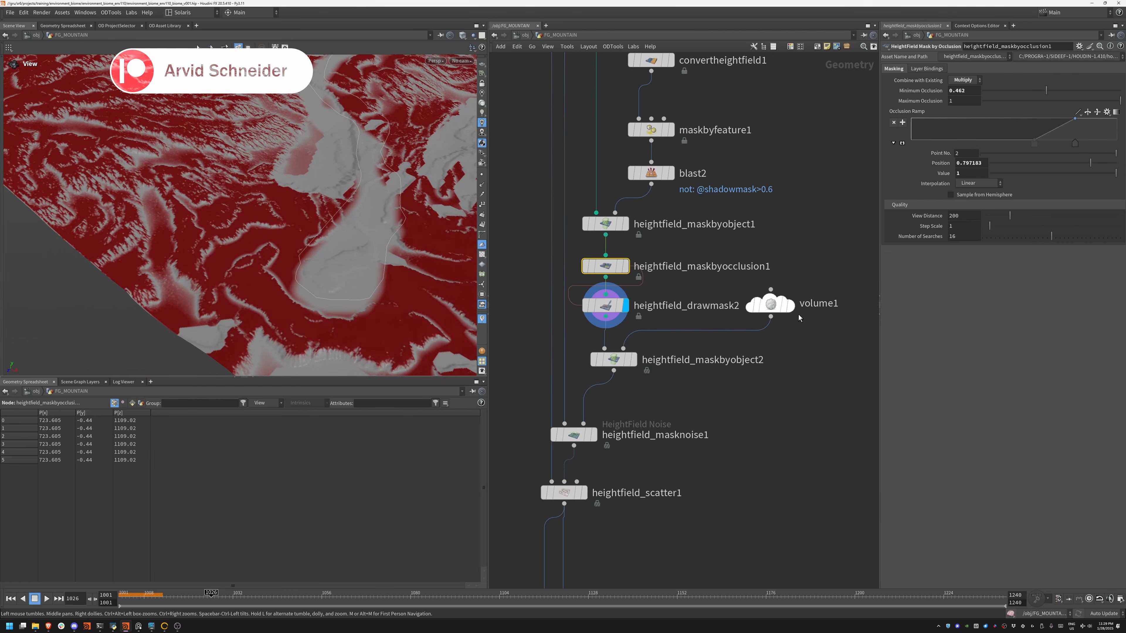
- Display the volume1 camera frustum and heightfield_maskbyobject2, comparing the camera-limited mask with heightfield_drawmask2
left_click(791, 306)
left_click(772, 305)
left_click_drag(379, 192, 327, 204)
left_click(634, 359)
middle_click_drag(326, 204, 314, 269)
right_click_drag(315, 269, 267, 197)
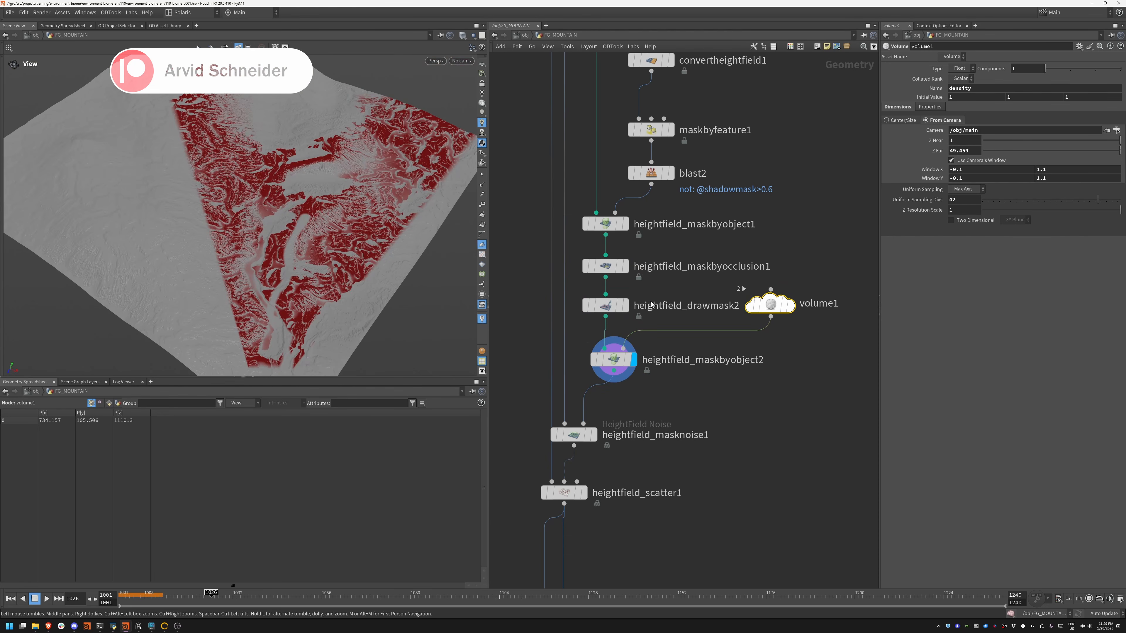
left_click(626, 306)
left_click(634, 358)
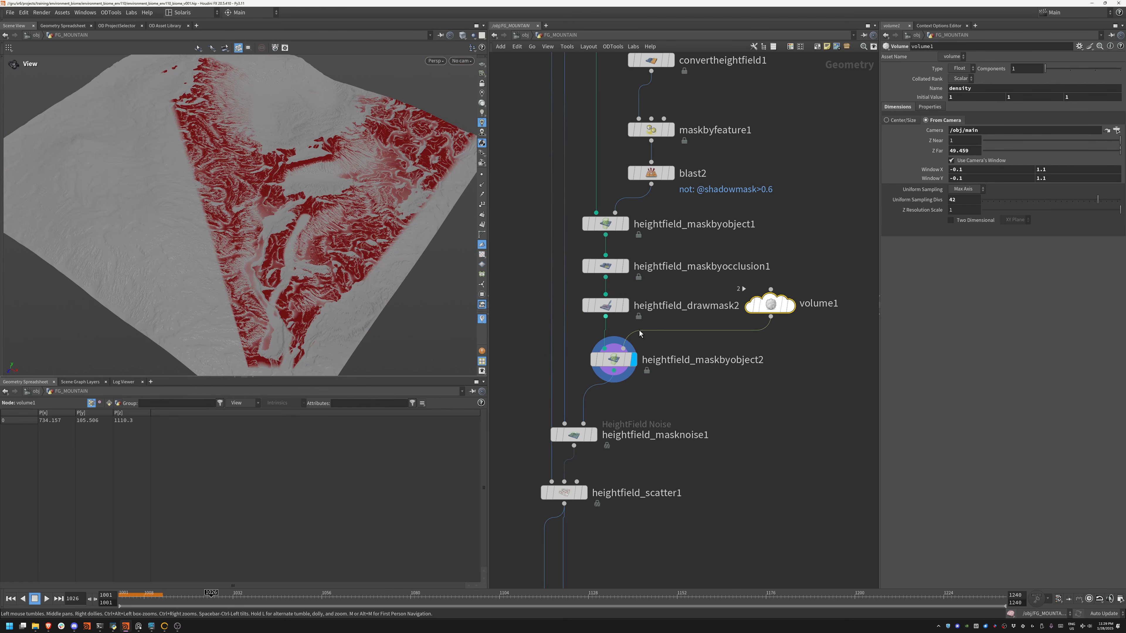
- Display heightfield_masknoise1 and examine the noise breakup in the scatter mask up close
middle_click_drag(640, 333, 677, 243)
left_click(630, 345)
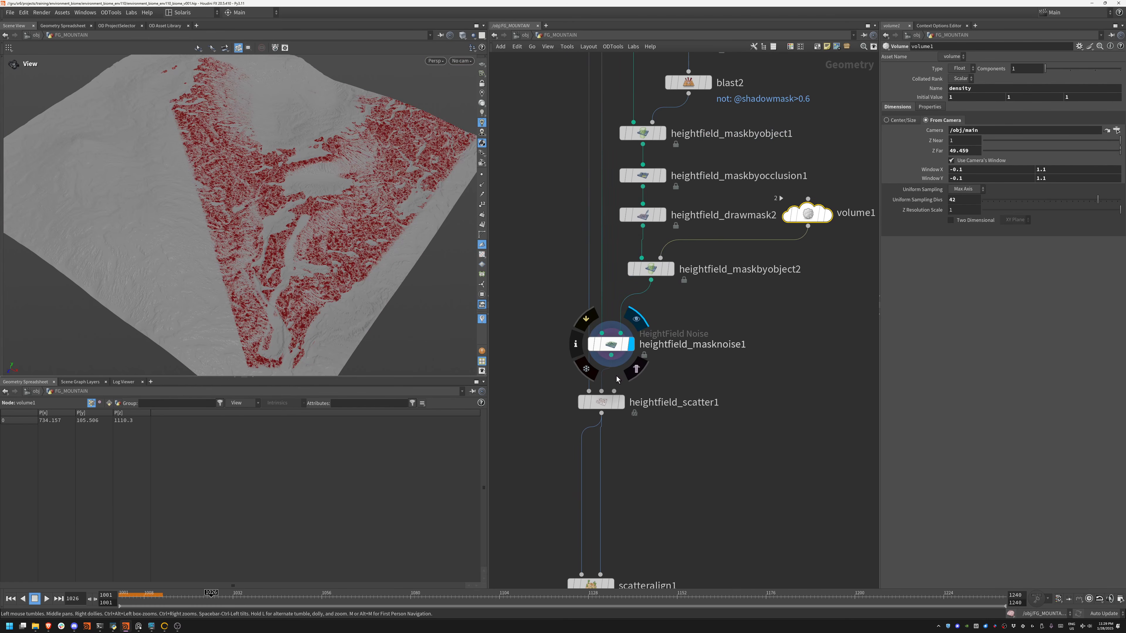
scroll(429, 284, "up", 3)
left_click_drag(274, 290, 309, 289)
scroll(367, 273, "up", 3)
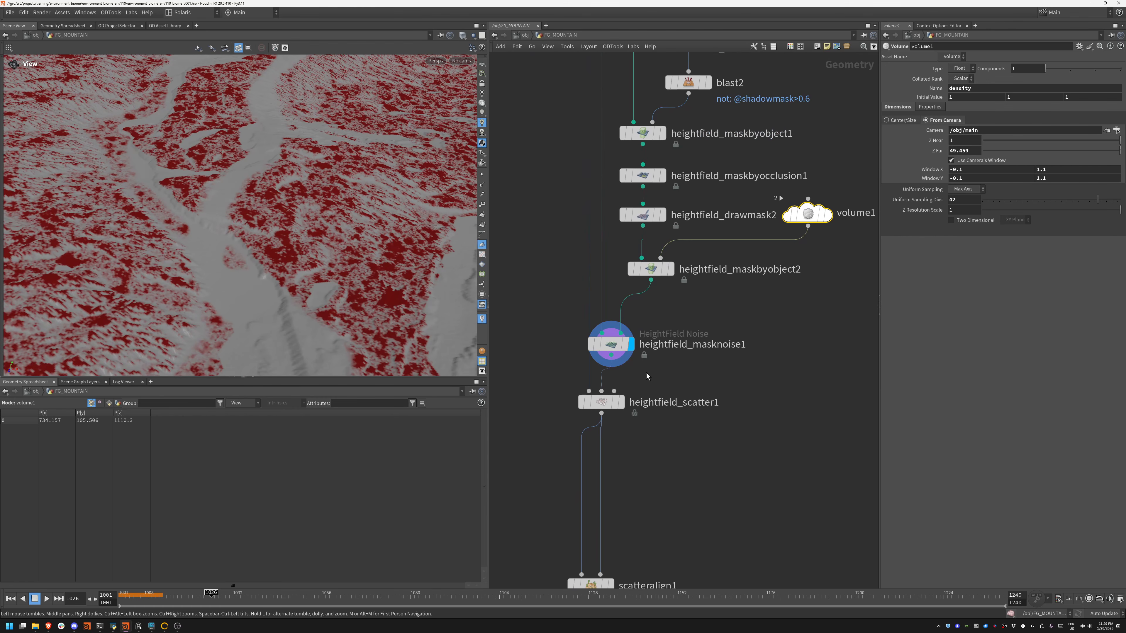
- Display heightfield_scatter1 and examine its scattered points from above along with its node info and scatter settings
left_click(622, 403)
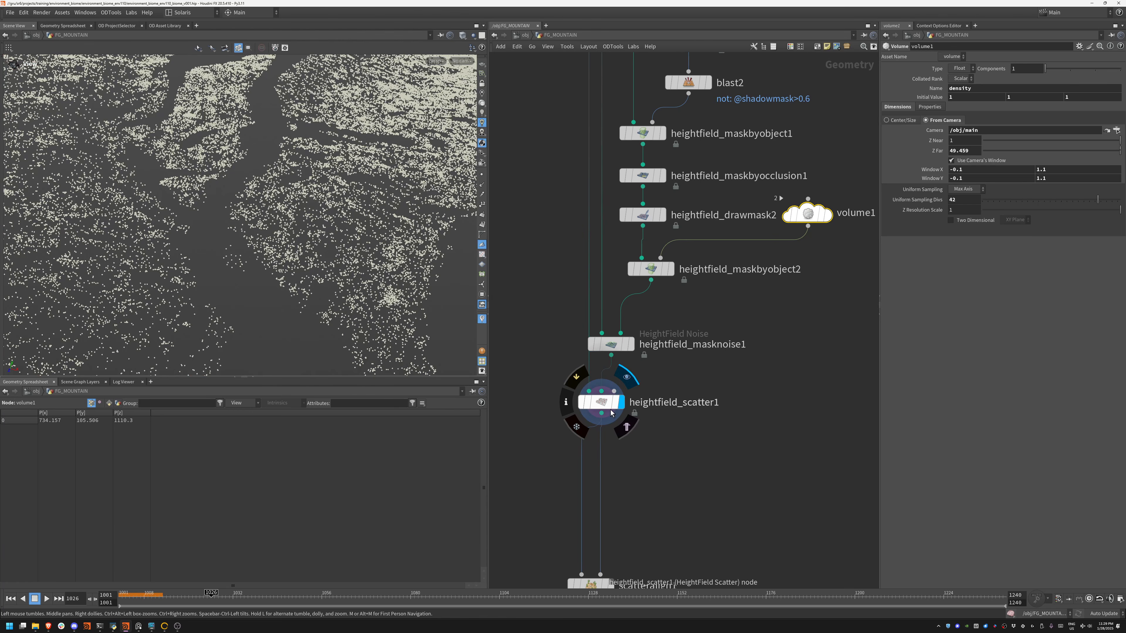
left_click(609, 406)
scroll(327, 185, "down", 5)
left_click_drag(327, 185, 267, 204)
middle_click(611, 400)
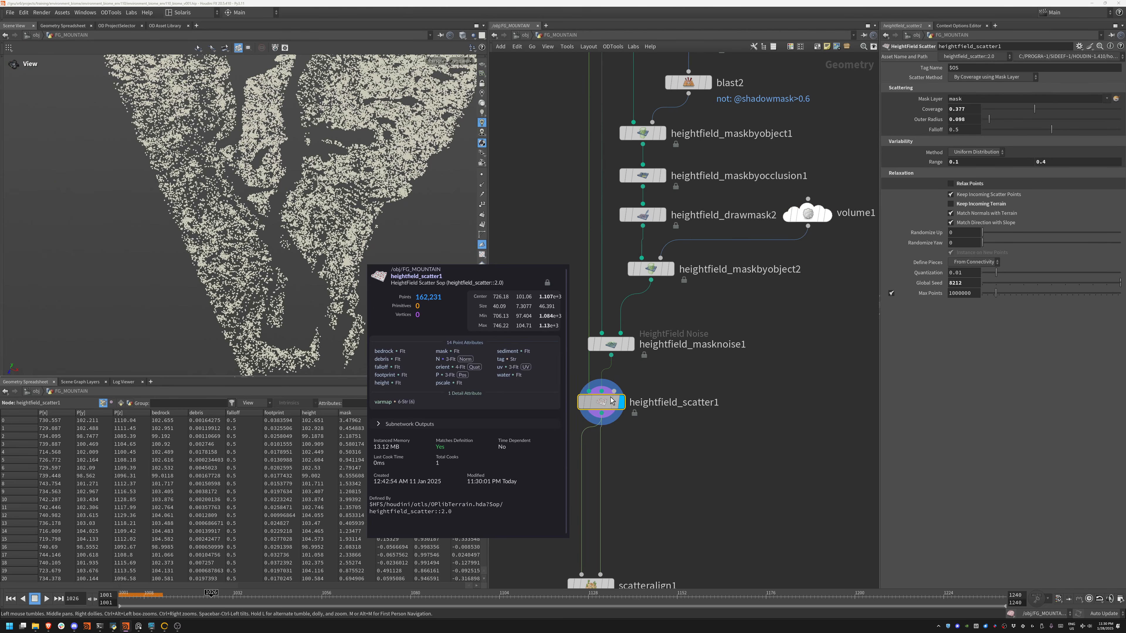
- Look through the main camera at the scattered points, and orbit out to see them from higher up
scroll(275, 247, "up", 4)
left_click(460, 61)
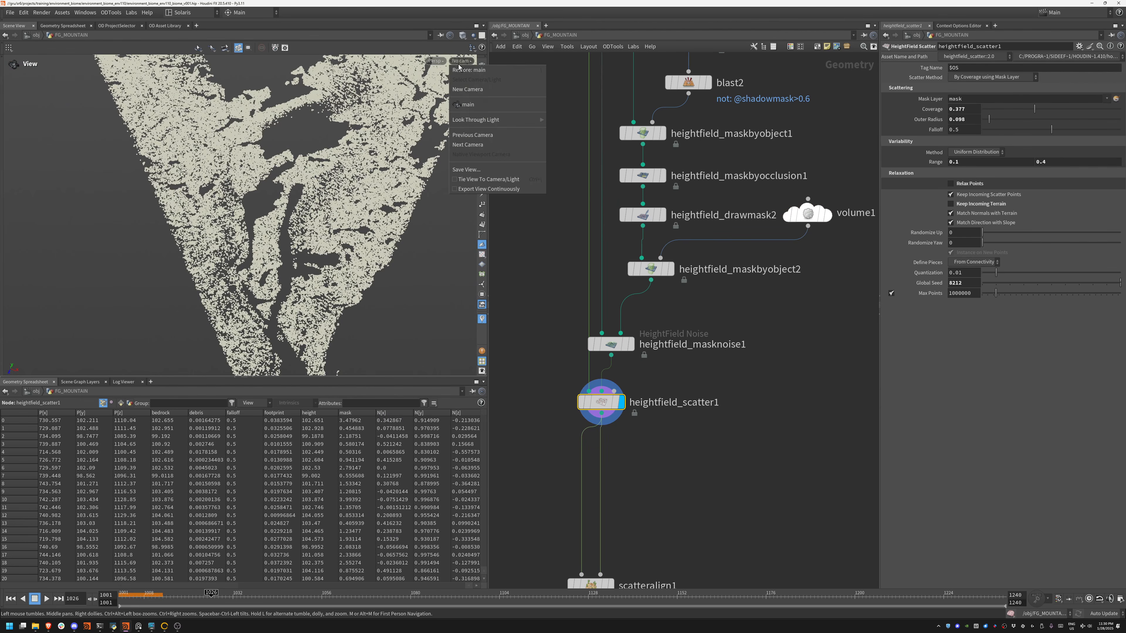
left_click(468, 104)
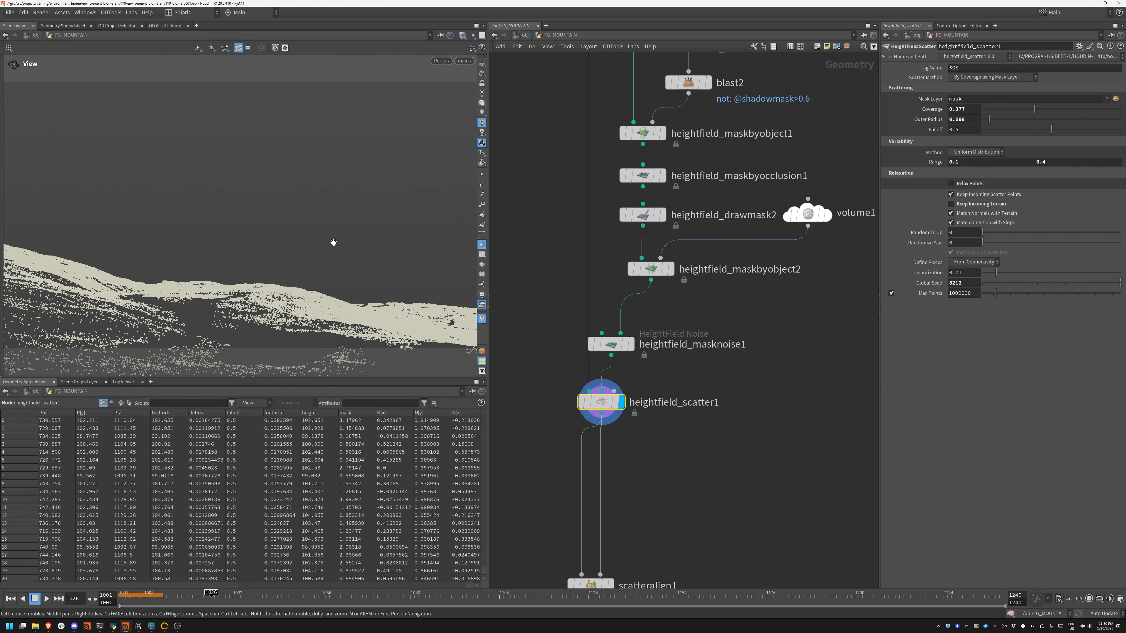
left_click_drag(333, 243, 350, 297)
- Display scatteralign1, review its scale and rotation settings, and follow its output to the FGMountainScatter cache
middle_click_drag(699, 500, 670, 256)
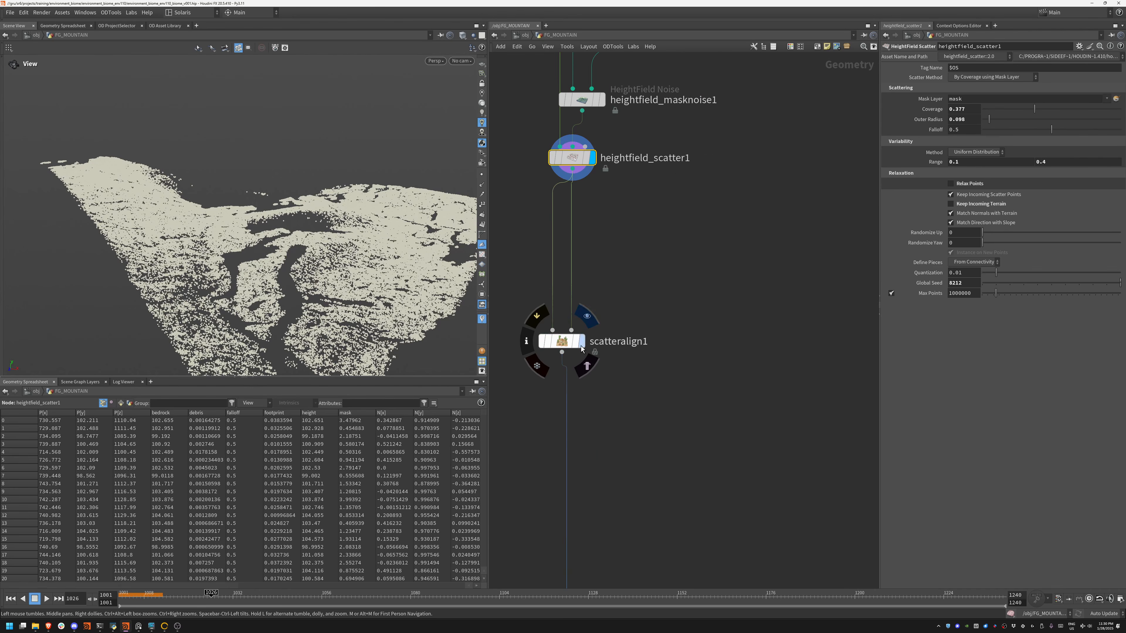
left_click(582, 346)
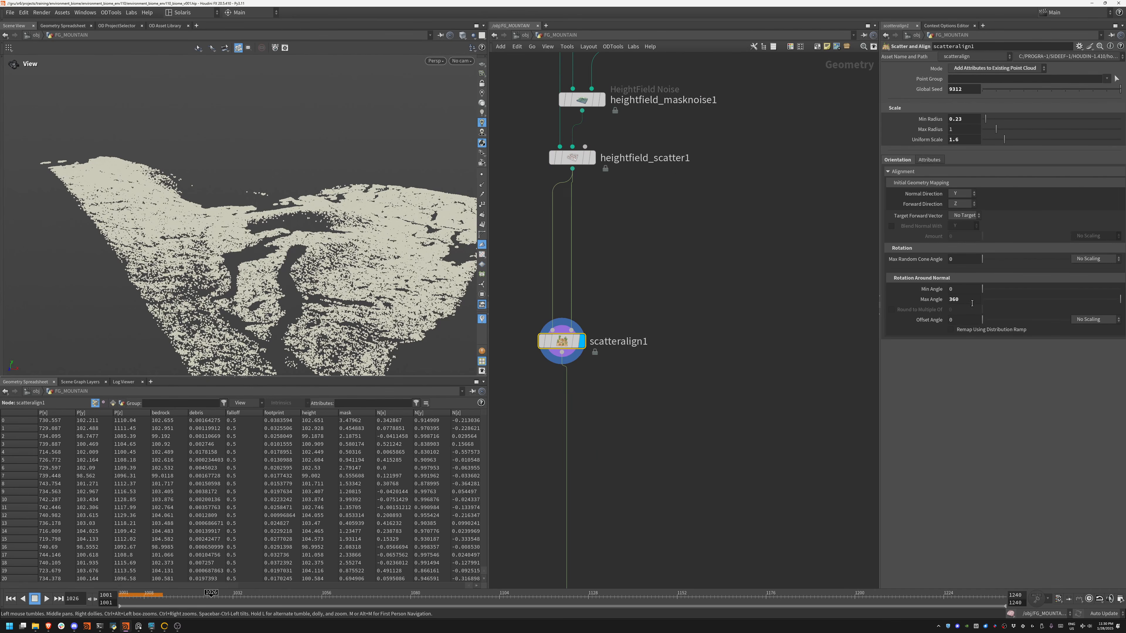
middle_click_drag(582, 429, 603, 151)
middle_click_drag(638, 314, 748, 193)
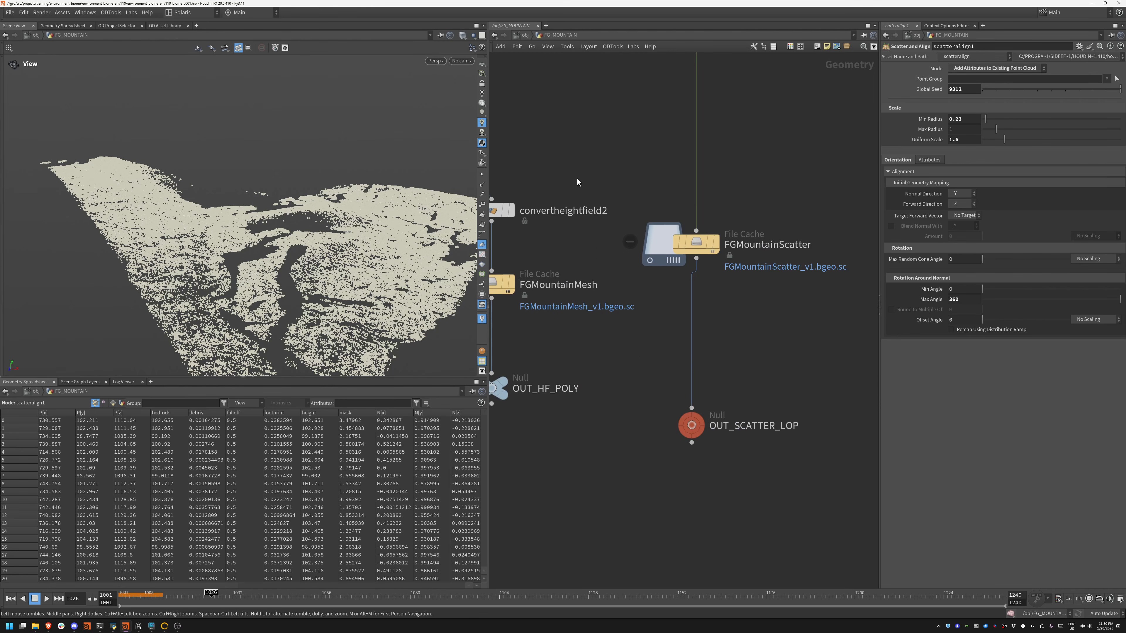
- Display the FGMountainHF and FGMountainMesh file caches in turn and inspect the cached mesh from above
middle_click_drag(578, 182, 660, 223)
middle_click_drag(587, 238, 684, 229)
left_click(604, 216)
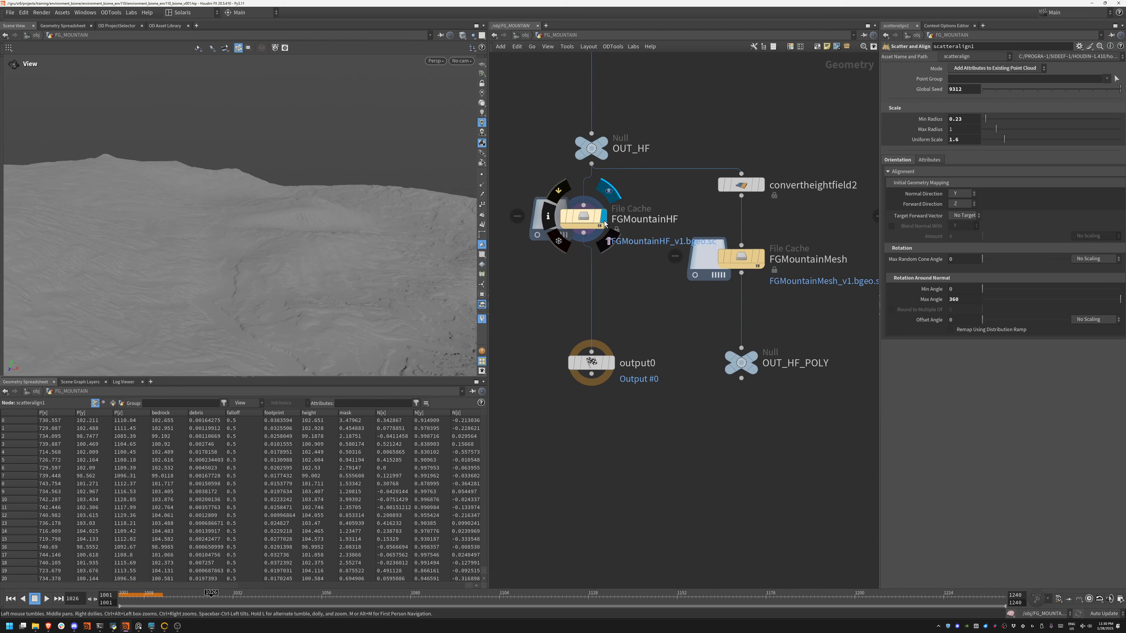
left_click(763, 258)
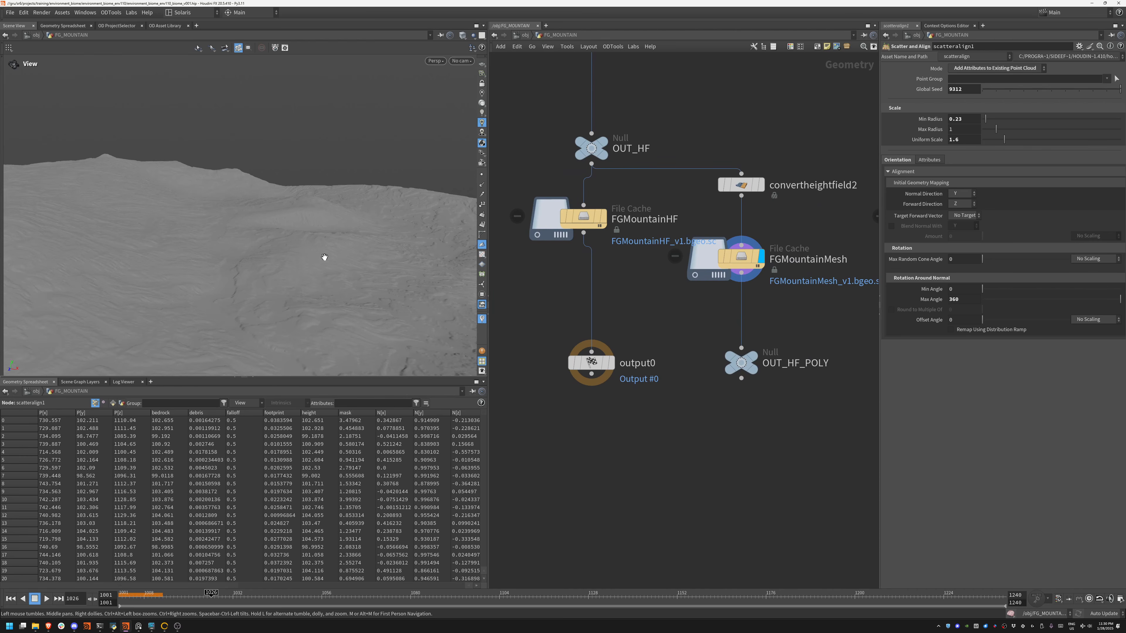
left_click_drag(325, 257, 322, 304)
right_click_drag(322, 304, 241, 239)
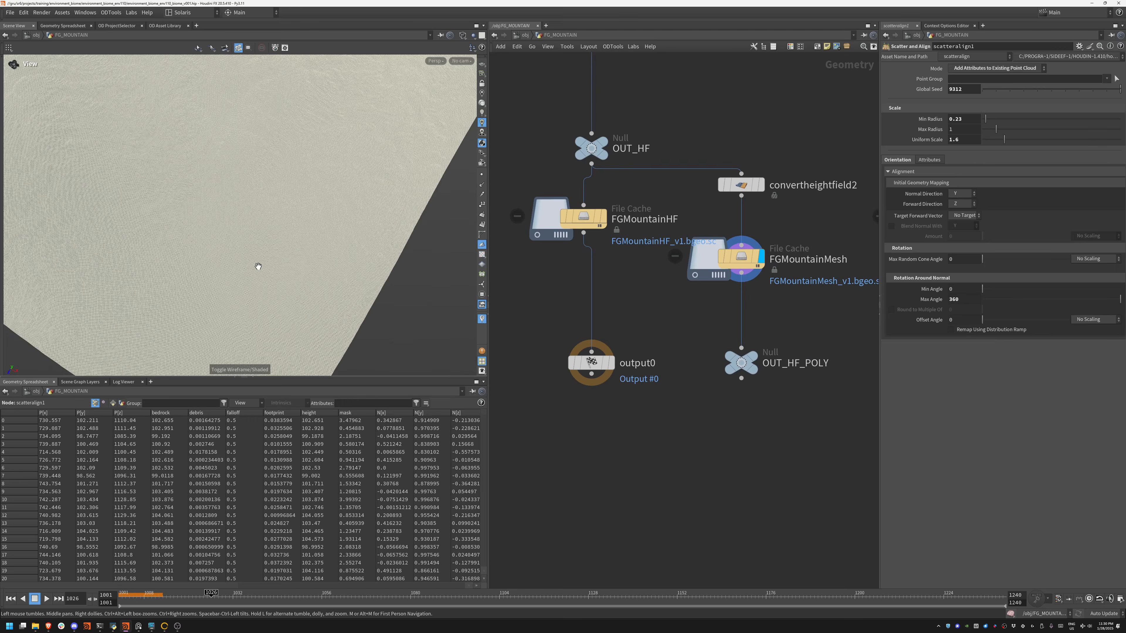
- Display the FGMountainScatter file cache and view its cached scatter points from above
middle_click_drag(782, 327, 520, 362)
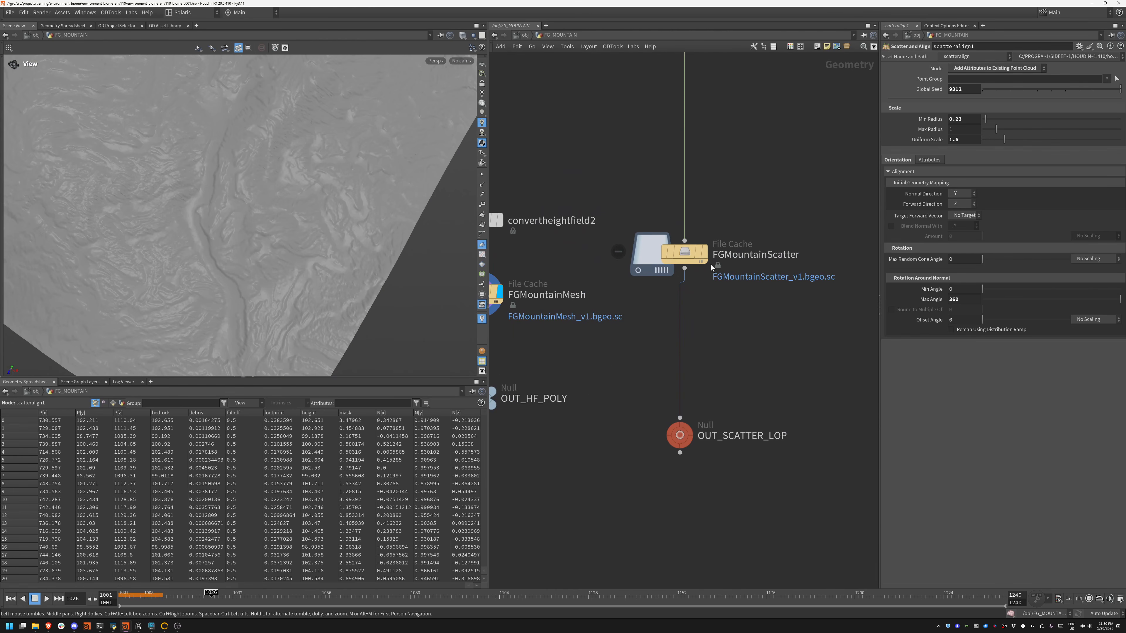
left_click(707, 253)
middle_click_drag(622, 165, 639, 285)
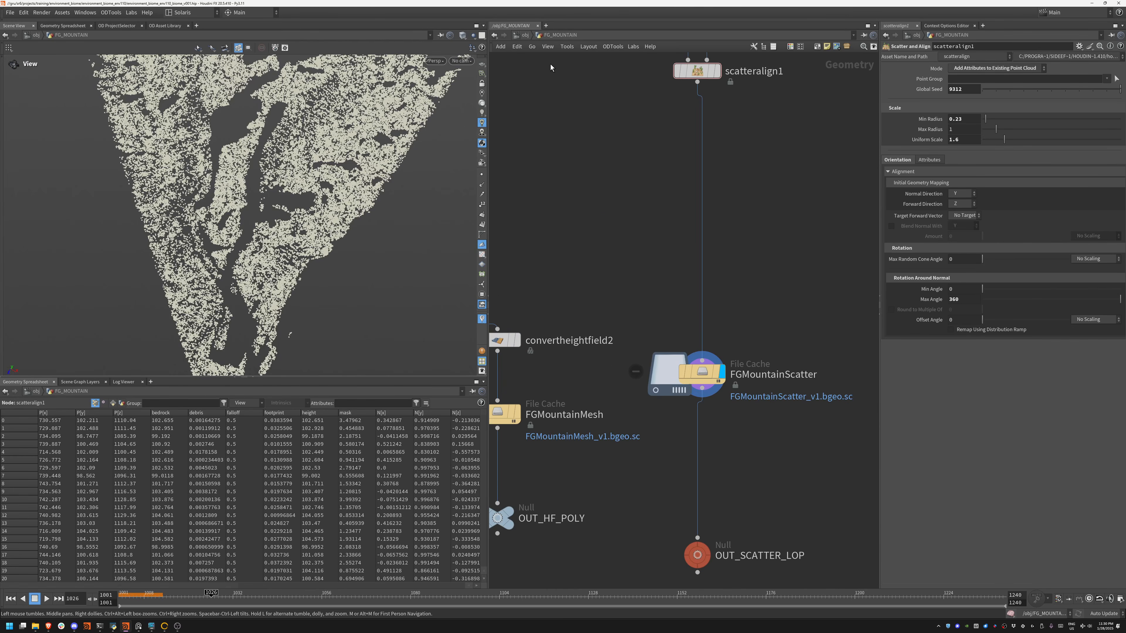
- Leave FG_MOUNTAIN, open the MG_MOUNTAIN network, and survey its terrain, output, and scatter branches
left_click(526, 36)
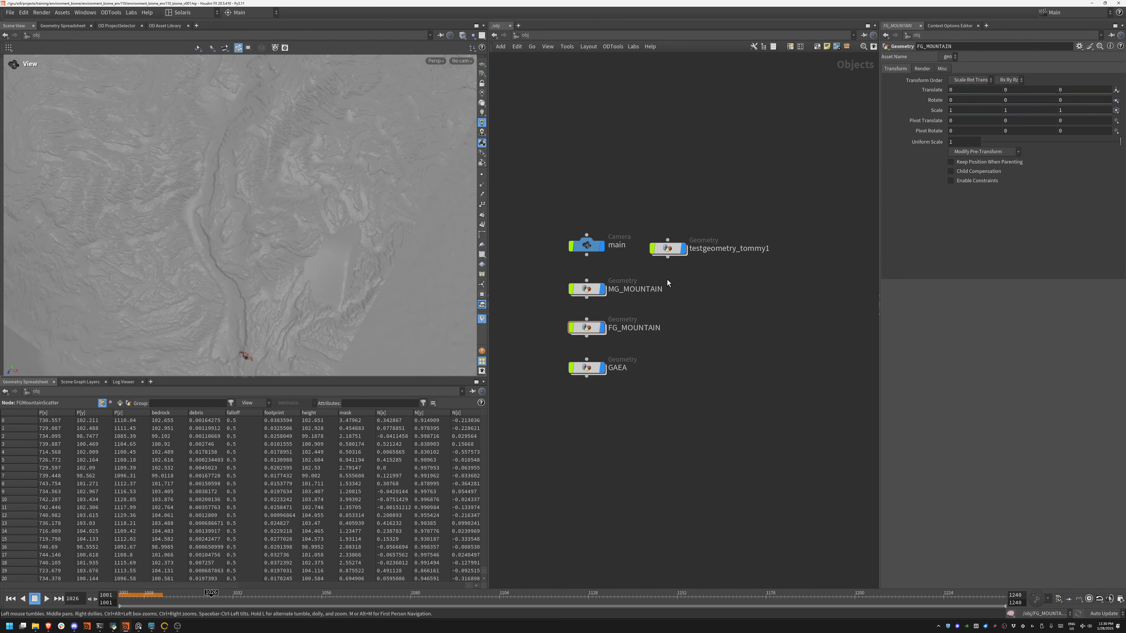
double_click(591, 290)
middle_click_drag(674, 177, 615, 85)
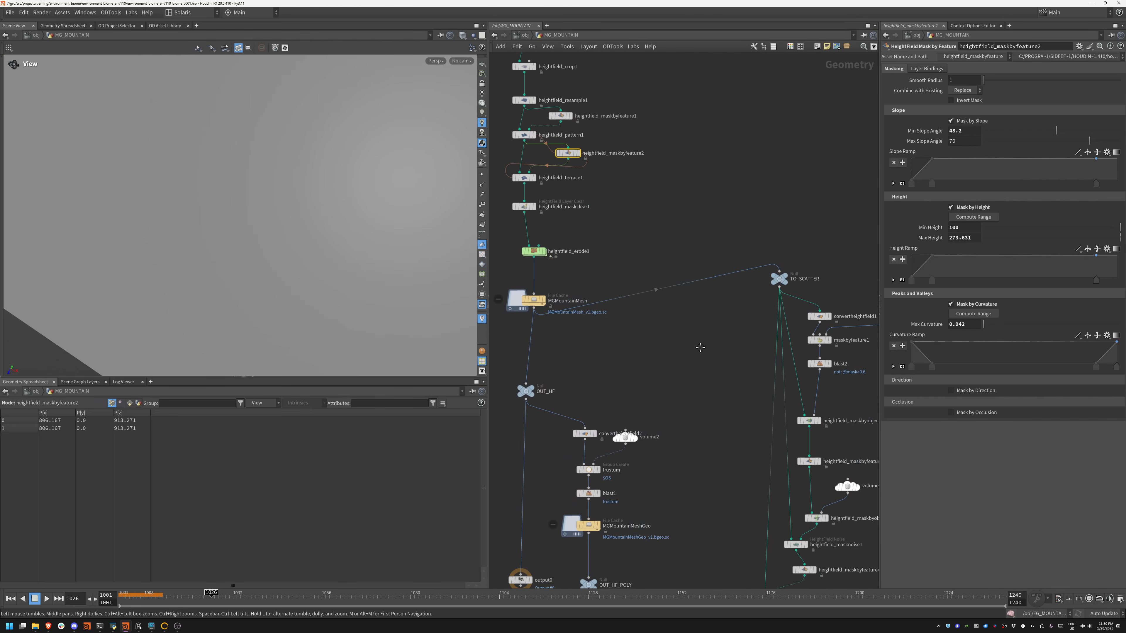
scroll(656, 225, "down", 5)
middle_click_drag(693, 463, 638, 292)
scroll(639, 294, "up", 4)
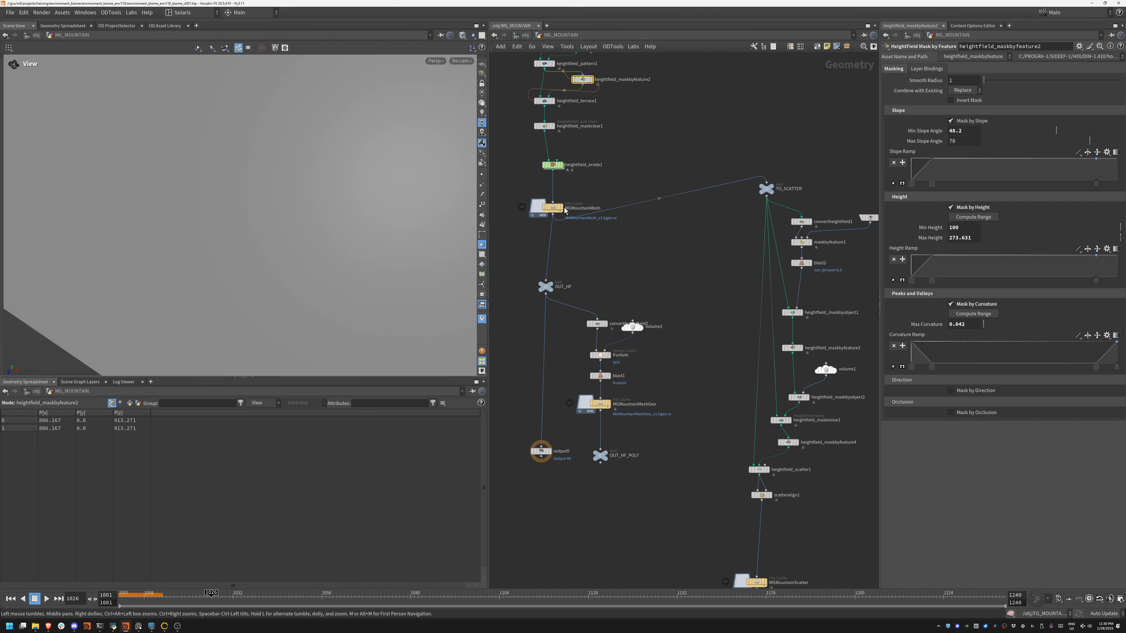
- Display the MGMountainMesh file cache, frame the whole midground terrain, and examine its slopes up close
left_click(552, 207)
key("f")
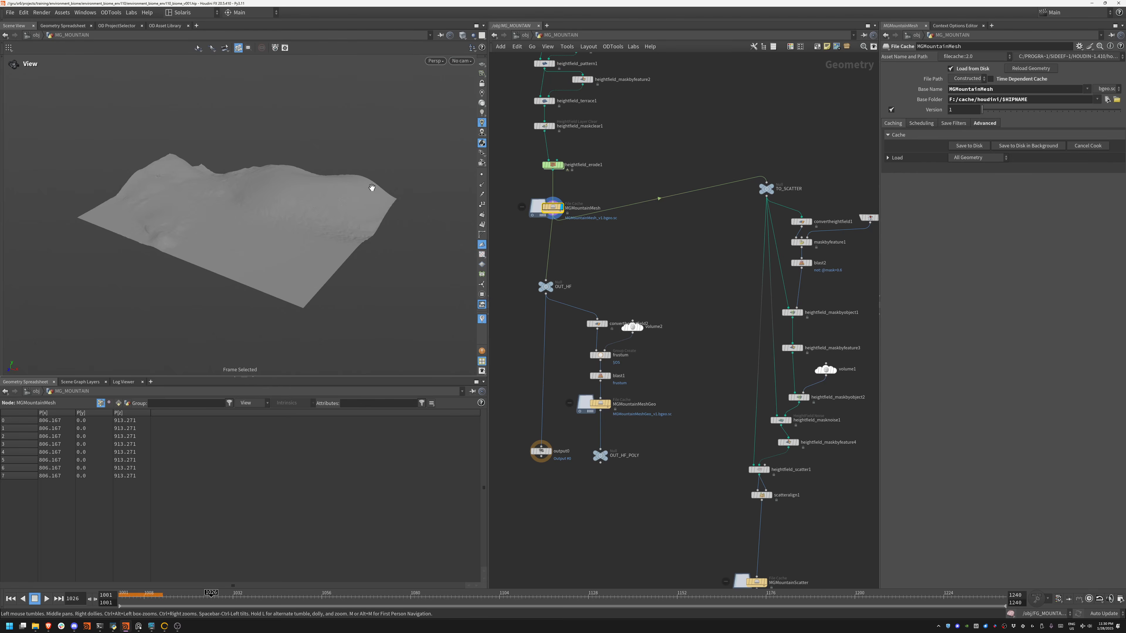
left_click_drag(371, 188, 327, 307)
middle_click_drag(634, 110, 624, 306)
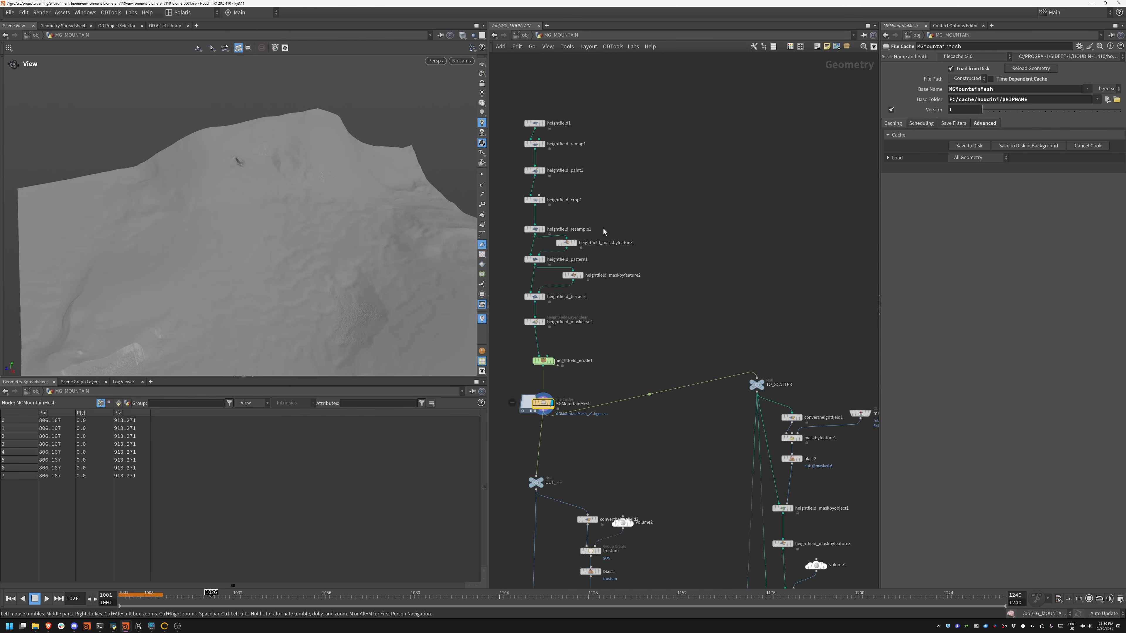
left_click_drag(321, 287, 368, 241)
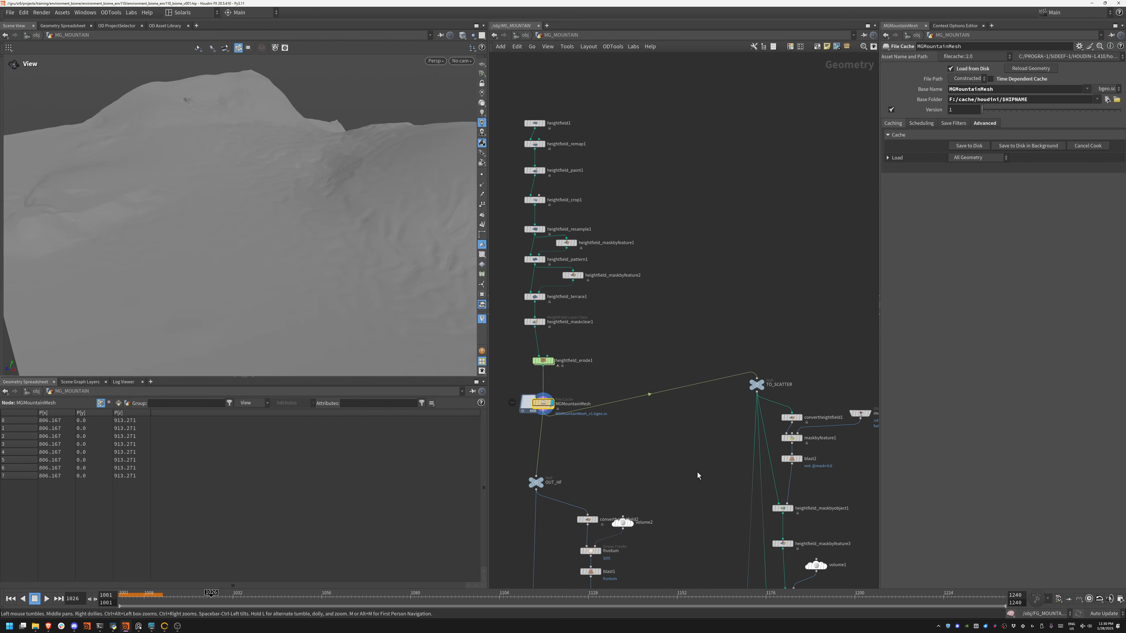
- Follow the midground scatter branch to MGMountainScatter, display that cache, and examine its points from several angles
middle_click_drag(697, 476, 581, 239)
scroll(540, 272, "up", 3)
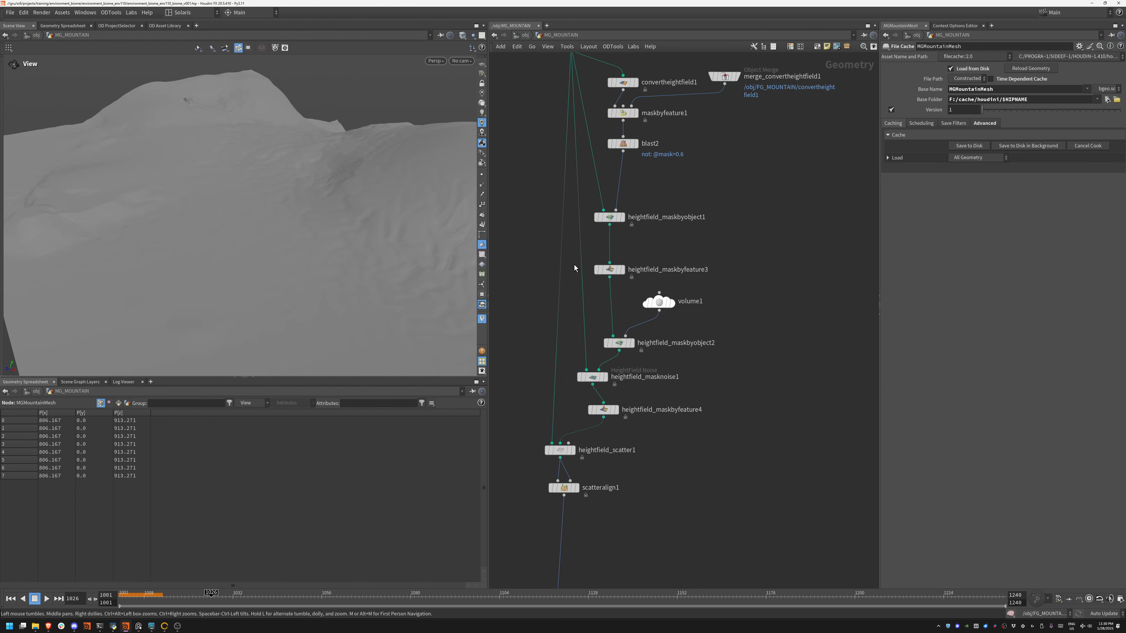
middle_click_drag(665, 454, 739, 205)
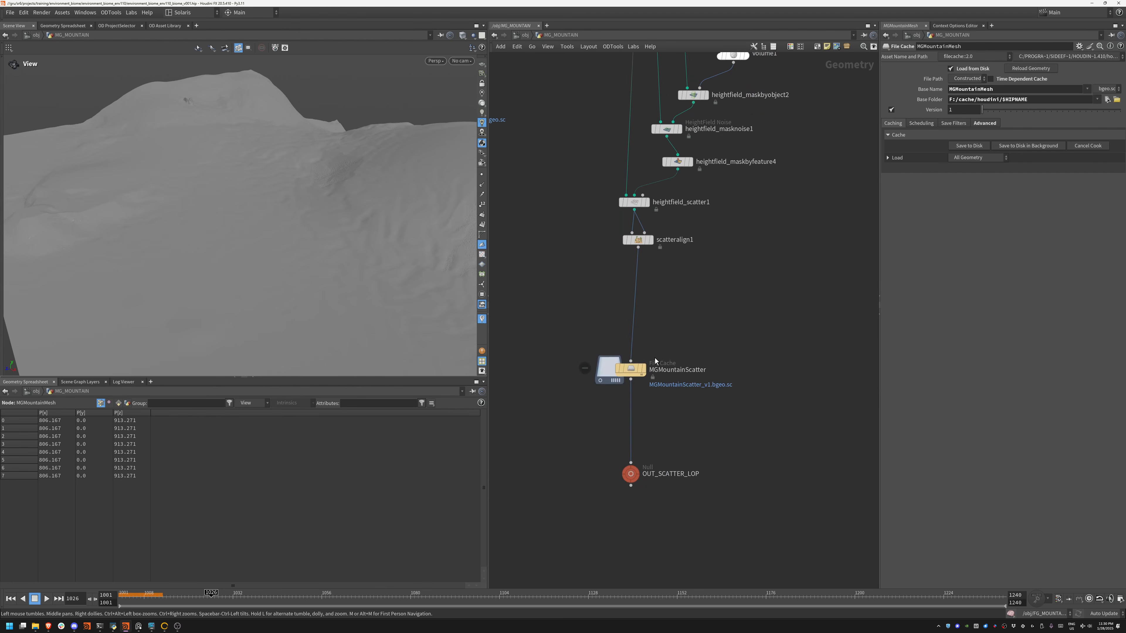
left_click(644, 368)
left_click_drag(322, 157, 239, 173)
right_click_drag(239, 173, 284, 293)
left_click_drag(302, 284, 390, 186)
middle_click_drag(517, 325, 691, 351)
- Return to the object level, open the GAEA network, and frame and examine the background mountain terrain
key("u")
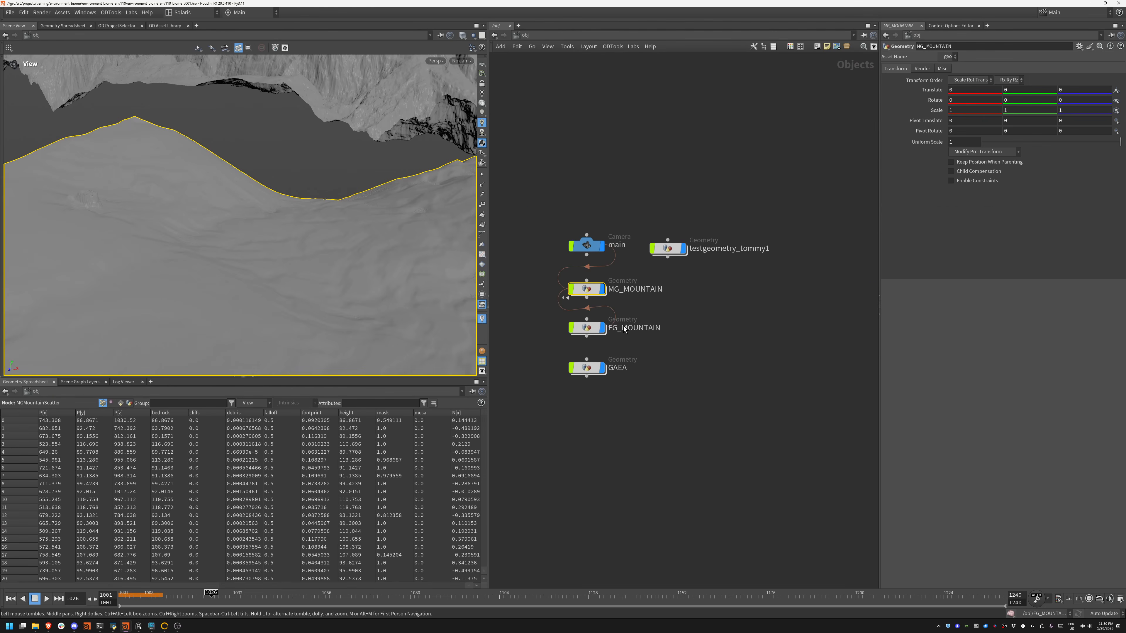
mouse_move(590, 369)
double_click(590, 369)
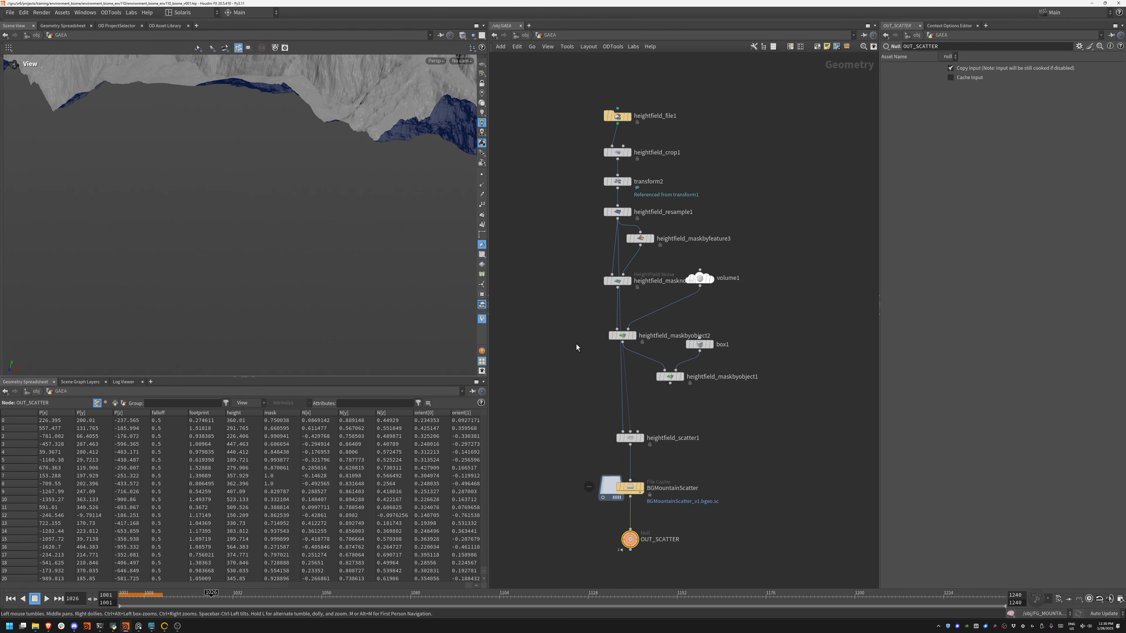
left_click_drag(320, 129, 279, 291)
key("f")
left_click_drag(279, 229, 289, 229)
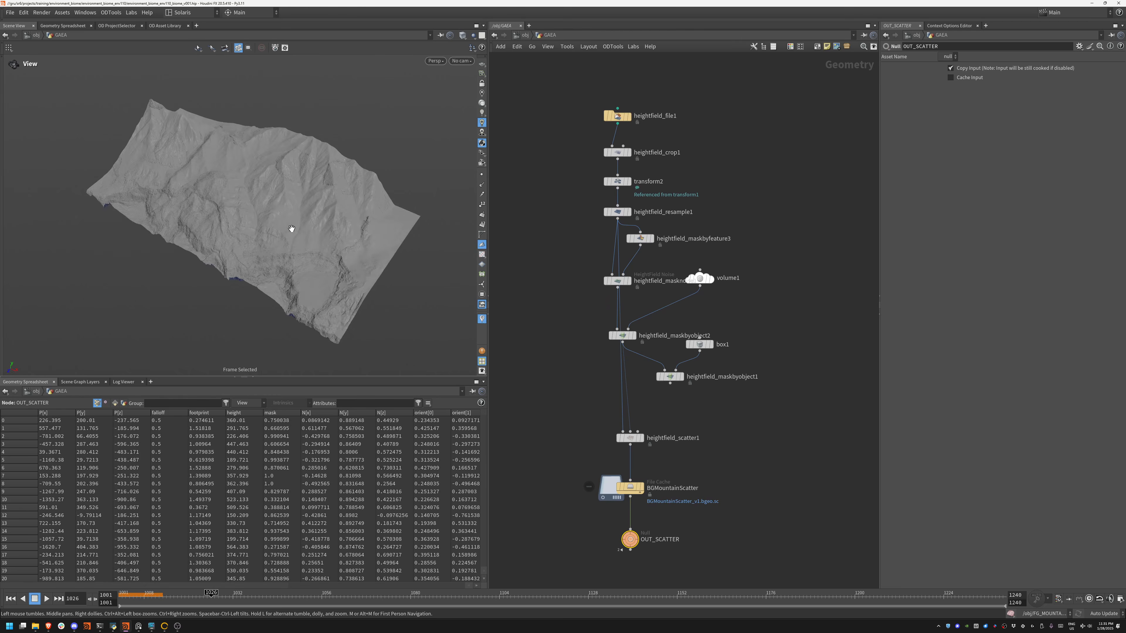
right_click_drag(290, 229, 338, 189)
left_click_drag(337, 189, 293, 241)
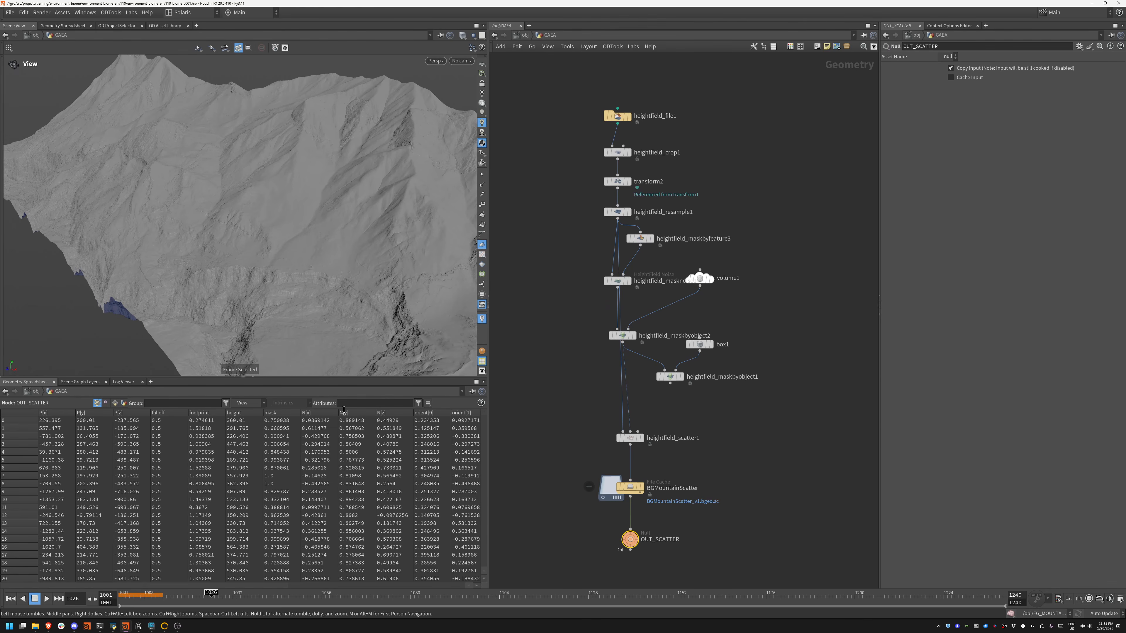
- Switch to Gaea with the mountain_ridge terrain file and preview each of the four Mountain nodes in the graph
left_click(164, 626)
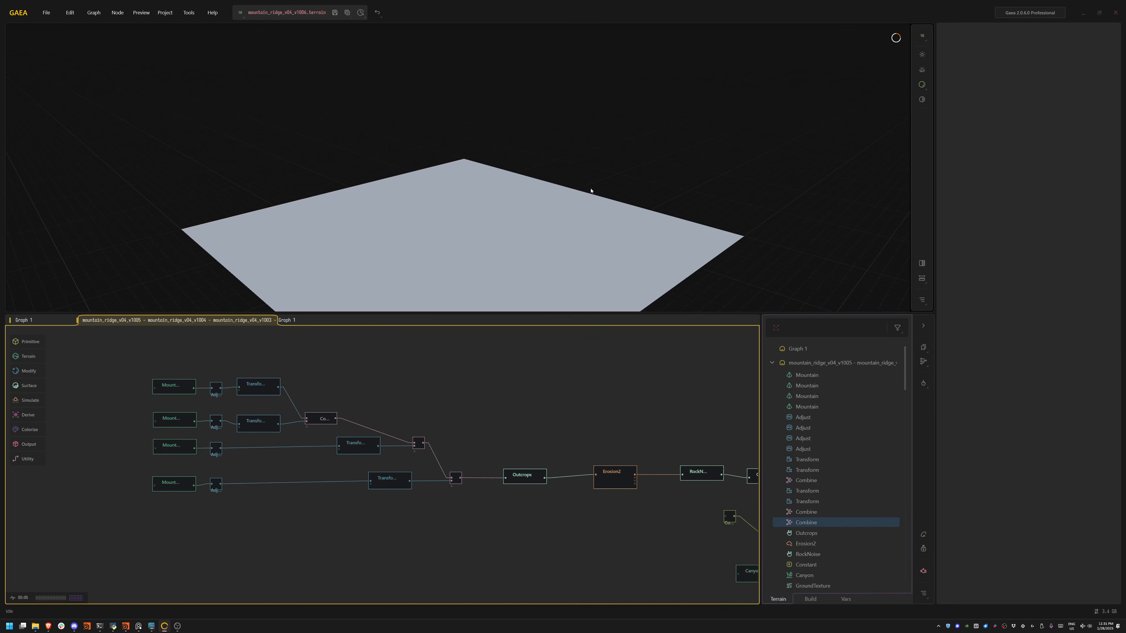
middle_click_drag(550, 394, 574, 395)
middle_click_drag(201, 531, 237, 535)
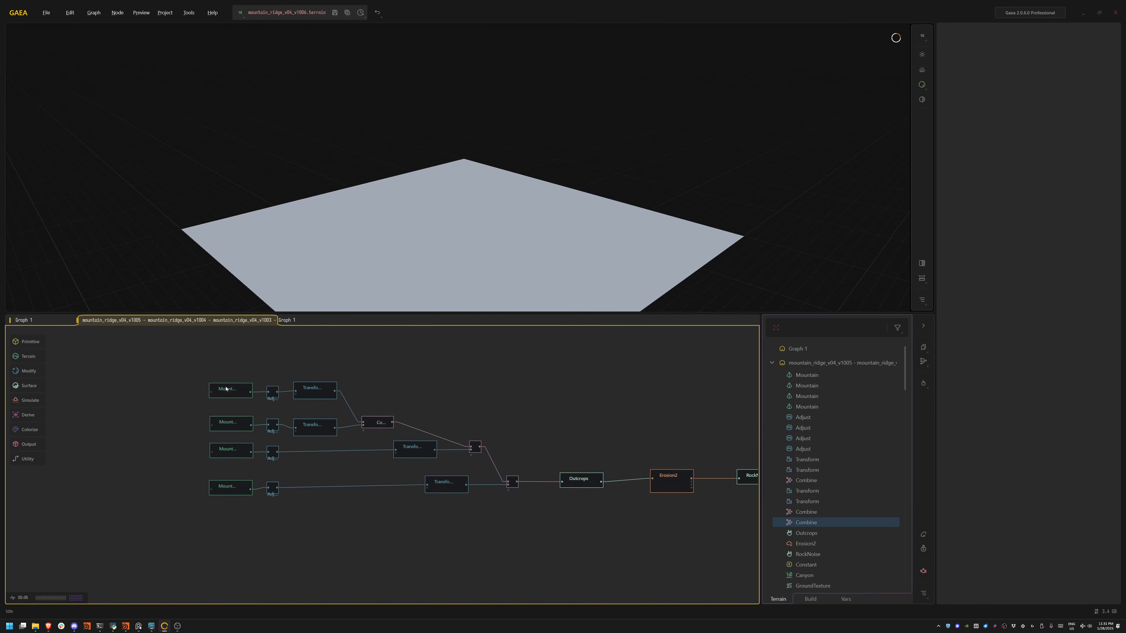
left_click(227, 389)
left_click(231, 430)
left_click(244, 451)
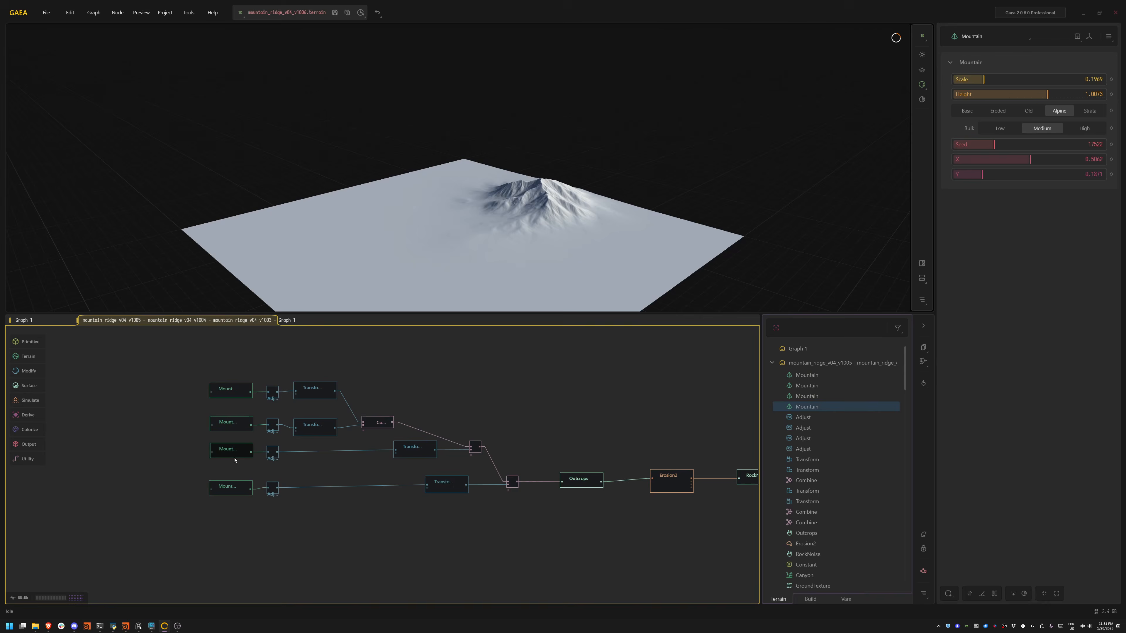
left_click(232, 488)
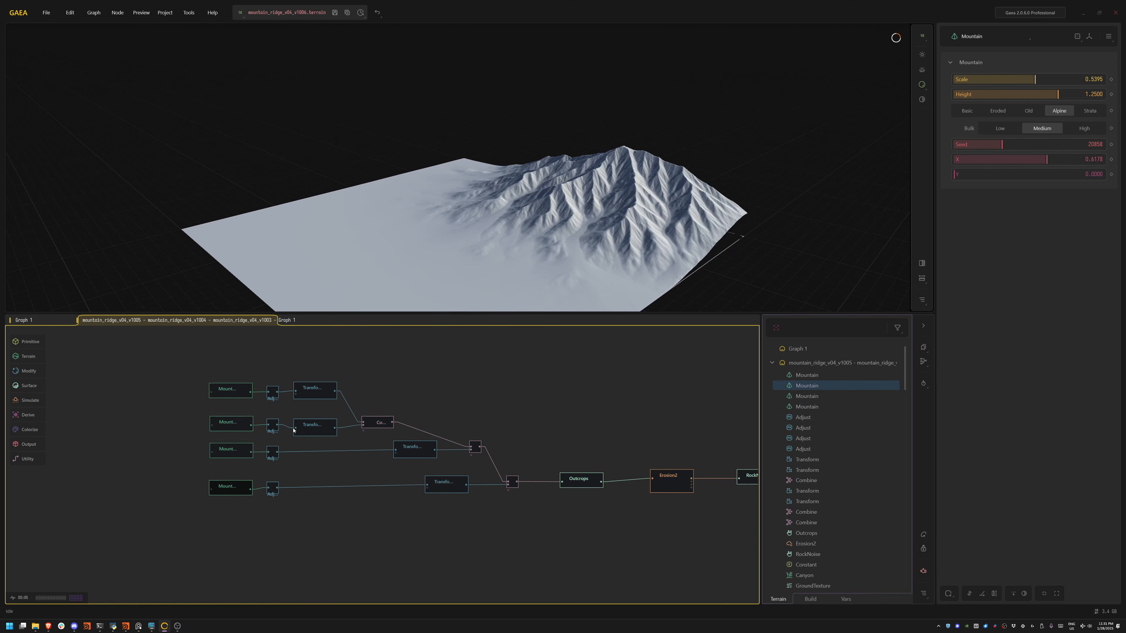
right_click(336, 511)
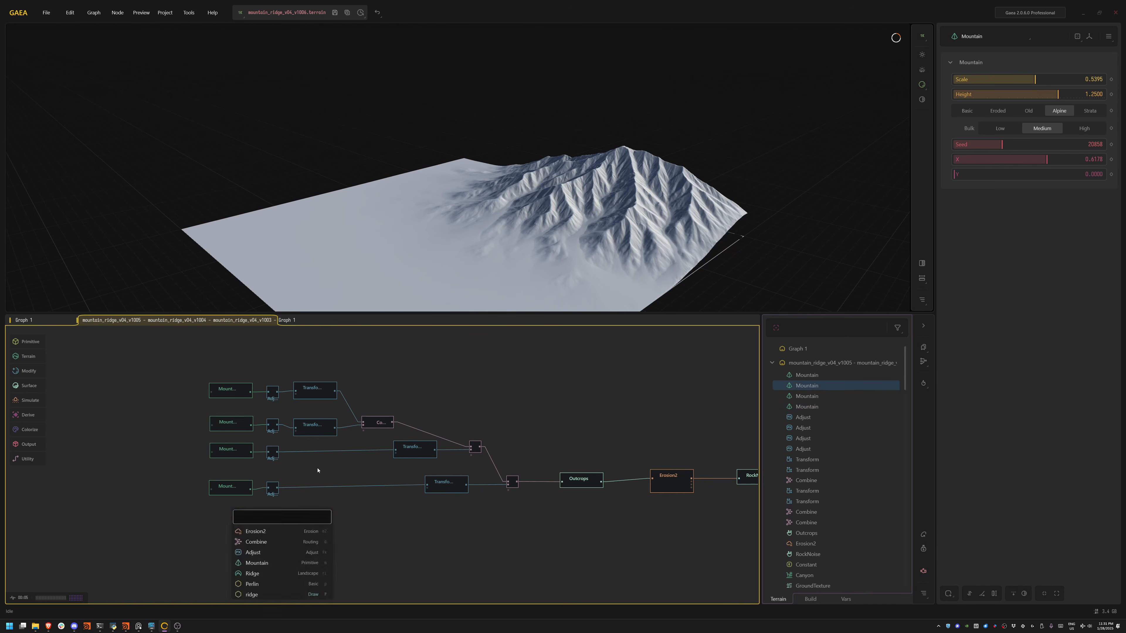
left_click(318, 470)
- Preview the first Adjust node, the first three Transform nodes, and the Combine node merging the upper two mountains
scroll(322, 472, "up", 2)
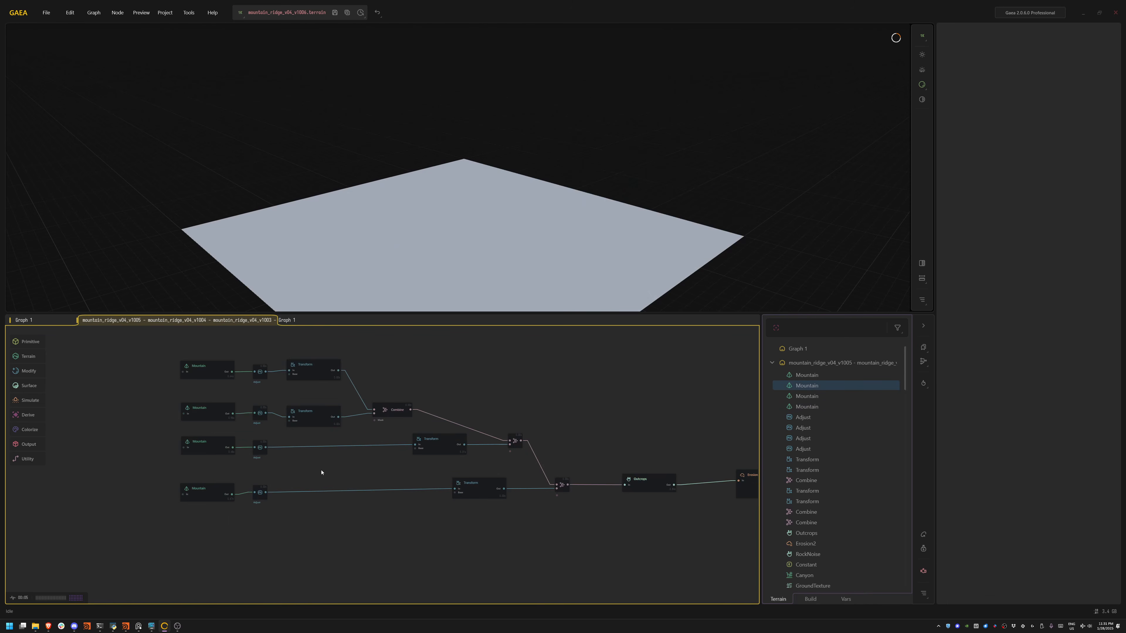
scroll(321, 472, "up", 2)
middle_click_drag(254, 374, 243, 408)
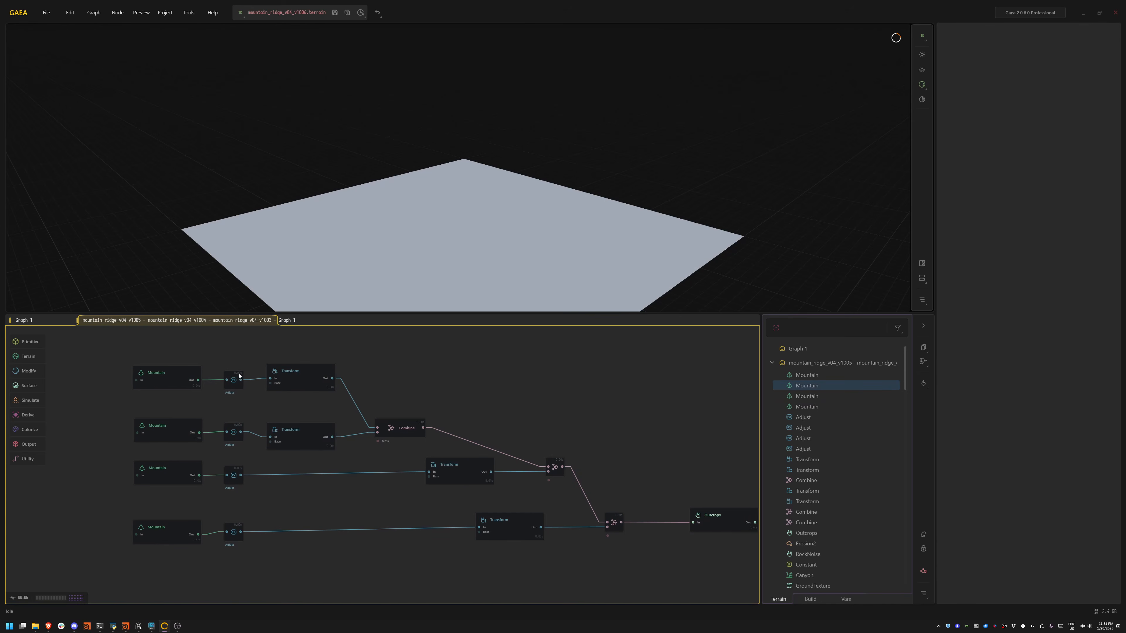
left_click(231, 380)
left_click(300, 388)
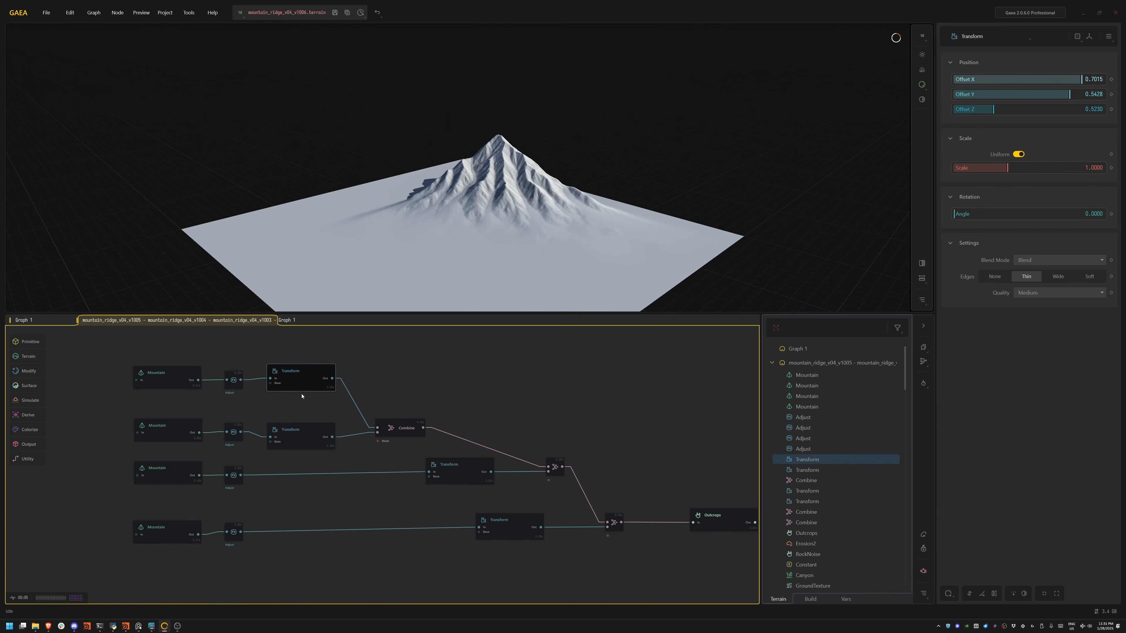
left_click(295, 439)
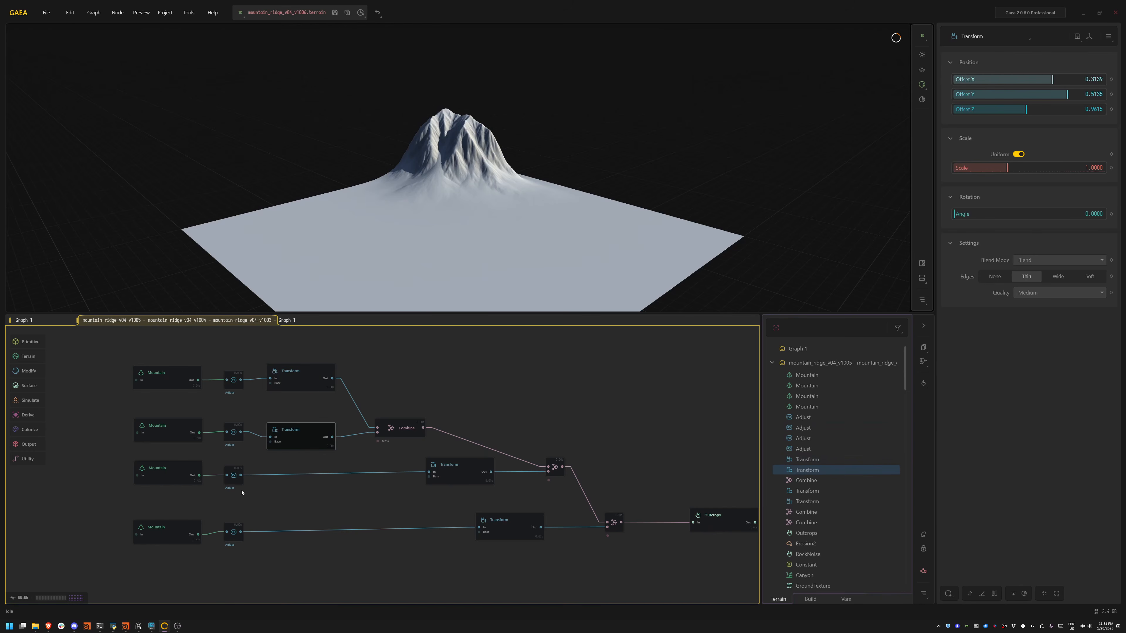
left_click(412, 435)
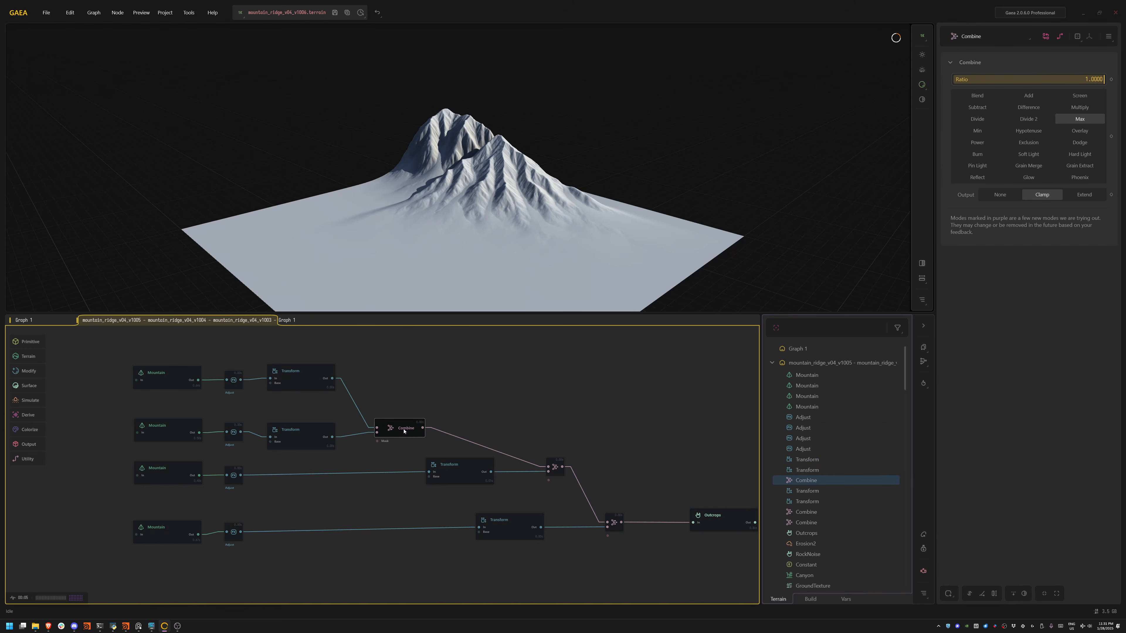
left_click(452, 472)
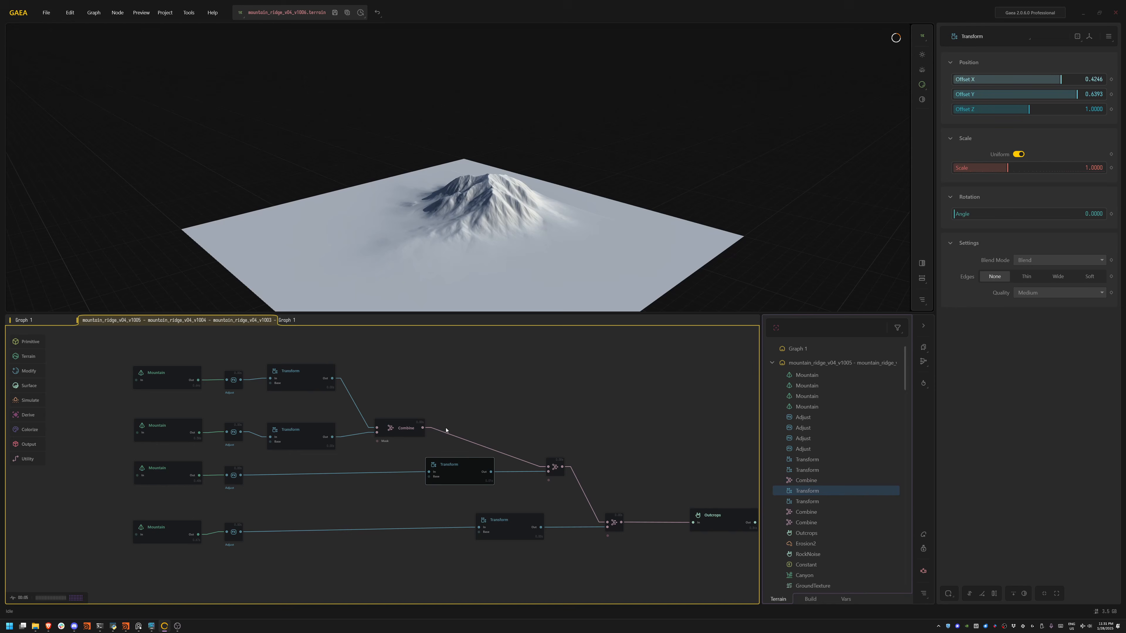
- Preview the last two Combine nodes in the mountain chain and examine the merged ridge up close
left_click(557, 468)
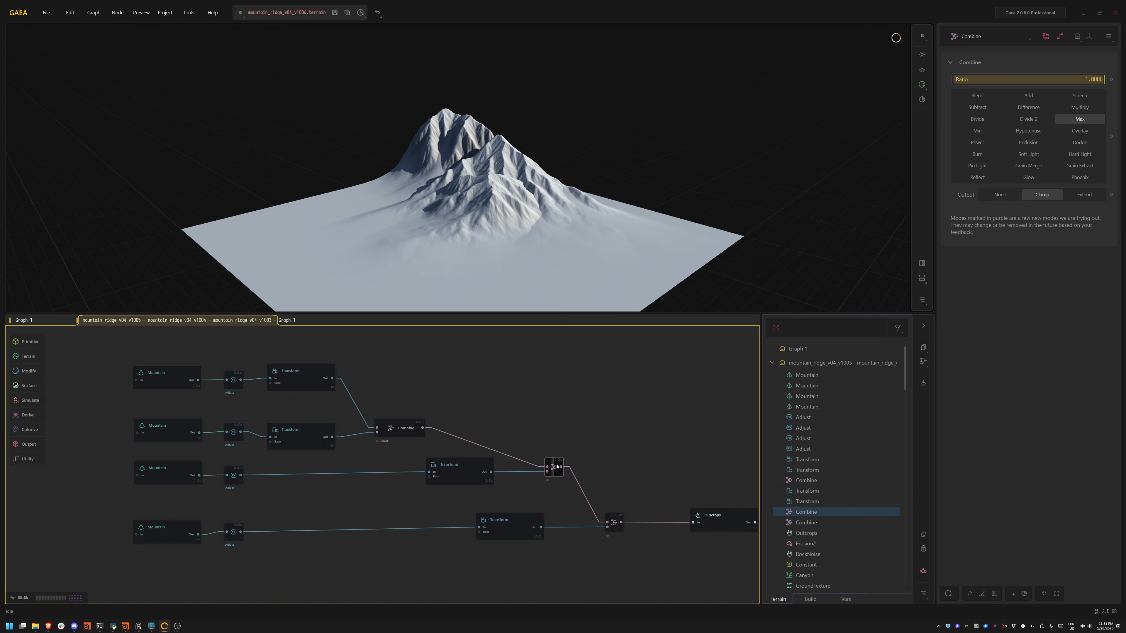
left_click(619, 527)
middle_click_drag(648, 450, 530, 403)
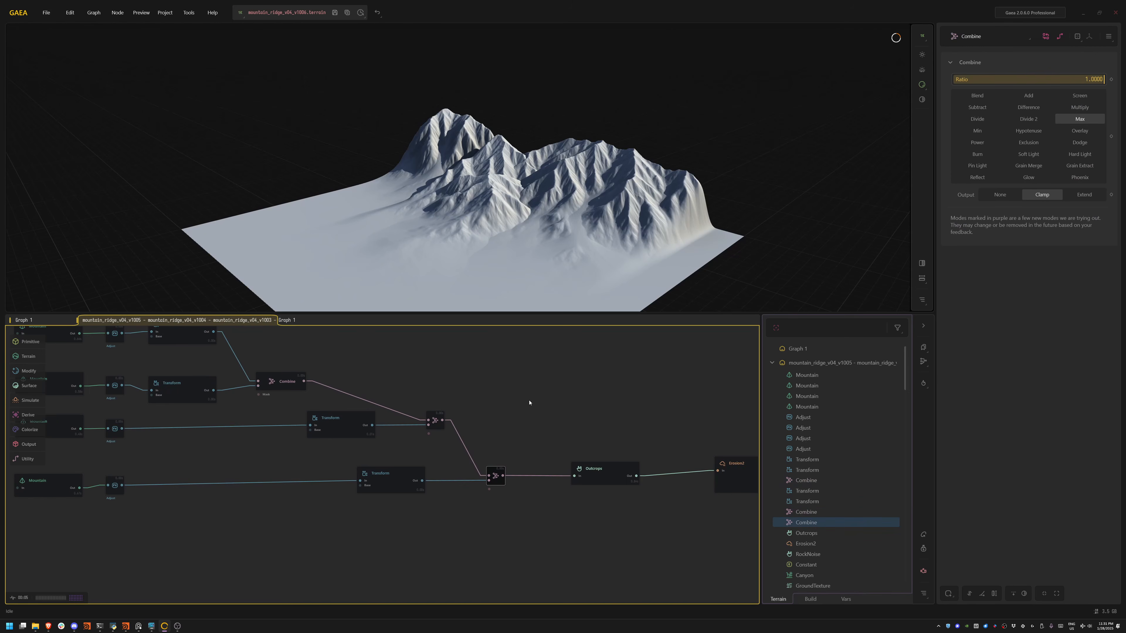
left_click_drag(515, 181, 557, 205)
scroll(542, 236, "up", 1)
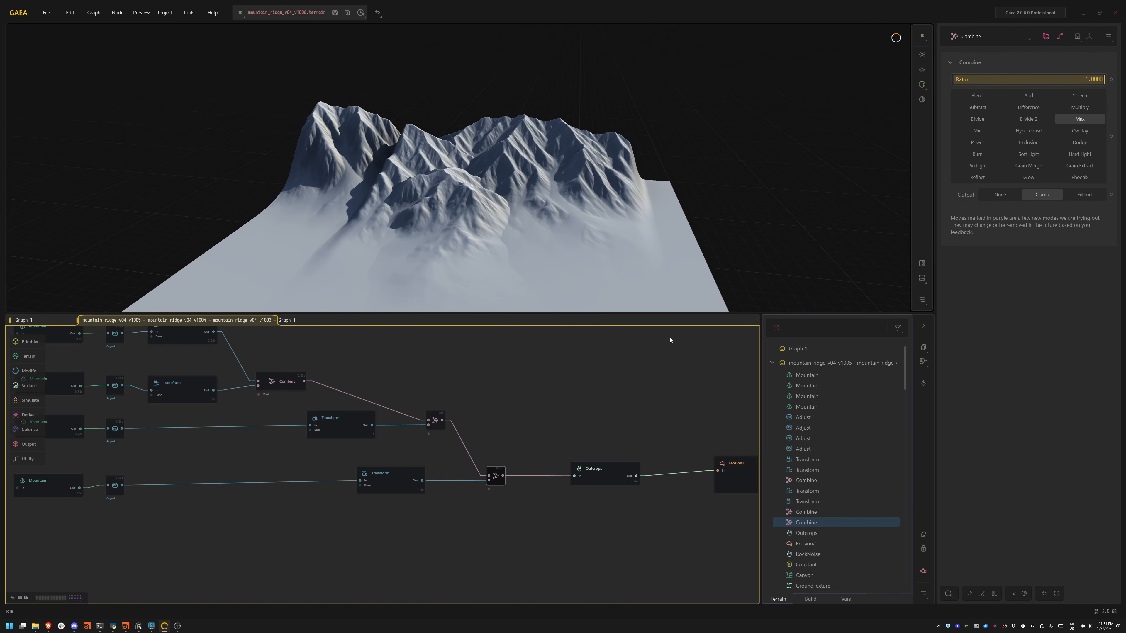
- Preview the Outcrops node and examine its effect on the ridge from another angle and distance
middle_click_drag(580, 380, 455, 354)
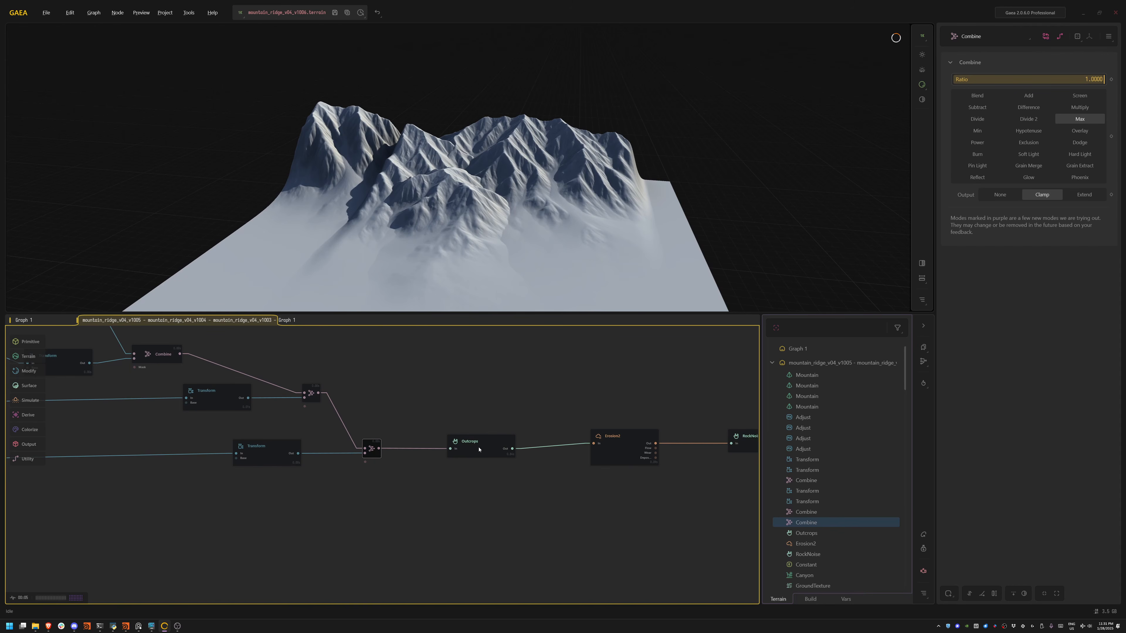
left_click(503, 437)
left_click_drag(466, 220, 364, 235)
scroll(332, 222, "up", 4)
scroll(448, 235, "down", 5)
- Preview the Erosion2, RockNoise, and GroundTexture nodes in sequence and examine the textured ridge from several angles
middle_click_drag(590, 389, 364, 365)
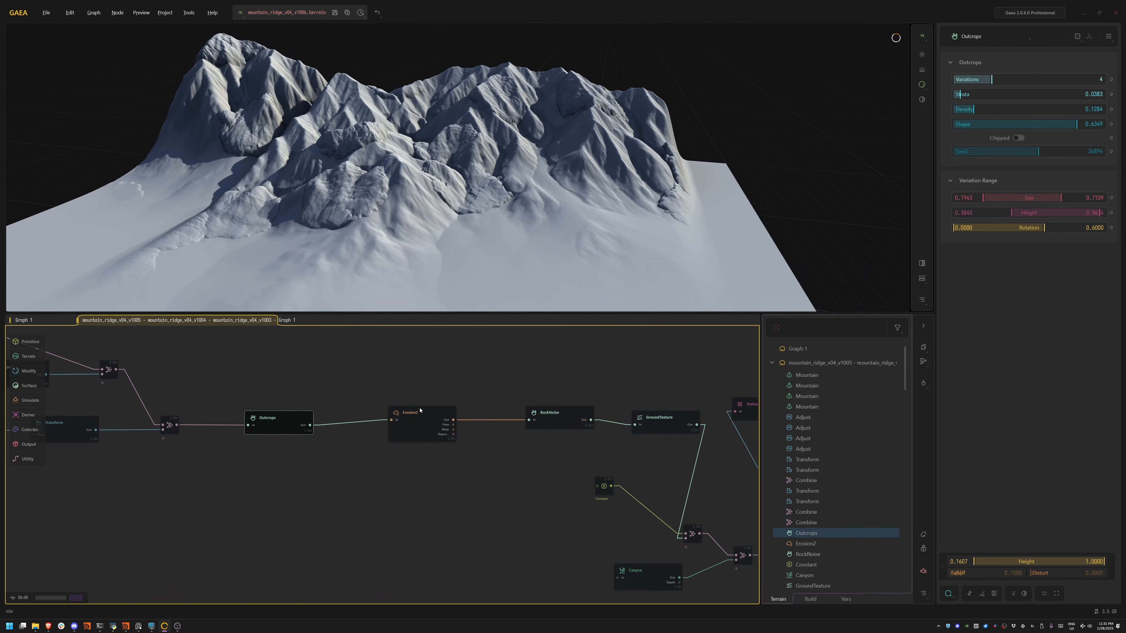
left_click(399, 417)
middle_click_drag(490, 383, 357, 368)
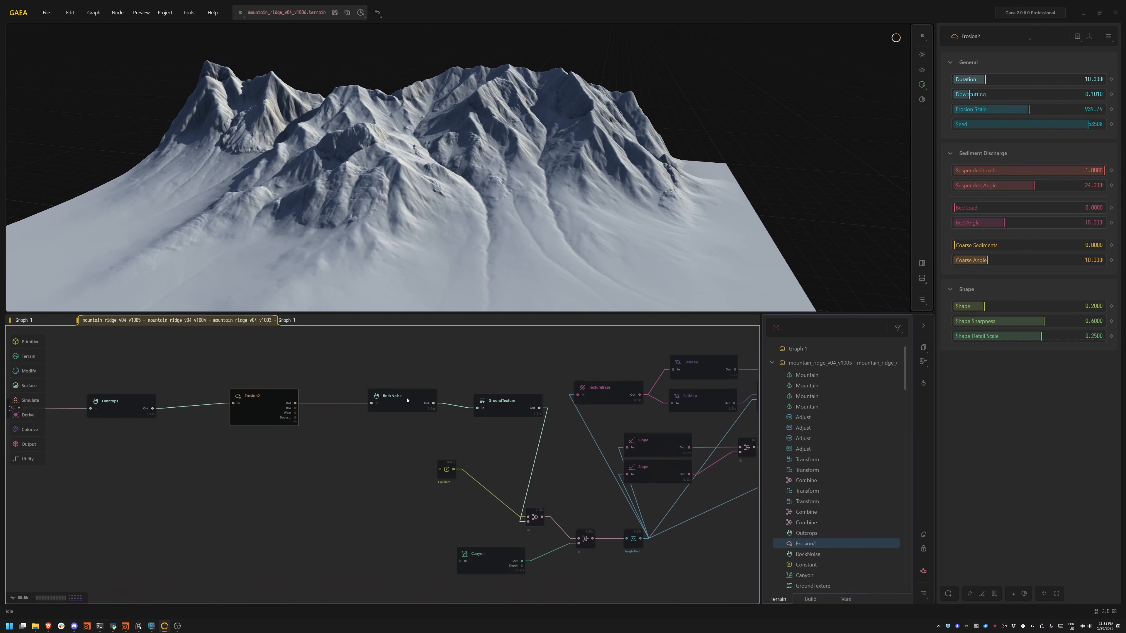
left_click(399, 402)
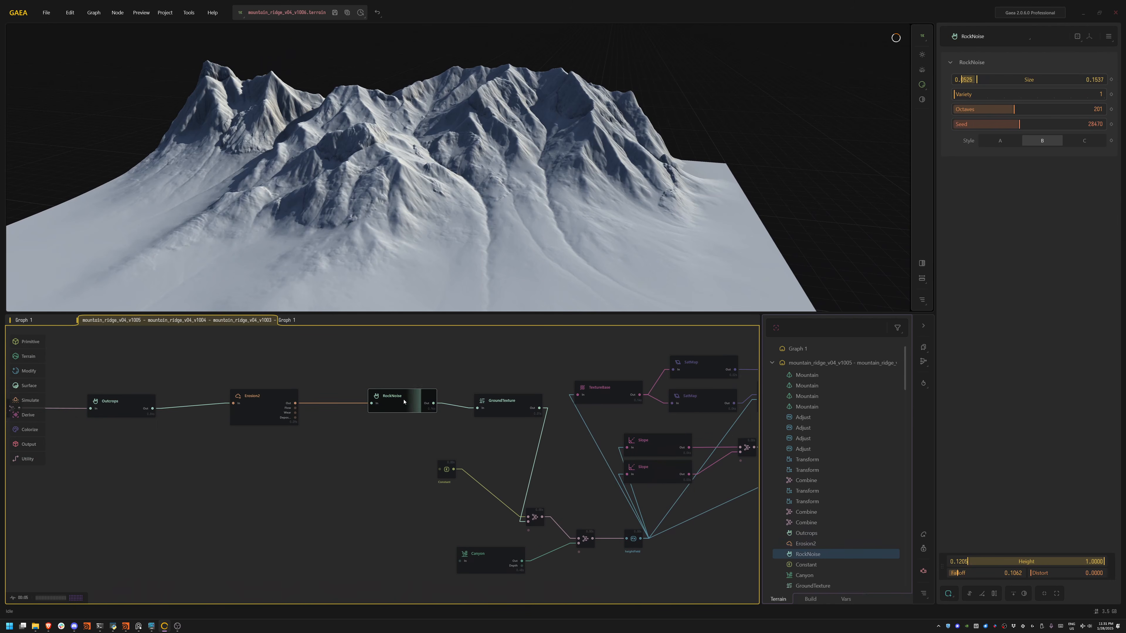
left_click(511, 407)
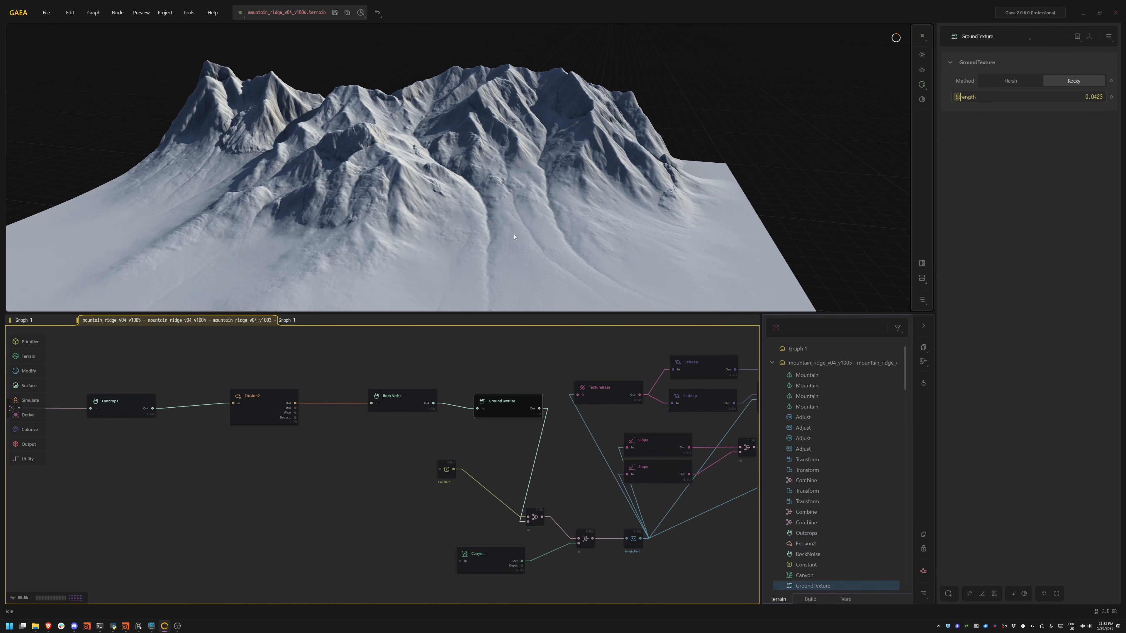
left_click_drag(515, 237, 402, 218)
left_click_drag(487, 237, 288, 229)
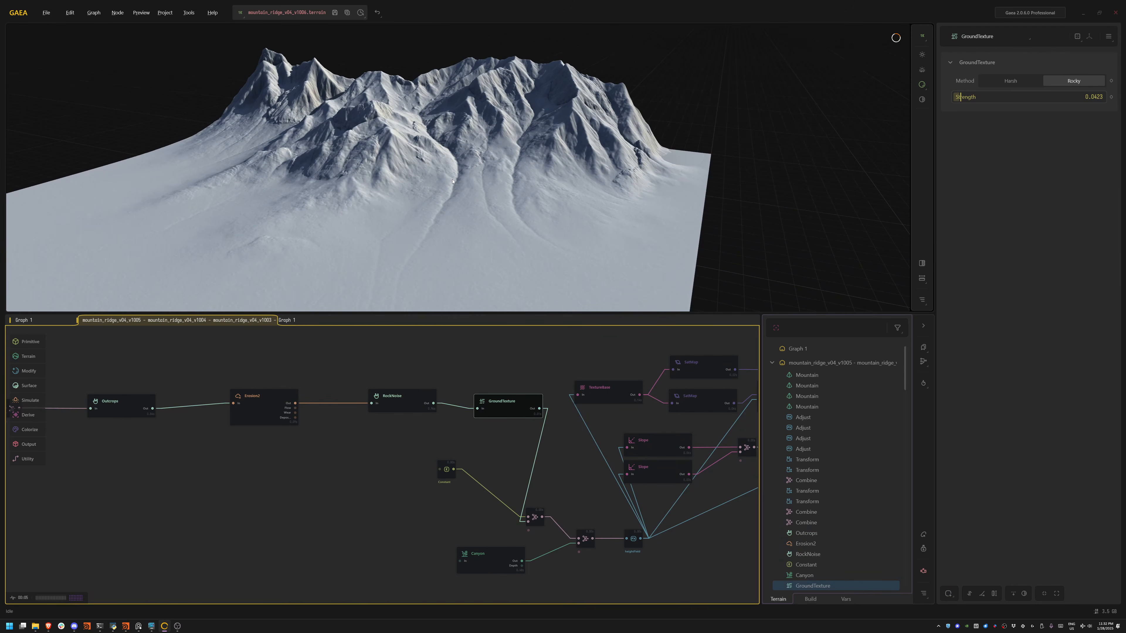
- Preview the Canyon node, compare it with GroundTexture, and inspect the combined heightField result up close
left_click(500, 555)
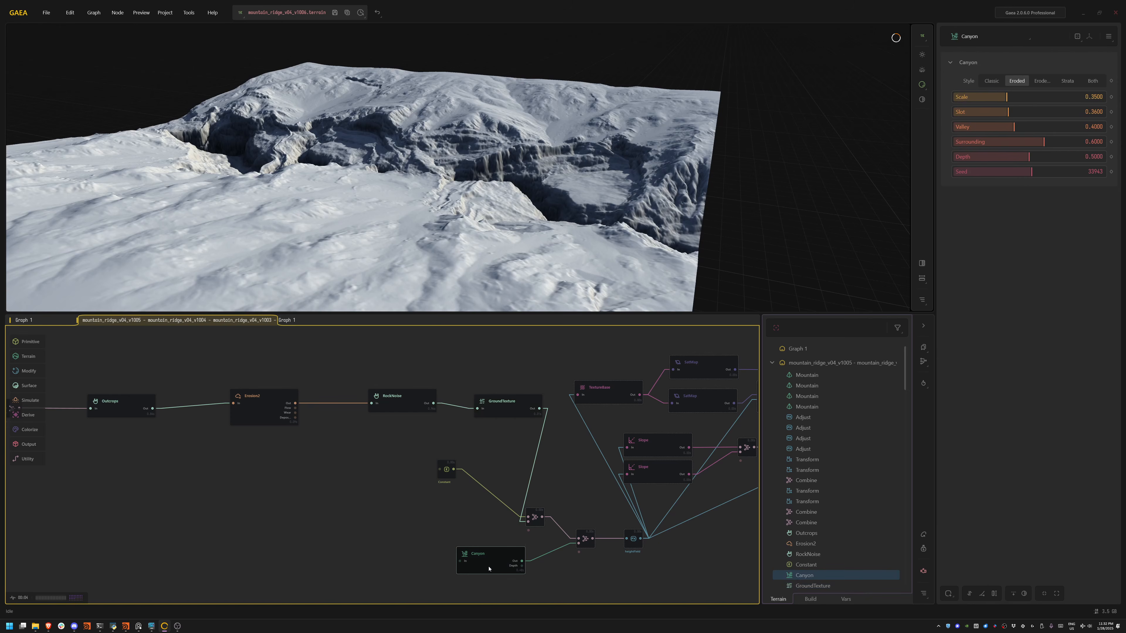
left_click_drag(476, 213, 429, 217)
right_click_drag(428, 217, 279, 261)
left_click_drag(279, 262, 449, 231)
left_click(509, 406)
left_click(634, 539)
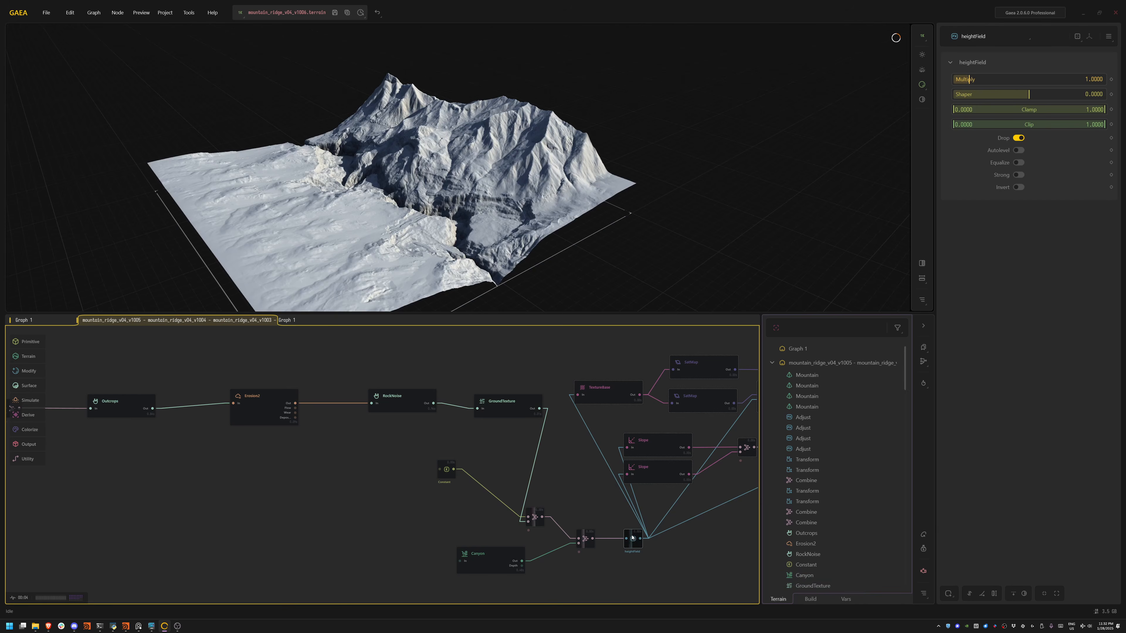
scroll(429, 205, "up", 6)
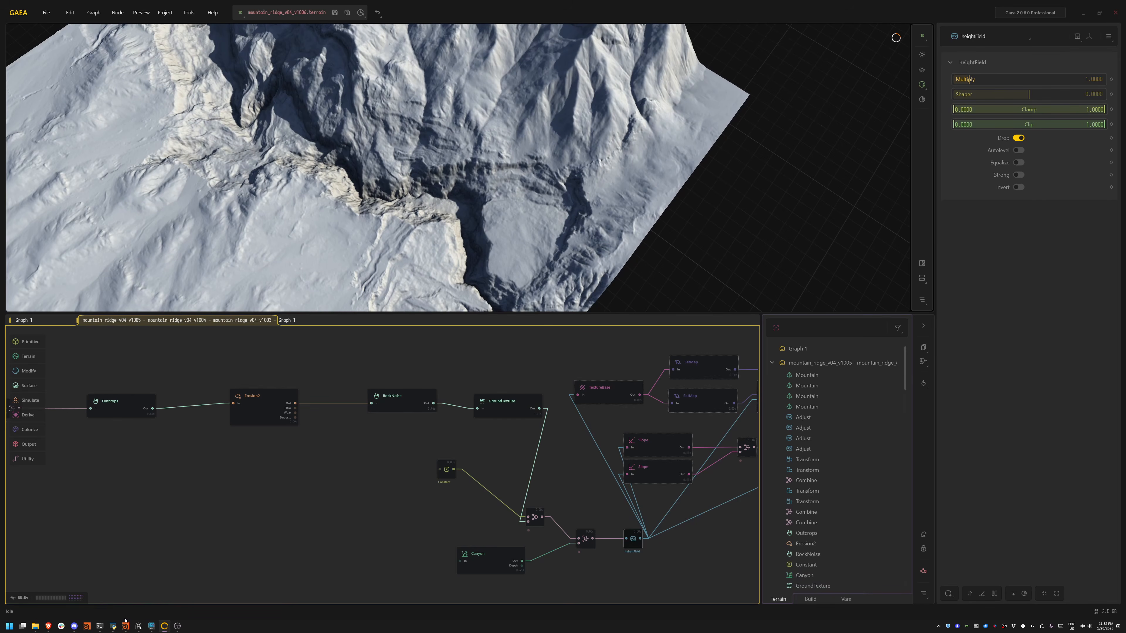
- Switch to the reference board to examine the hiker mountain photo, return to Gaea, and close the floating heightField preview
left_click(136, 627)
middle_click_drag(668, 258, 597, 279)
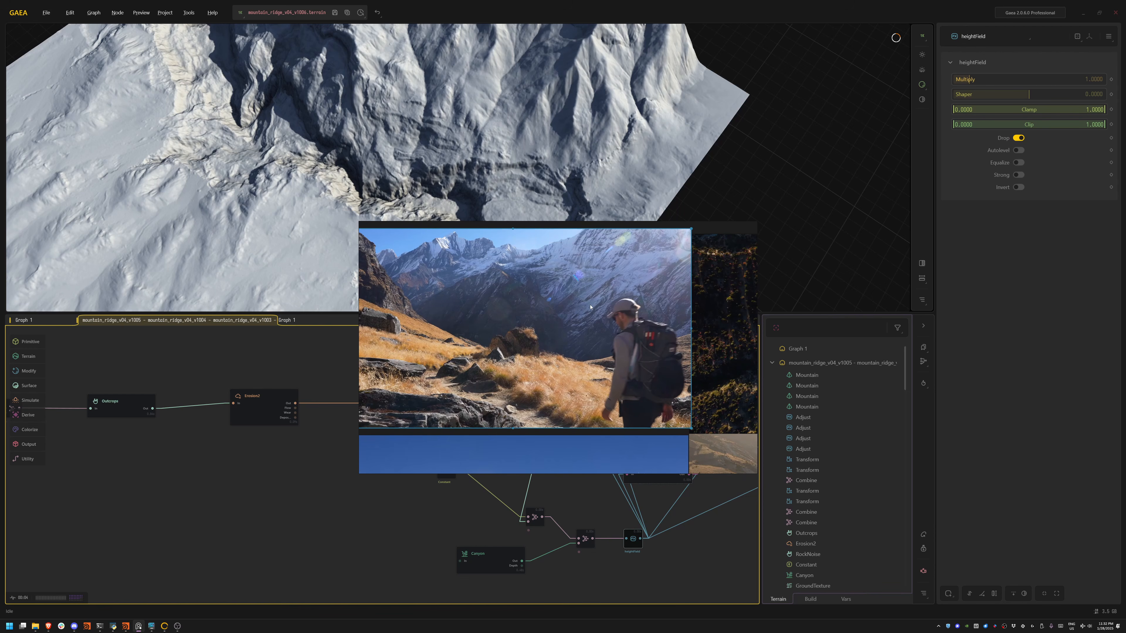
key("alt+Tab")
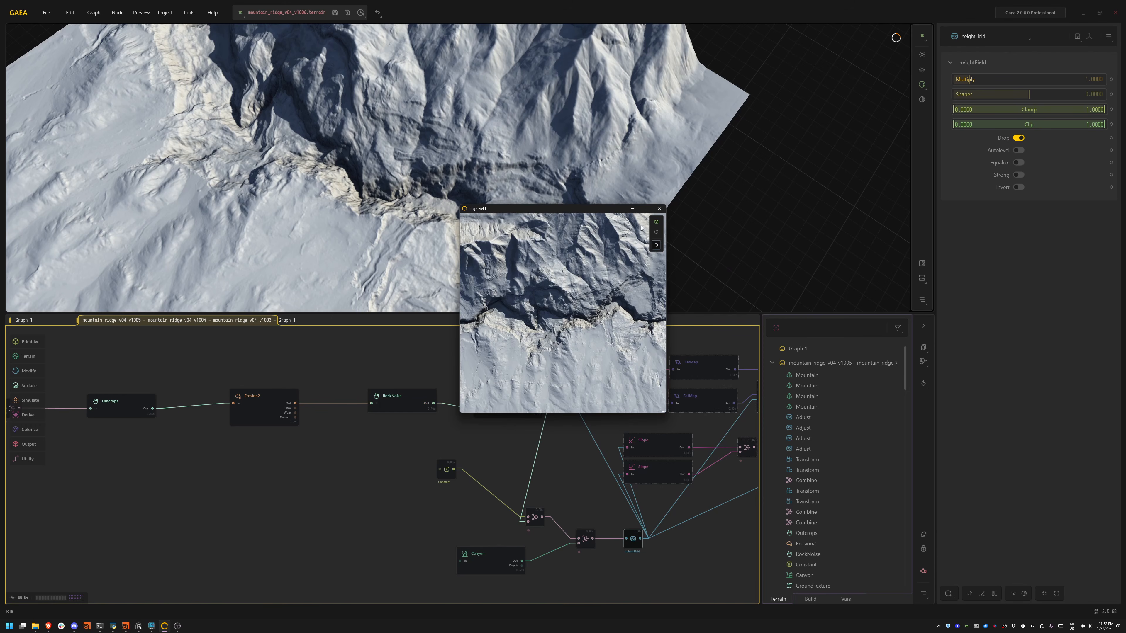
left_click(659, 209)
scroll(486, 182, "down", 5)
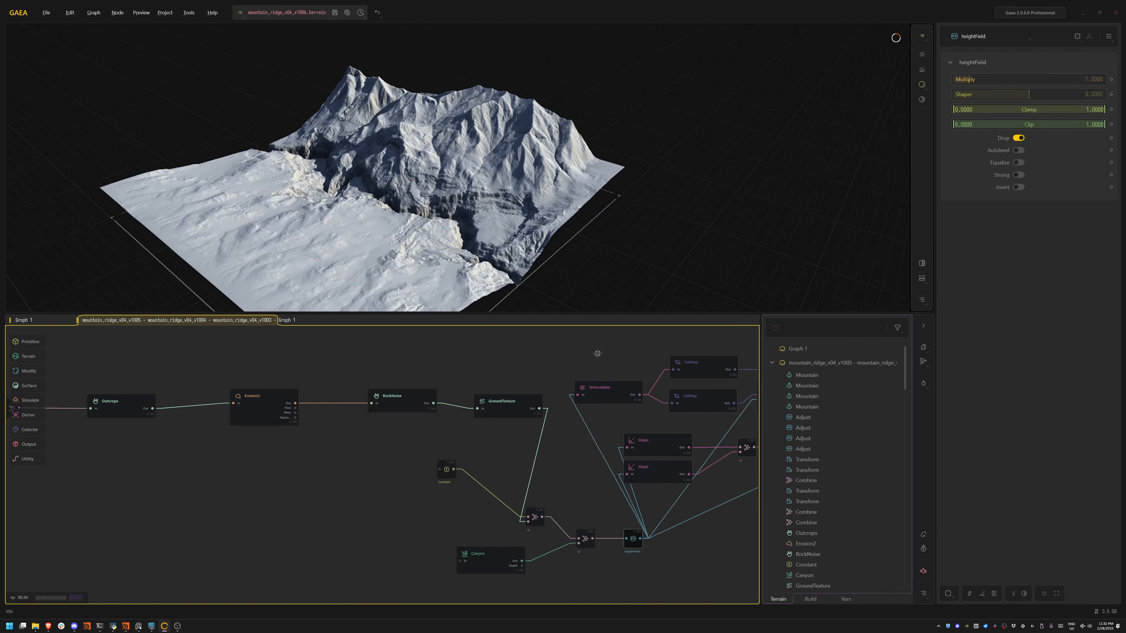
- Preview the TextureBase node and examine its grayscale texture on the terrain up close
middle_click_drag(598, 353, 409, 346)
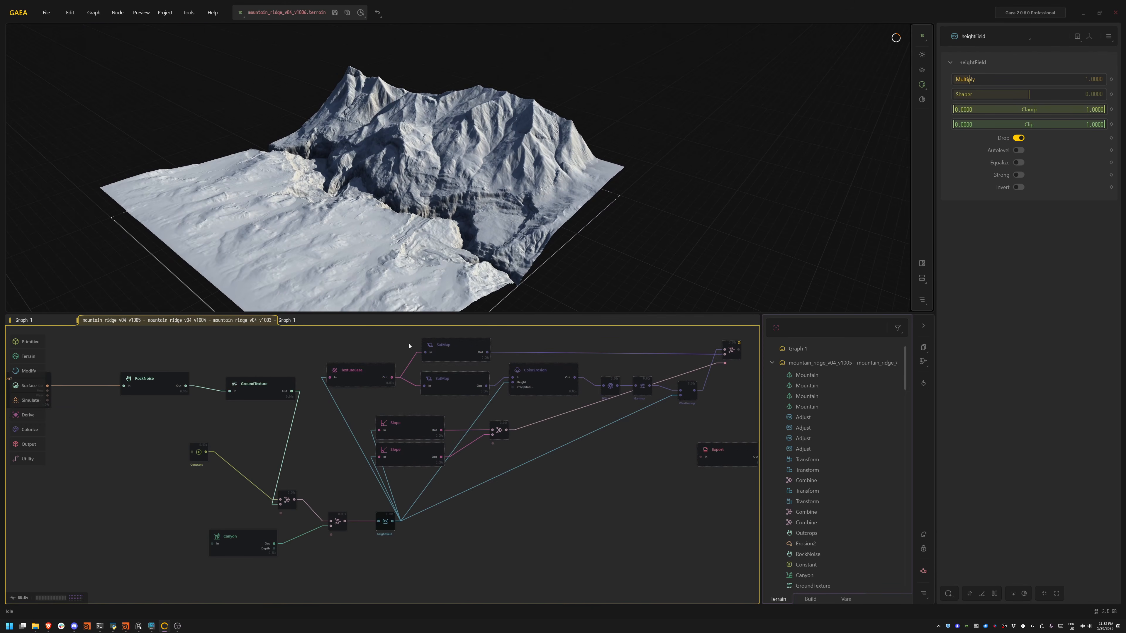
left_click(369, 376)
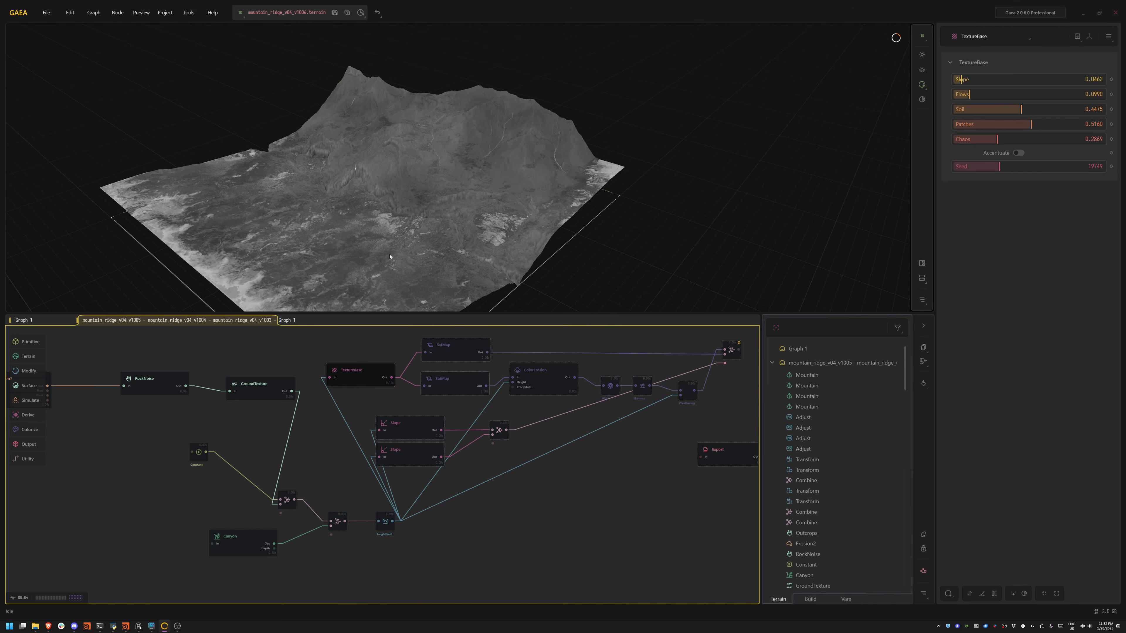
scroll(393, 186, "up", 5)
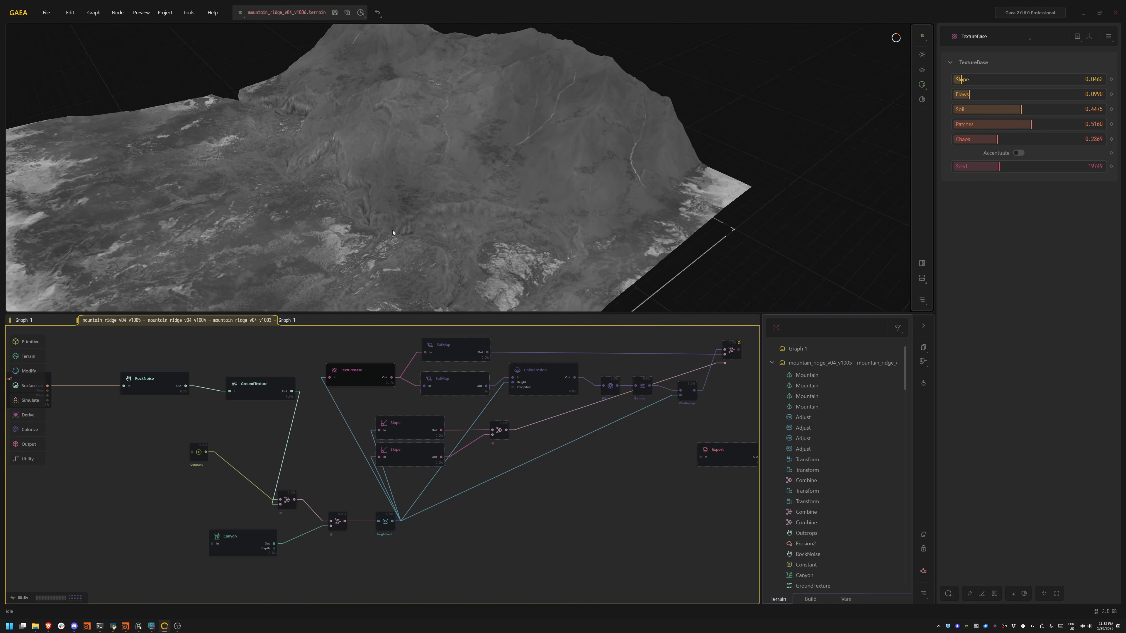
mouse_move(393, 233)
left_mouse_down()
mouse_move(444, 198)
mouse_move(397, 220)
left_mouse_up()
- Preview the upper and lower SatMap nodes and inspect the rock coloring at close and wide range
left_click(457, 346)
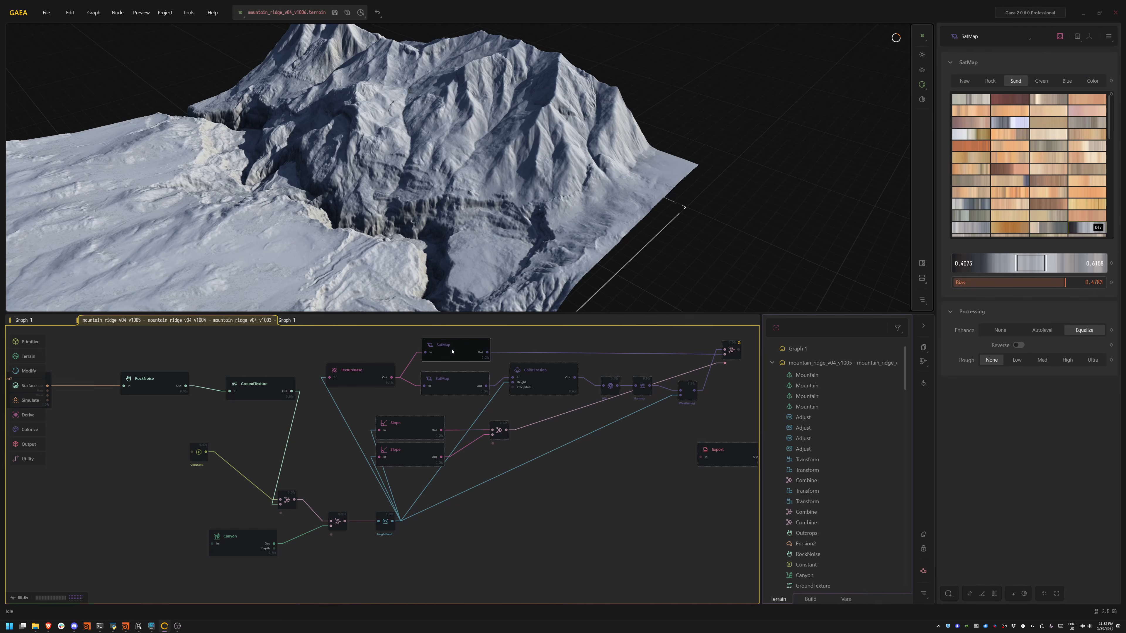
left_click_drag(449, 352, 453, 350)
left_click(451, 379)
scroll(443, 207, "up", 5)
scroll(444, 208, "down", 4)
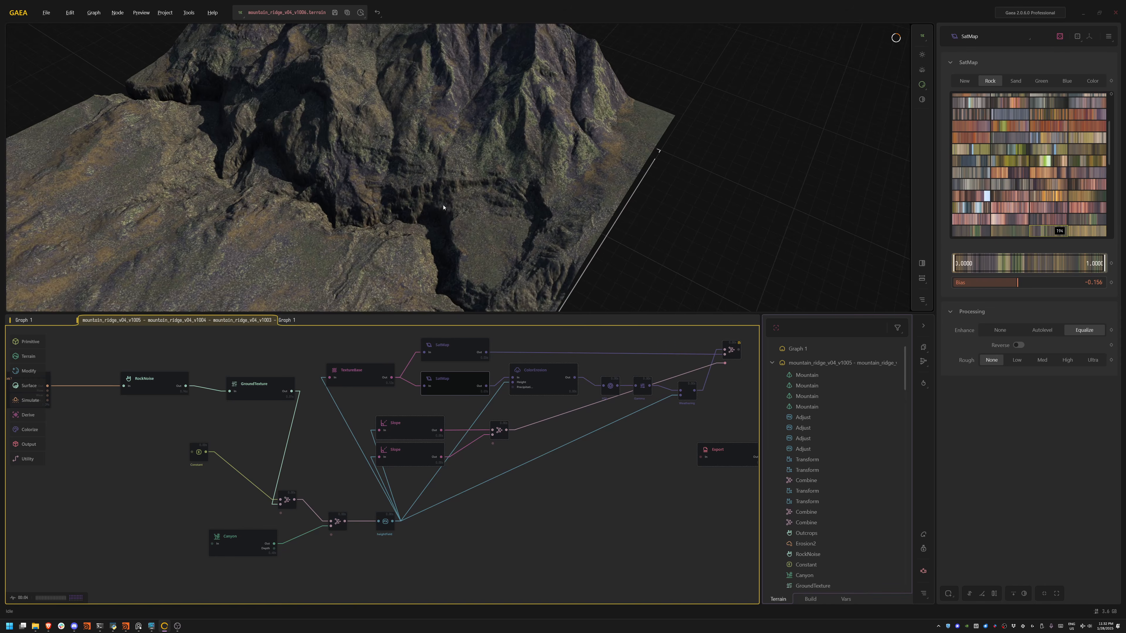
scroll(443, 207, "down", 5)
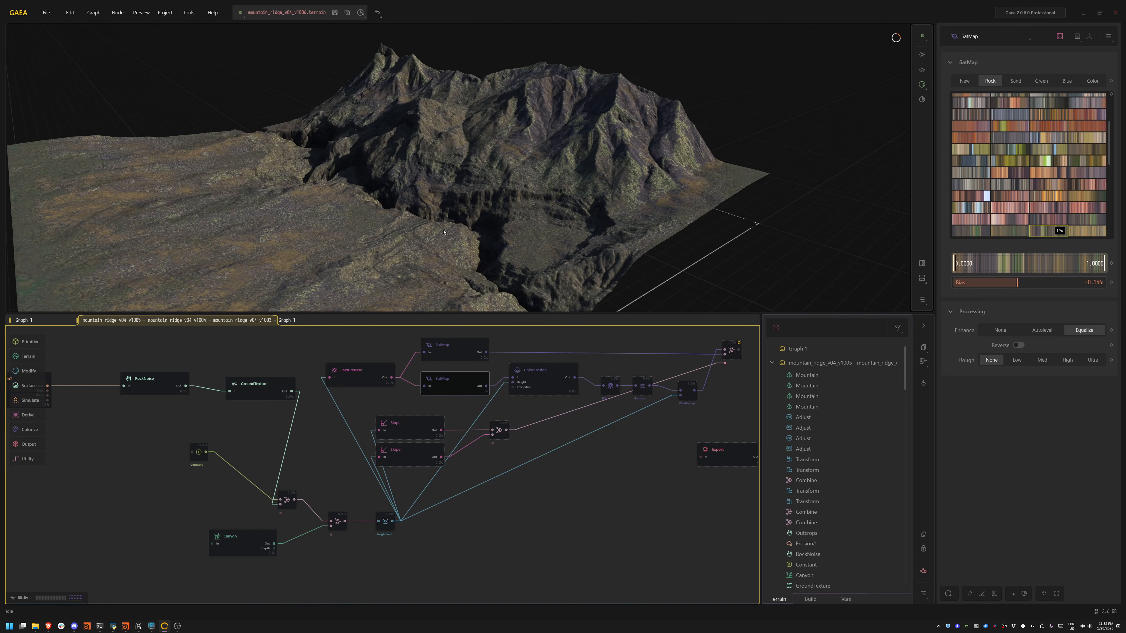
- Preview the ColorErosion node and compare it with the snowy upper SatMap
left_click(545, 379)
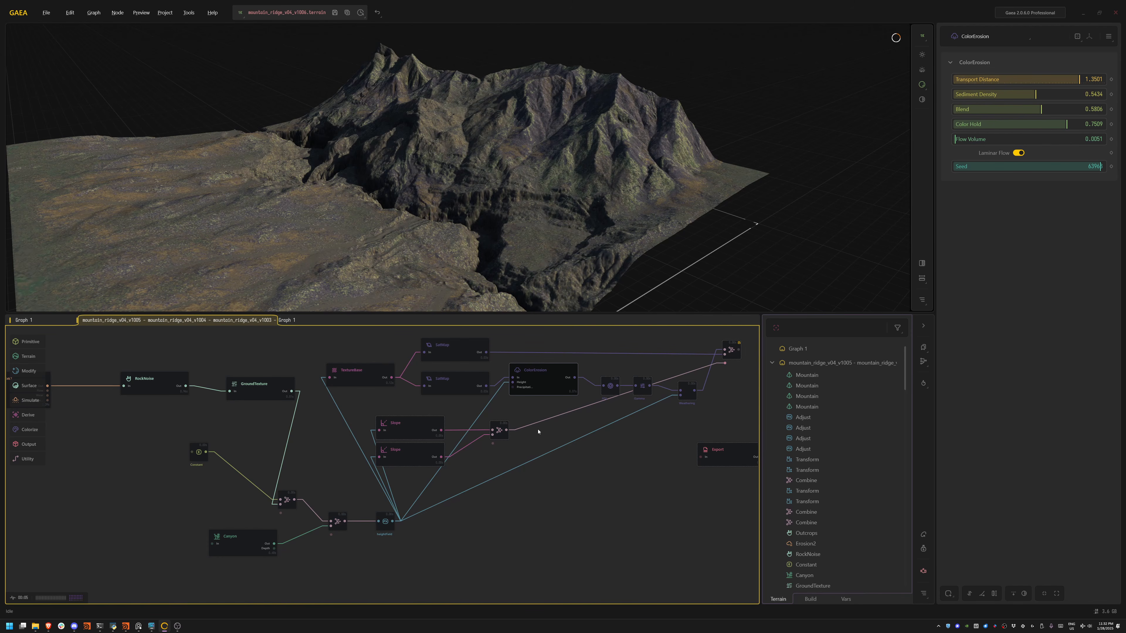
middle_click_drag(546, 430, 481, 449)
left_click(391, 372)
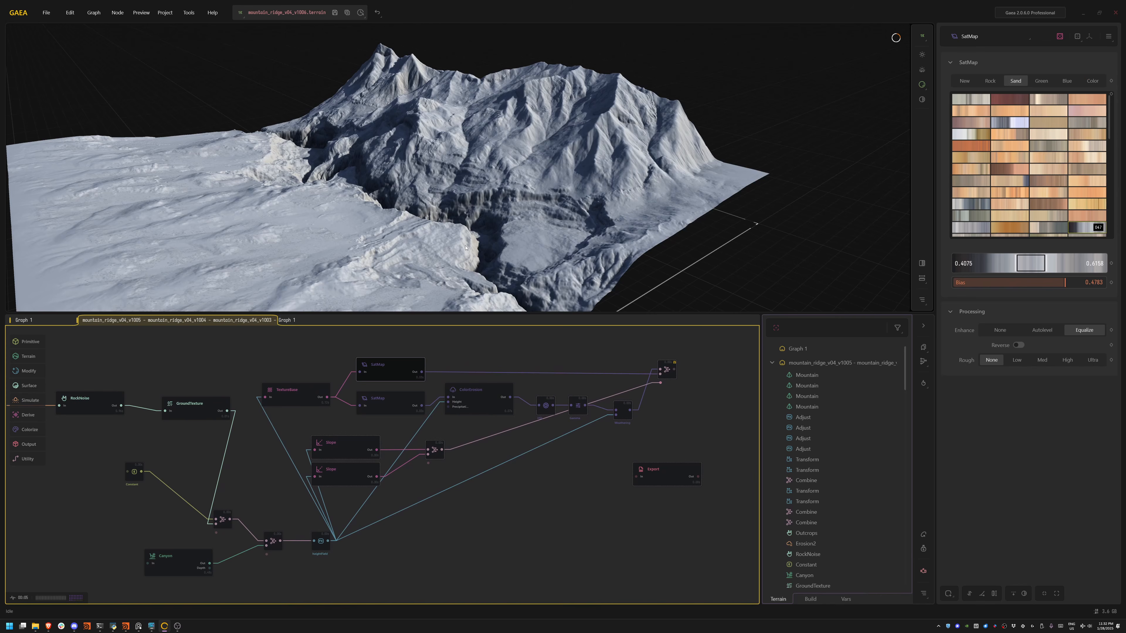
- Preview both Slope masks and the Combine node that merges them
left_click(349, 450)
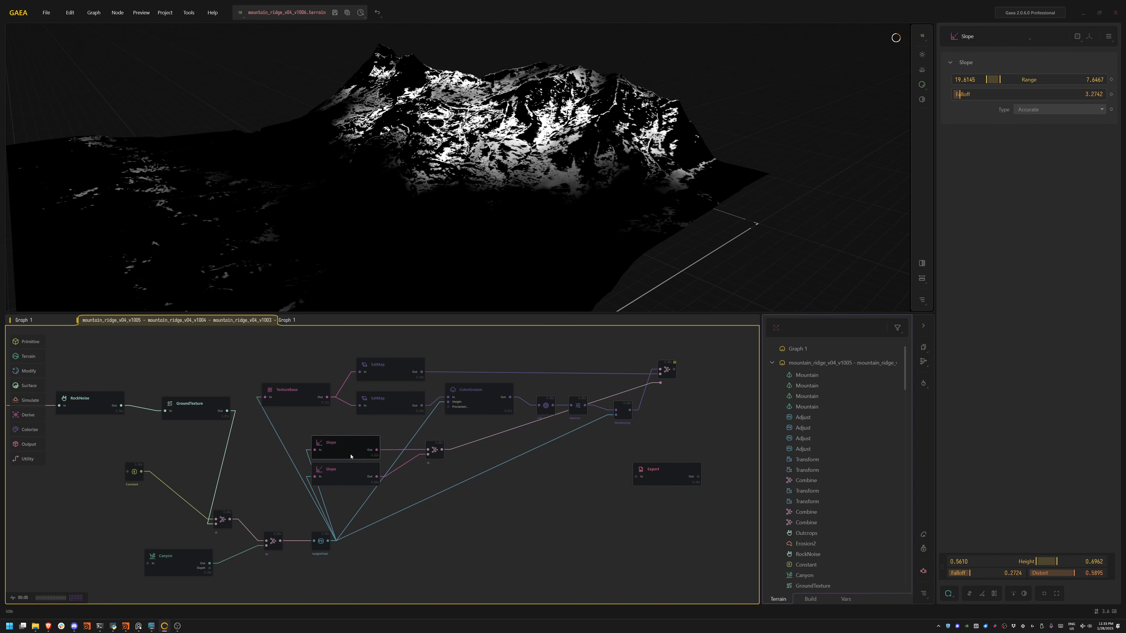
left_click(344, 477)
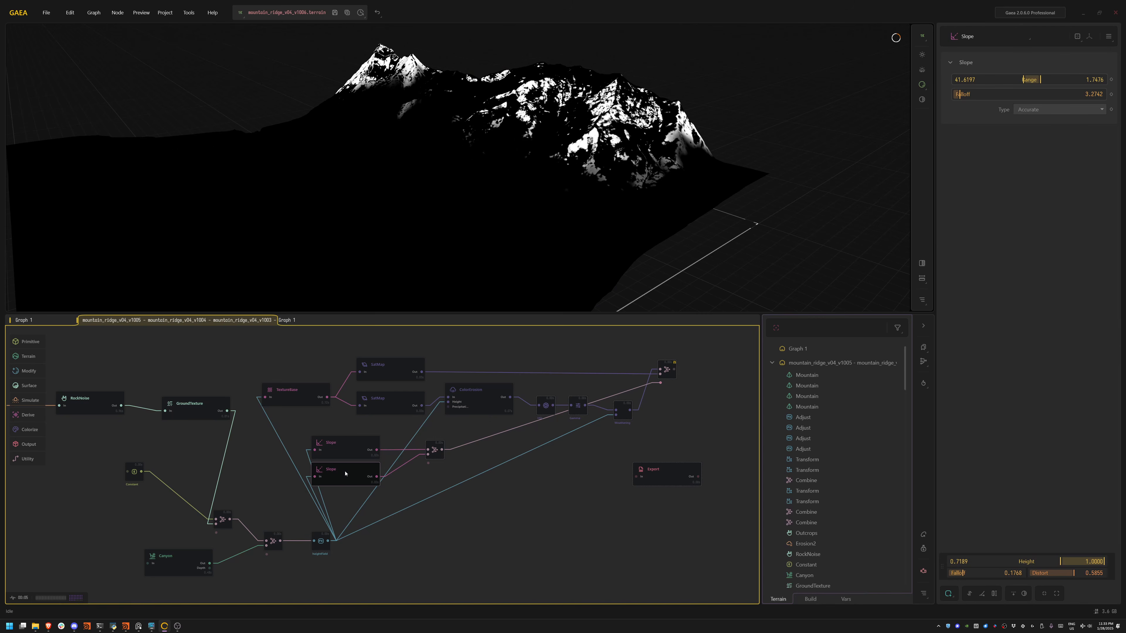
left_click(434, 449)
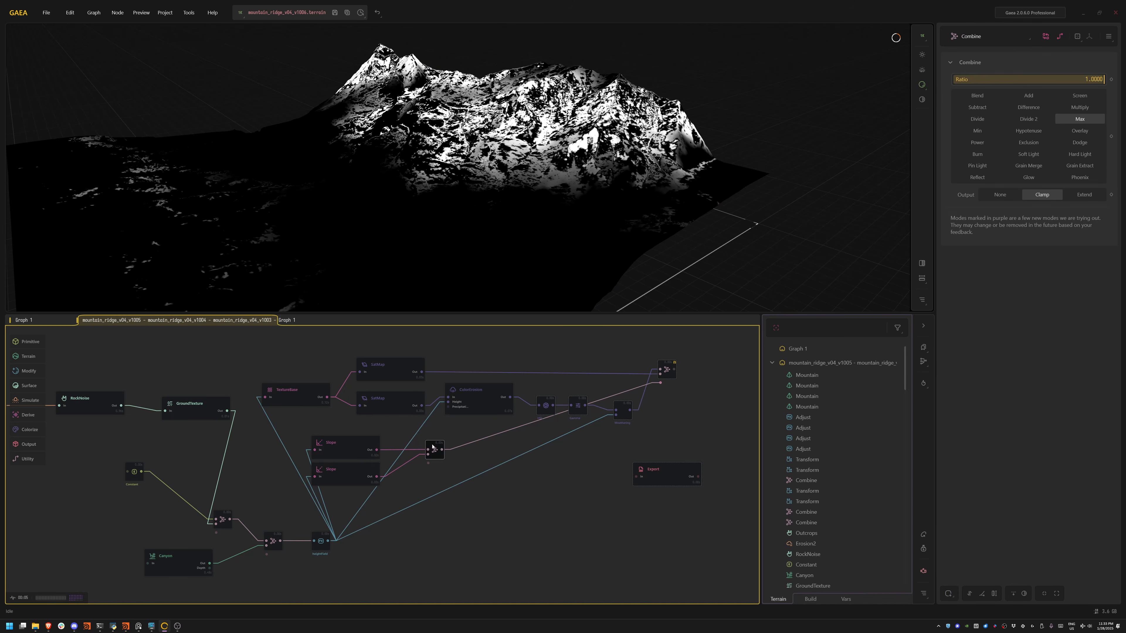
- Preview the upper SatMap and the HSL-to-Weathering color chain, and examine the final Combine blend from another angle
left_click(625, 410)
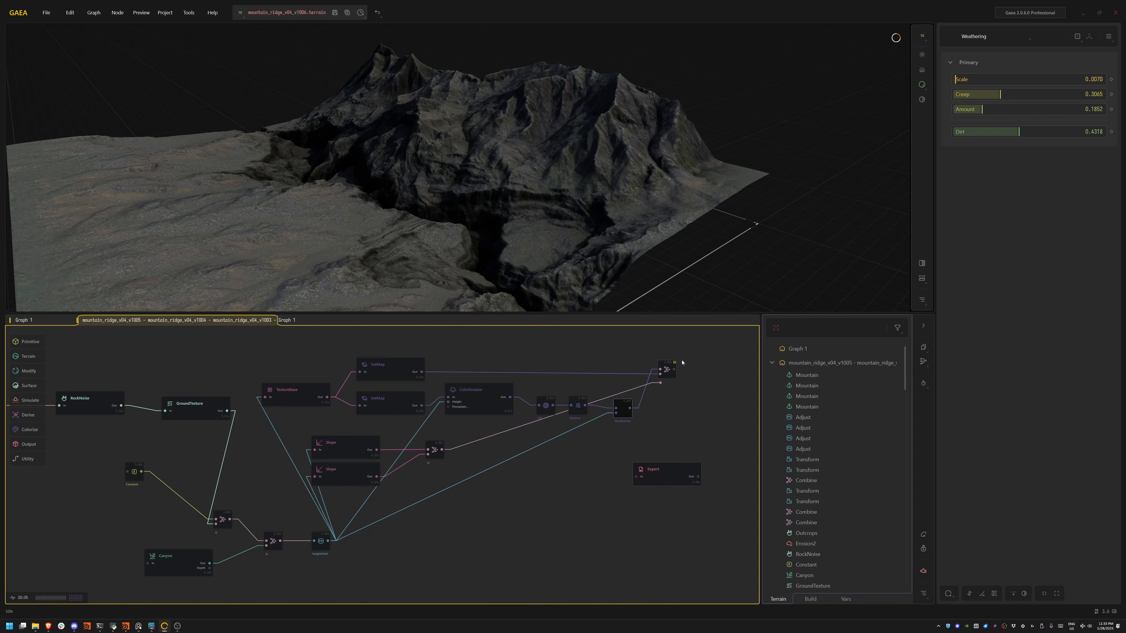
left_click(667, 368)
left_click(419, 377)
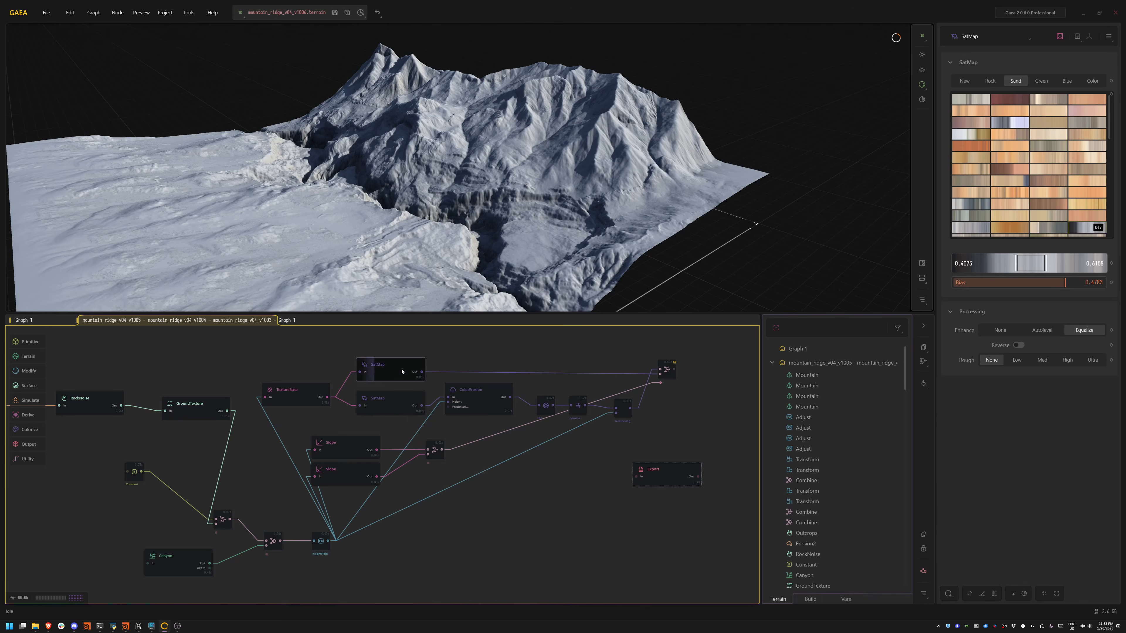
left_click(546, 403)
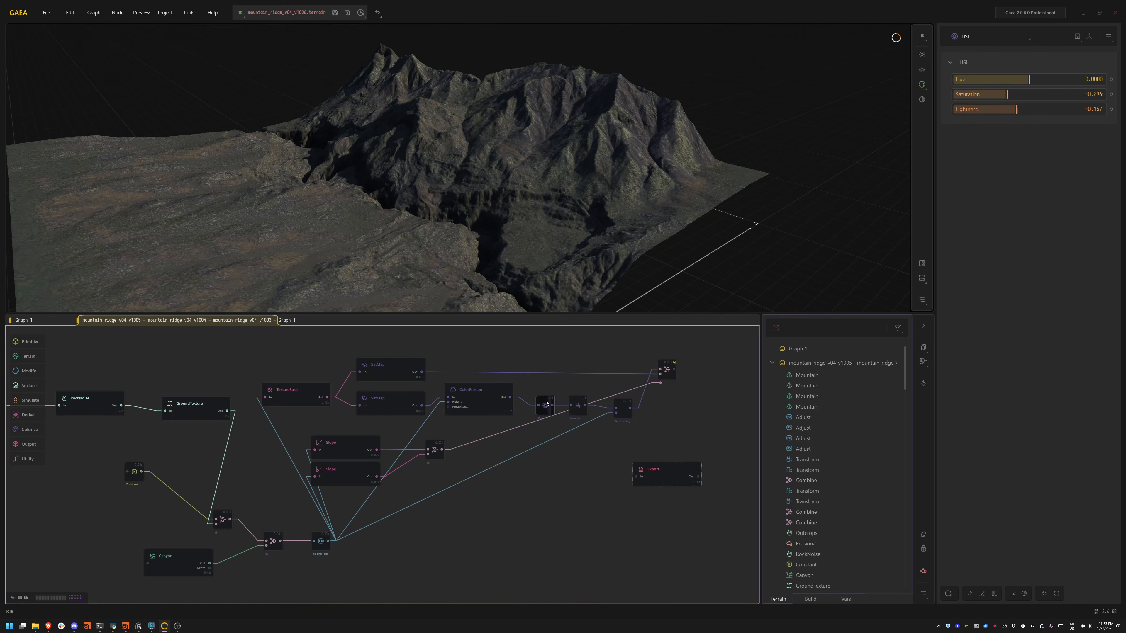
left_click(579, 403)
left_click(621, 408)
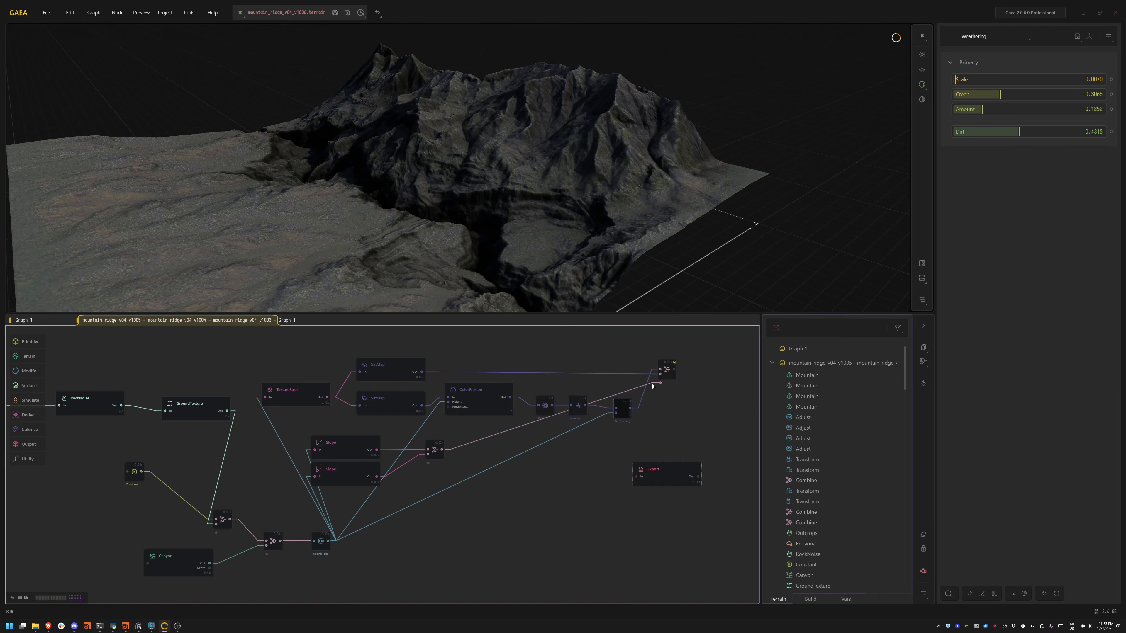
left_click(668, 368)
left_click_drag(454, 179, 456, 222)
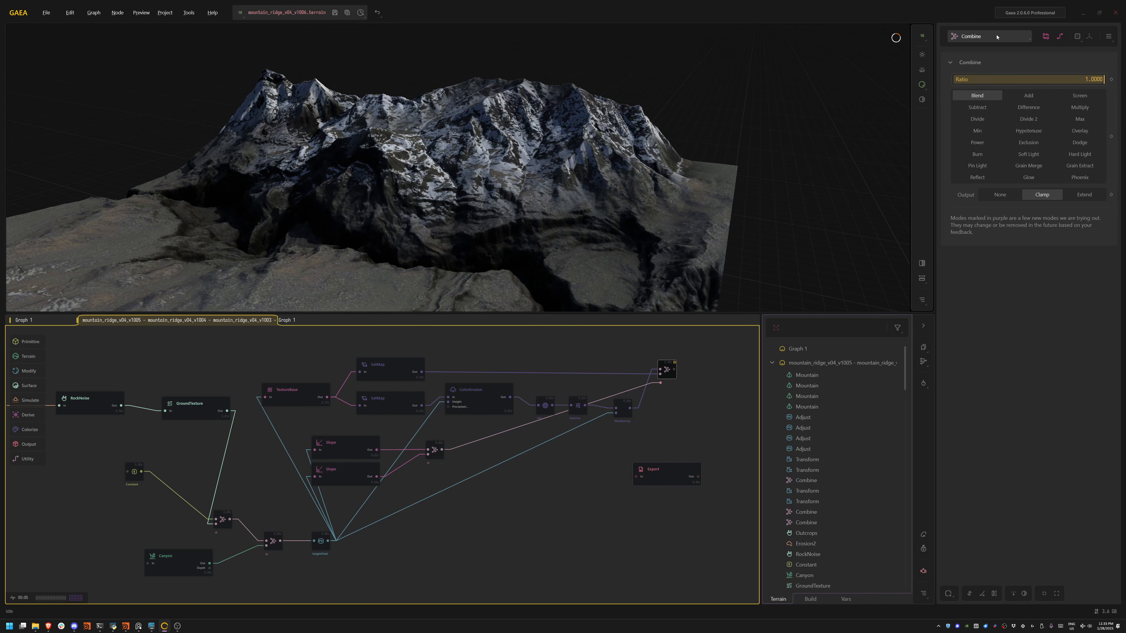
- Switch to Houdini, leave the GAEA network for the object level, and open the Solaris stage network
key("alt+Tab")
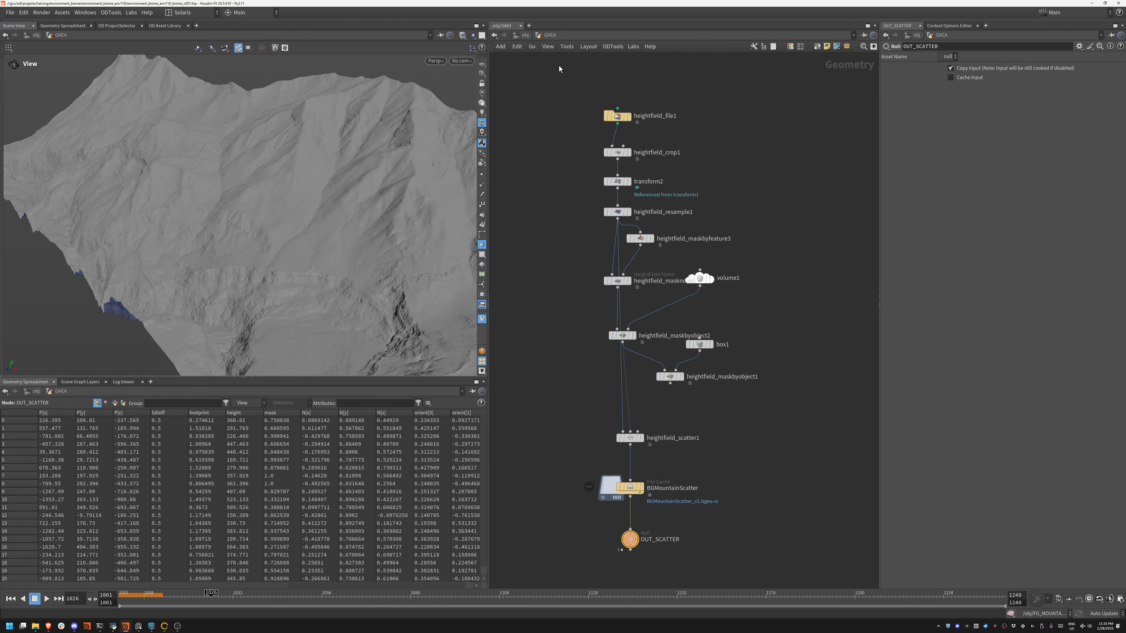
left_click(523, 35)
key("h")
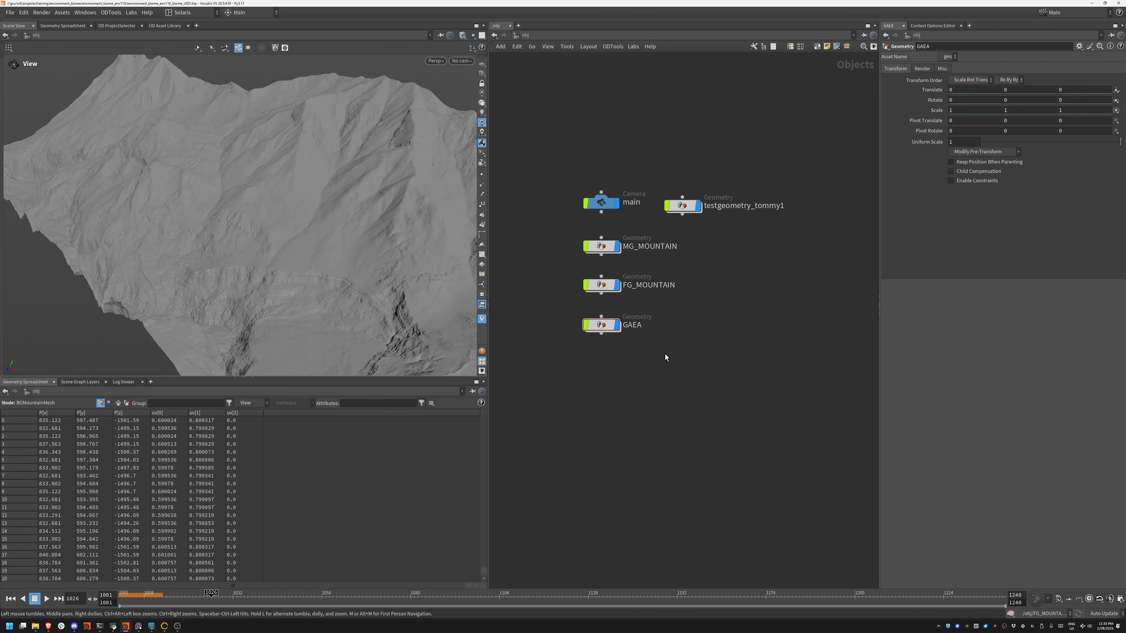
key("n")
left_click(691, 338)
- Follow the Solaris network from the environment imports and material library through the scatter instancers to the HDRI and output sections
middle_click_drag(782, 201, 698, 417)
middle_click_drag(669, 354, 686, 238)
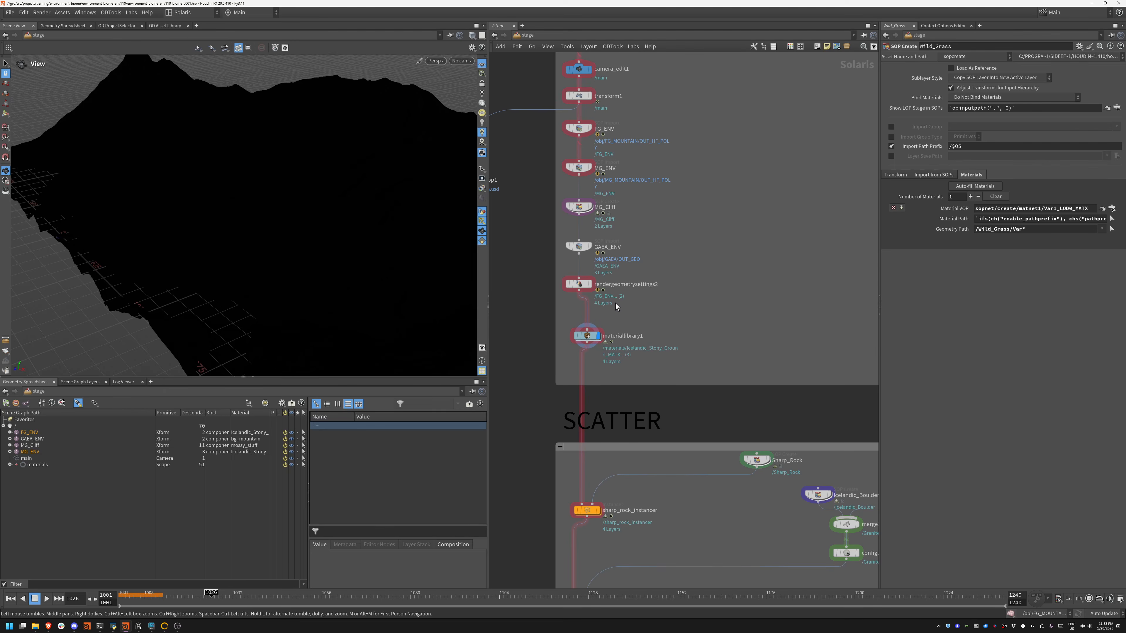
middle_click_drag(616, 304, 655, 82)
middle_click_drag(572, 385, 529, 291)
left_click_drag(515, 162, 590, 415)
middle_click_drag(532, 421, 560, 205)
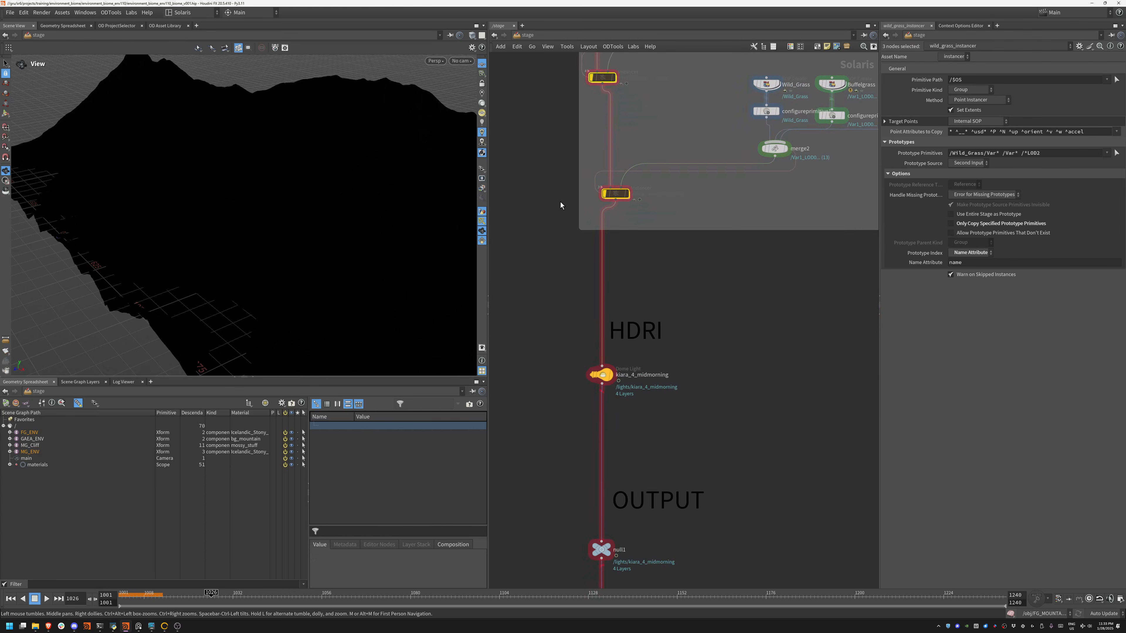
- Display the HDRI-lit stage as a Karma render and examine the background mountain from a closer angle
middle_click_drag(568, 403, 551, 479)
left_click(609, 347)
middle_click_drag(549, 288, 536, 587)
middle_click_drag(542, 259, 528, 402)
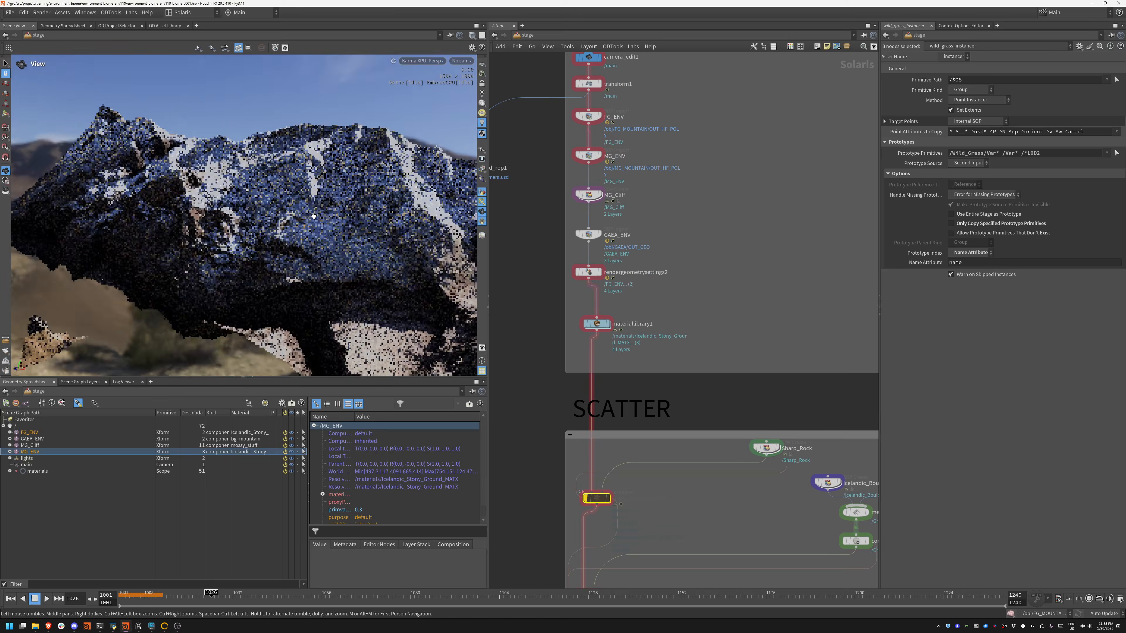
left_click_drag(266, 213, 407, 170)
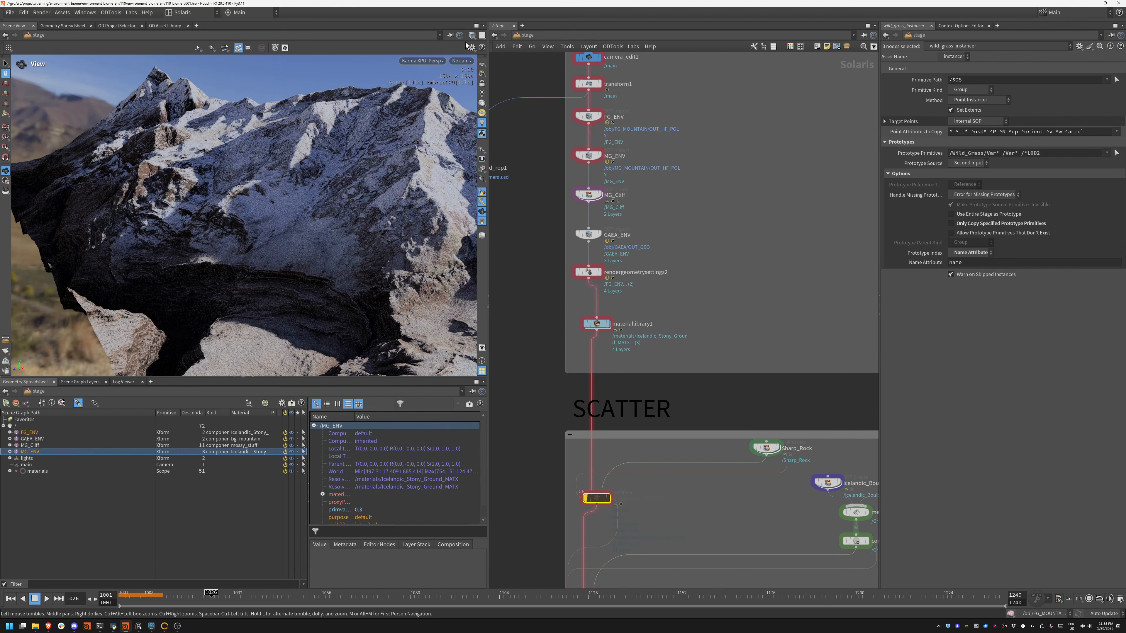
- Open the bg_mountain material inside materiallibrary1 and preview its baseColor_Out image with a Visualize node placed clear of the graph
double_click(598, 326)
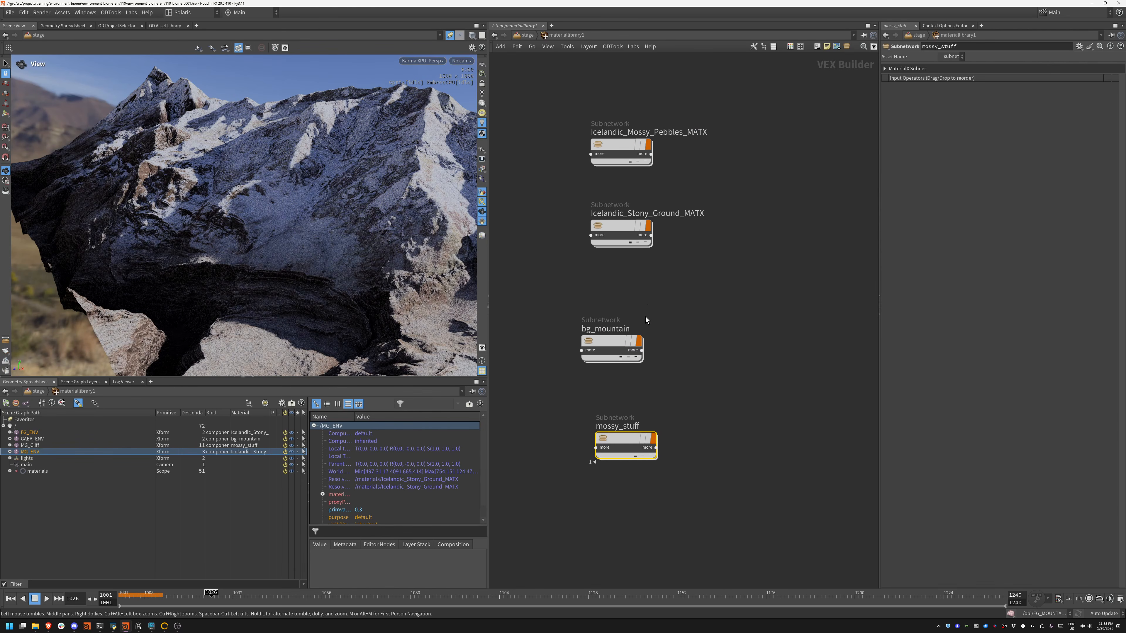
double_click(611, 342)
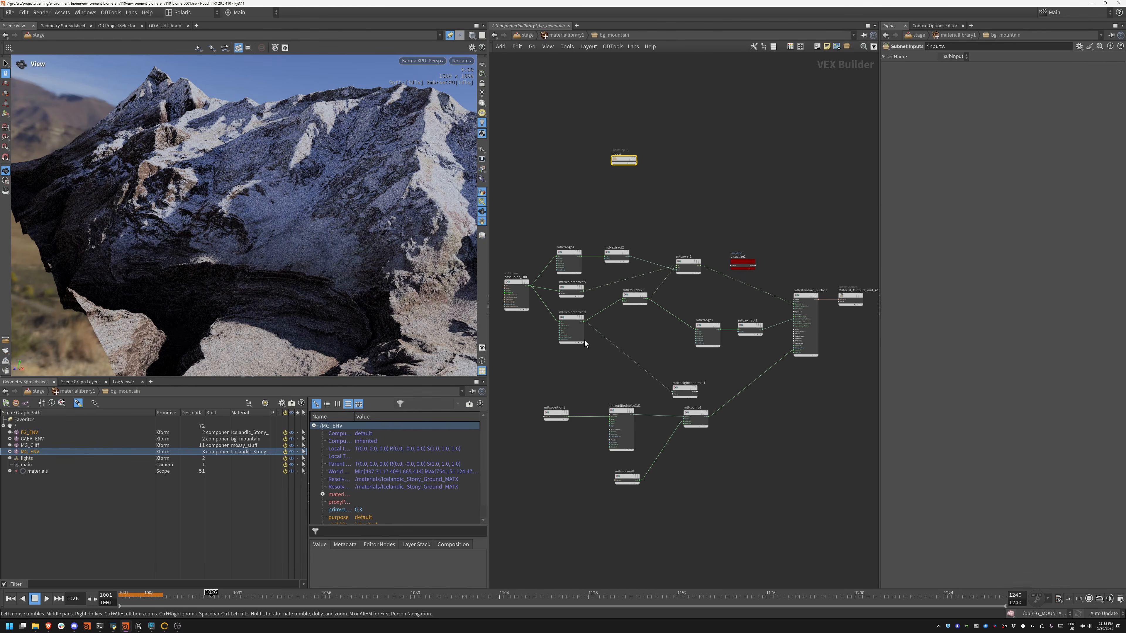
scroll(576, 345, "up", 5)
left_click(555, 268)
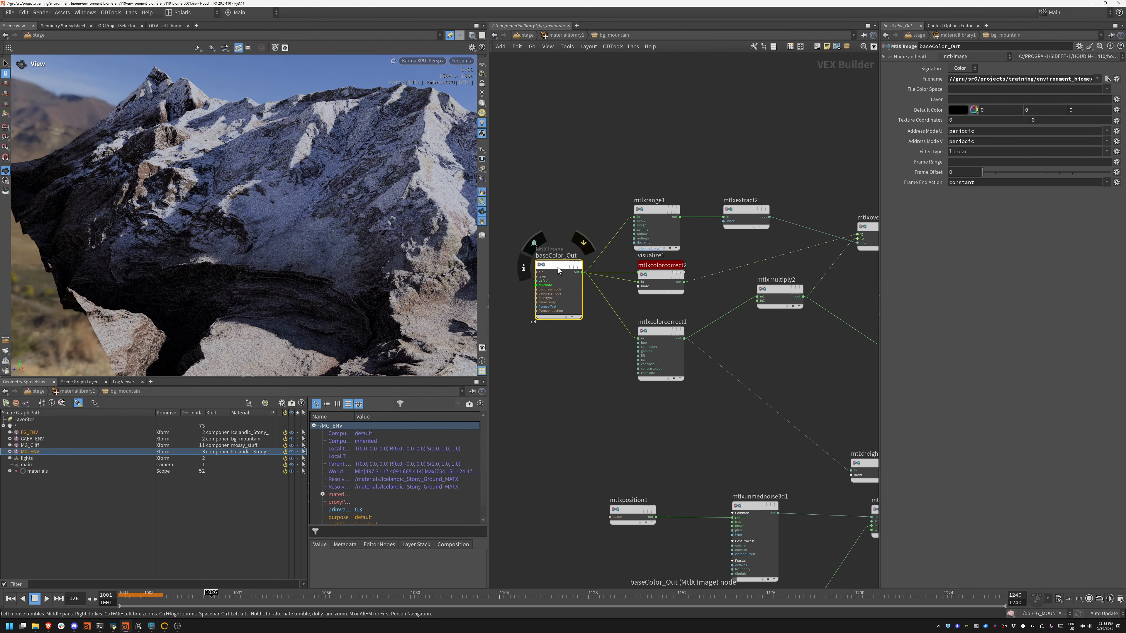
left_click_drag(658, 266, 629, 145)
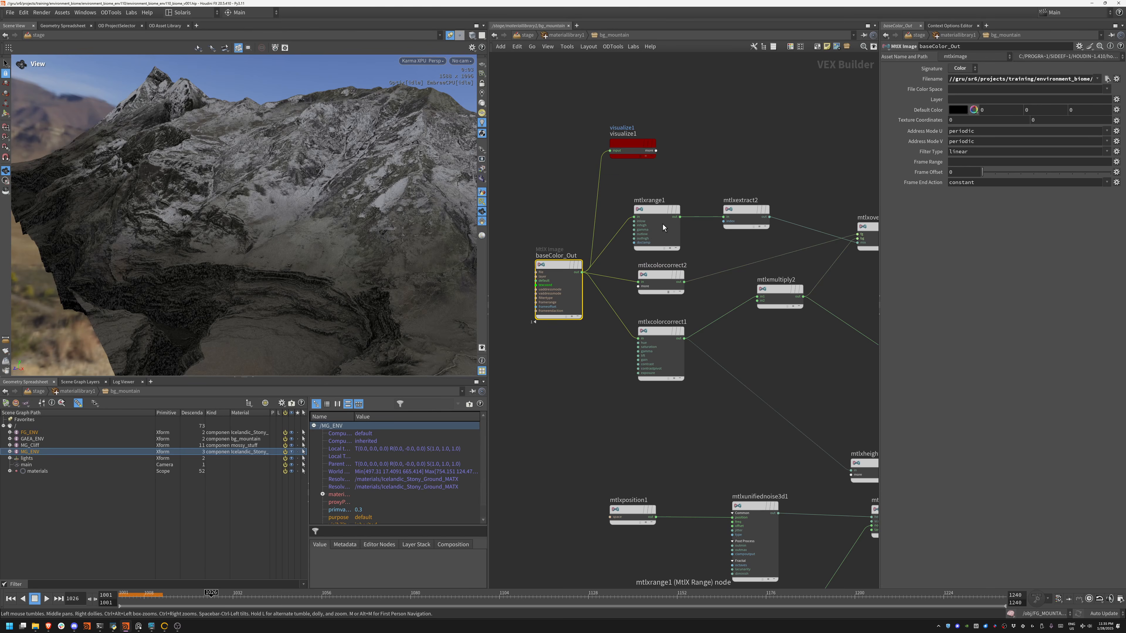
- Follow the bg_mountain graph to mtlxextract1 and preview its output with the Visualize node placed below the standard surface
middle_click_drag(786, 357, 650, 297)
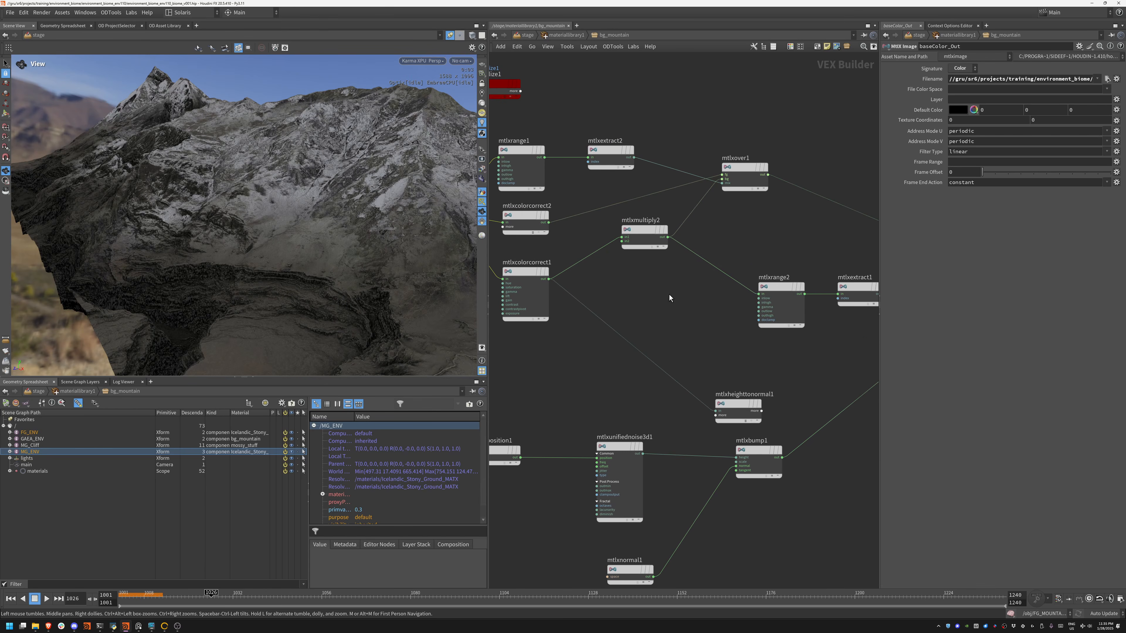
middle_click_drag(836, 289, 667, 258)
left_click(689, 259)
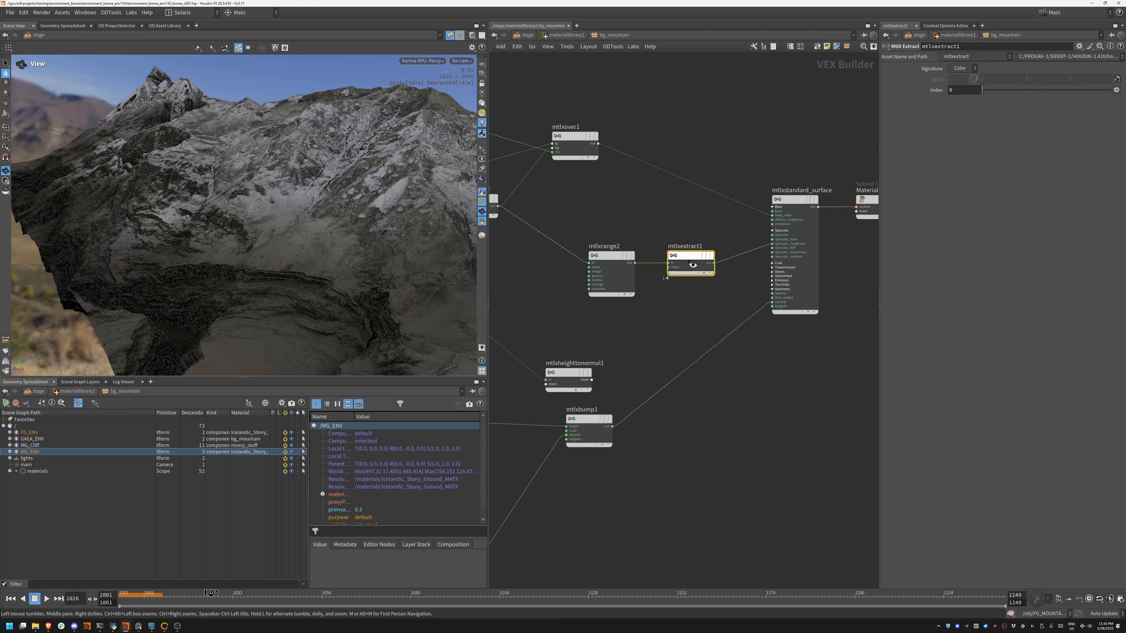
left_click(688, 261)
left_click_drag(798, 265, 782, 354)
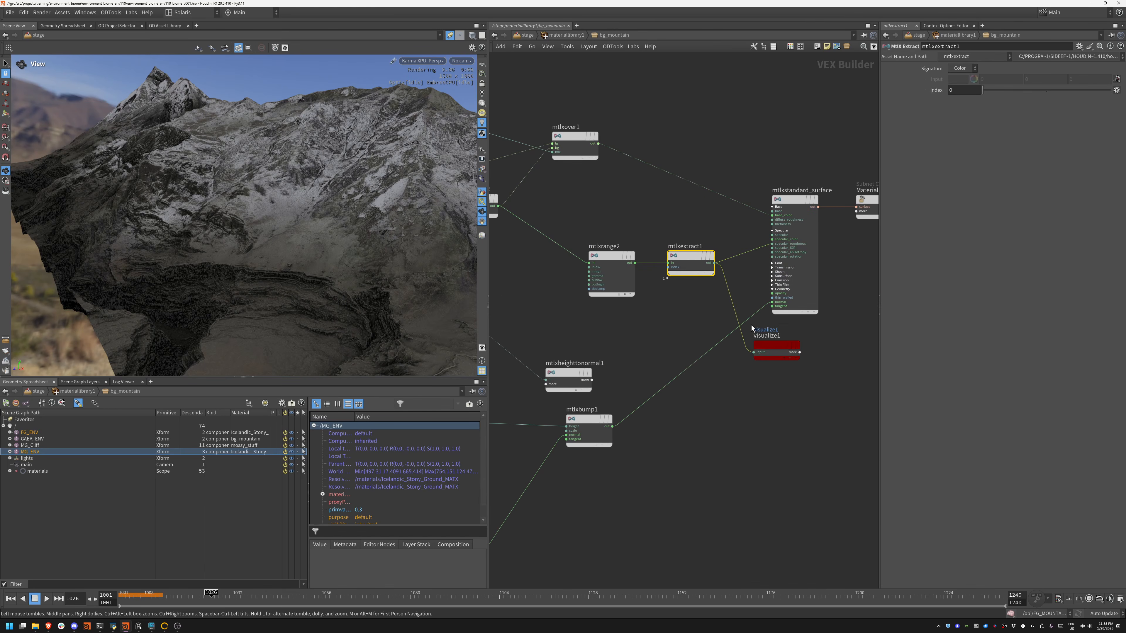
- Preview the mtlxunifiednoise3d1 noise on the mountain and follow its connection through mtlxbump1 to the standard surface
middle_click_drag(596, 347, 776, 205)
middle_click_drag(588, 216, 536, 233)
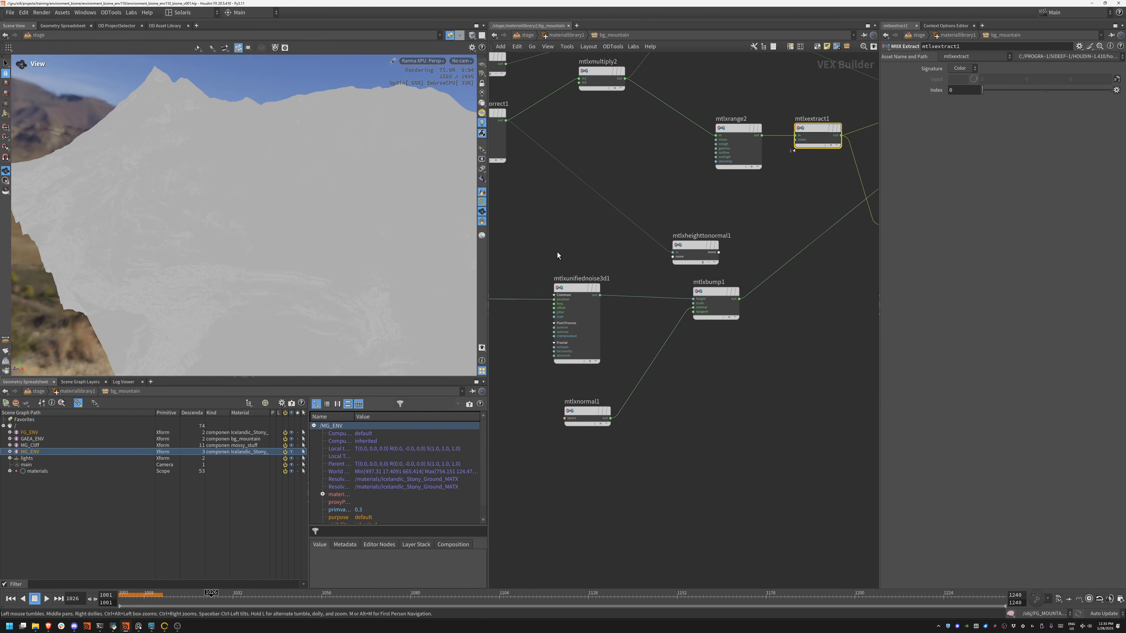
left_click(576, 288)
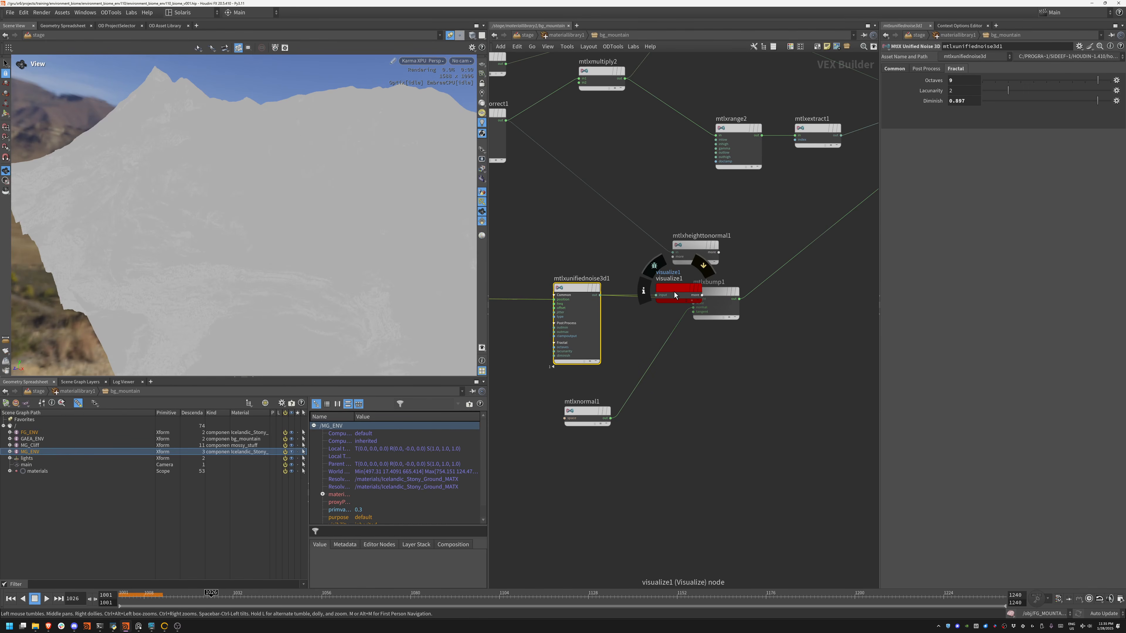
left_click_drag(674, 292, 698, 358)
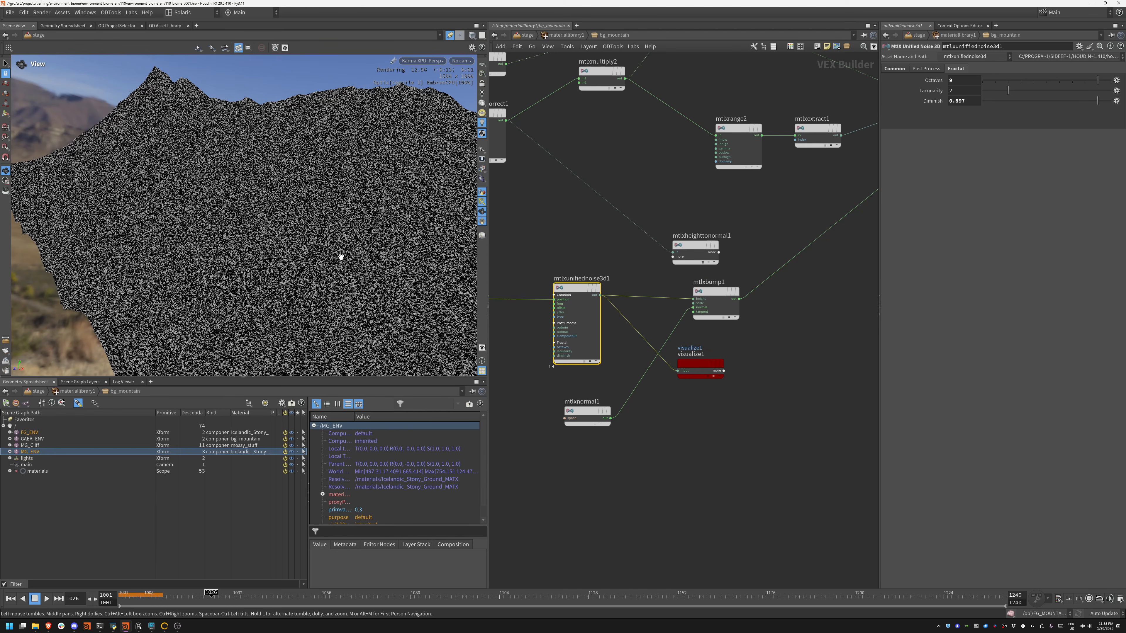
middle_click_drag(796, 182, 652, 237)
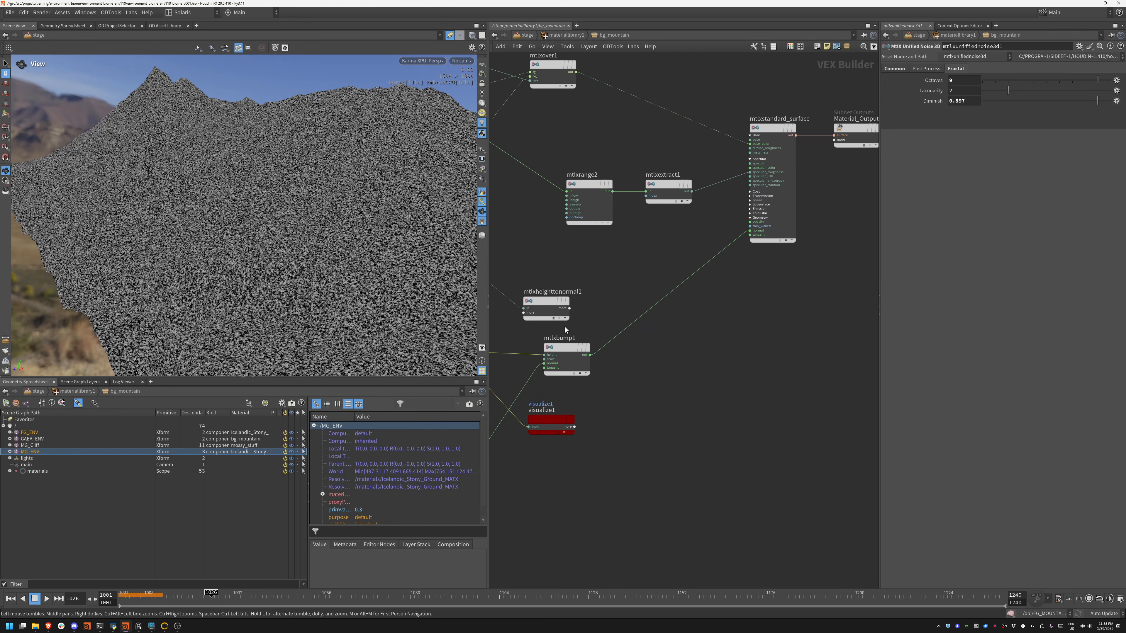
middle_click_drag(589, 324, 749, 286)
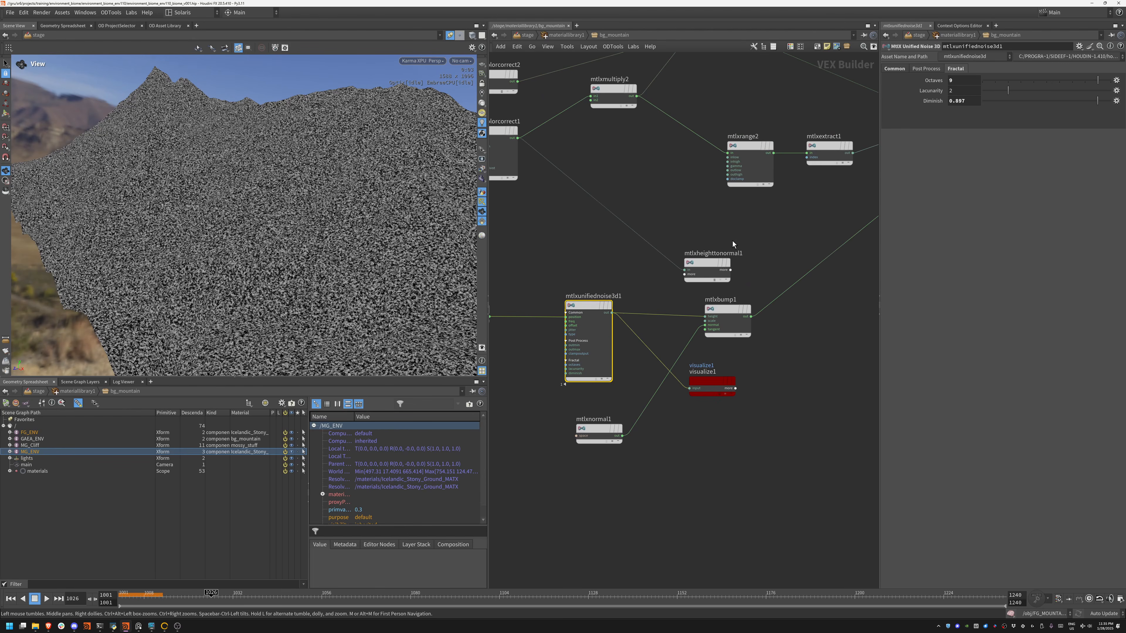
- Return the viewport from the noise preview to the full material and examine the midground cliff up close
mouse_move(604, 286)
left_click(569, 38)
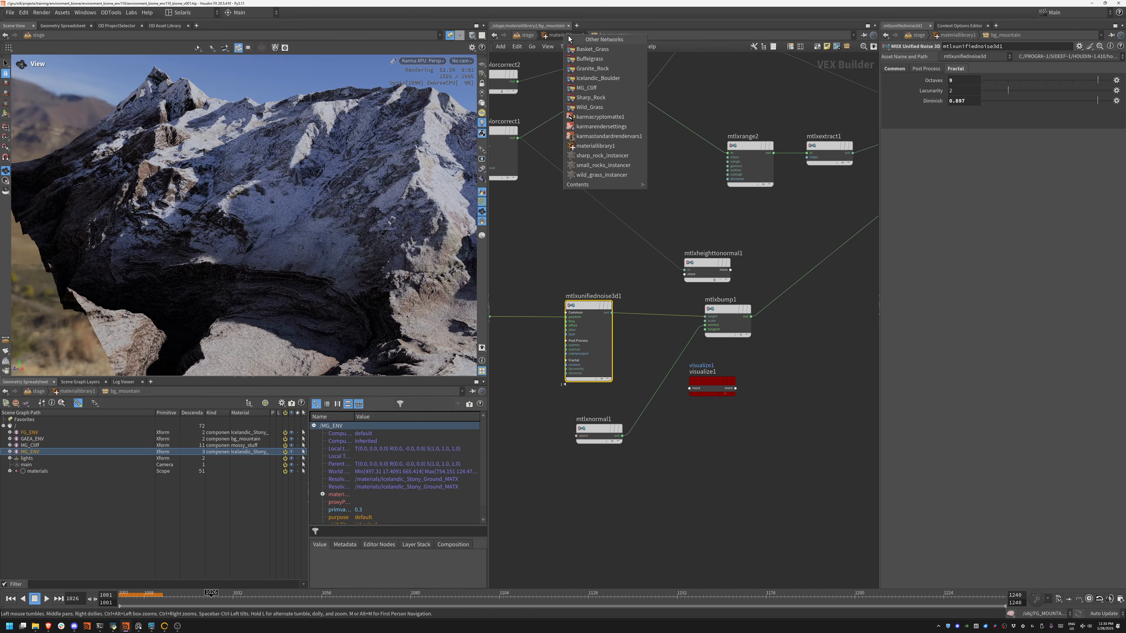
left_click(543, 71)
left_click_drag(205, 204, 230, 237)
right_click_drag(262, 220, 213, 246)
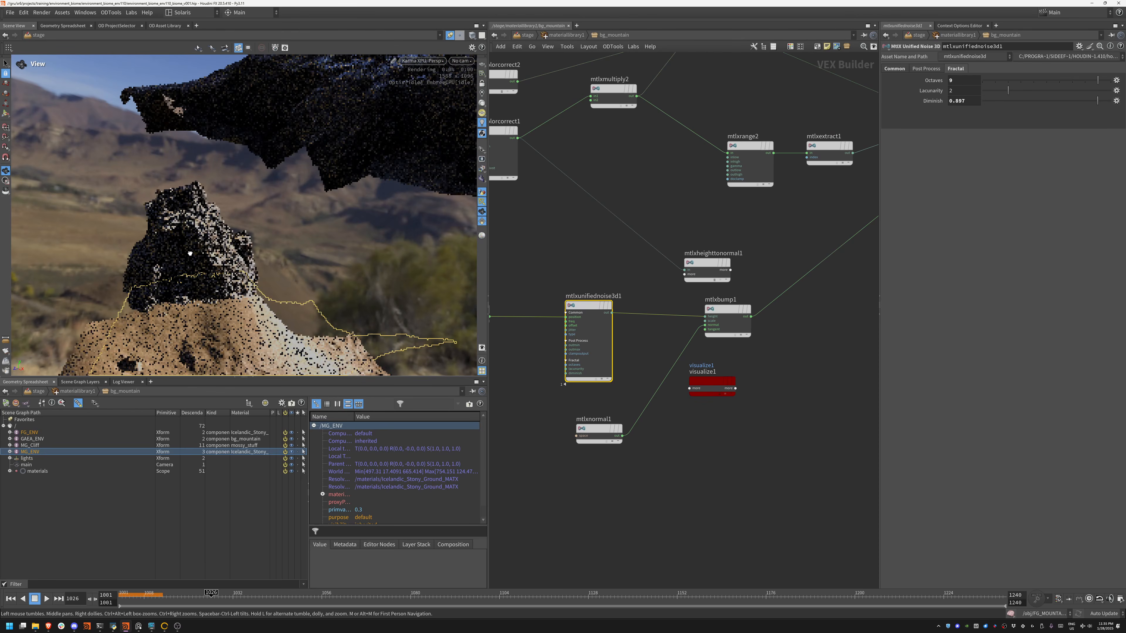
left_click_drag(213, 246, 172, 255)
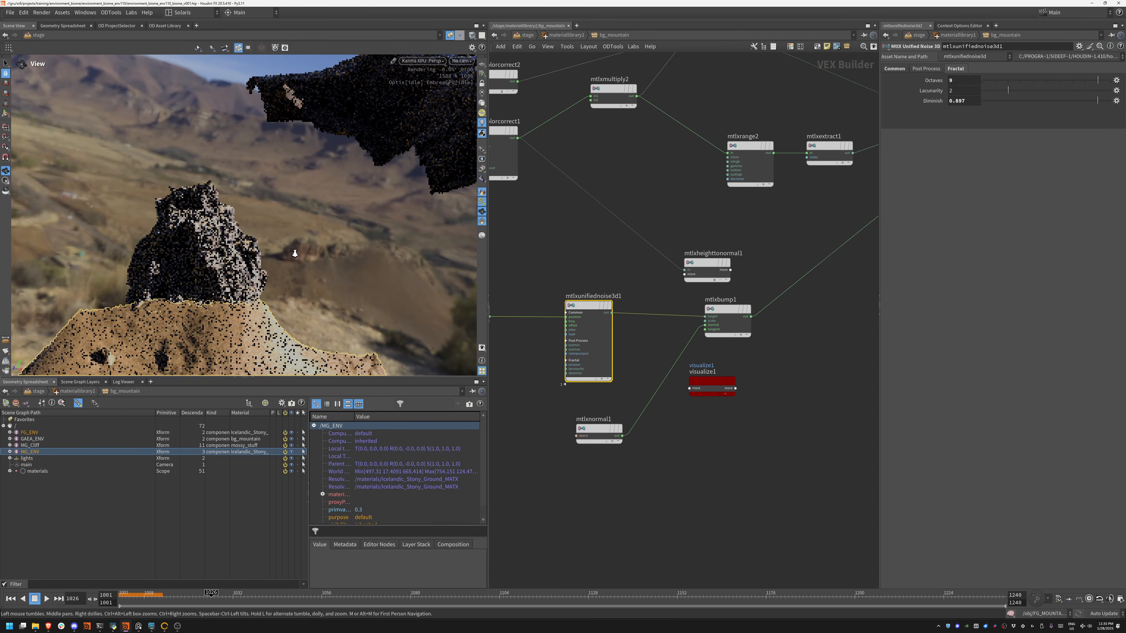
middle_click_drag(260, 252, 361, 216)
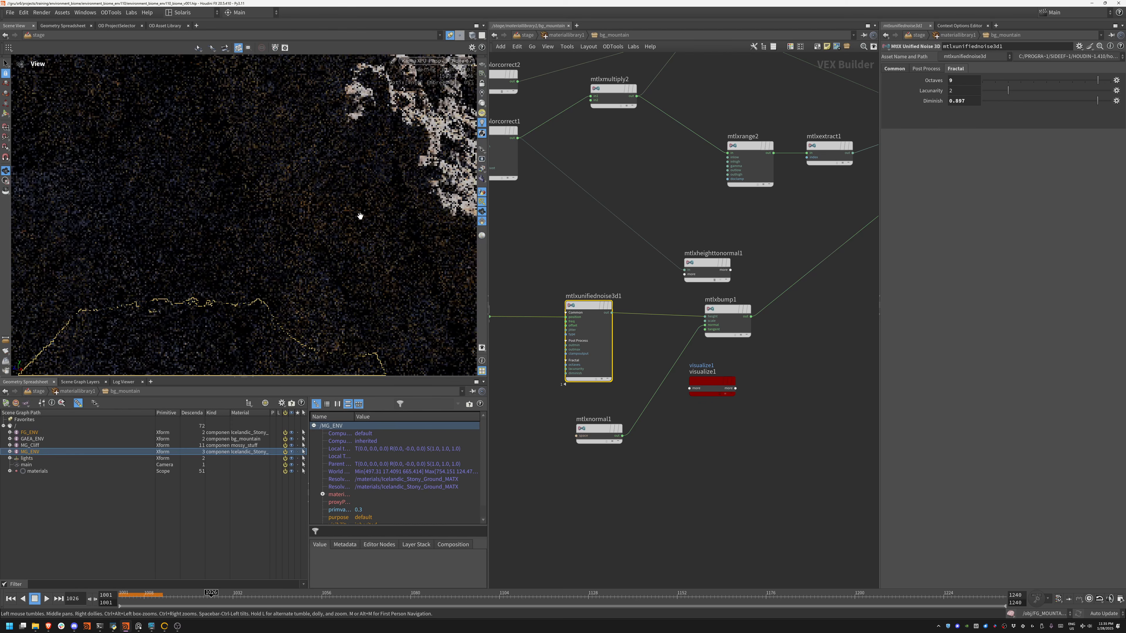
right_click_drag(361, 216, 137, 268)
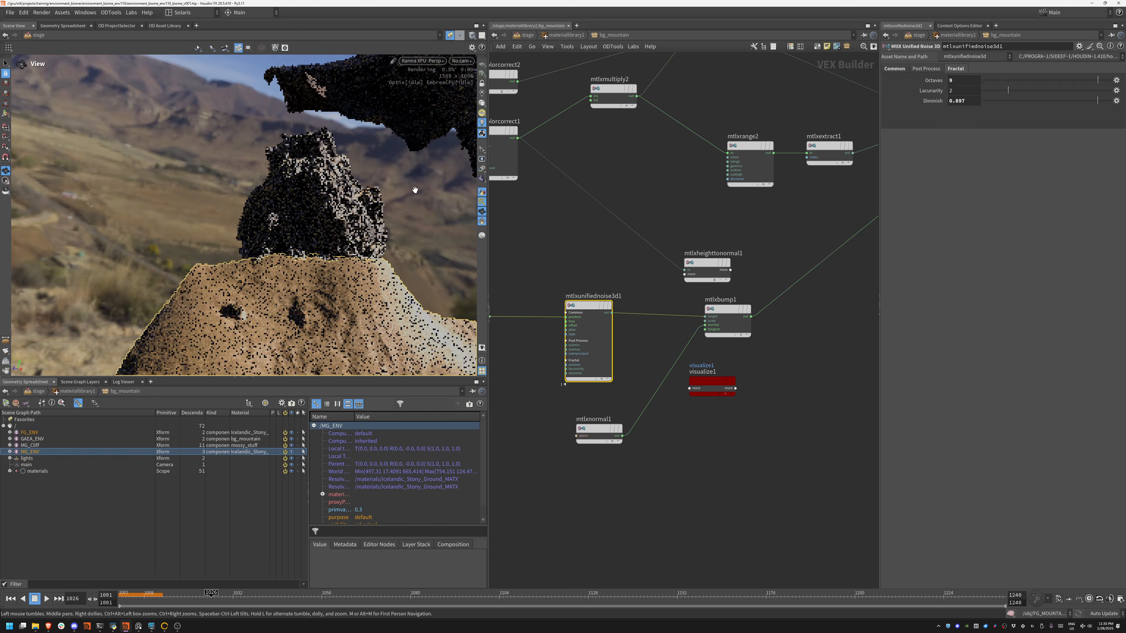
middle_click_drag(359, 195, 341, 196)
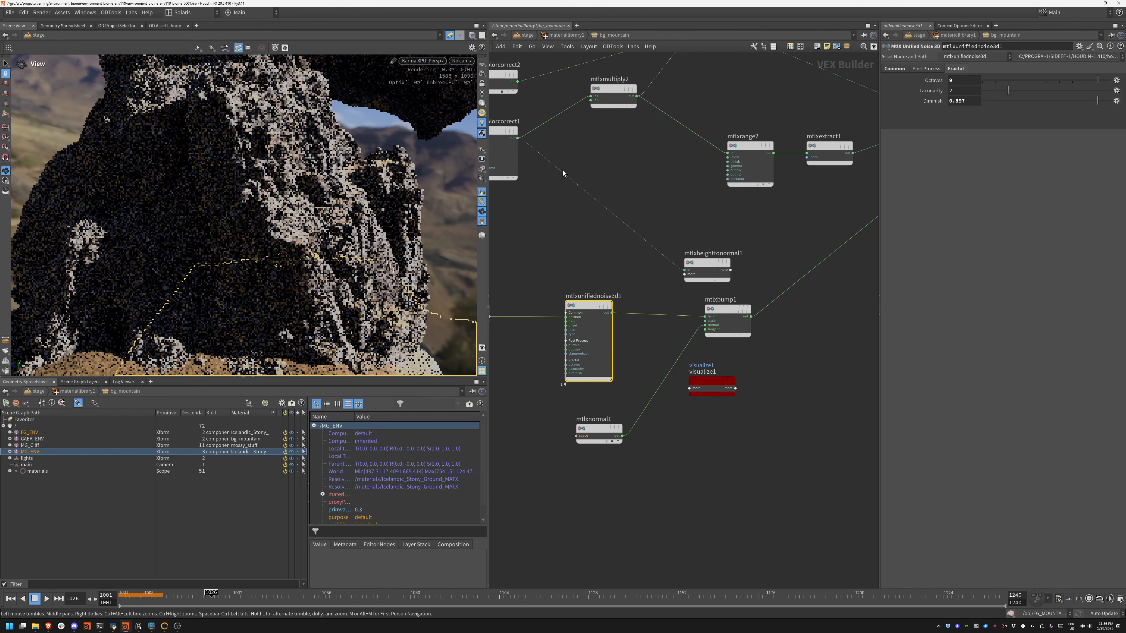
- Go back to the material library and open the mossy_stuff material's shader graph
left_click(574, 36)
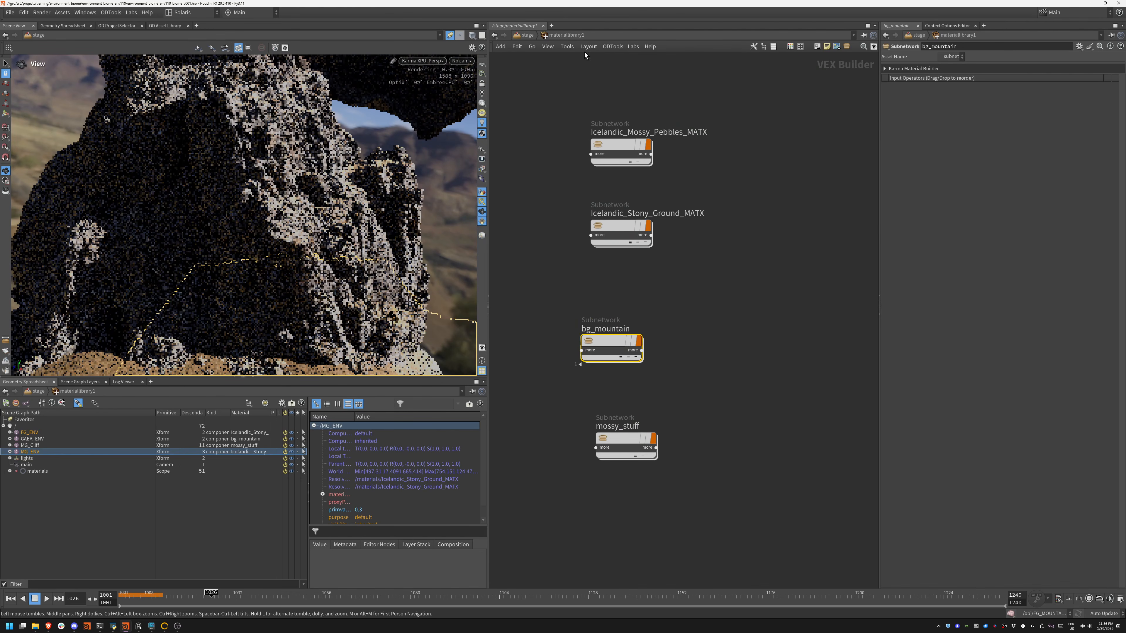
double_click(628, 443)
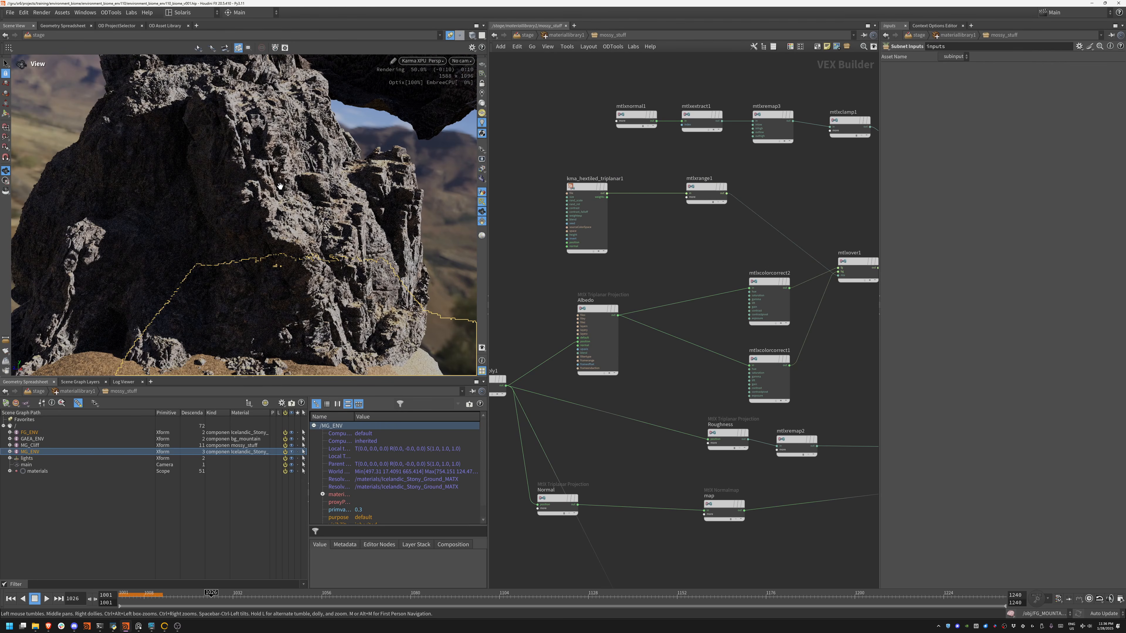
- Turn off the selection outline in the viewport and examine the cliff from another angle
left_click(482, 221)
left_click(482, 212)
left_click(482, 202)
left_click_drag(317, 191, 280, 201)
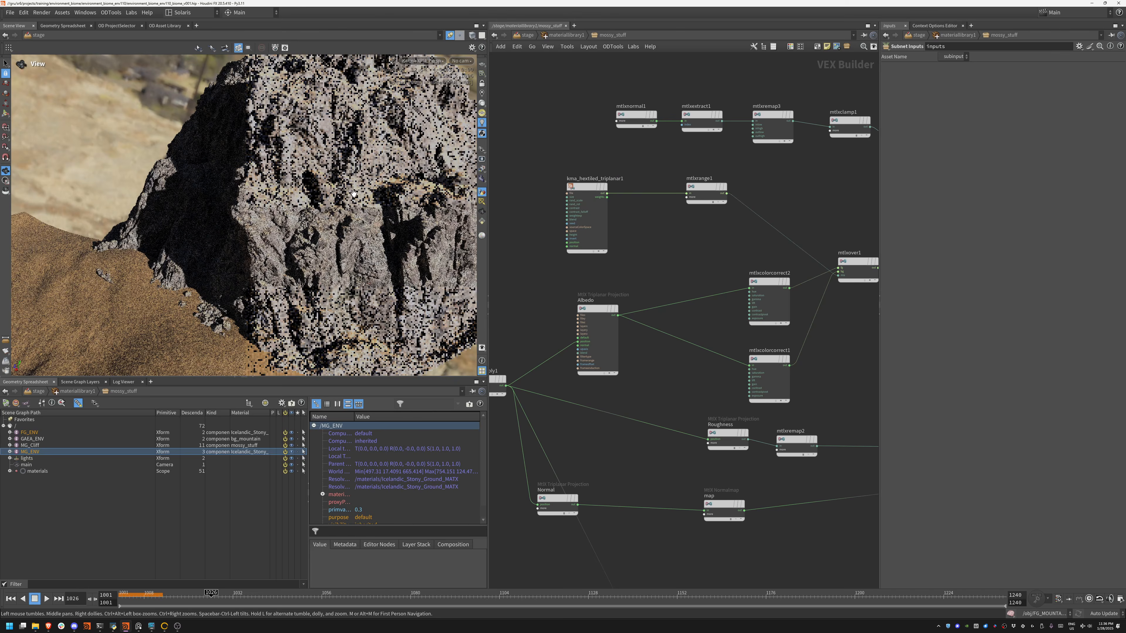
- Visualize the kma_hextiled_triplanar1 output on the cliff and move the visualizer node clear of mtlxrange1
left_click(584, 188, "ctrl")
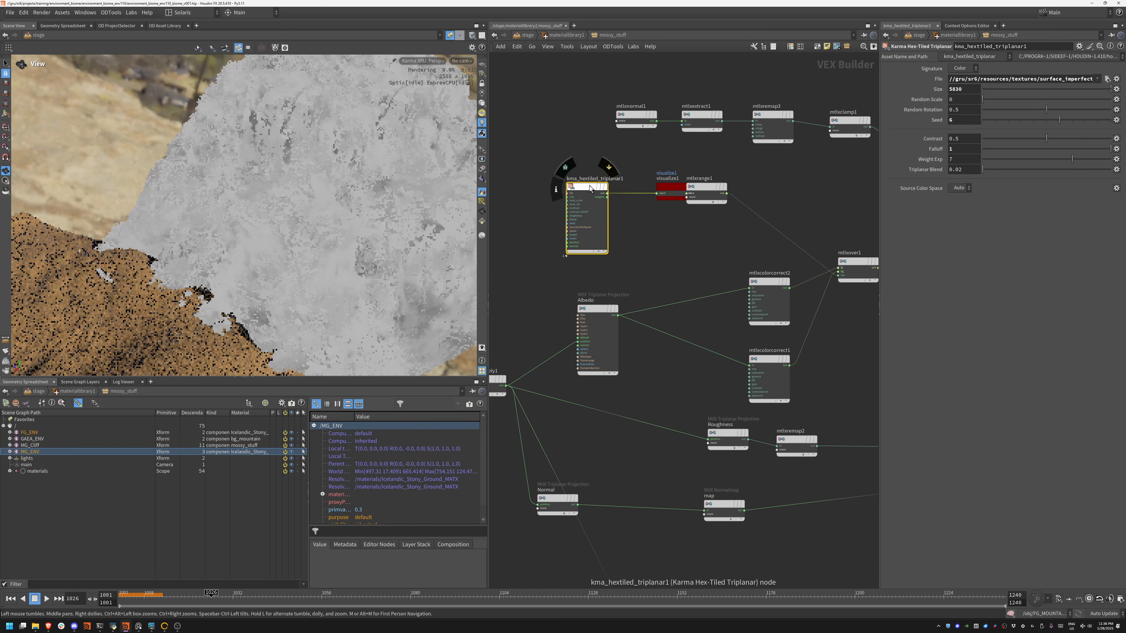
left_click_drag(683, 194, 661, 171)
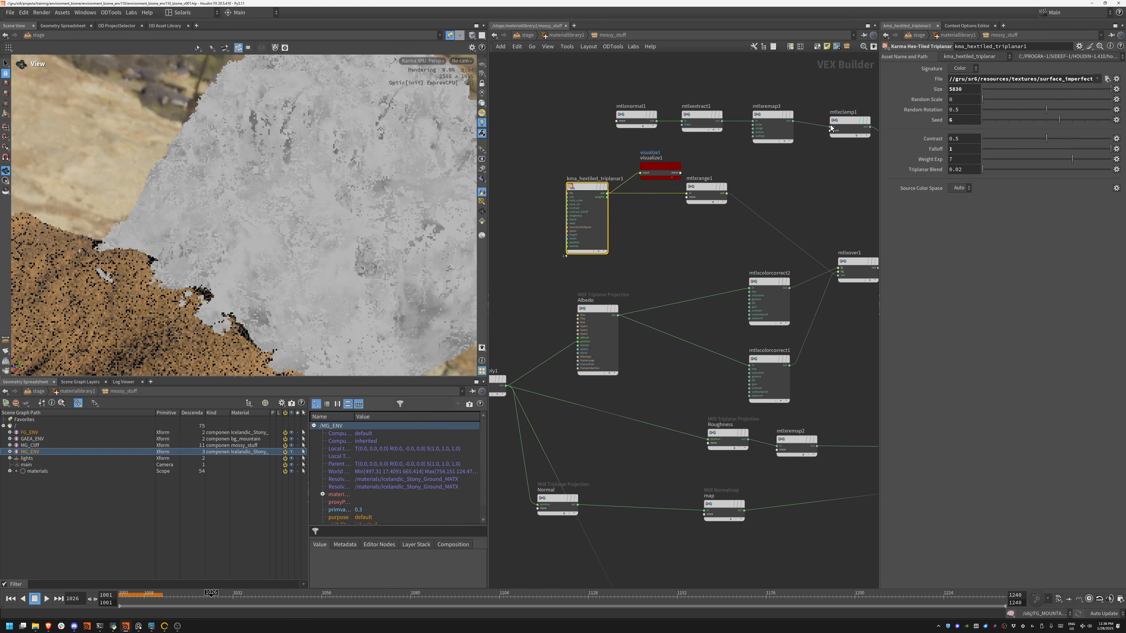
left_click_drag(266, 231, 399, 221)
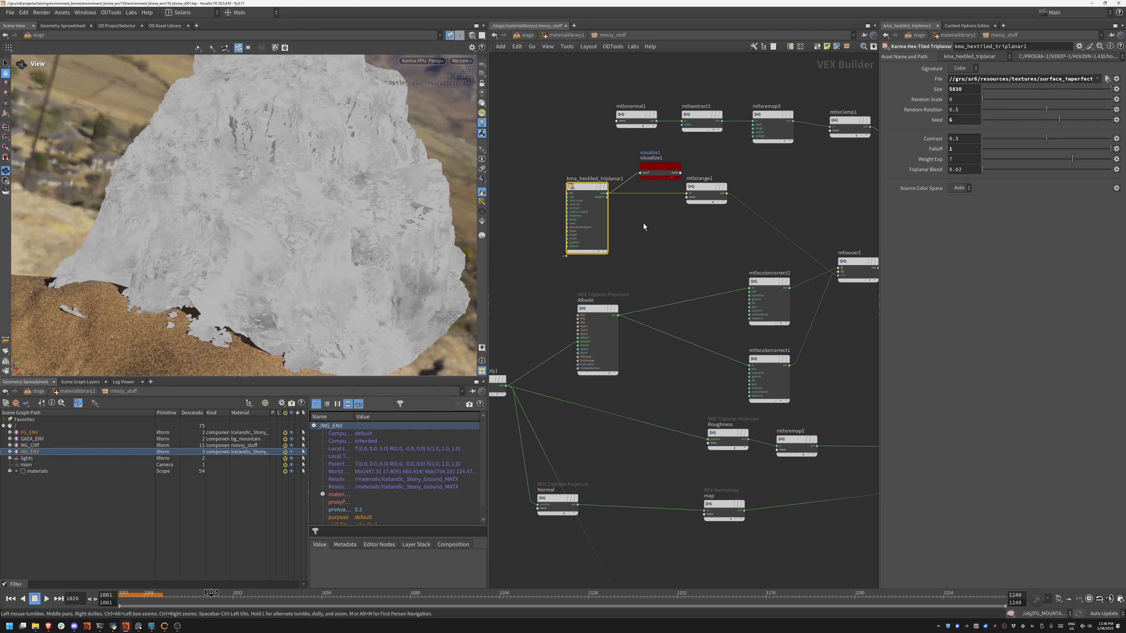
- Visualize the Albedo triplanar projection's output on the cliff in the viewport
middle_click_drag(647, 232, 611, 202)
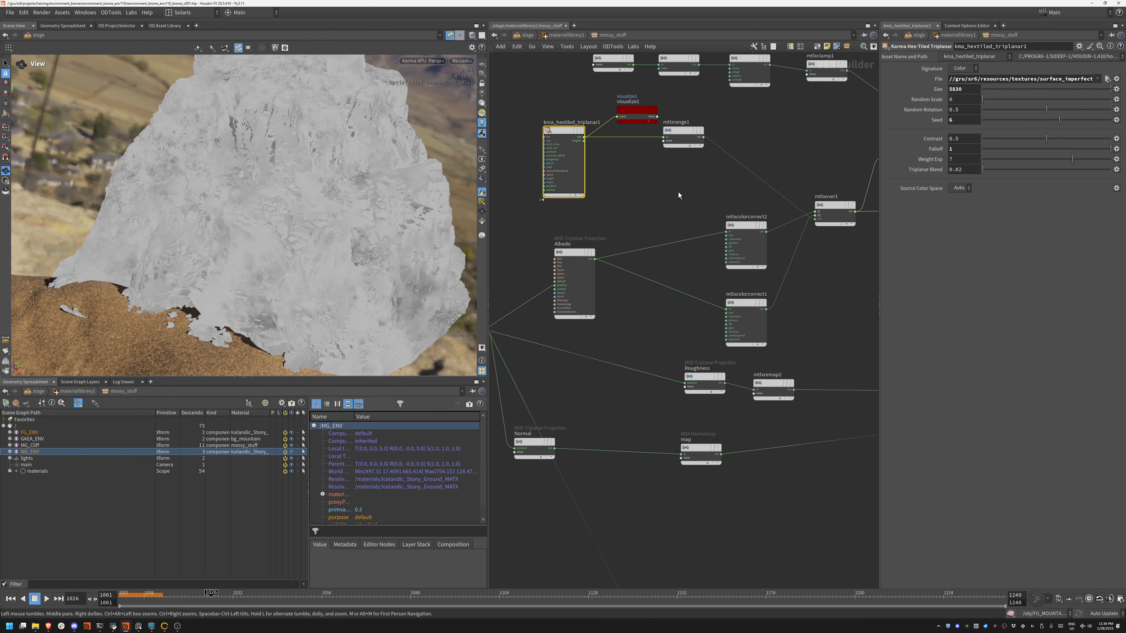
mouse_move(706, 182)
middle_mouse_down()
mouse_move(646, 311)
mouse_move(589, 311)
mouse_move(605, 210)
mouse_move(705, 179)
middle_mouse_up()
left_click(569, 249)
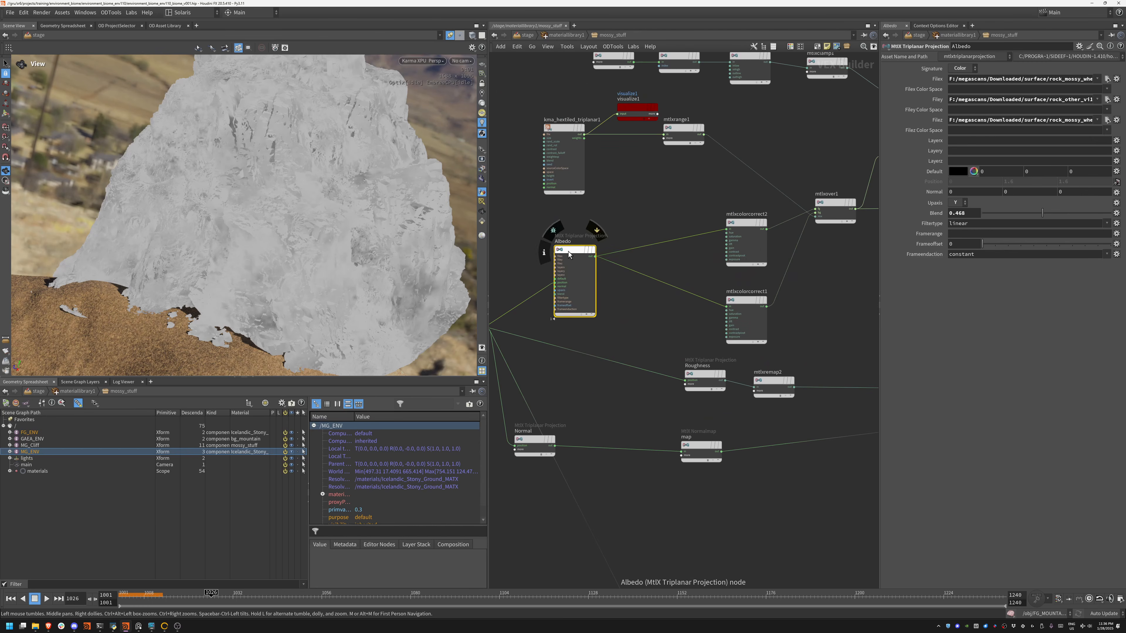
key("x")
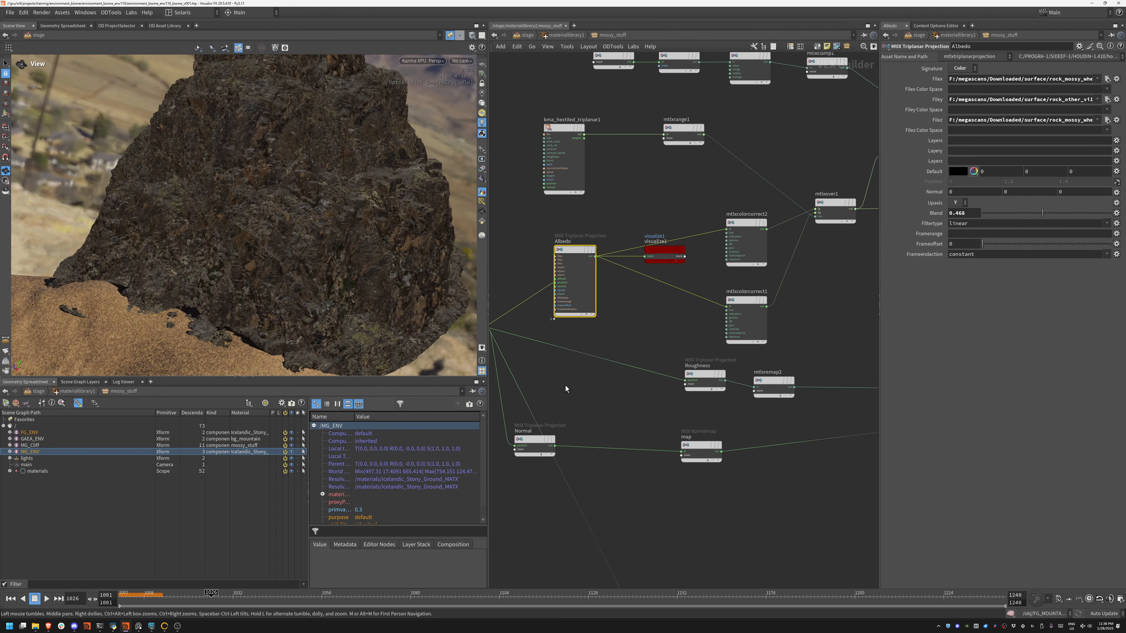
- Review the material network through to its surface output and visualize the mtlxremap2 node after Roughness
middle_click_drag(587, 409, 660, 277)
middle_click_drag(839, 211, 563, 374)
middle_click_drag(733, 335, 525, 367)
middle_click_drag(597, 409, 565, 242)
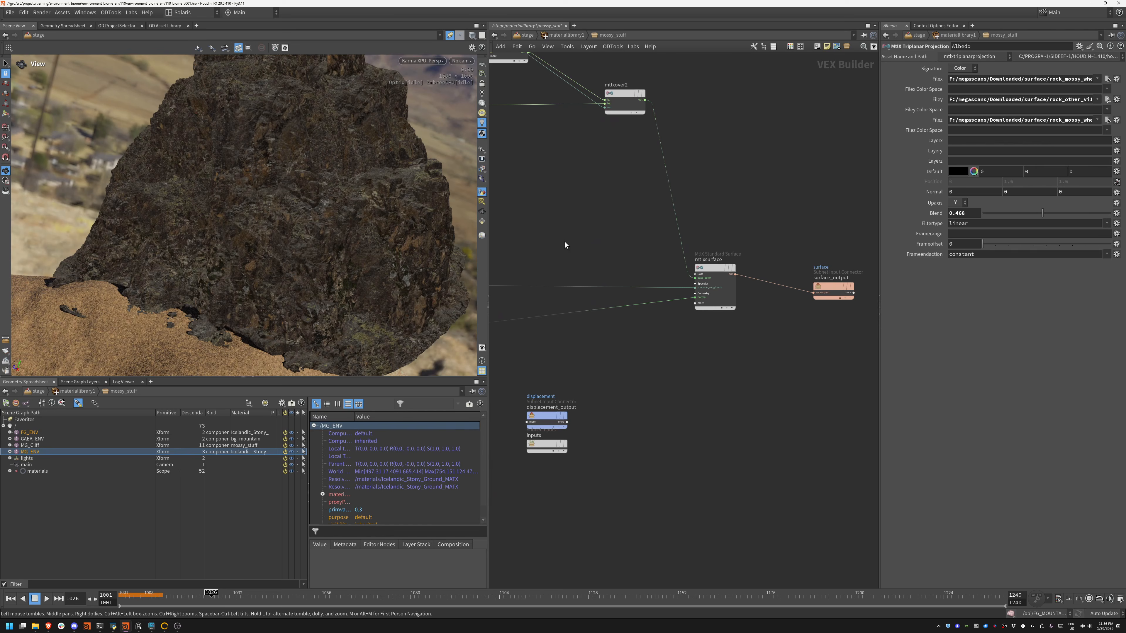
middle_click_drag(596, 163, 831, 229)
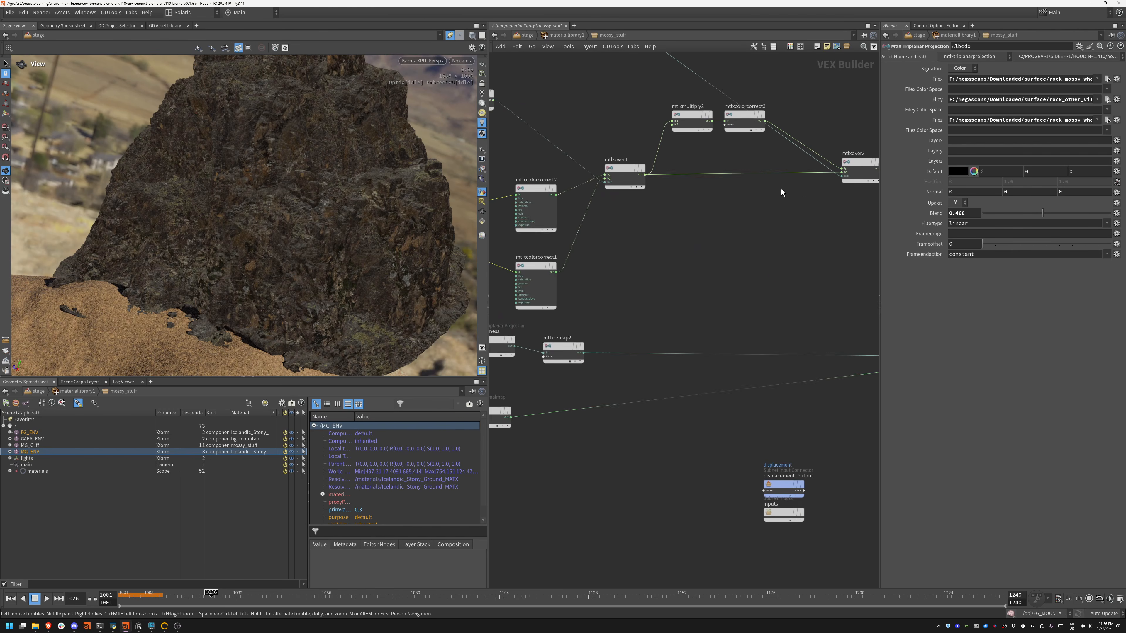
middle_click_drag(760, 138, 637, 209)
middle_click_drag(744, 381, 937, 276)
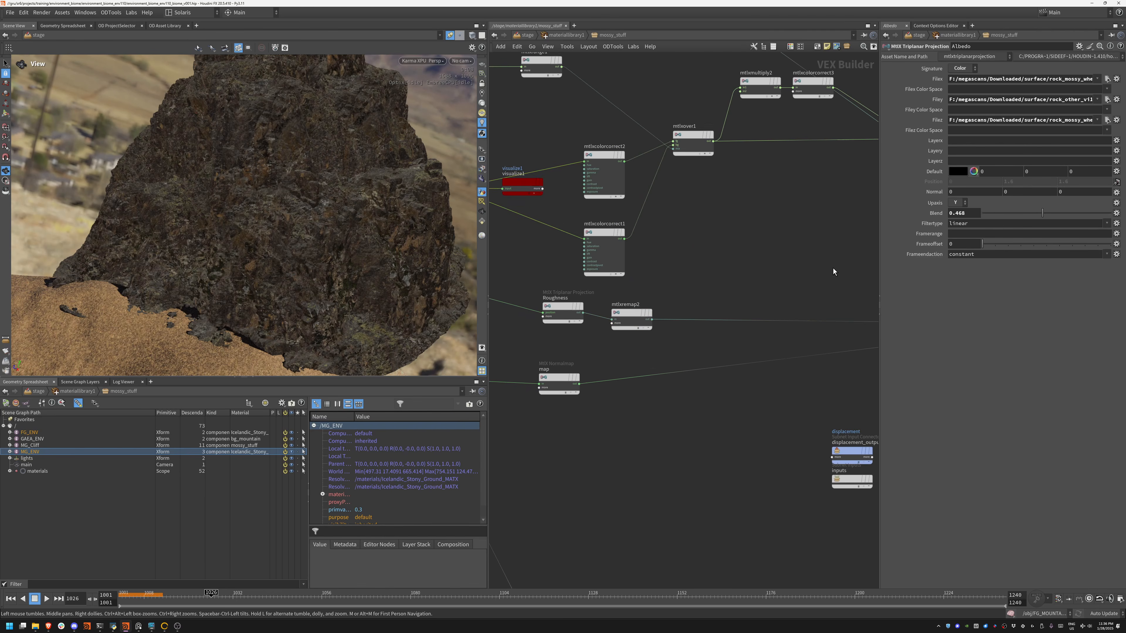
left_click(629, 313)
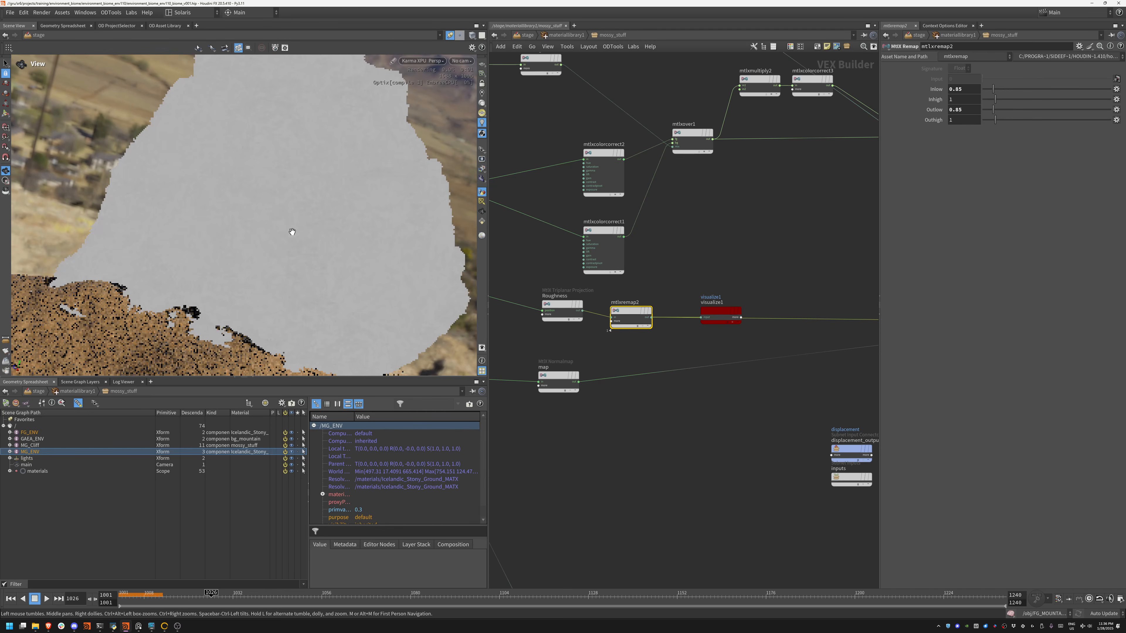
- Return to the stage network and switch the viewport from Karma XPU to the standard viewport renderer
left_click(560, 37)
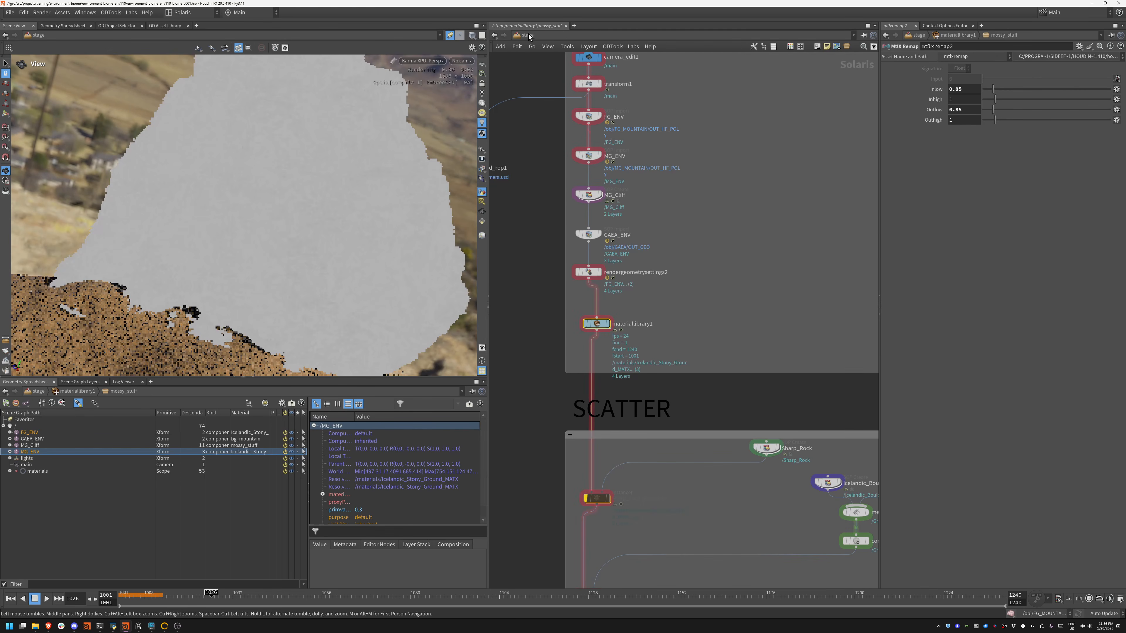
left_click(417, 61)
left_click(426, 95)
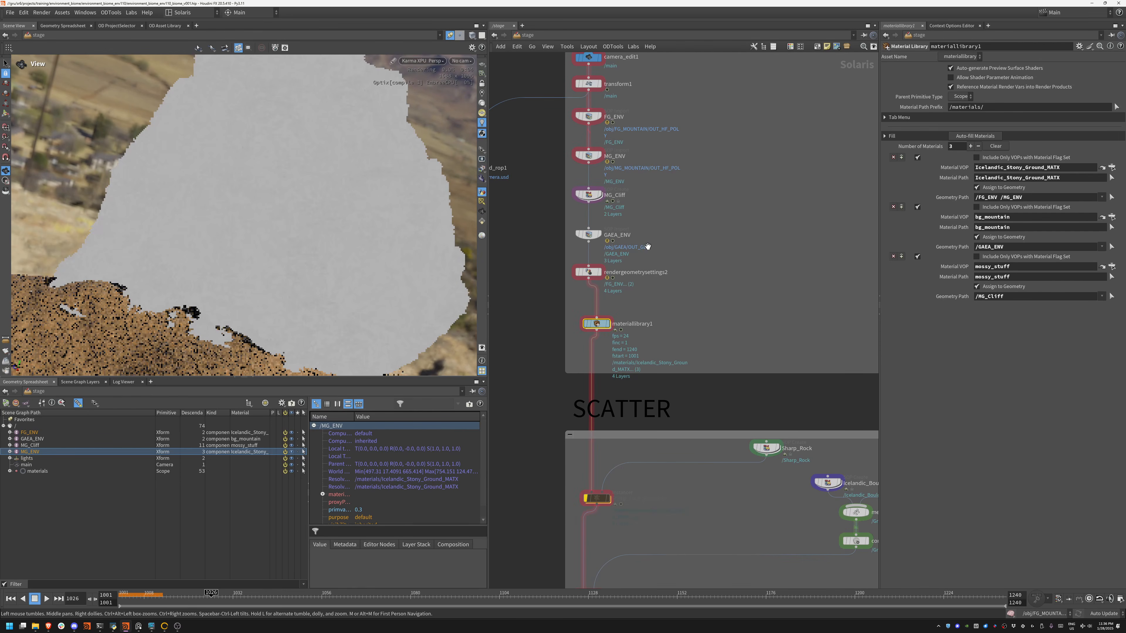
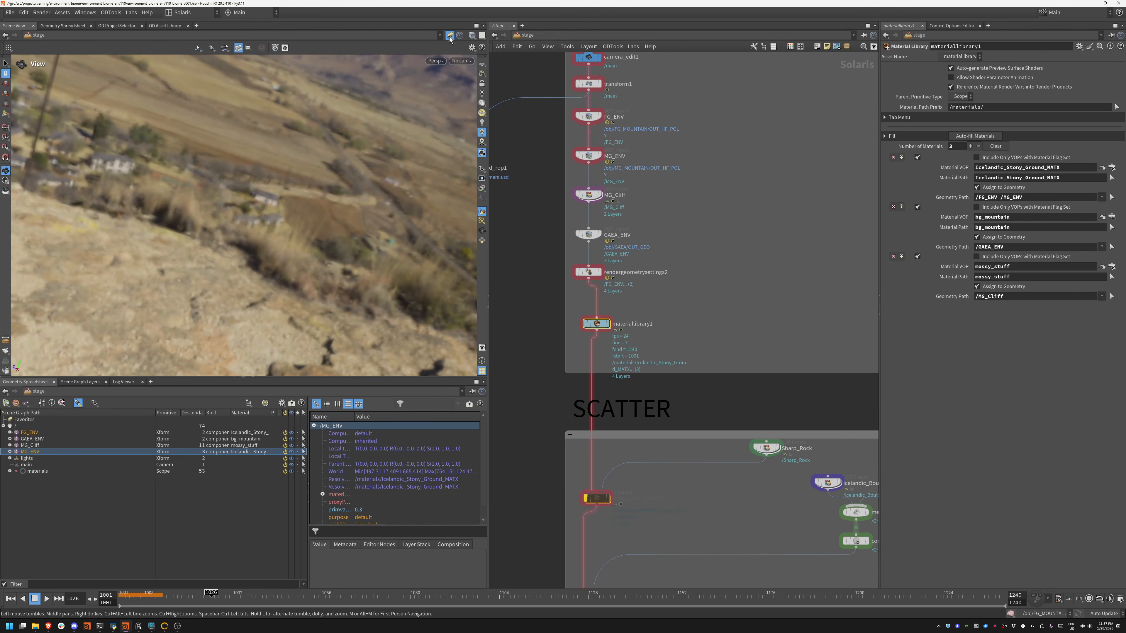
left_click_drag(330, 195, 290, 232)
right_click_drag(290, 232, 247, 267)
middle_click_drag(683, 197, 727, 329)
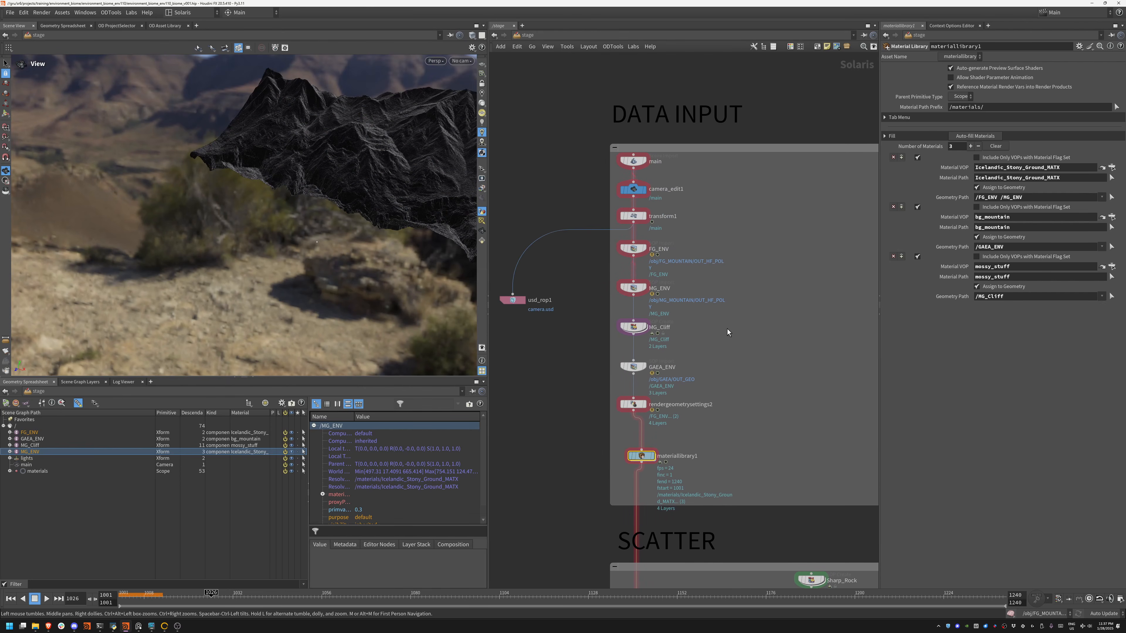
middle_click_drag(650, 348, 732, 277)
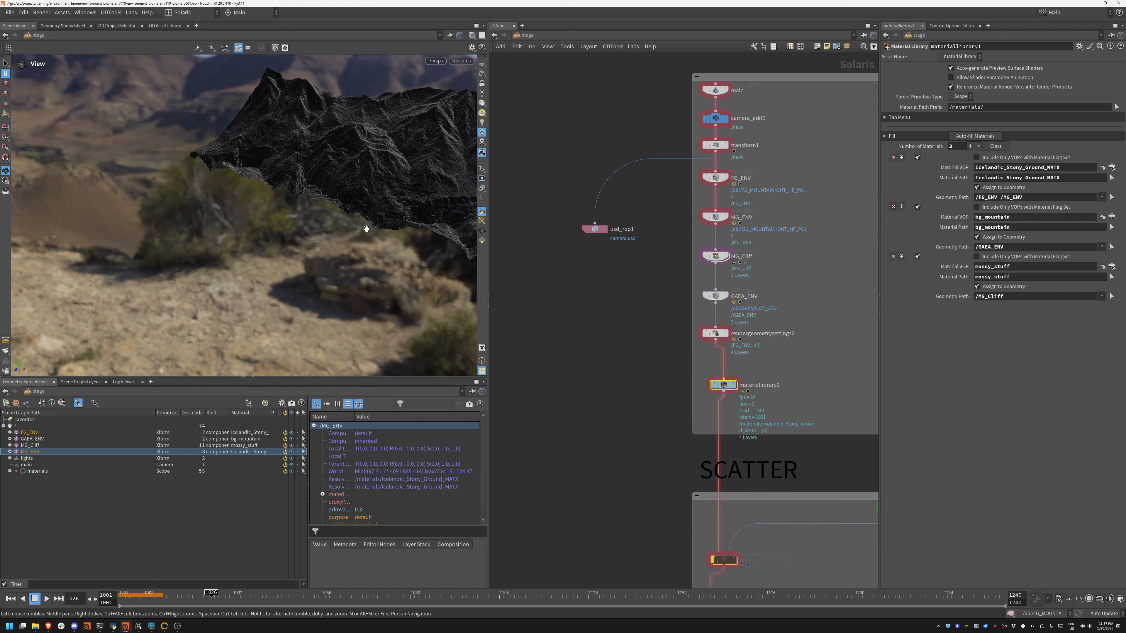
- Show the assets of the F:/megascans/Downloaded/3d folder in the OD Asset Library
left_click(169, 26)
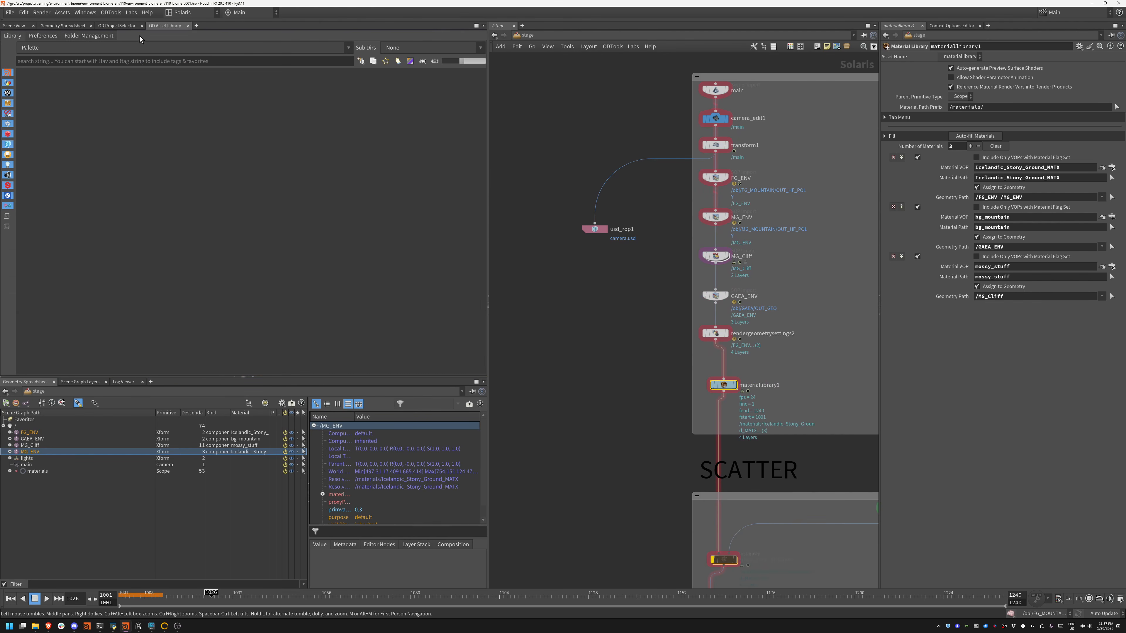
left_click(111, 13)
left_click(116, 12)
left_click(78, 51)
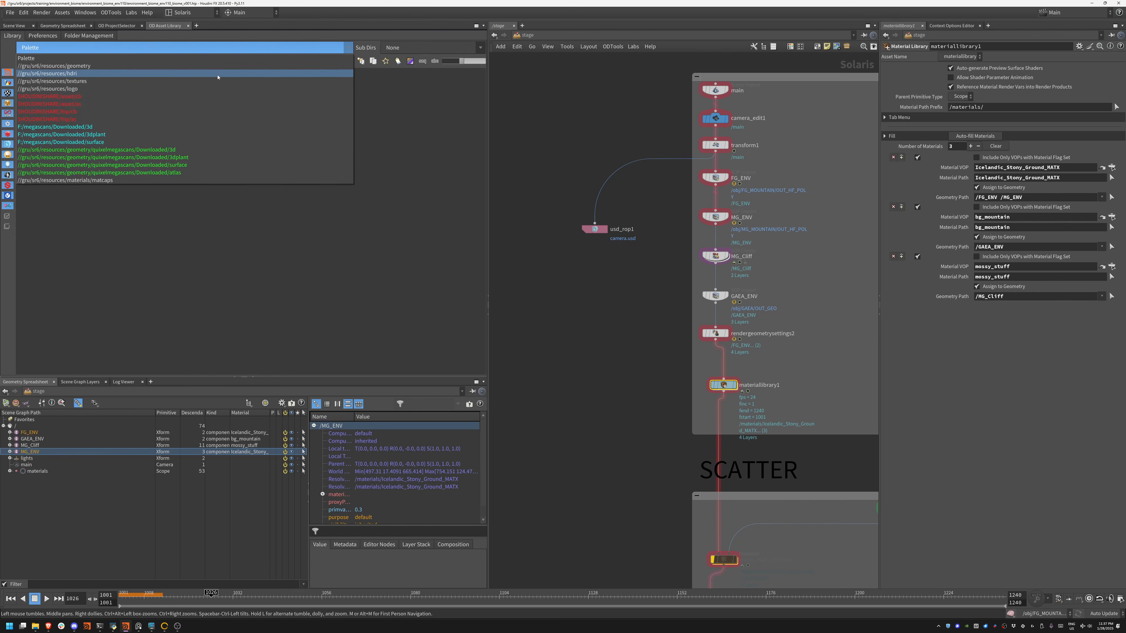
left_click(91, 128)
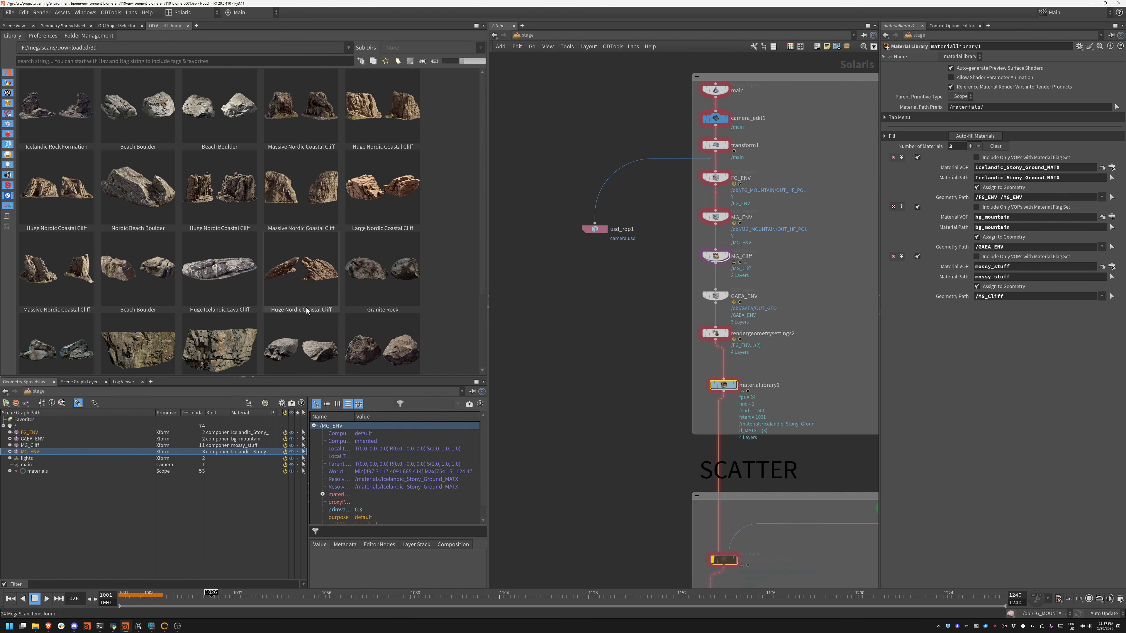
- Open Quixel Bridge, look at the Desert Outback Ground Dirt surface's details, and return to Houdini
key("super")
type("bridge")
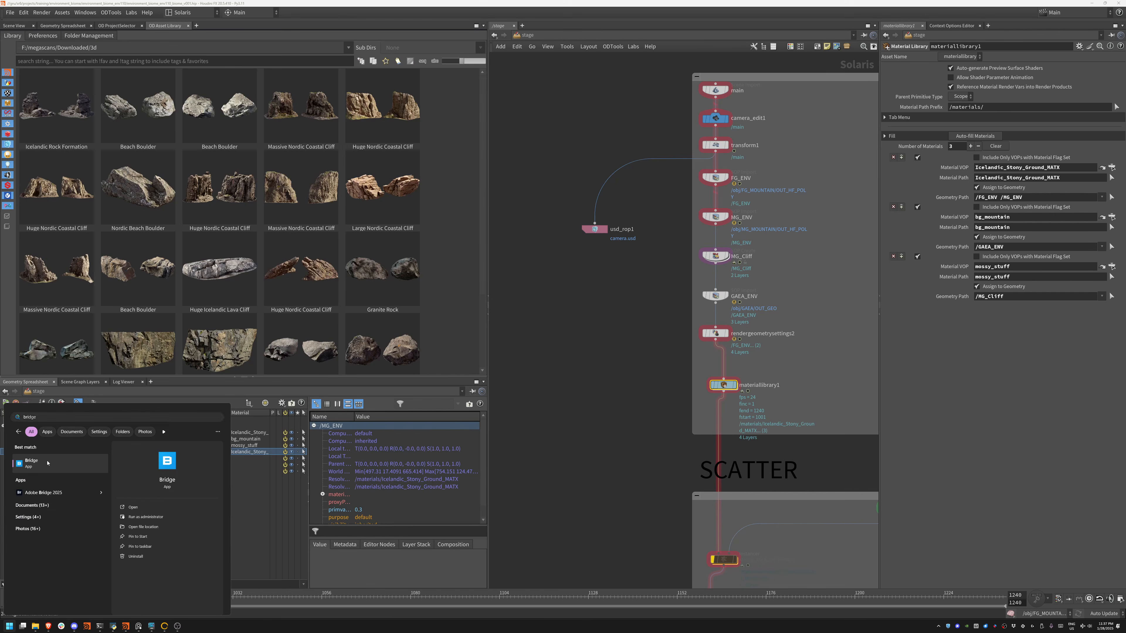
left_click(47, 464)
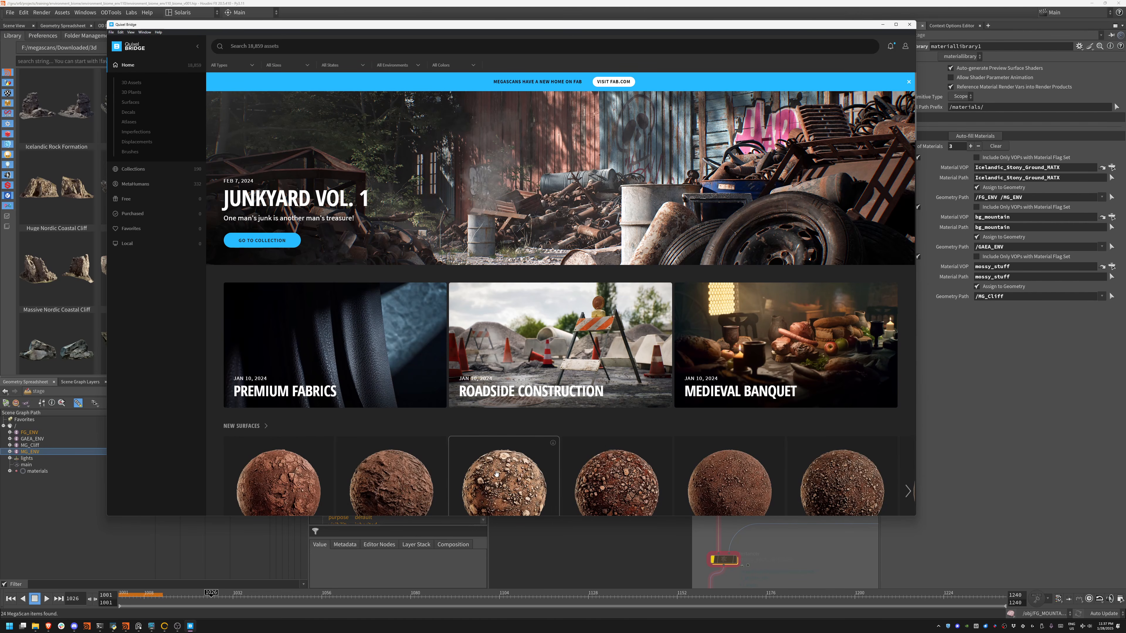
left_click(522, 461)
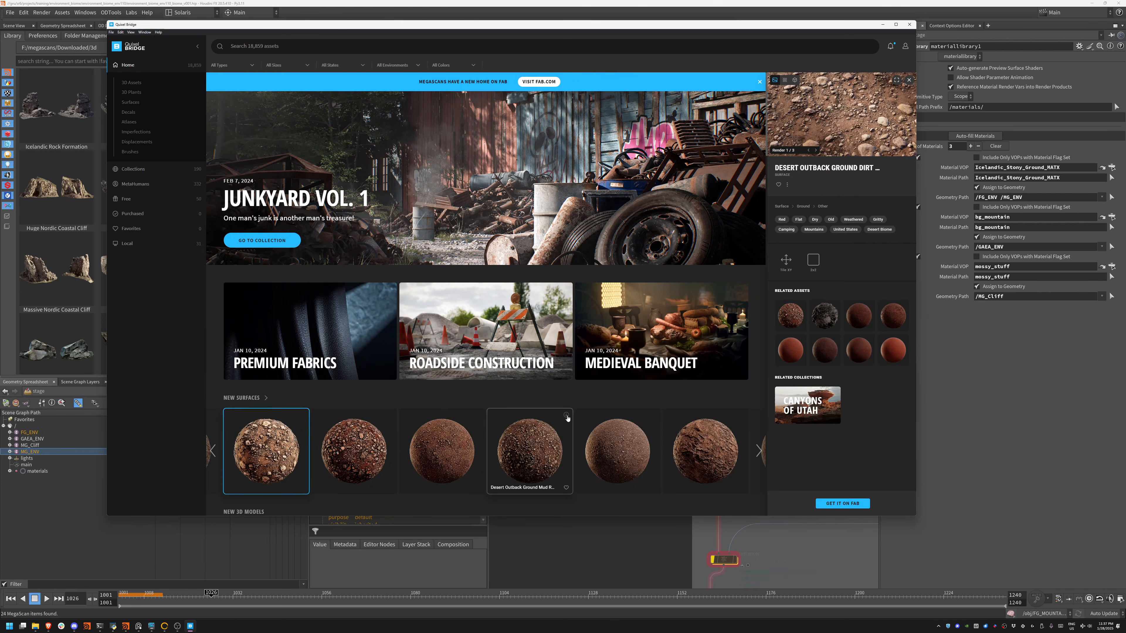
left_click(883, 25)
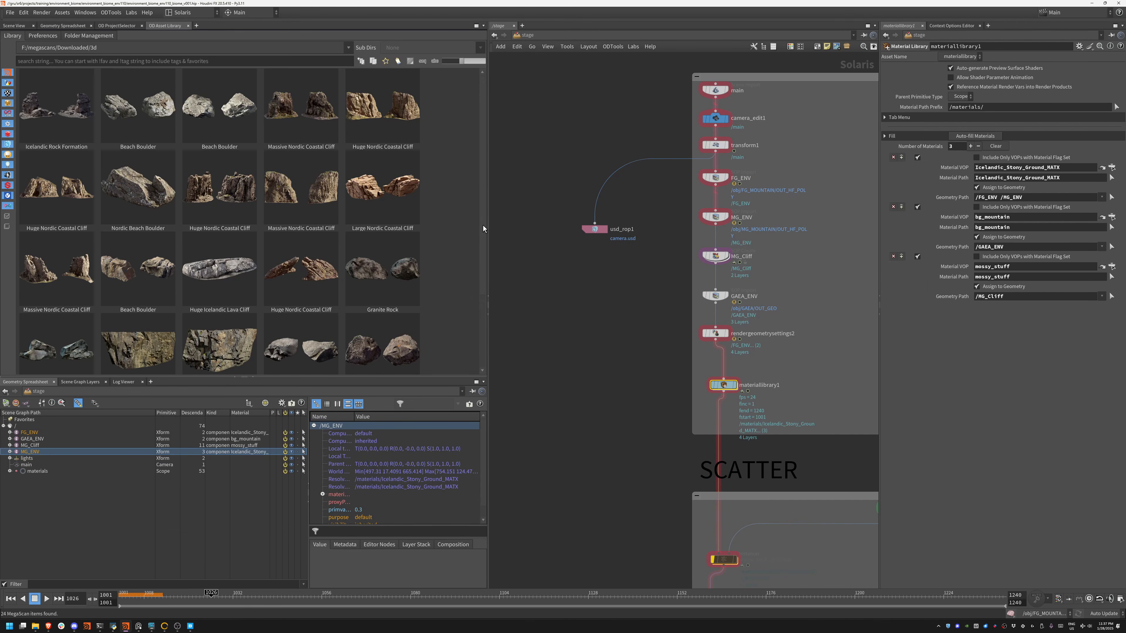
- Import the Large Nordic Coastal Cliff asset into the stage with MaterialX as the renderer
scroll(480, 230, "down", 2)
scroll(480, 144, "up", 2)
middle_click_drag(585, 324, 528, 189)
middle_click_drag(804, 309, 532, 177)
middle_click_drag(691, 387, 588, 251)
double_click(401, 195)
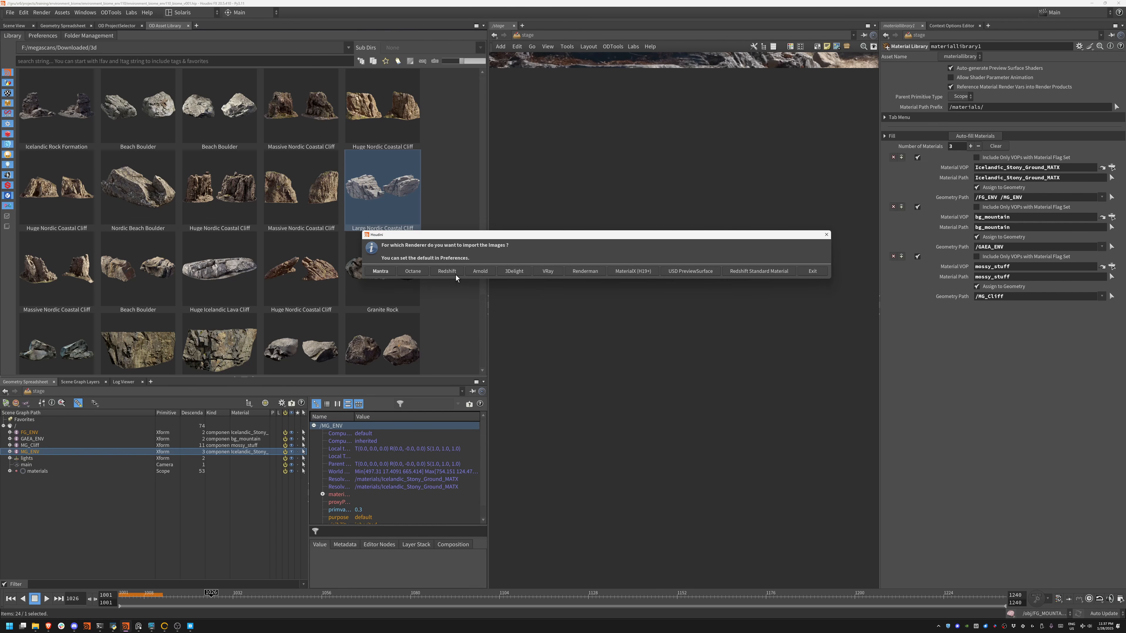
left_click(640, 273)
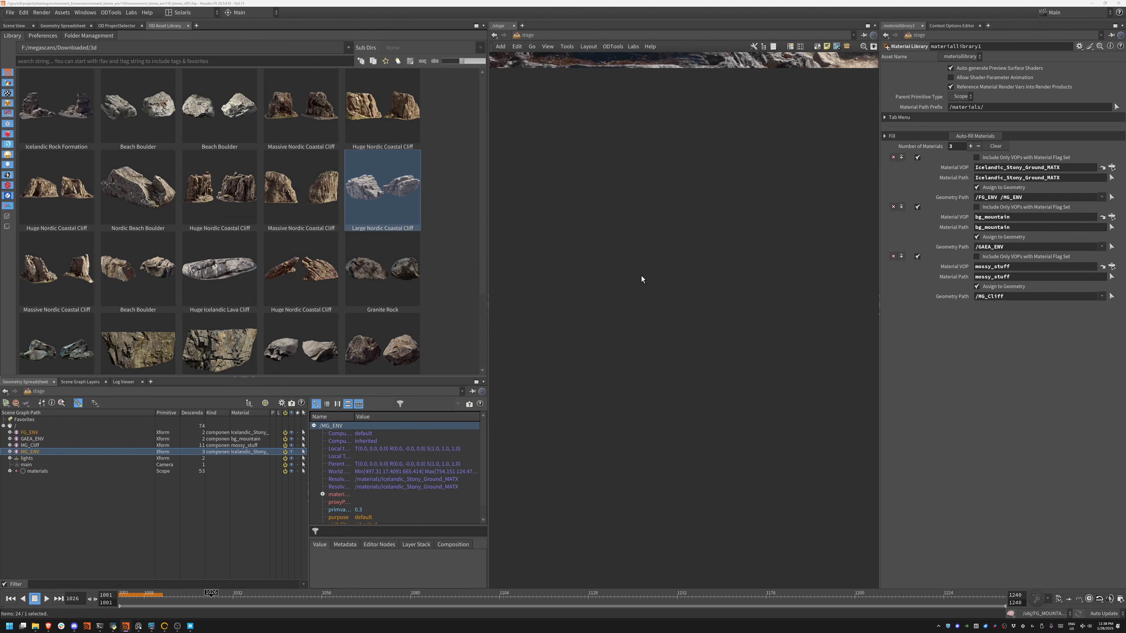
- Move the Large_Nordic_Coastal_Cliff node out of the SCATTER box into empty space and display it
middle_click_drag(608, 226, 784, 334)
middle_click_drag(541, 249, 811, 296)
middle_click_drag(551, 208, 726, 273)
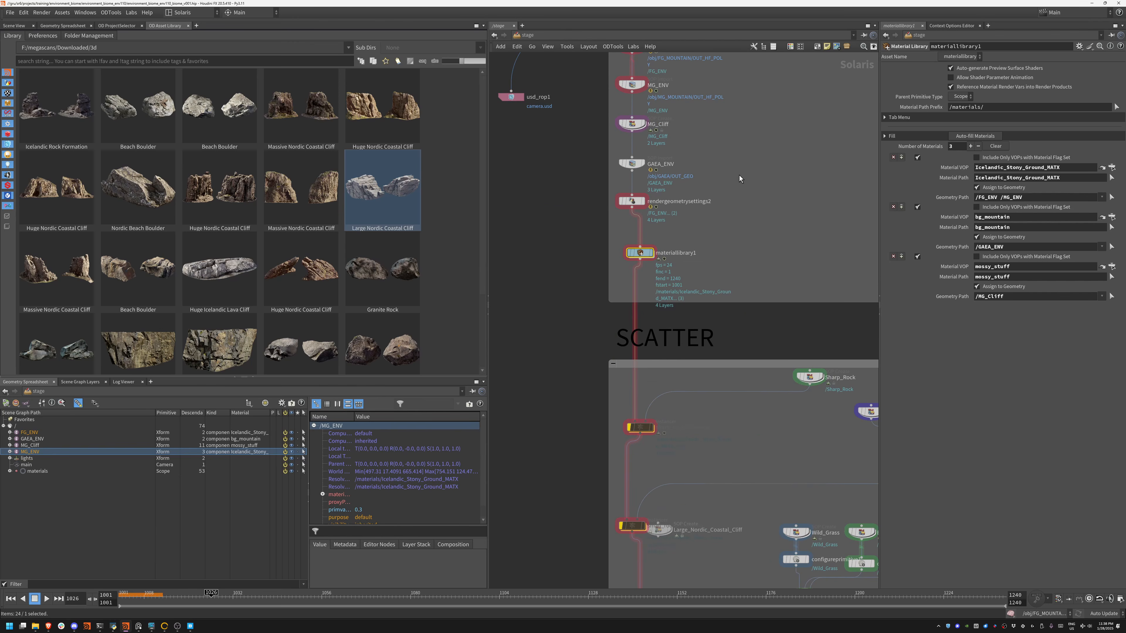
middle_click_drag(753, 238, 648, 135)
middle_click_drag(593, 355, 771, 216)
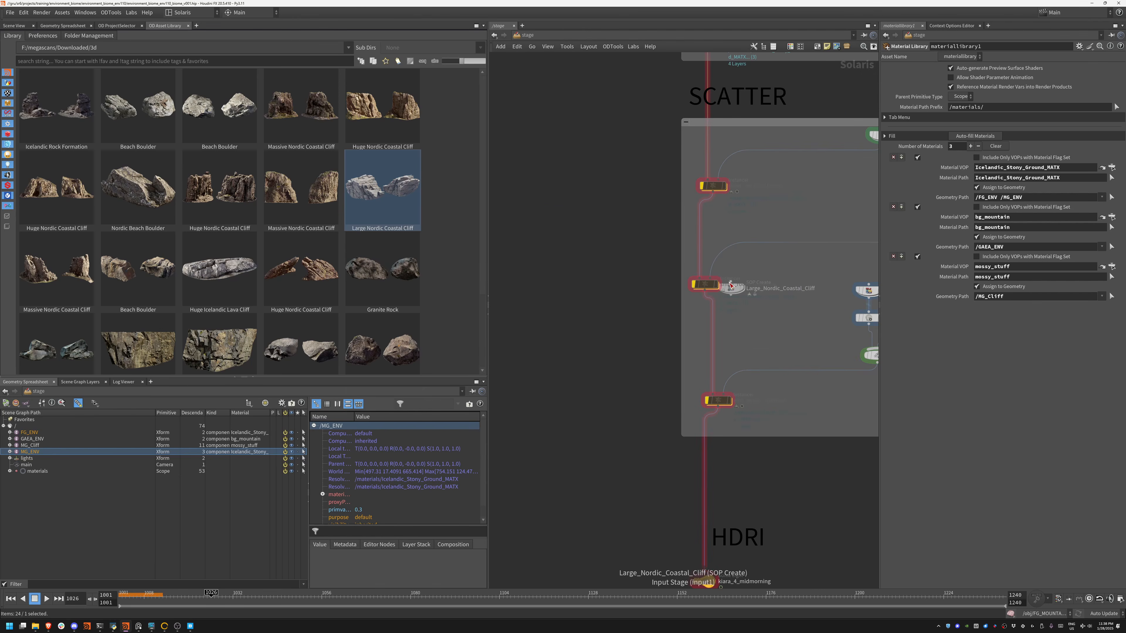
left_click_drag(730, 286, 530, 308)
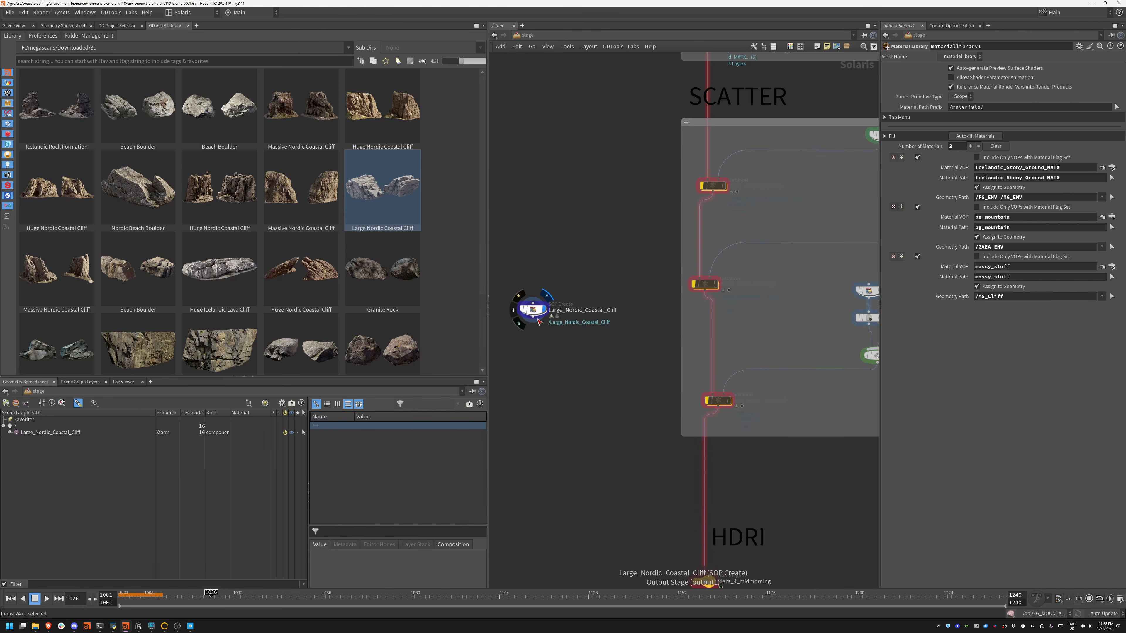
left_click(537, 312)
- Go to frame 1001, frame the Large_Nordic_Coastal_Cliff prim in the scene view, and examine the rock from several sides
left_click(14, 25)
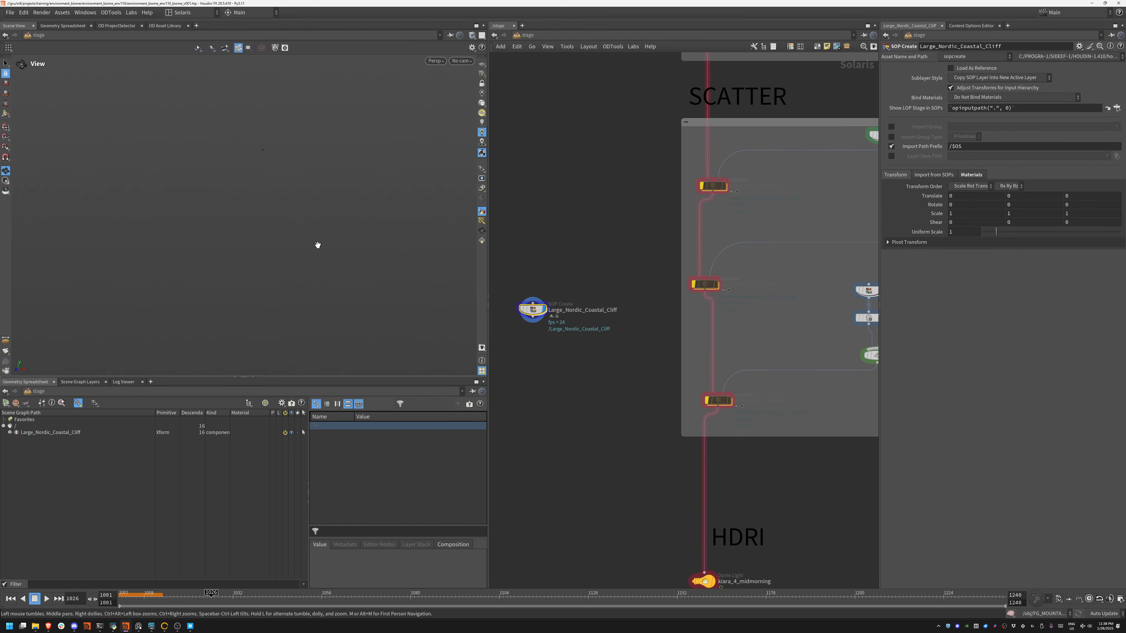
left_click(10, 599)
left_click(72, 431)
key("f")
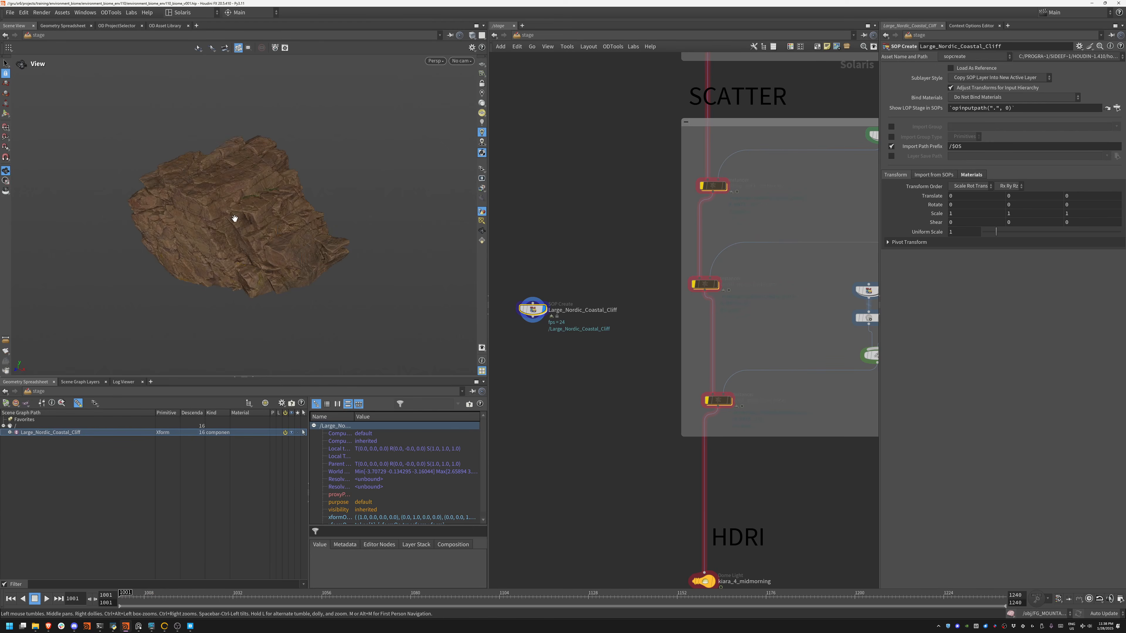
left_click_drag(295, 225, 110, 189)
right_click_drag(110, 188, 490, 234)
left_click_drag(490, 233, 239, 278)
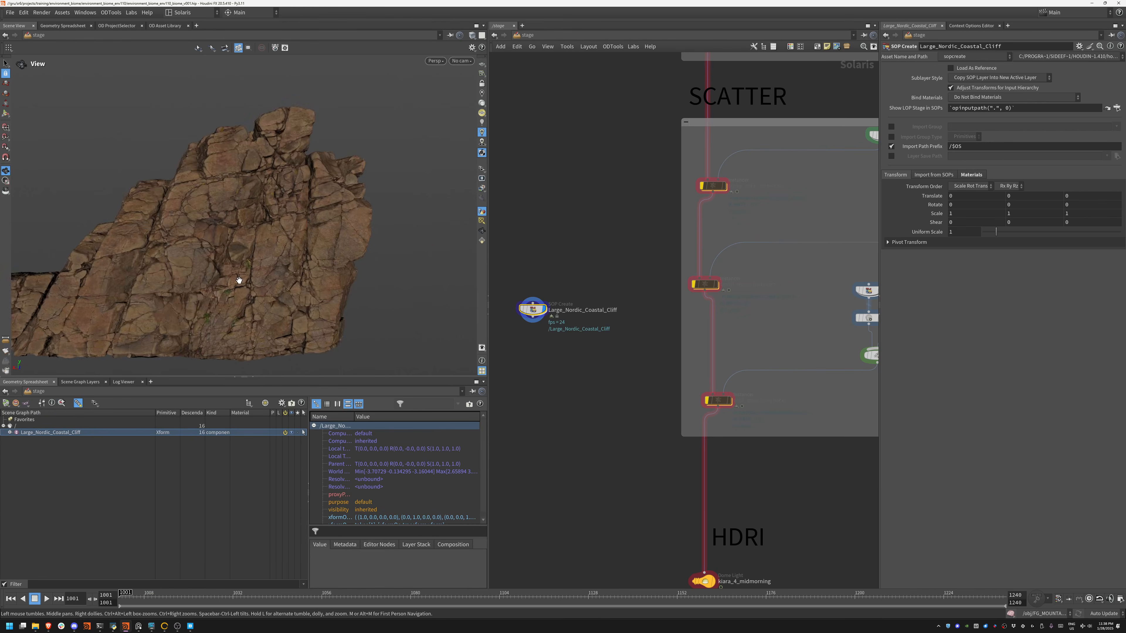
right_click_drag(239, 278, 289, 259)
left_click_drag(290, 259, 395, 201)
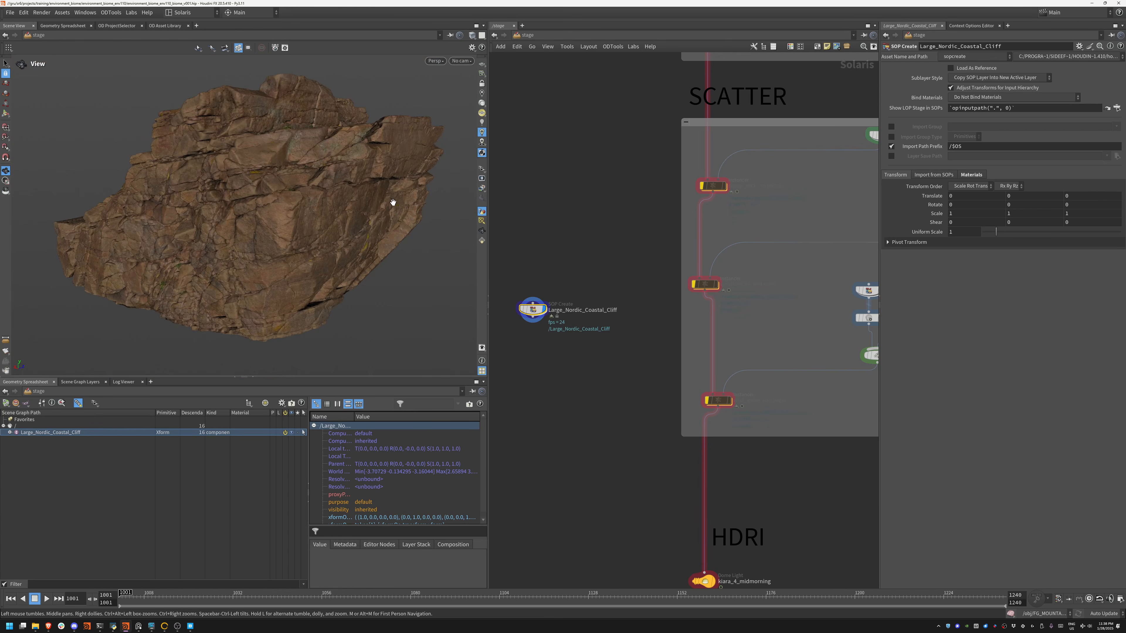
- Duplicate the kiara_4_midmorning dome light, wire the Large_Nordic_Coastal_Cliff node into the copy, and display the lit cliff
middle_click_drag(559, 250, 712, 220)
middle_click_drag(762, 405, 592, 243)
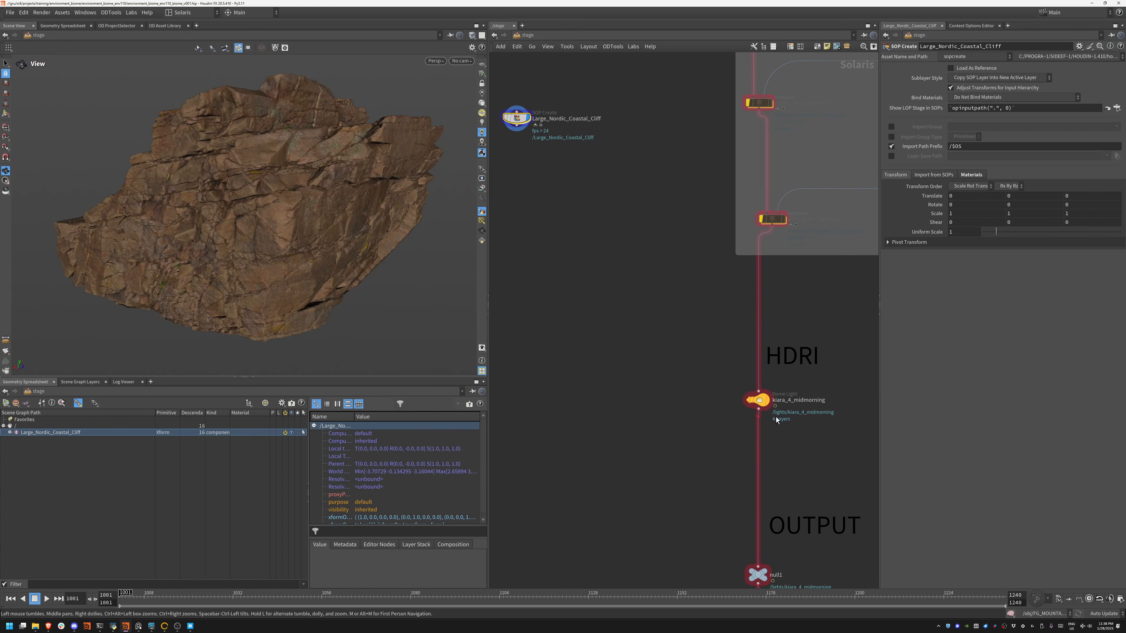
left_click_drag(762, 399, 532, 220, "alt")
middle_click_drag(613, 187, 729, 279)
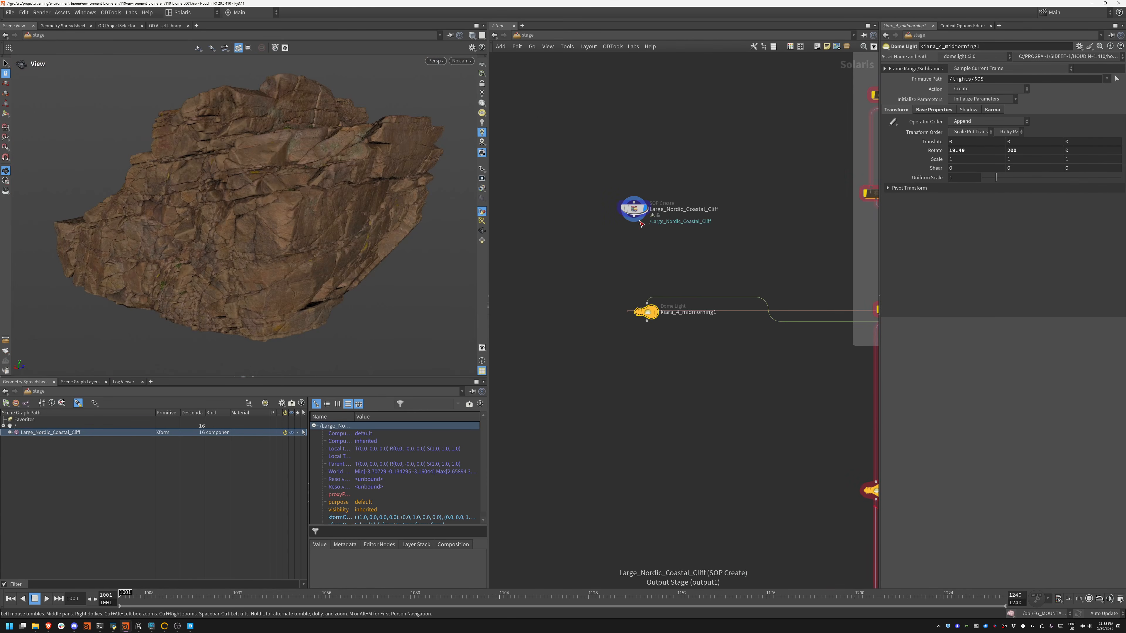
left_click_drag(635, 216, 629, 261)
left_click(639, 265)
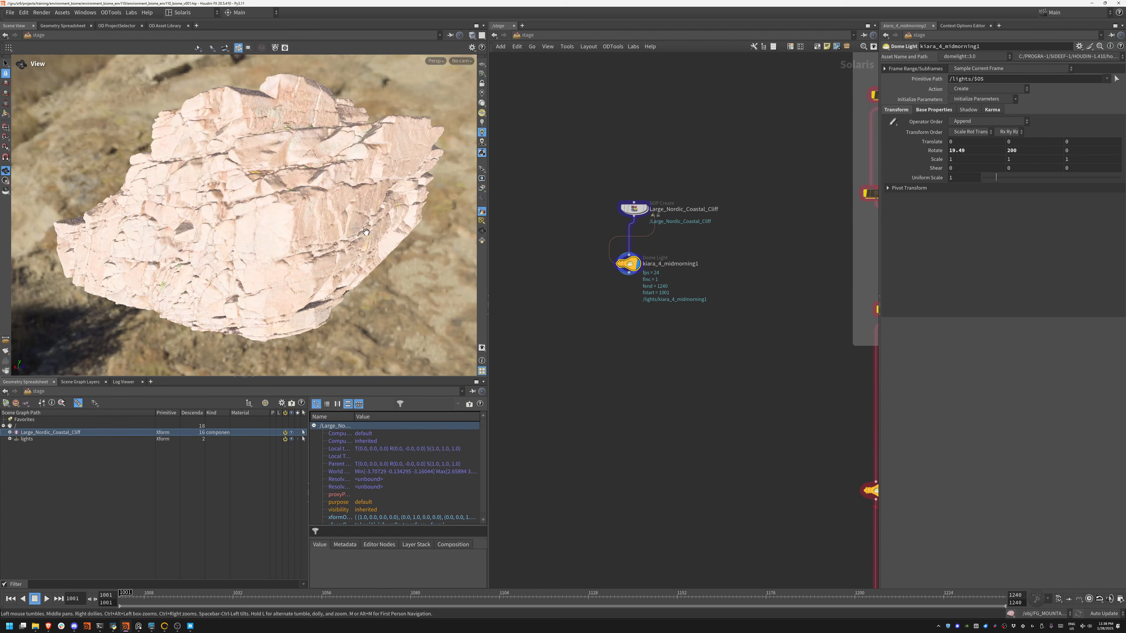
mouse_move(366, 232)
left_mouse_down()
mouse_move(394, 213)
mouse_move(361, 228)
left_mouse_up()
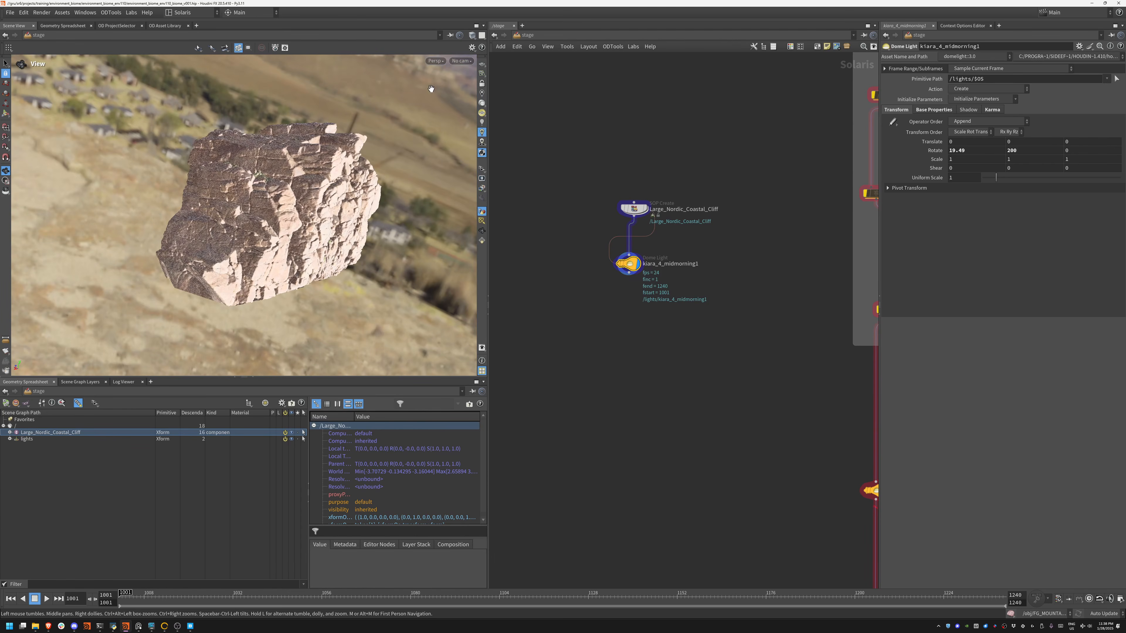
- Preview the lit cliff in Karma XPU, examine it from several sides, and return the scene view to Houdini GL
left_click(437, 61)
left_click(449, 114)
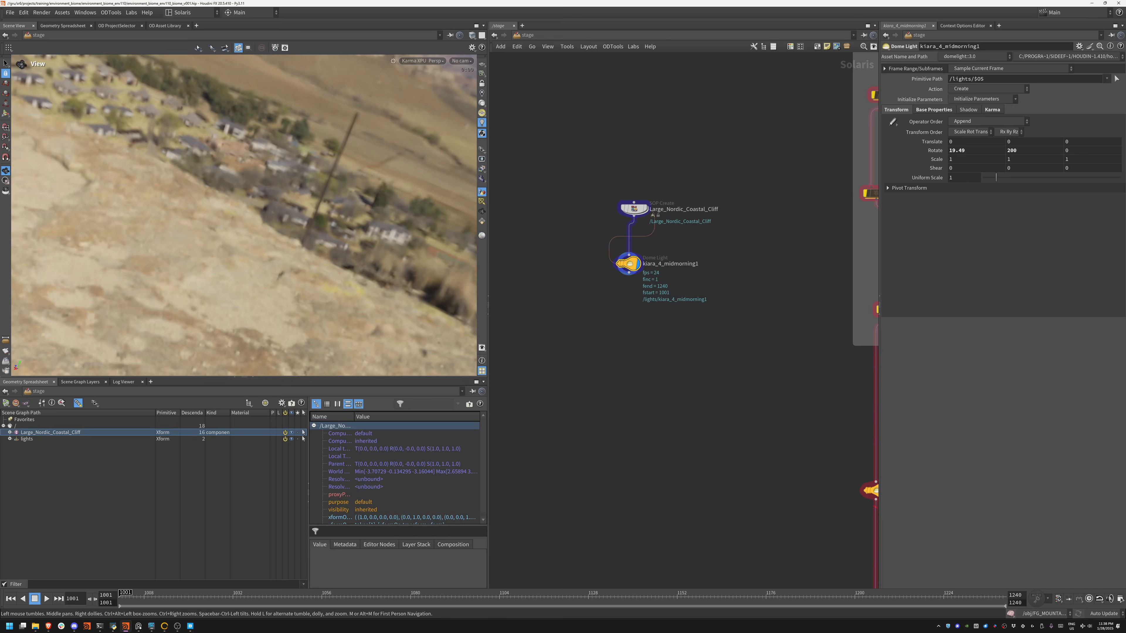
left_click_drag(139, 208, 368, 233)
left_click_drag(217, 219, 424, 119)
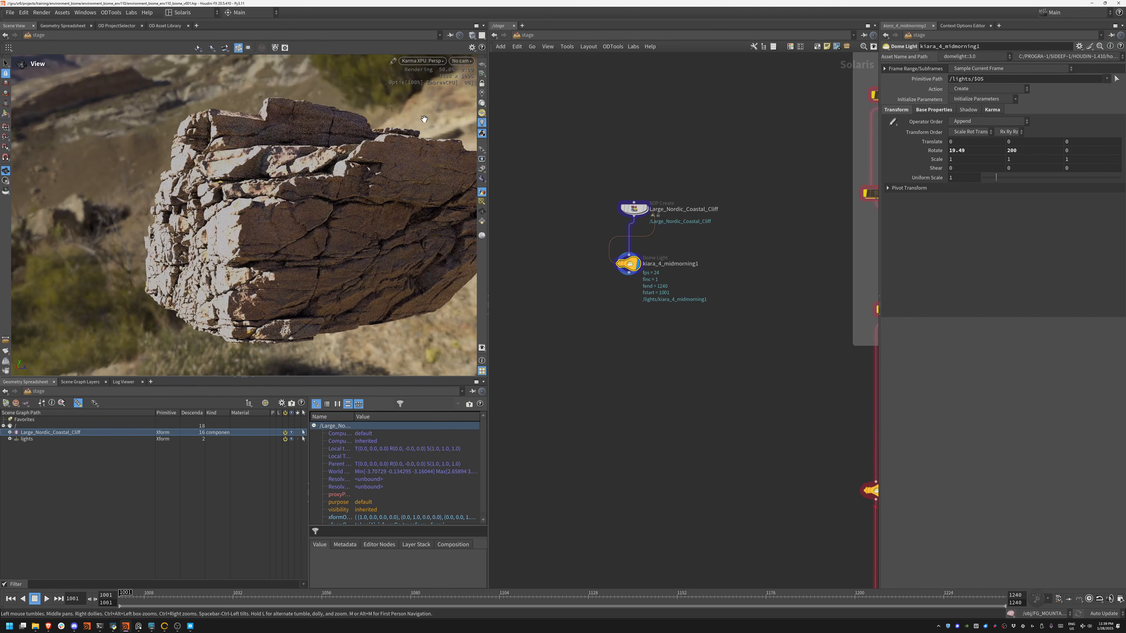
left_click(427, 61)
left_click(432, 95)
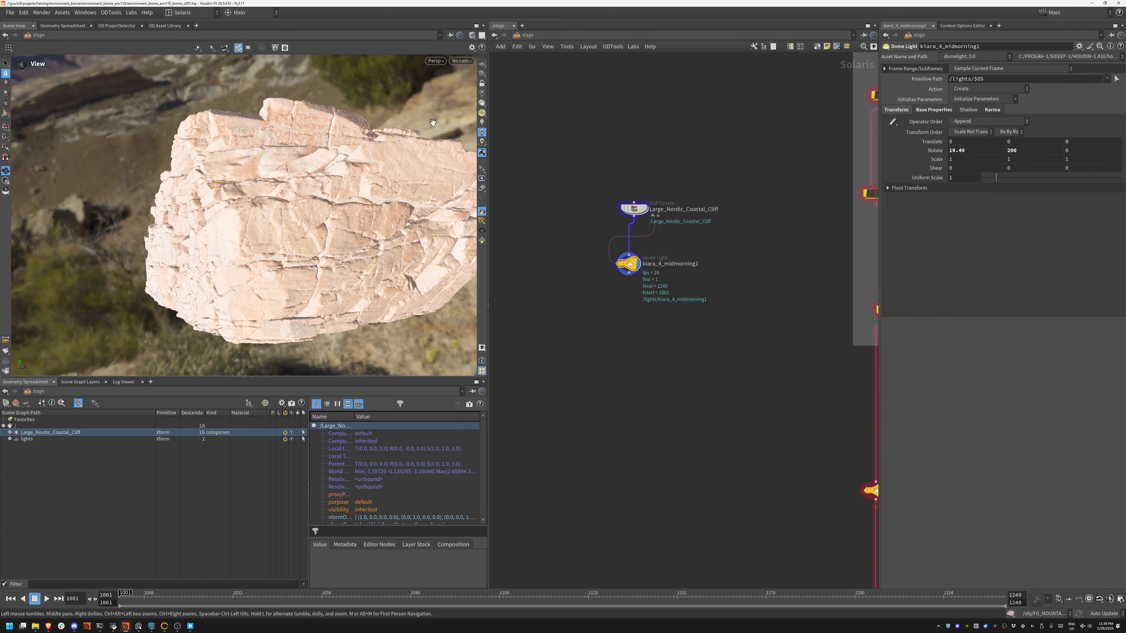
- Open the cliff's material network inside matnet1 and spread out the preview, Displacement and displacement_output nodes
double_click(634, 208)
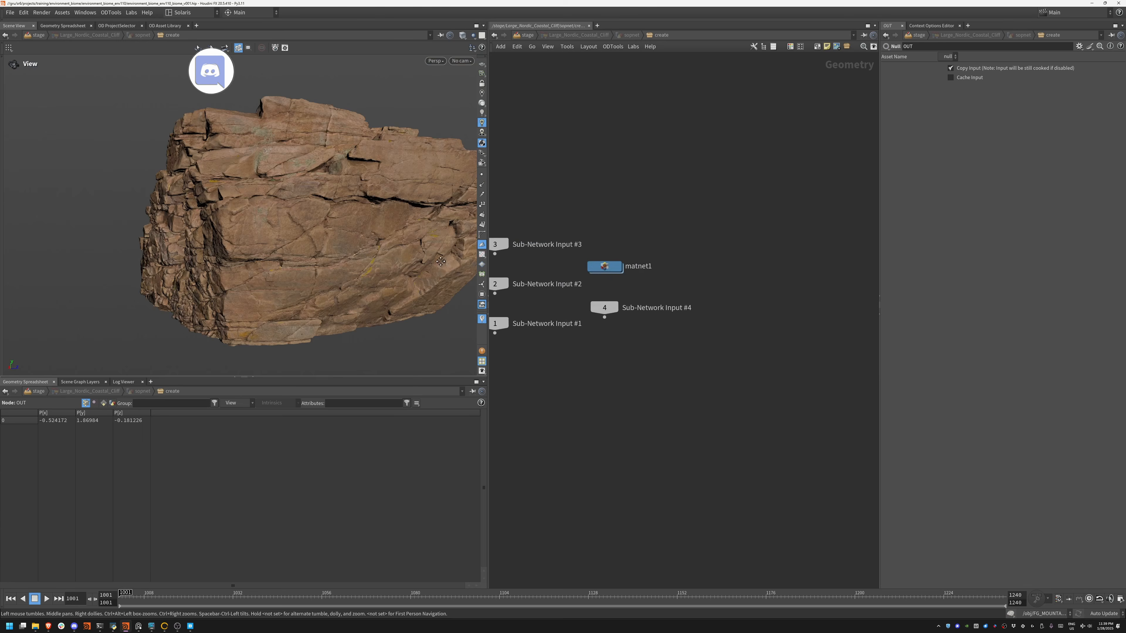
double_click(608, 263)
double_click(681, 313)
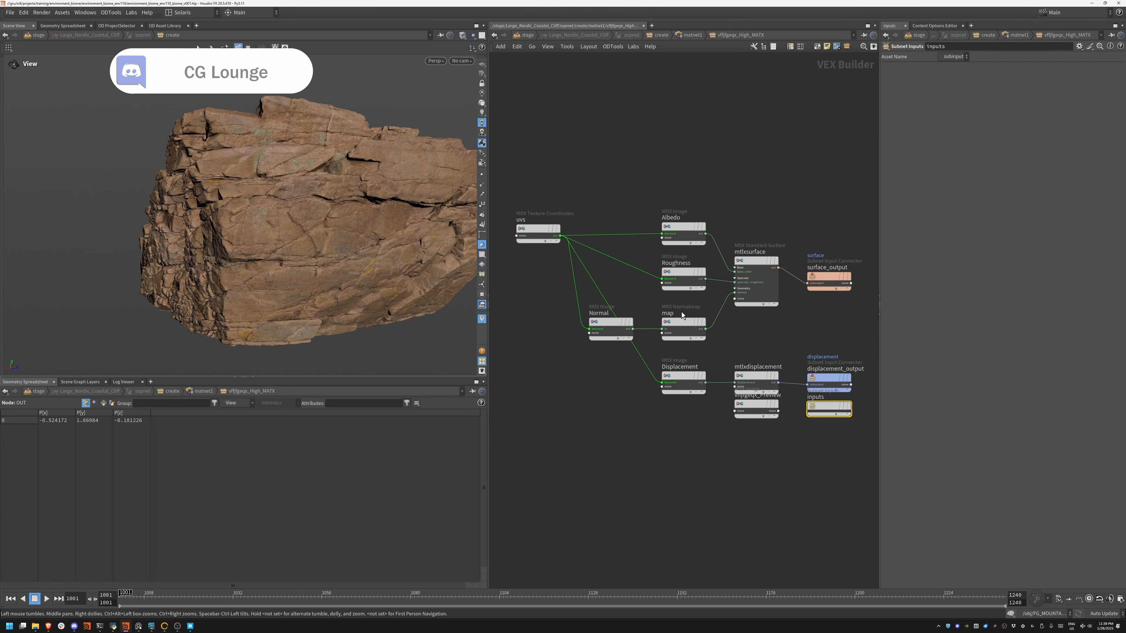
middle_click_drag(783, 388, 710, 306)
left_click_drag(679, 326, 683, 393)
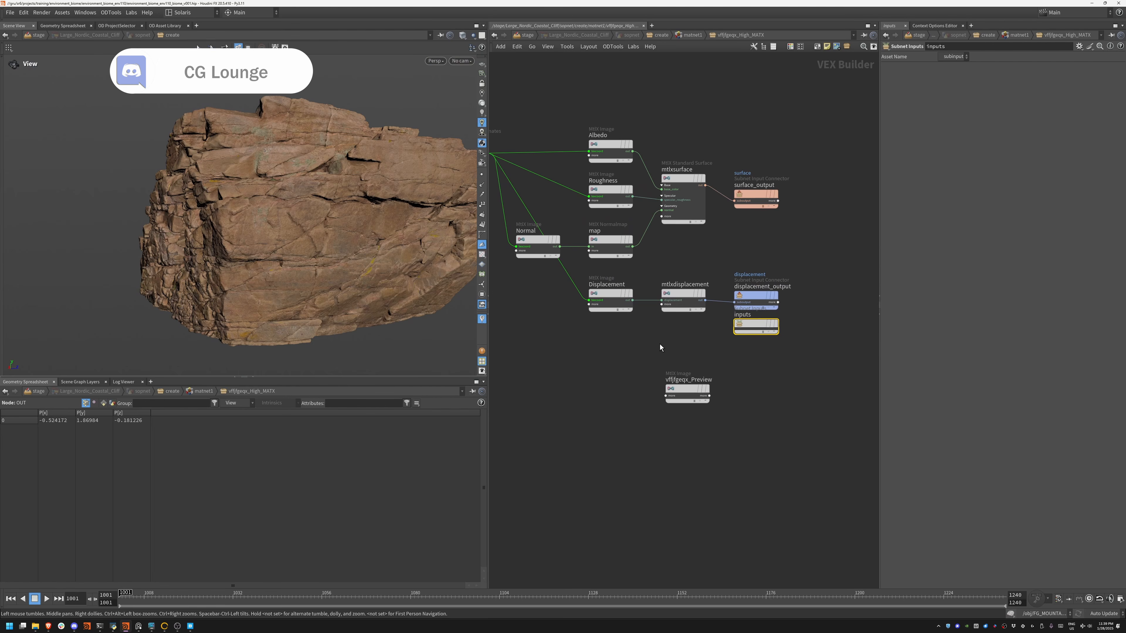
left_click_drag(559, 266, 692, 331)
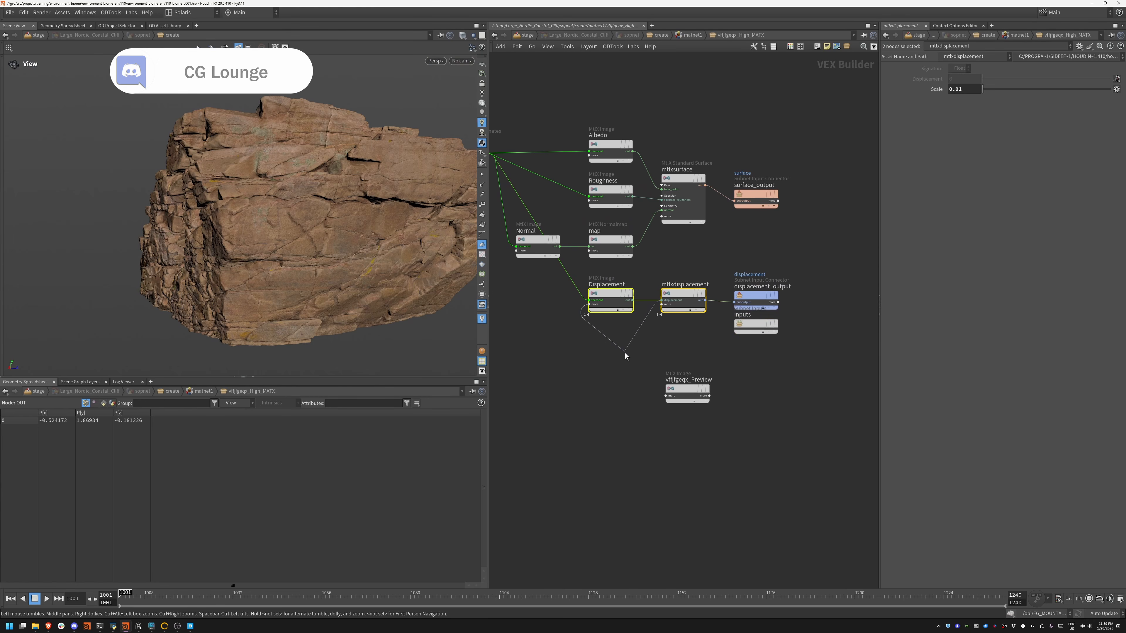
left_click(623, 373)
left_click_drag(611, 303, 560, 361)
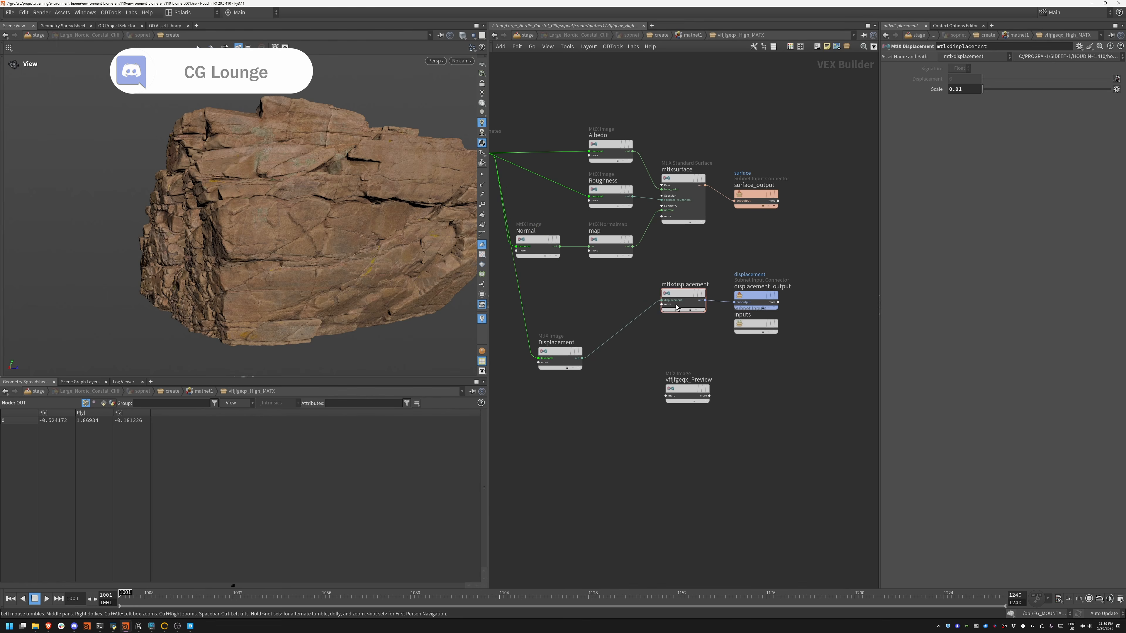
left_click_drag(809, 270, 778, 307)
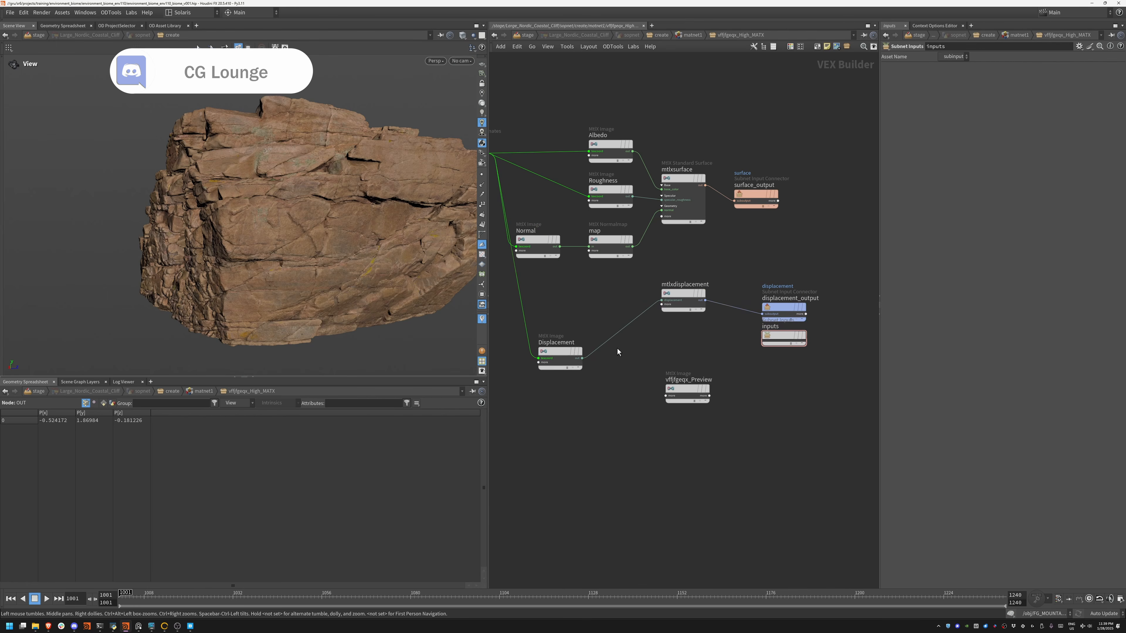
- Insert an MtlX Range node between Displacement and mtlxdisplacement and set its Outlow to -1
key("Tab")
type("remap")
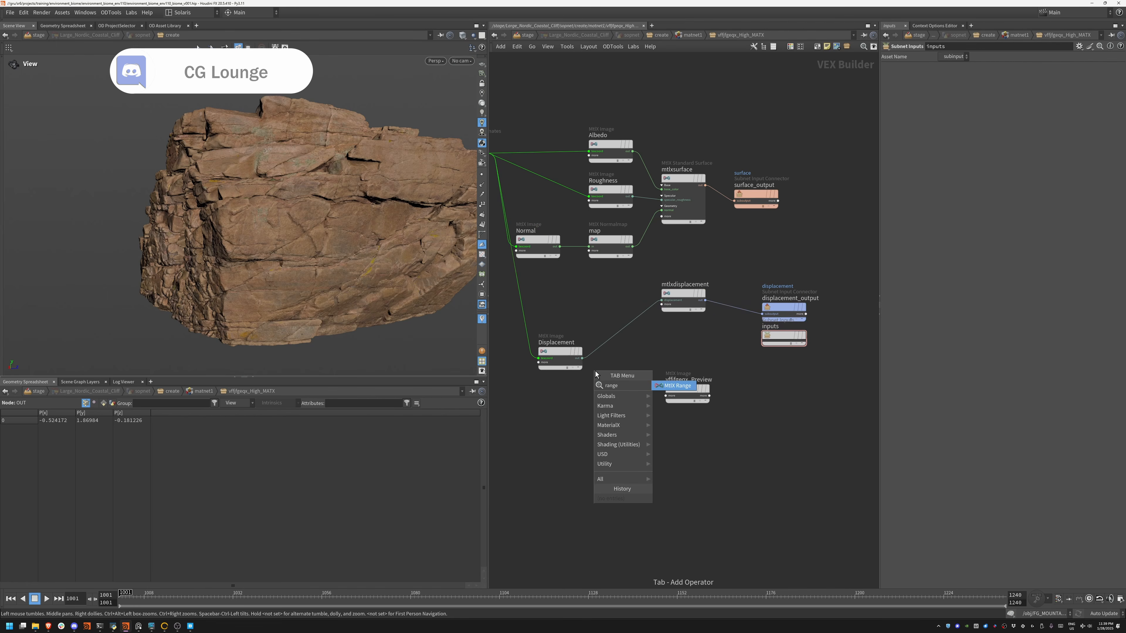
key("Return")
left_click(623, 374)
left_click_drag(627, 374, 631, 348)
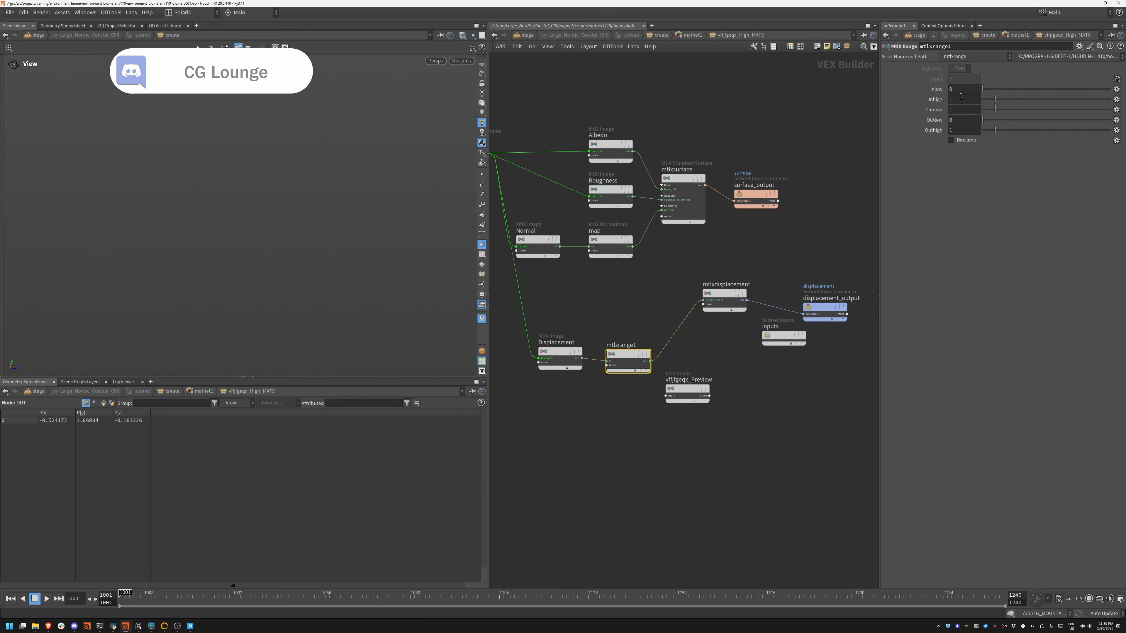
left_click_drag(966, 123, 929, 126)
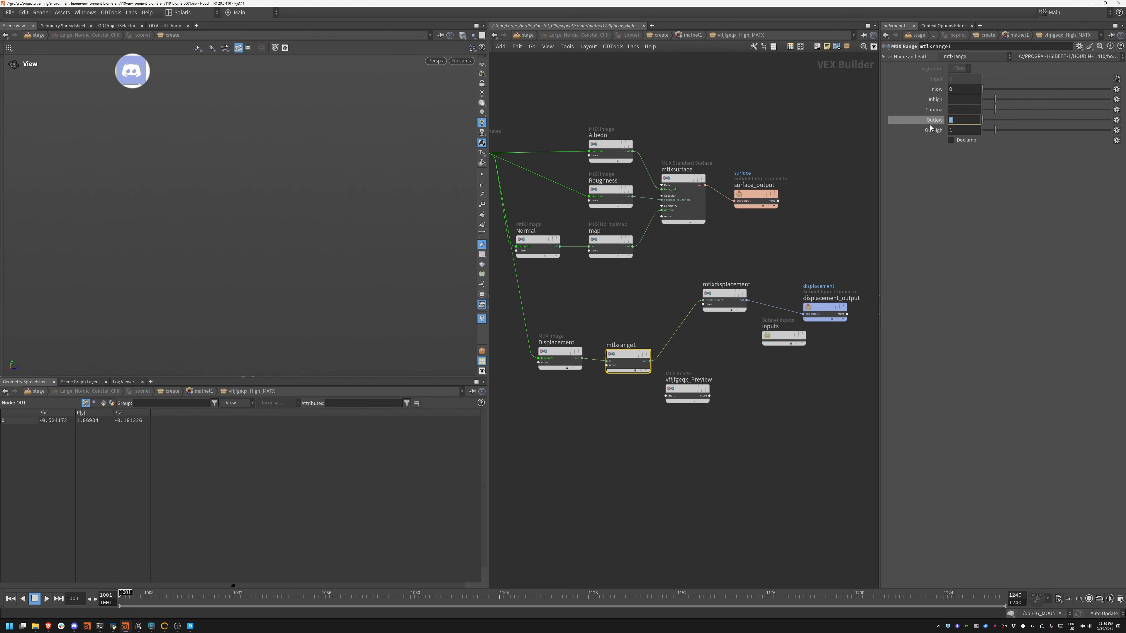
type("-1")
key("Return")
- Move the surface_output and mtlxsurface nodes away from the texture nodes to make room between them
middle_click_drag(536, 275, 642, 295)
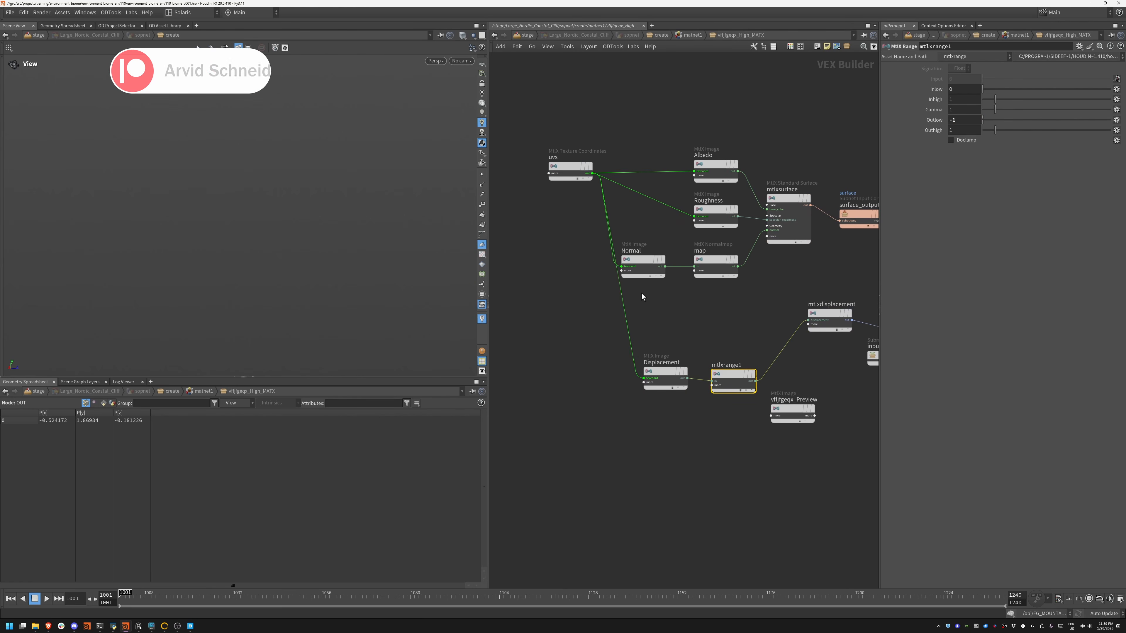
left_click_drag(564, 167, 521, 167)
middle_click_drag(771, 284, 629, 283)
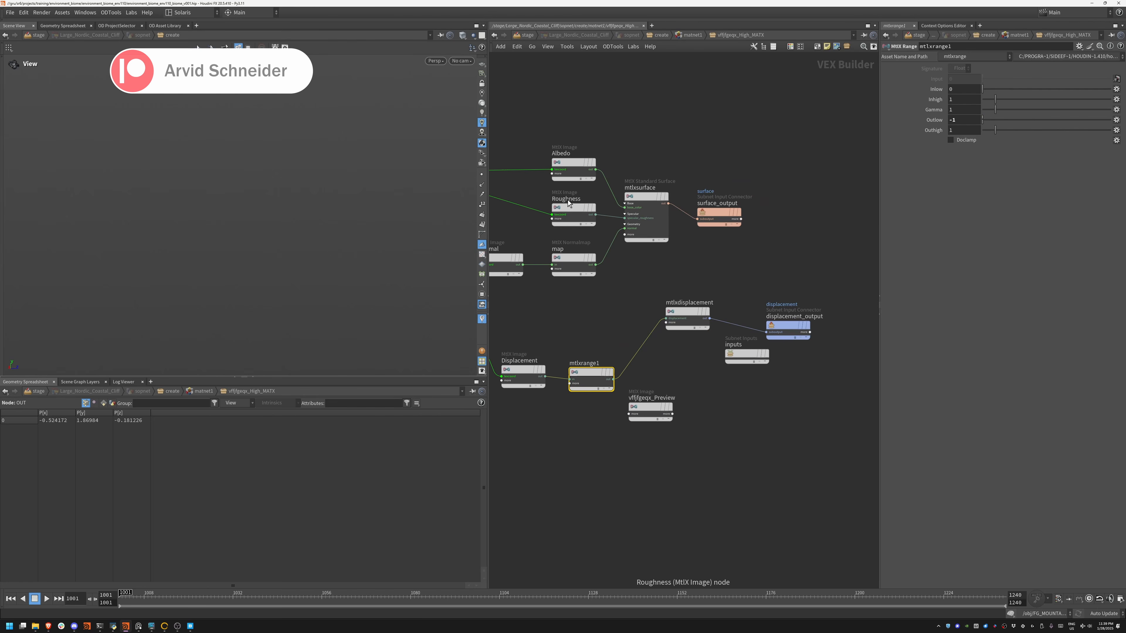
left_click_drag(774, 176, 788, 197)
left_click_drag(635, 200, 693, 190)
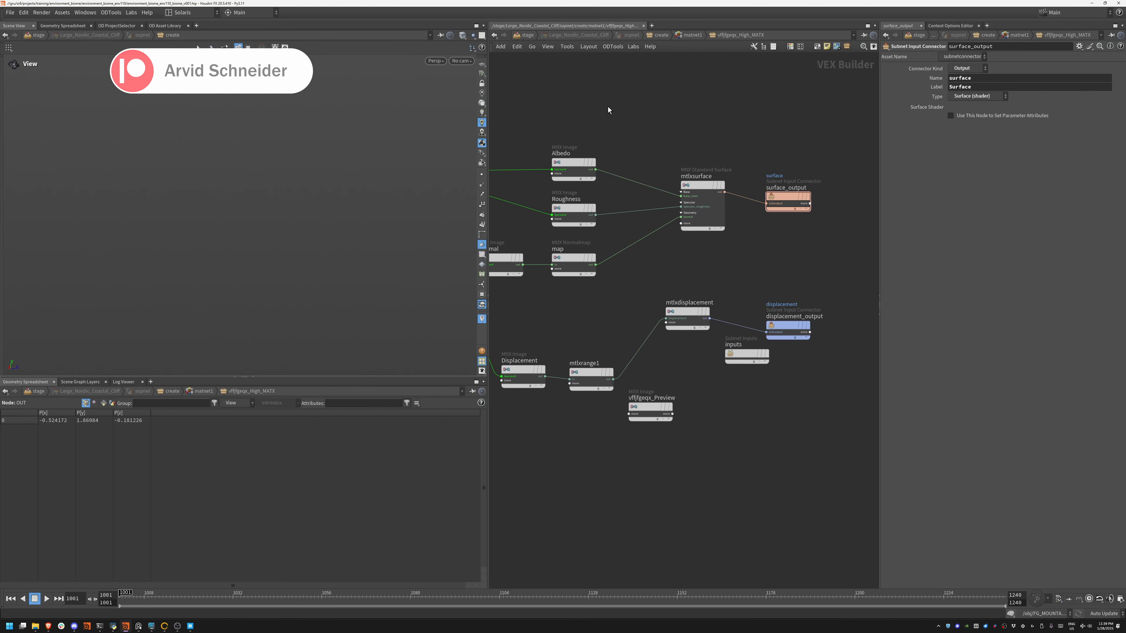
- Reopen the material network with the stage's cliff shown in Karma XPU, and disconnect mtlxdisplacement from displacement_output
left_click(525, 35)
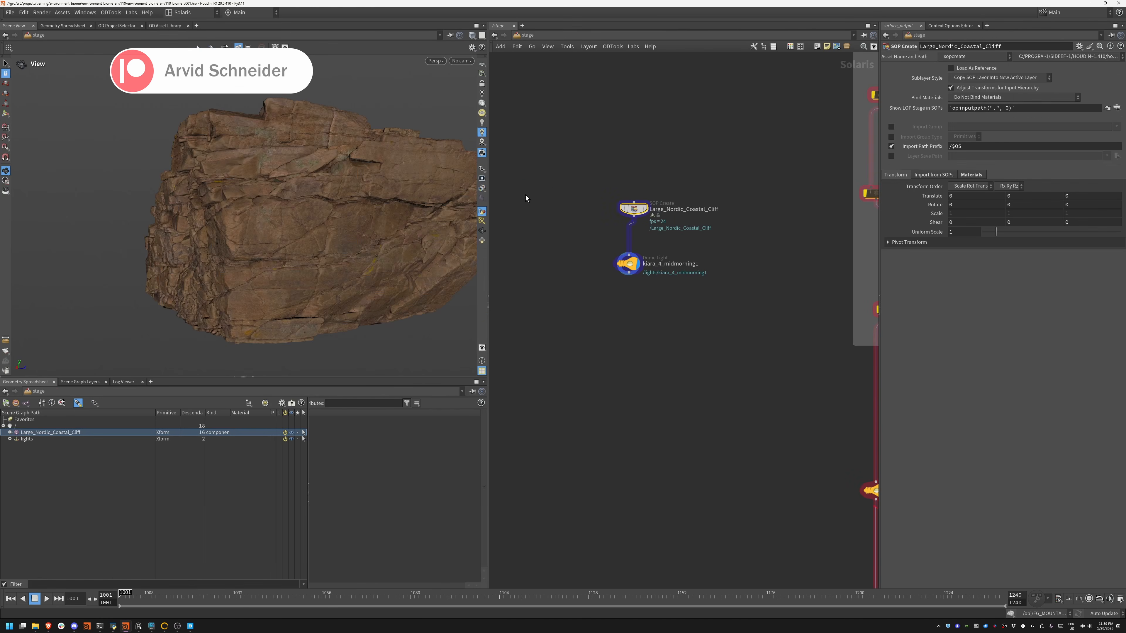
left_click(437, 61)
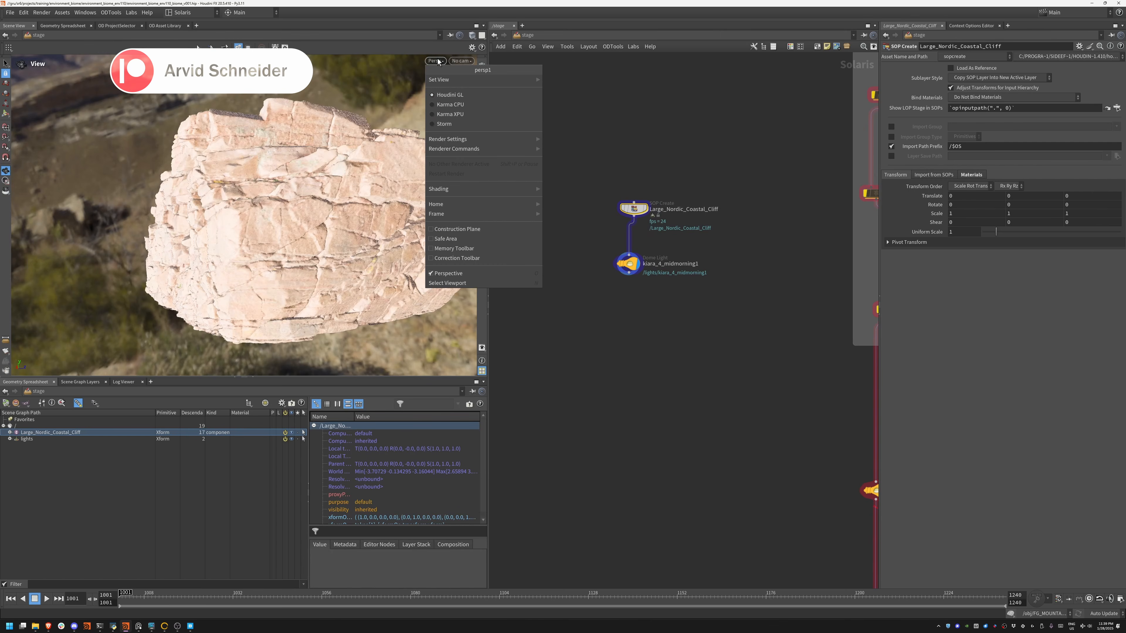
left_click(581, 107)
double_click(634, 209)
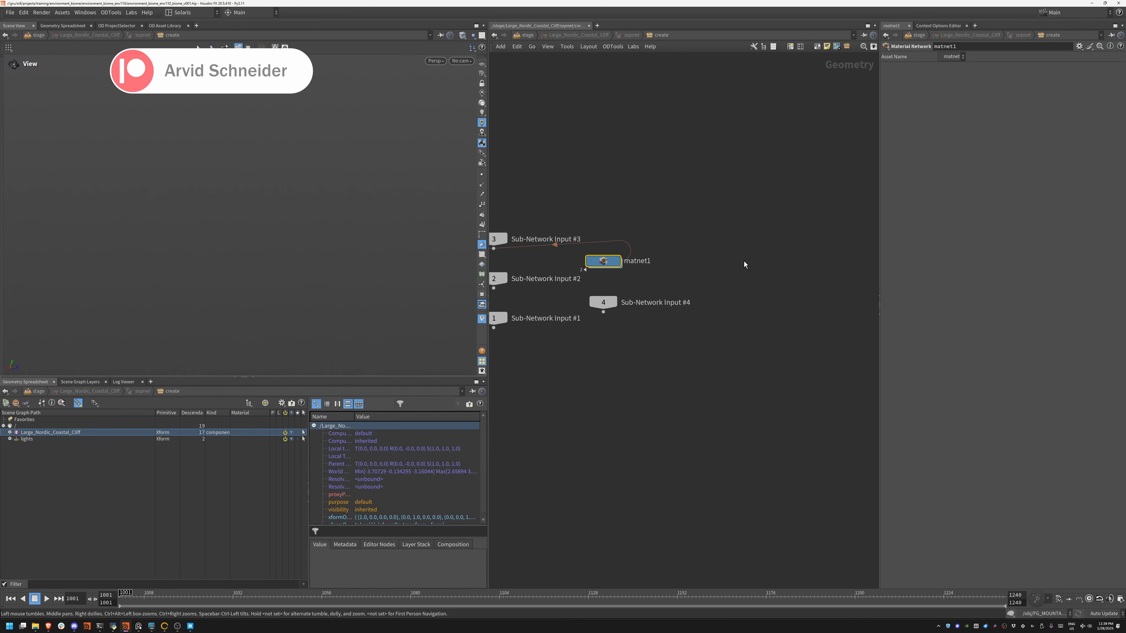
double_click(609, 265)
double_click(677, 312)
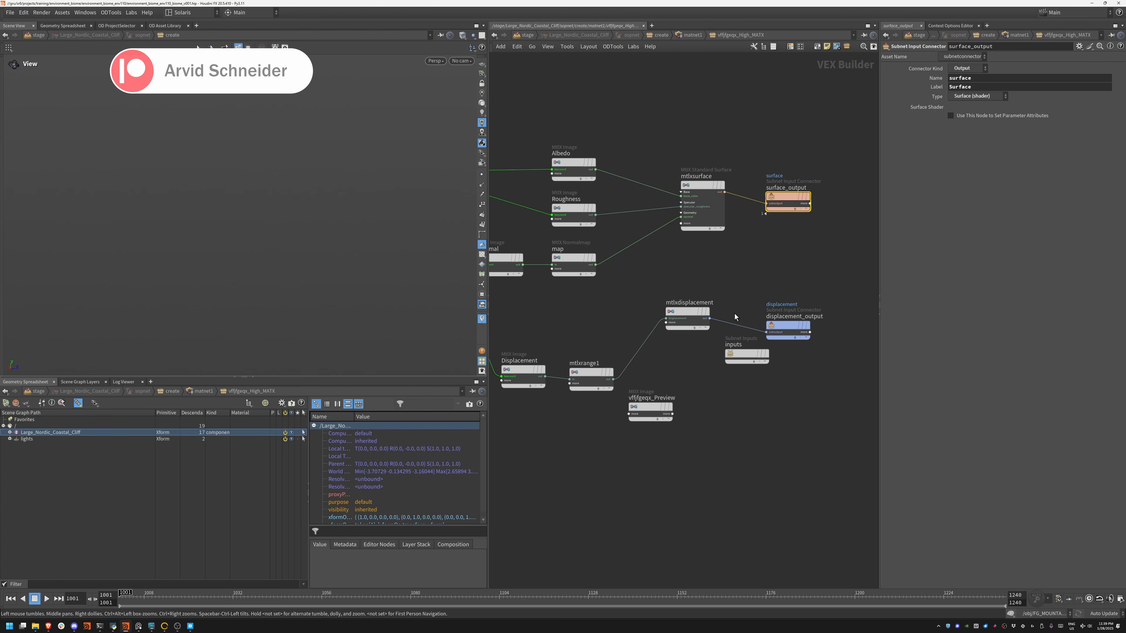
mouse_move(736, 299)
left_mouse_down()
mouse_move(728, 333)
mouse_move(740, 333)
left_mouse_up()
key("y")
- Visualize the Roughness texture on the cliff and place the visualizer node above the texture connections
left_click(580, 243)
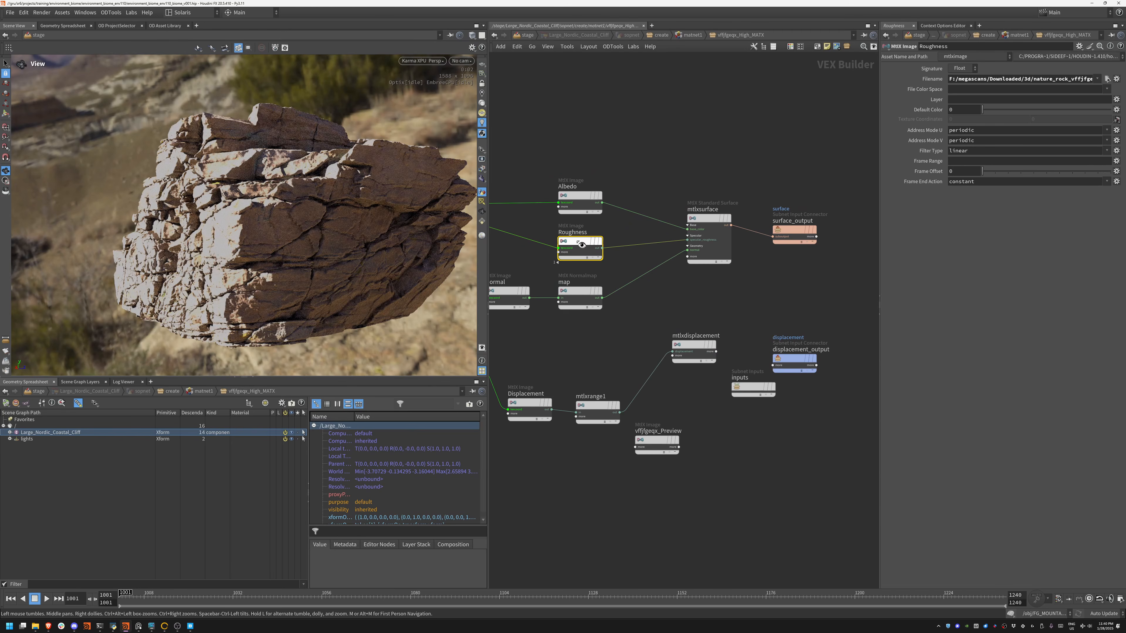
key("x")
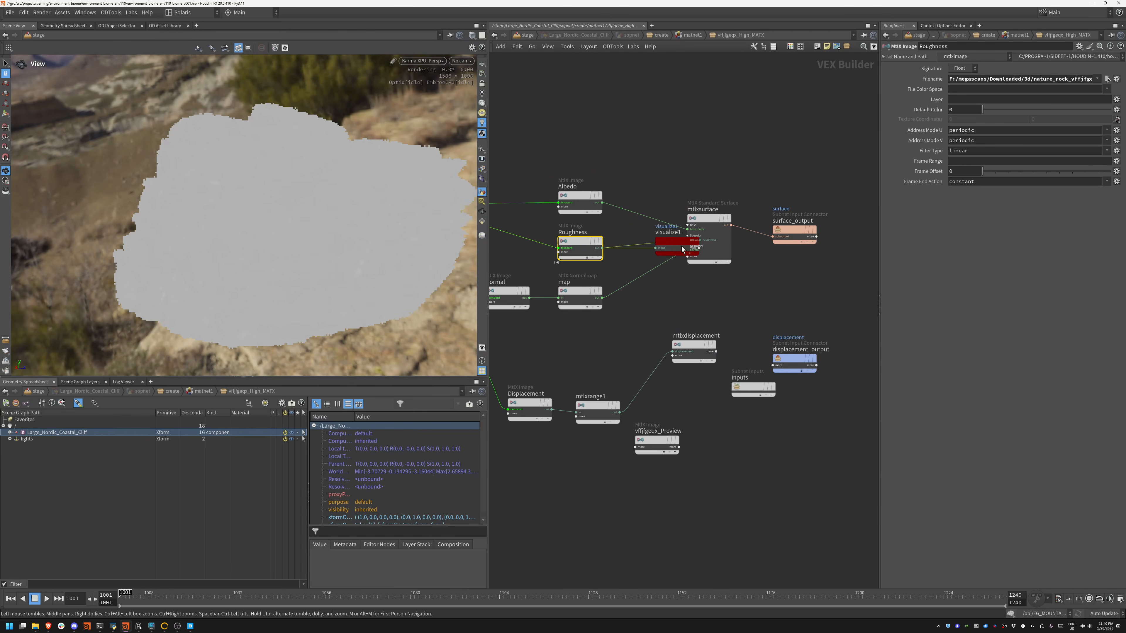
left_click_drag(682, 246, 660, 175)
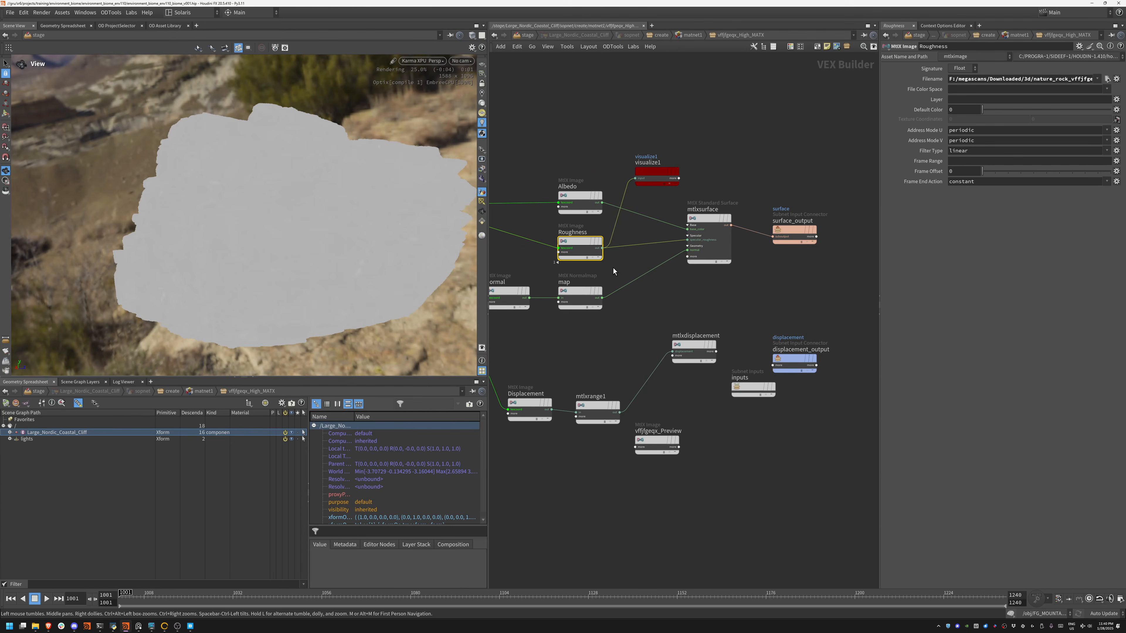
- Insert an MtlX Range node between Roughness and mtlxsurface
key("Tab")
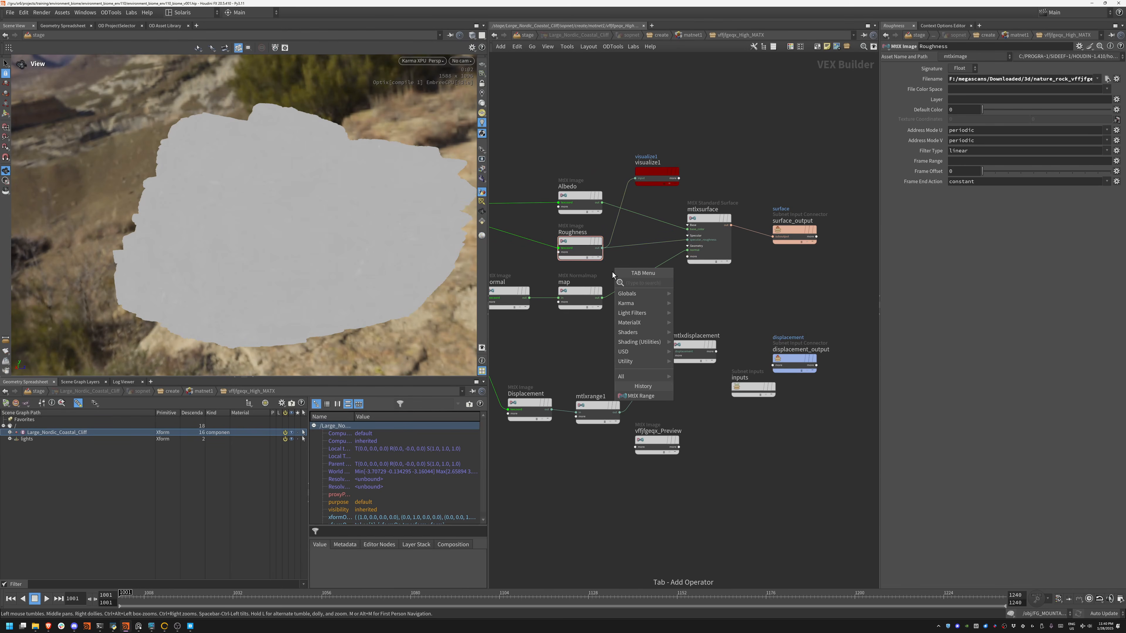
type("ran")
left_click(698, 284)
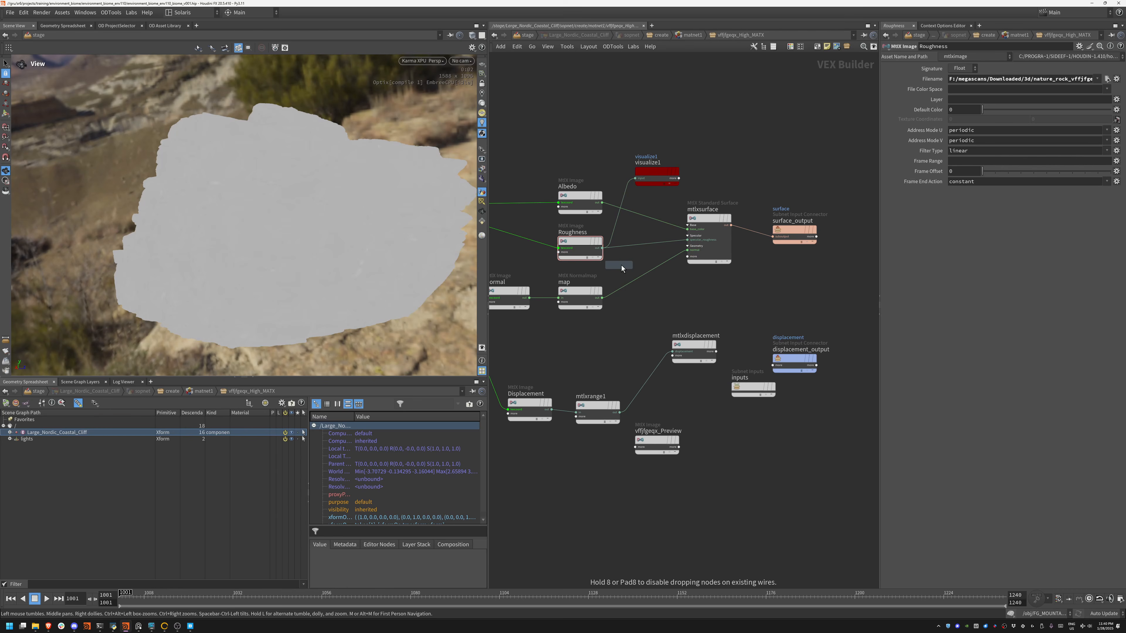
left_click(686, 246)
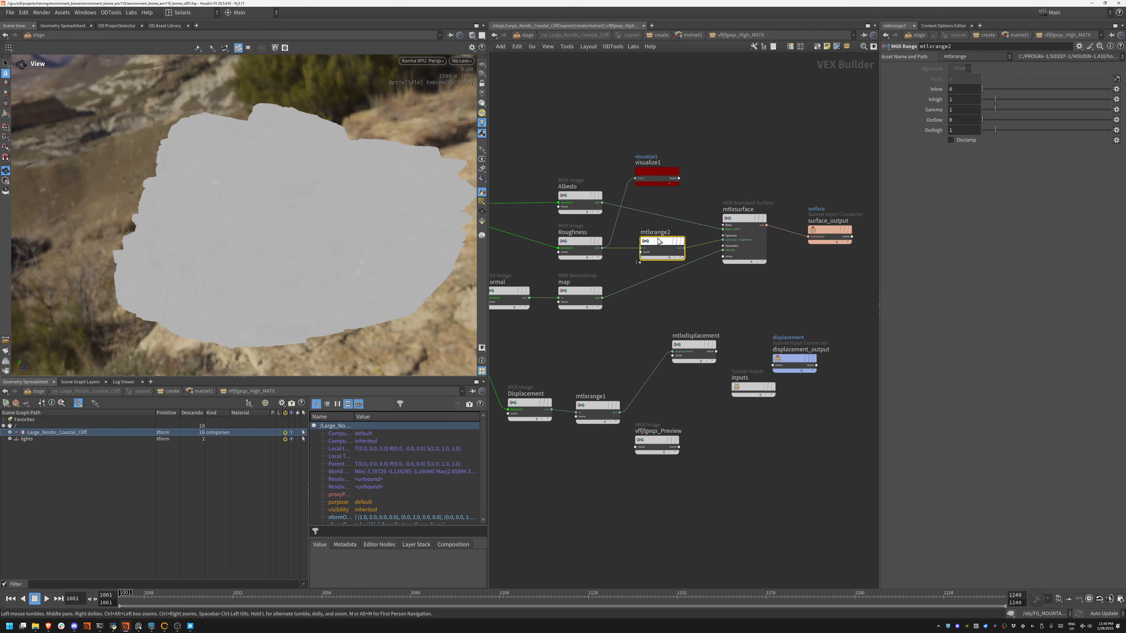
- Visualize the roughness range node's output and set its Inlow to 0.78
key("x")
left_click_drag(746, 242, 752, 157)
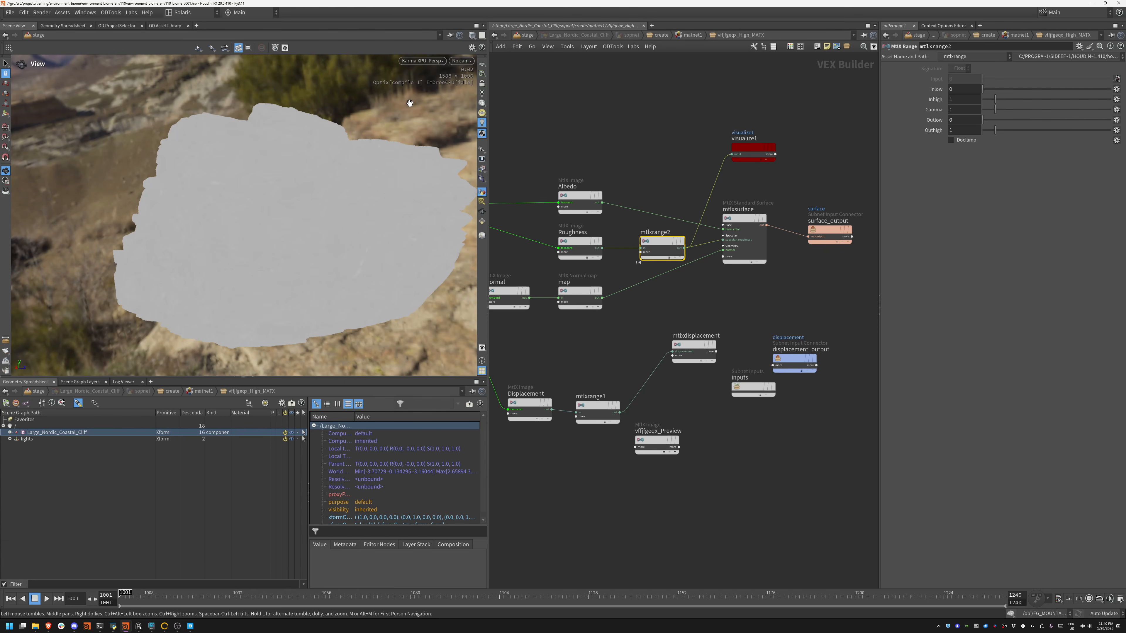
mouse_move(983, 89)
left_mouse_down()
mouse_move(996, 95)
mouse_move(987, 89)
left_mouse_up()
left_click_drag(999, 91, 994, 89)
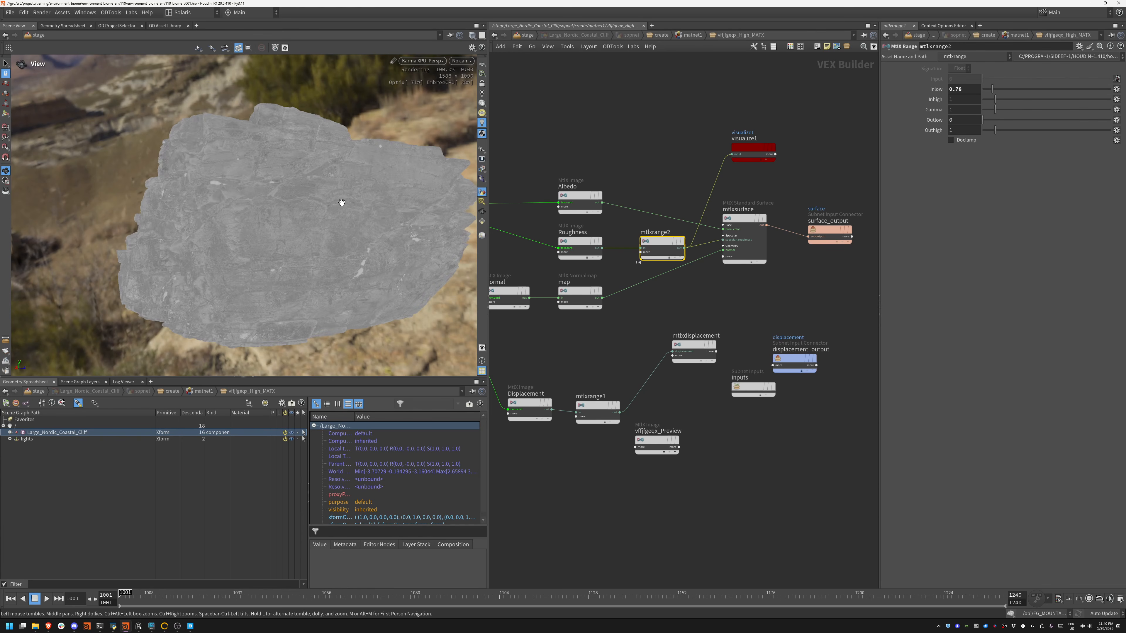
- Examine the remapped roughness around the cliff, then turn off the visualizer to restore the full material shading
left_click_drag(342, 202, 360, 196)
key("x")
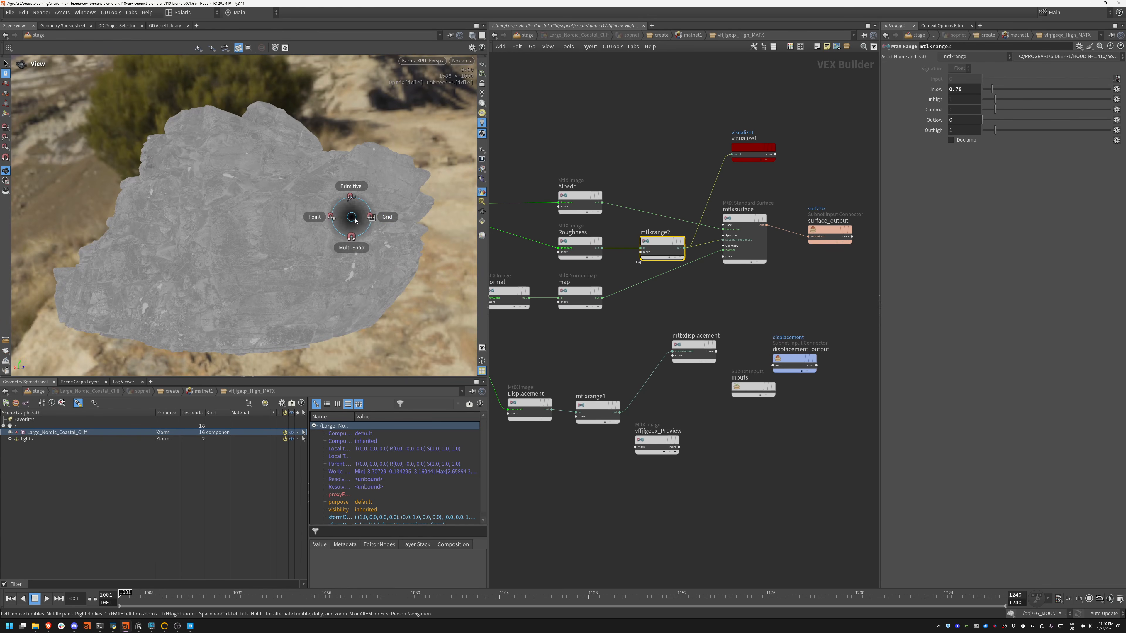
key("Escape")
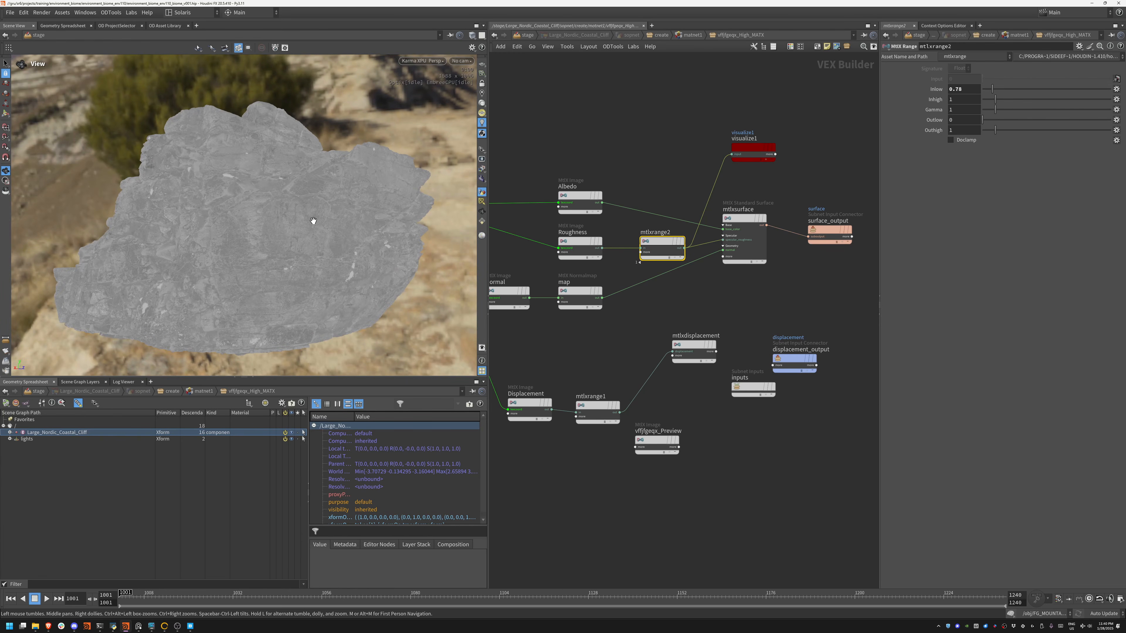
left_click_drag(320, 210, 305, 217)
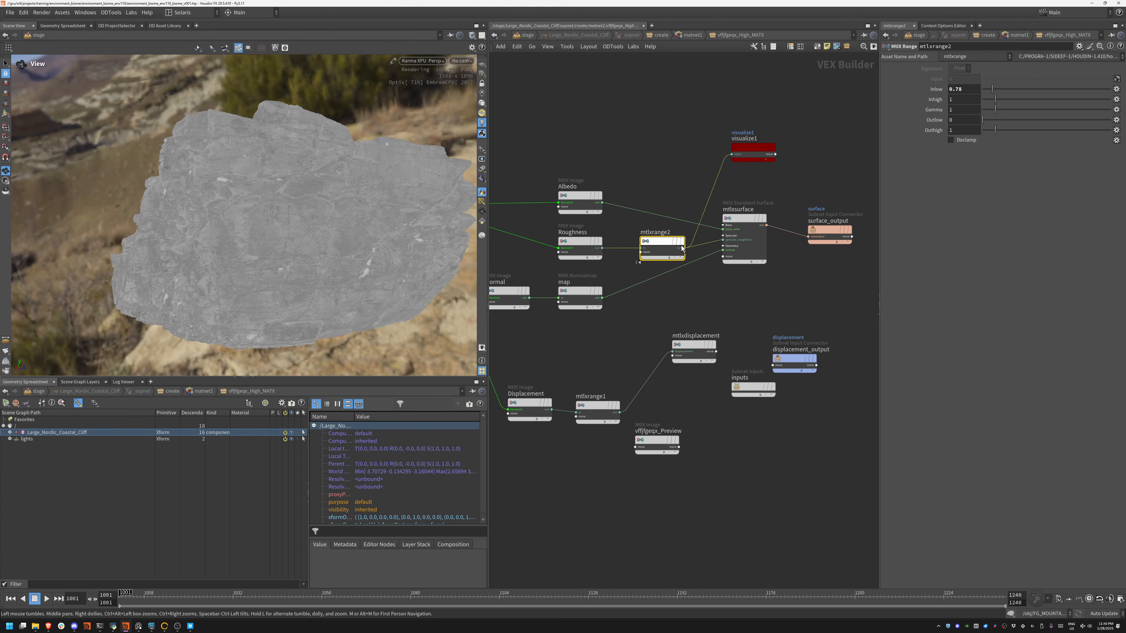
key("x")
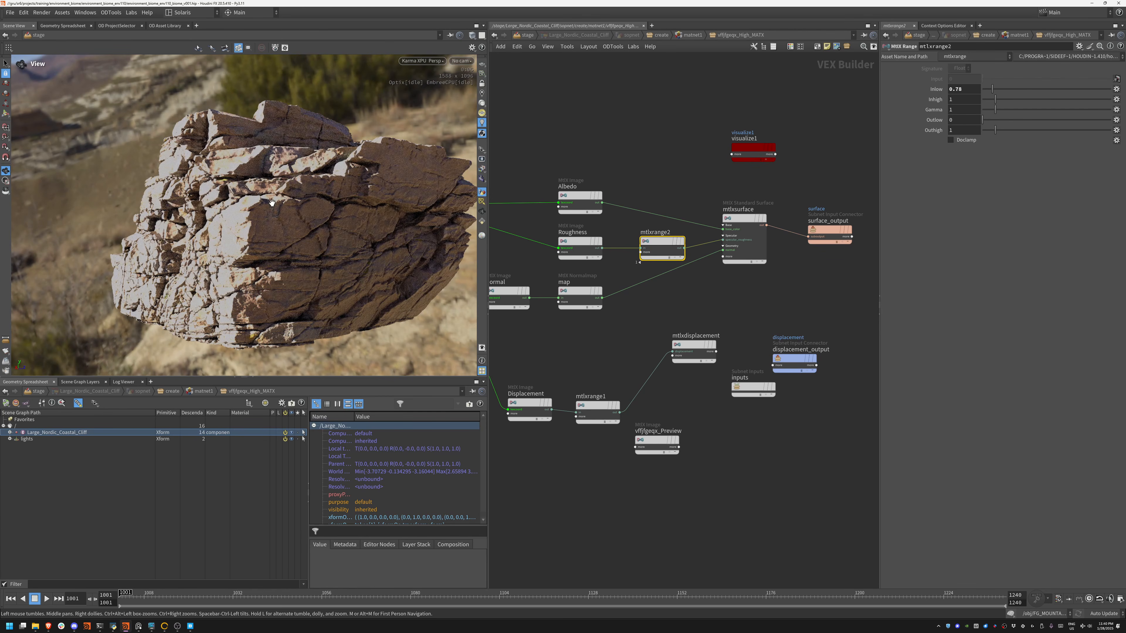
- Switch the scene view to Houdini GL, return to the stage level, and select the MG_ENV node in the DATA INPUT box
left_click(428, 64)
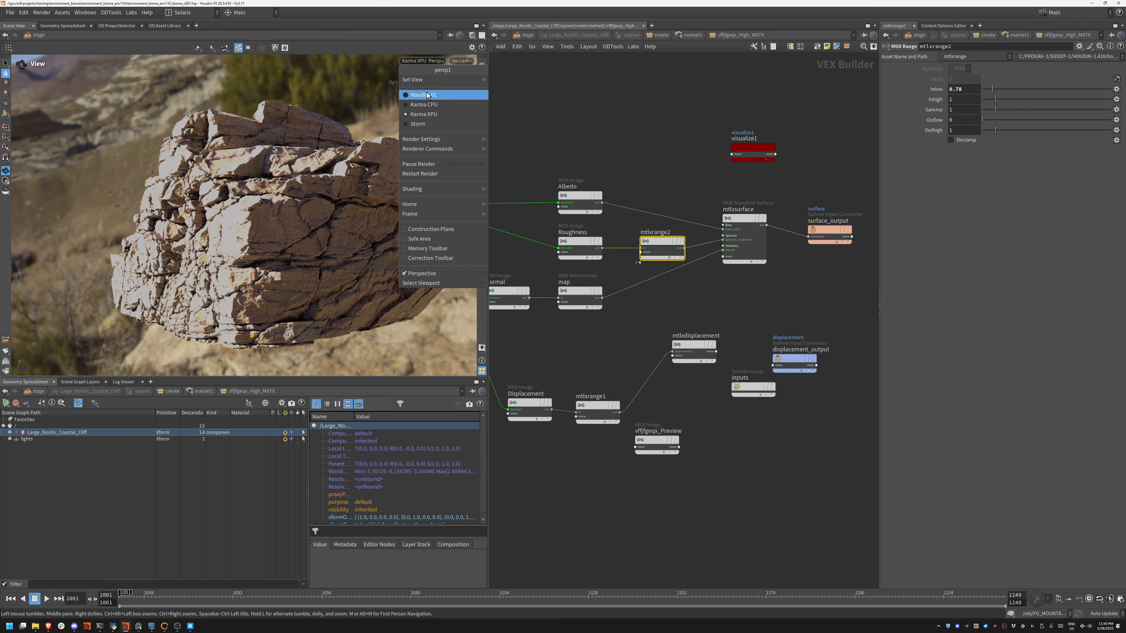
left_click(425, 95)
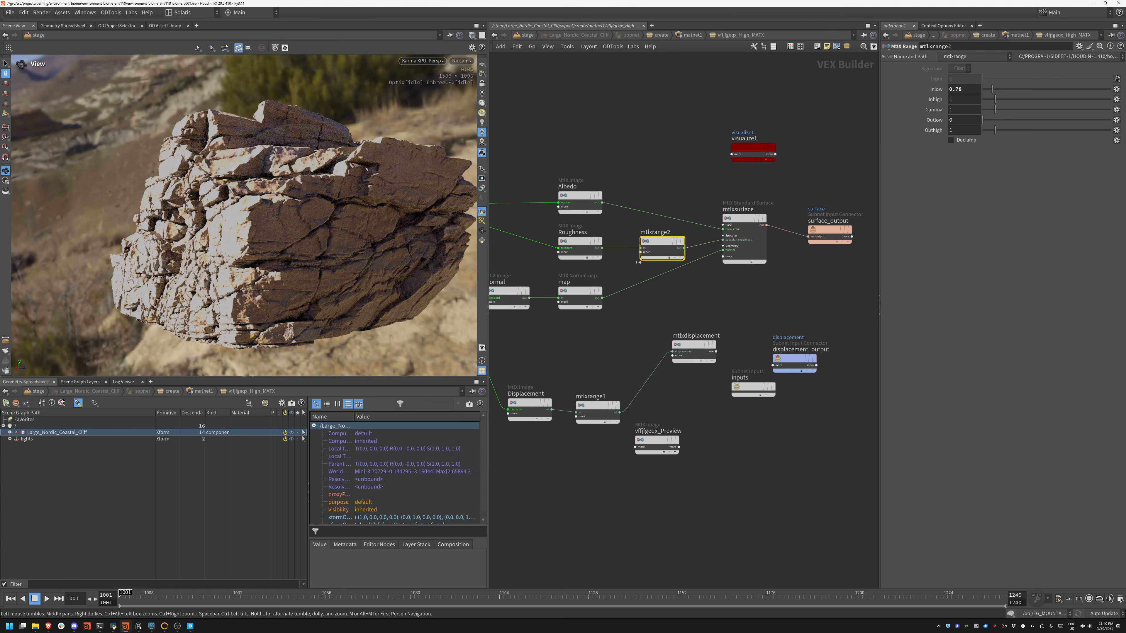
left_click(528, 35)
middle_click_drag(709, 257, 722, 448)
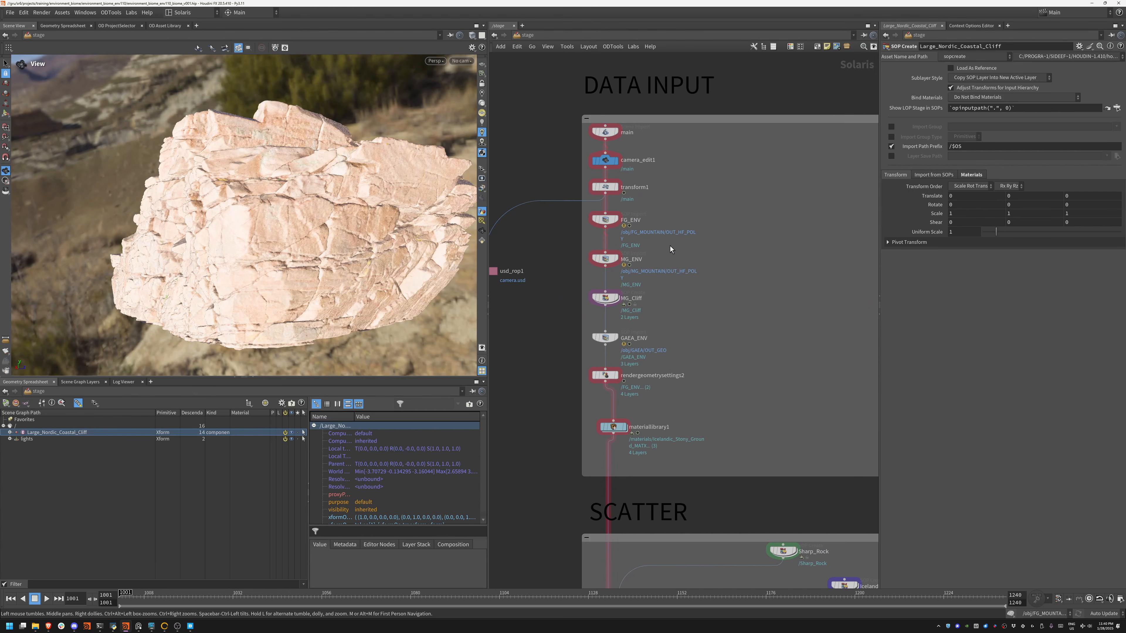
left_click(606, 258)
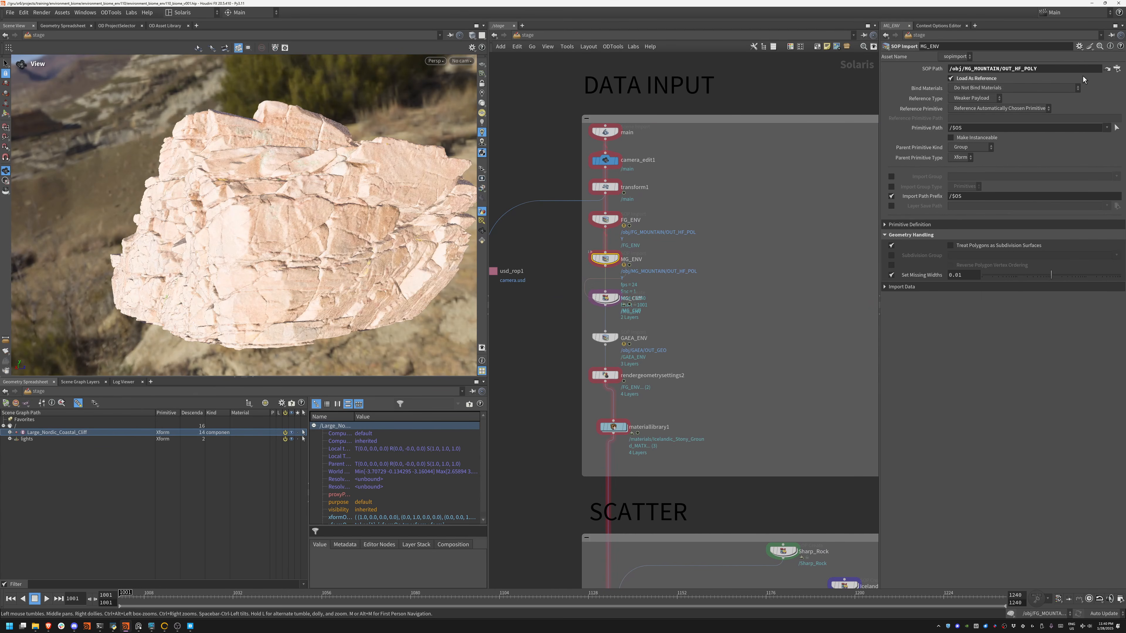
- Open the MG_Cliff node's internal geometry network and display the mg_cliff_hero_v1.bgeo.sc cache from file1 as a whole cliff
left_click(1106, 69)
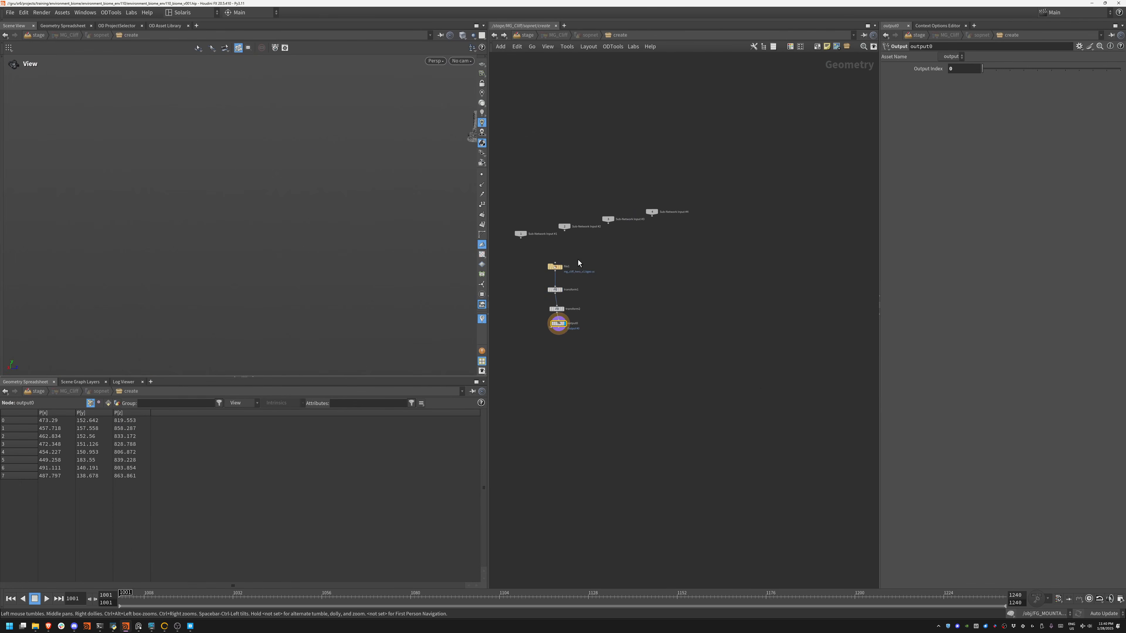
scroll(578, 259, "up", 3)
left_click(574, 258)
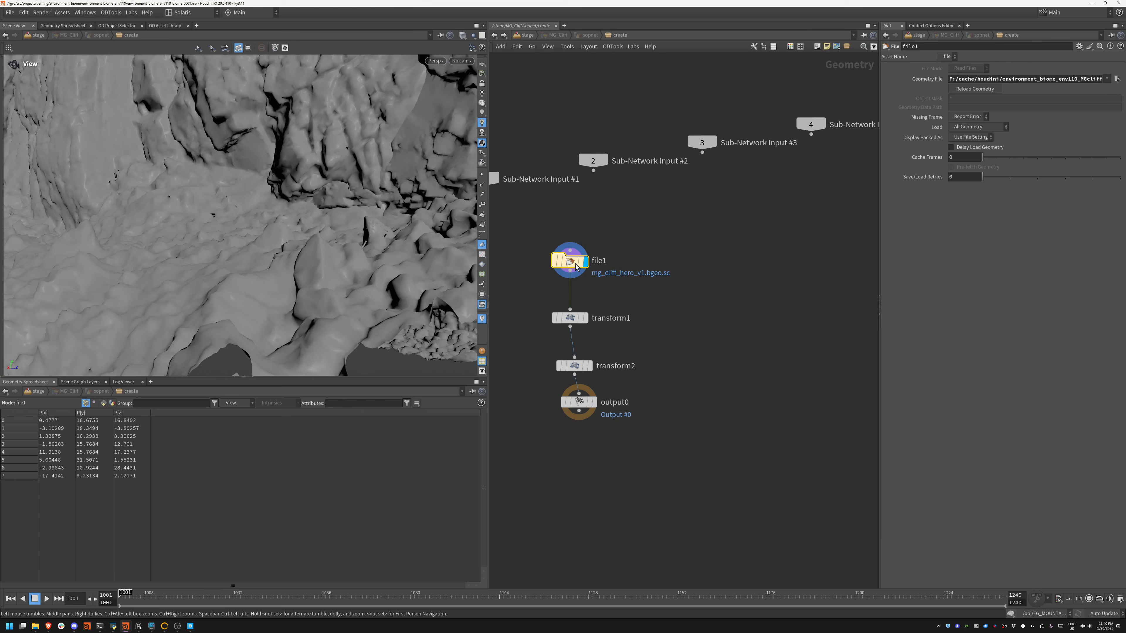
left_click_drag(280, 177, 214, 233)
scroll(279, 227, "down", 6)
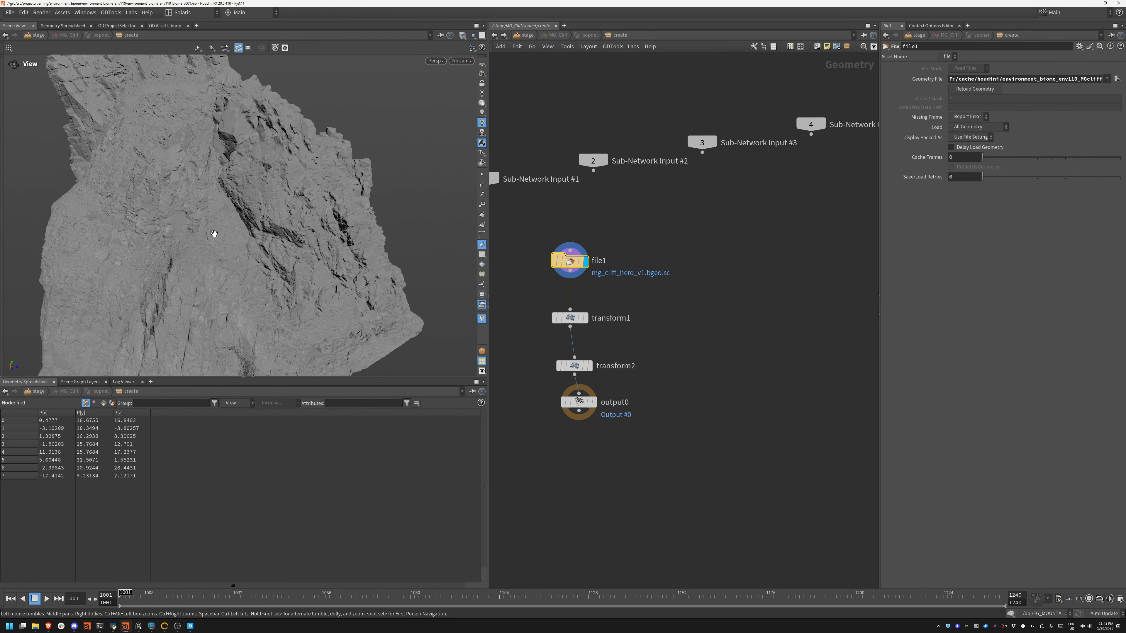
- Select the Huge Nordic Coastal Cliff asset in the Megascans 3D library and return to the scene view
left_click(168, 26)
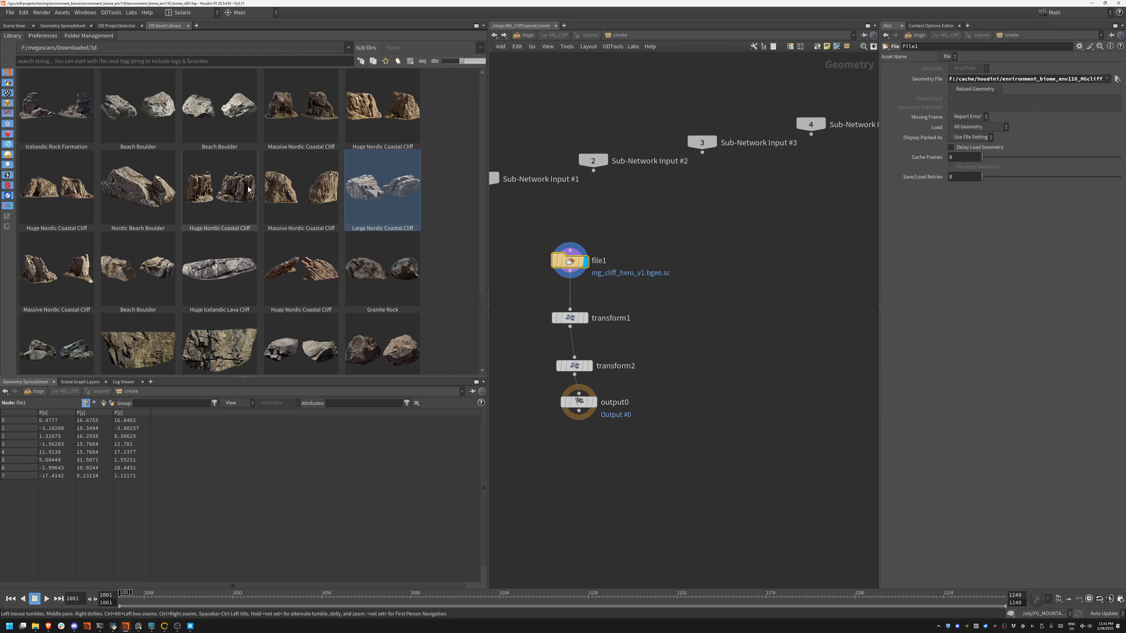
left_click(246, 217)
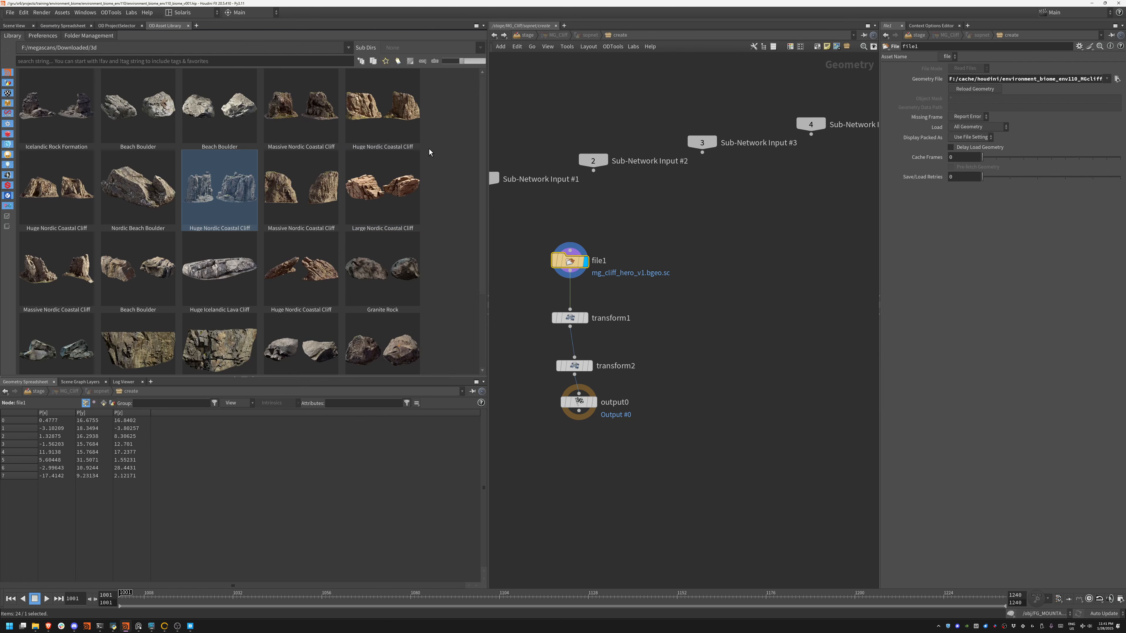
left_click(17, 25)
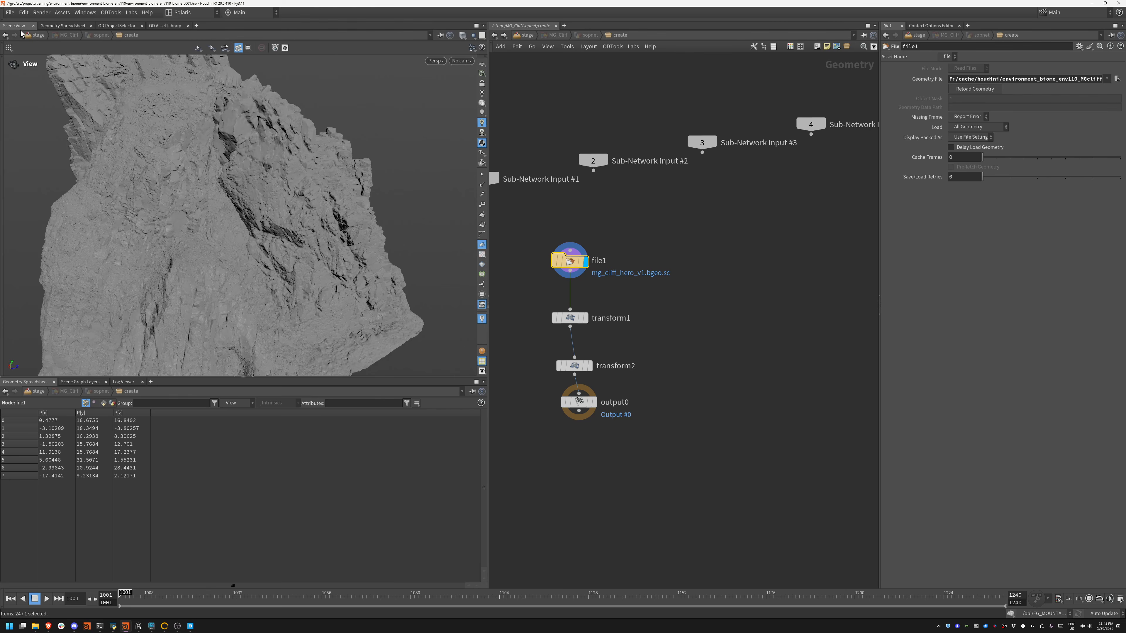
- Examine the hero cliff's assembled geometry from the front, underside and base up to a full overall view
mouse_move(292, 189)
left_mouse_down()
mouse_move(231, 176)
mouse_move(160, 193)
mouse_move(248, 263)
mouse_move(346, 249)
mouse_move(247, 207)
mouse_move(256, 212)
mouse_move(201, 209)
mouse_move(264, 206)
mouse_move(268, 223)
mouse_move(191, 262)
mouse_move(170, 144)
mouse_move(284, 186)
mouse_move(309, 235)
mouse_move(312, 355)
left_mouse_up()
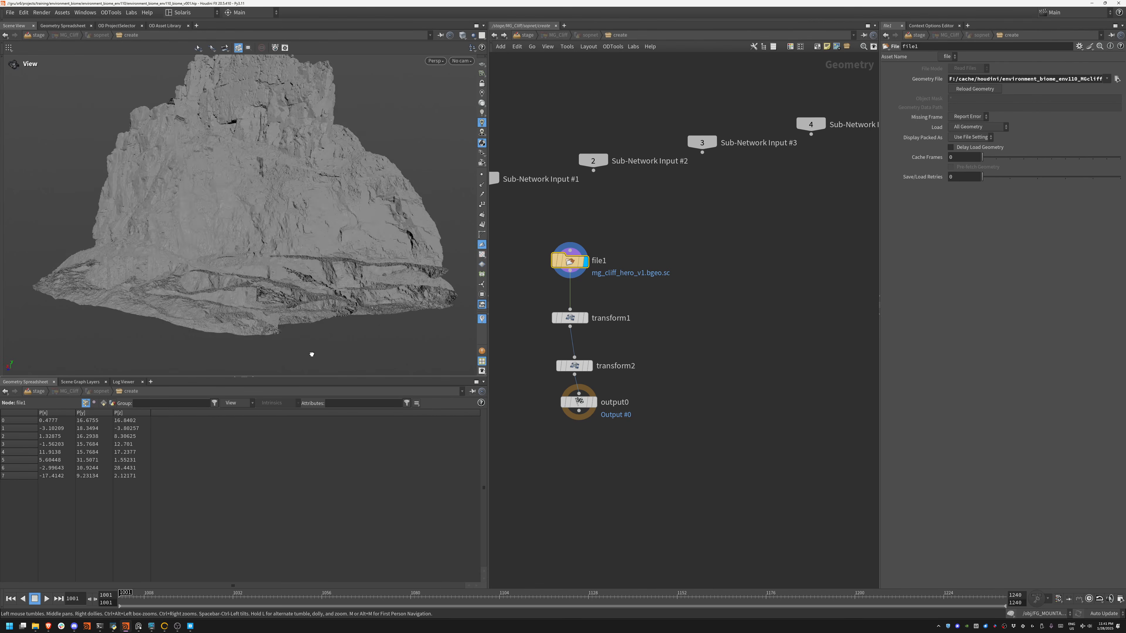
middle_click_drag(311, 354, 295, 301)
right_click_drag(294, 301, 349, 218)
left_click_drag(350, 219, 399, 207)
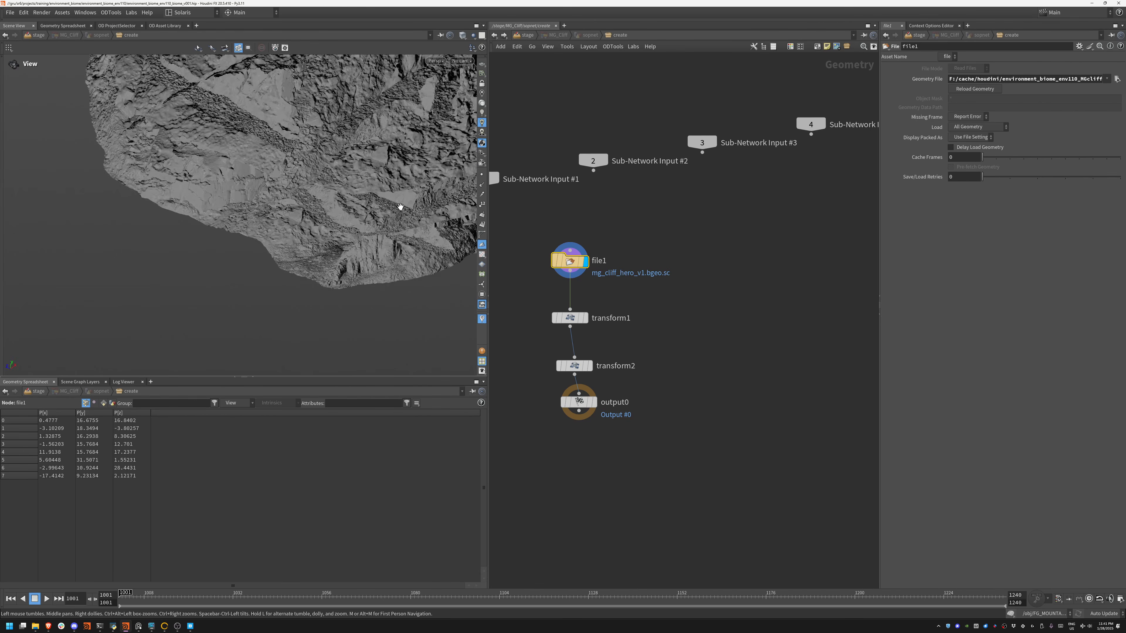
right_click_drag(400, 207, 149, 281)
left_click_drag(149, 280, 354, 219)
middle_click_drag(355, 219, 196, 274)
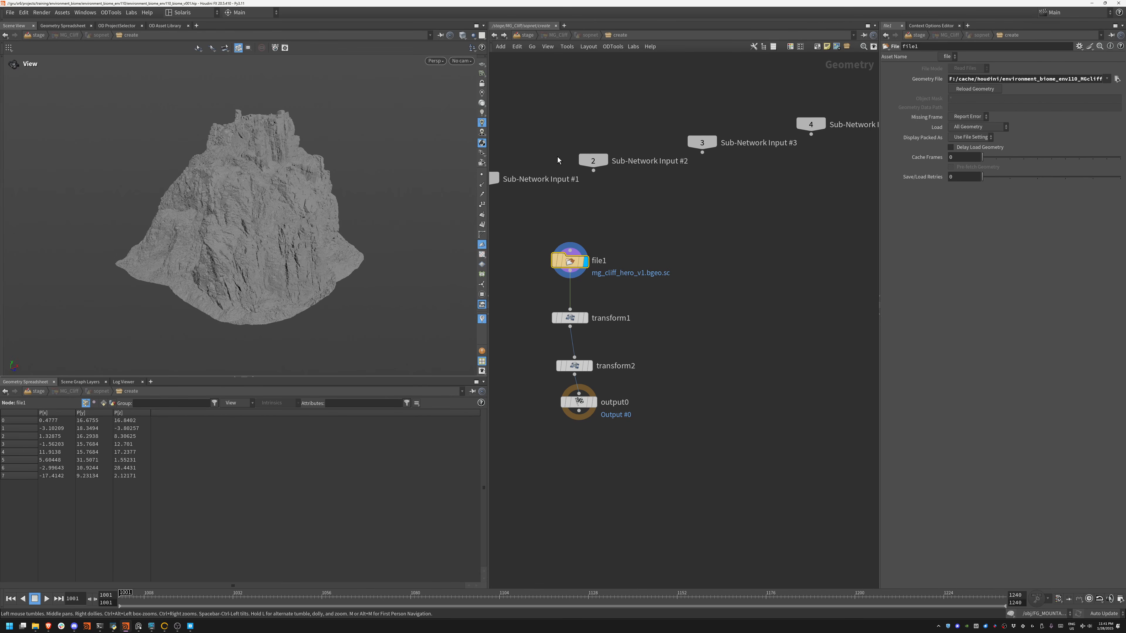
- Return to the stage level and go to the grass and rock nodes in the SCATTER box
left_click(526, 35)
middle_click_drag(664, 415, 689, 152)
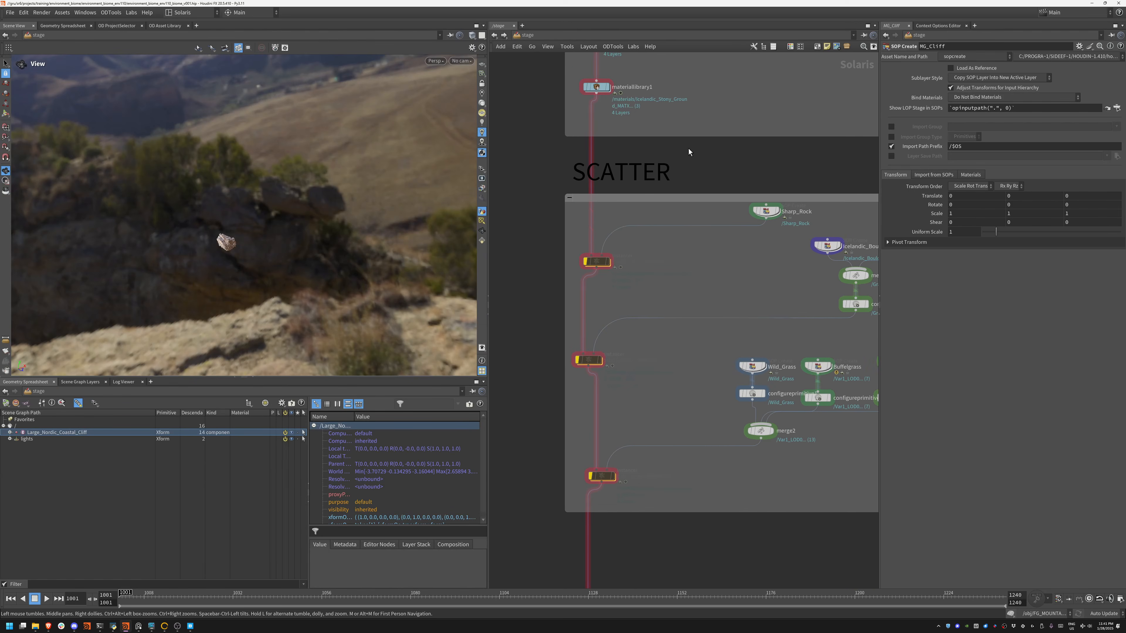
middle_click_drag(665, 283, 626, 267)
middle_click_drag(717, 263, 628, 238)
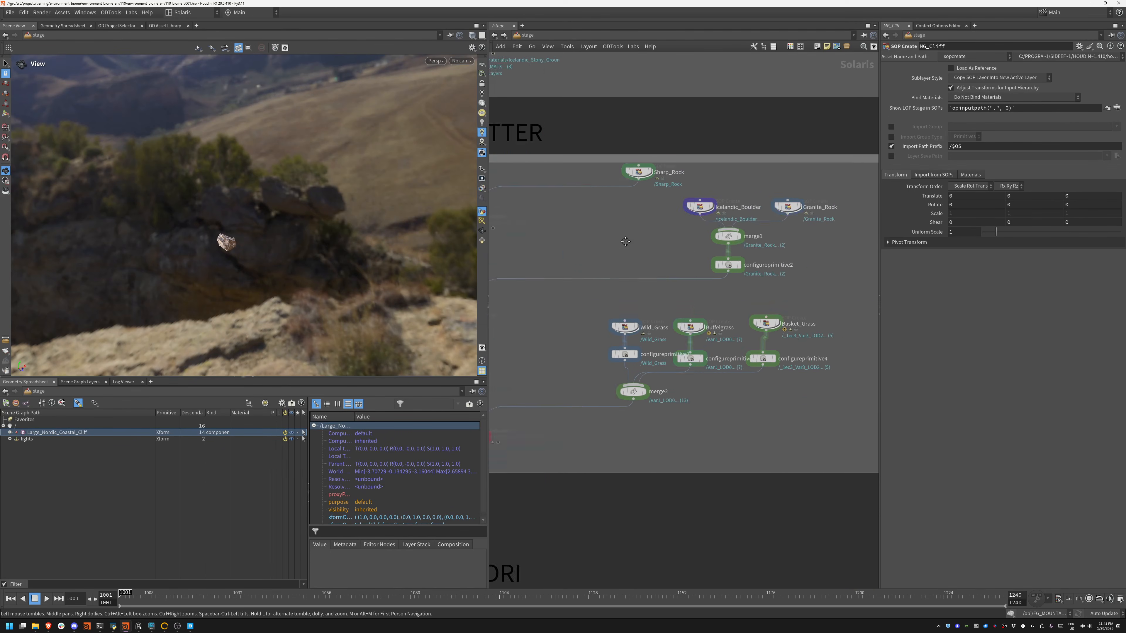
middle_click_drag(719, 405, 682, 342)
scroll(659, 355, "up", 1)
- Switch the OD Asset Library folder to F:/megascans/Downloaded/3dplant and dismiss the console window
left_click(165, 25)
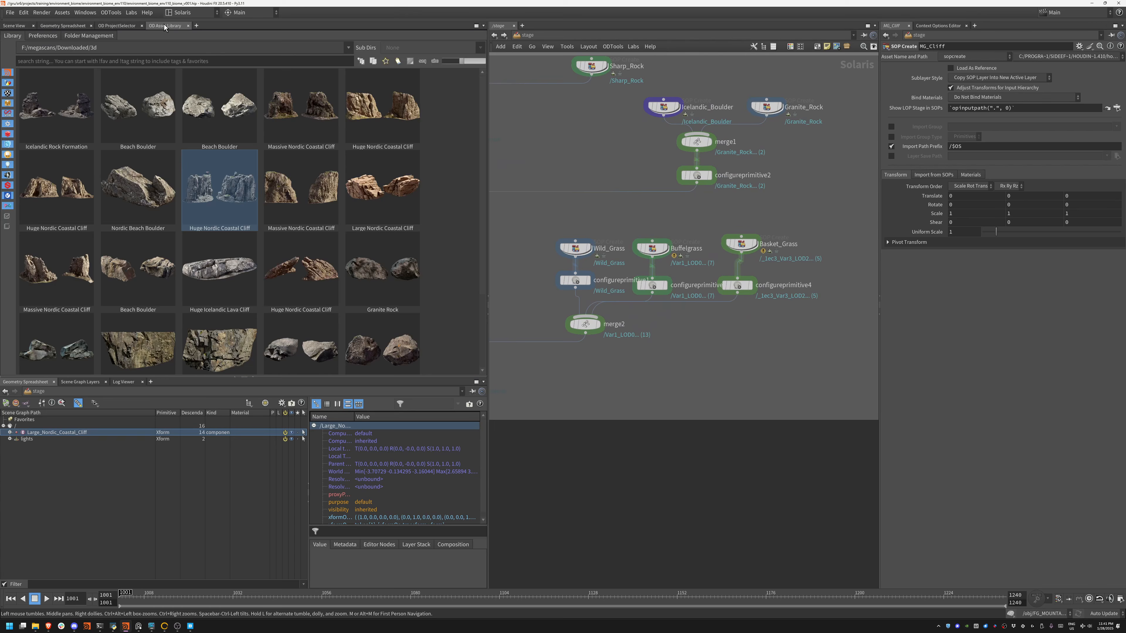
left_click(98, 48)
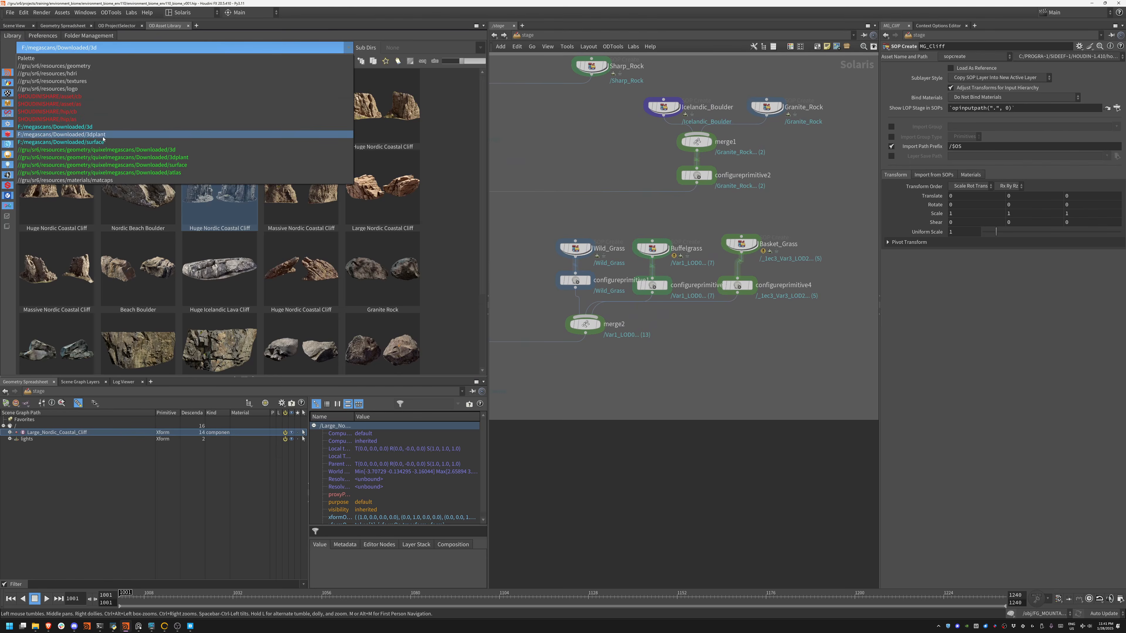
left_click(95, 134)
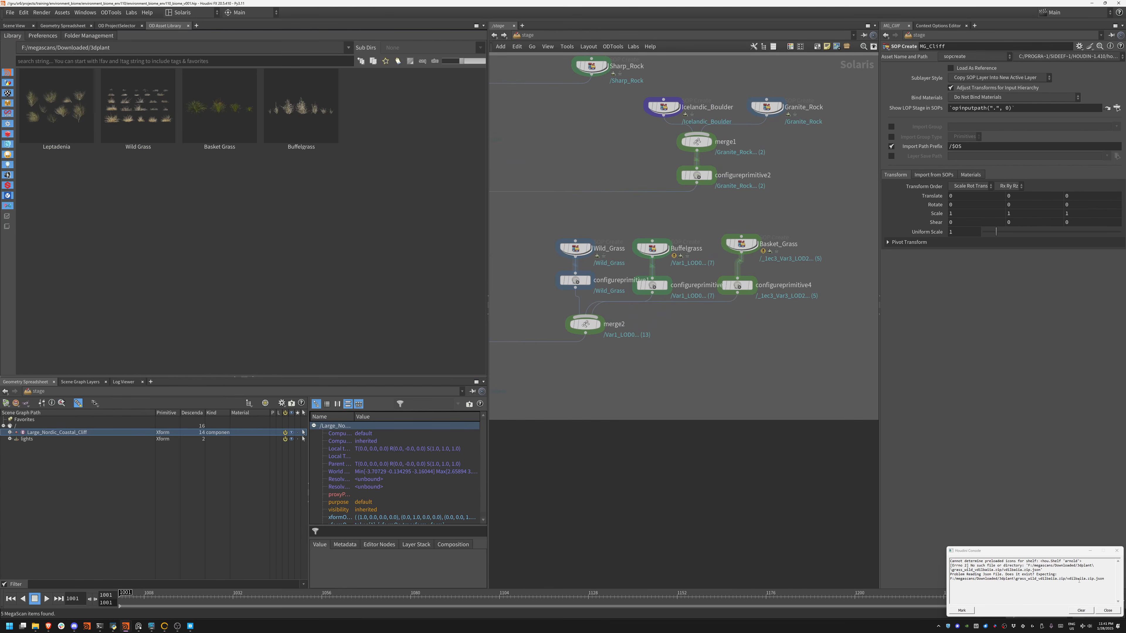
left_click(1087, 551)
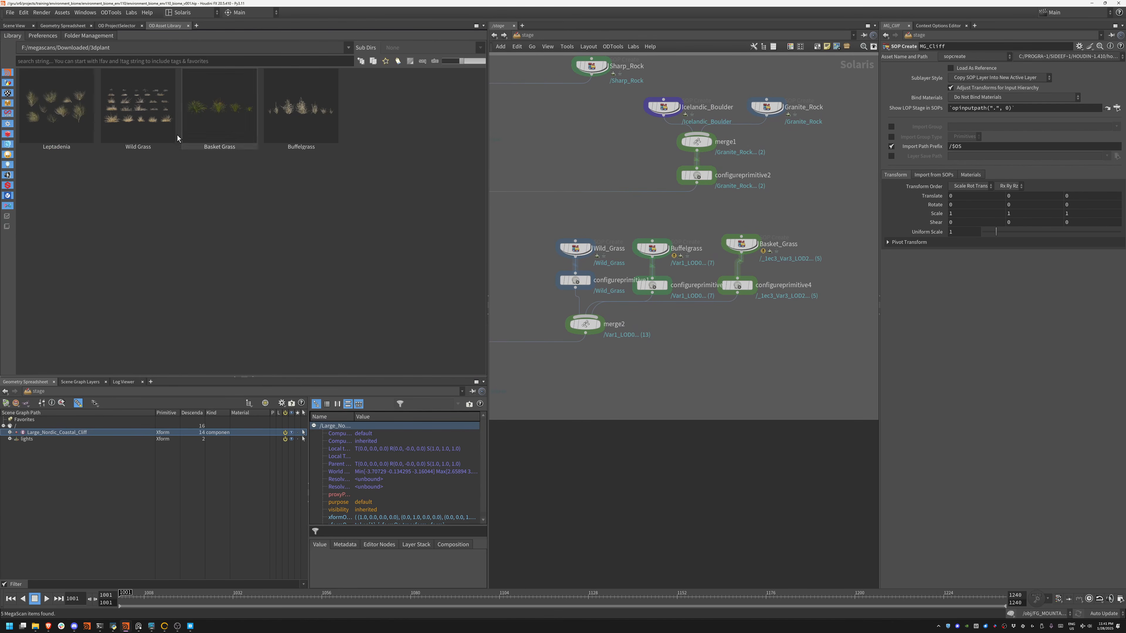
- Open the Wild_Grass geometry network, enable the bypassed Var9_LOD0 Alembic node, and display it framed in the scene view
double_click(584, 247)
middle_click_drag(678, 309, 557, 290)
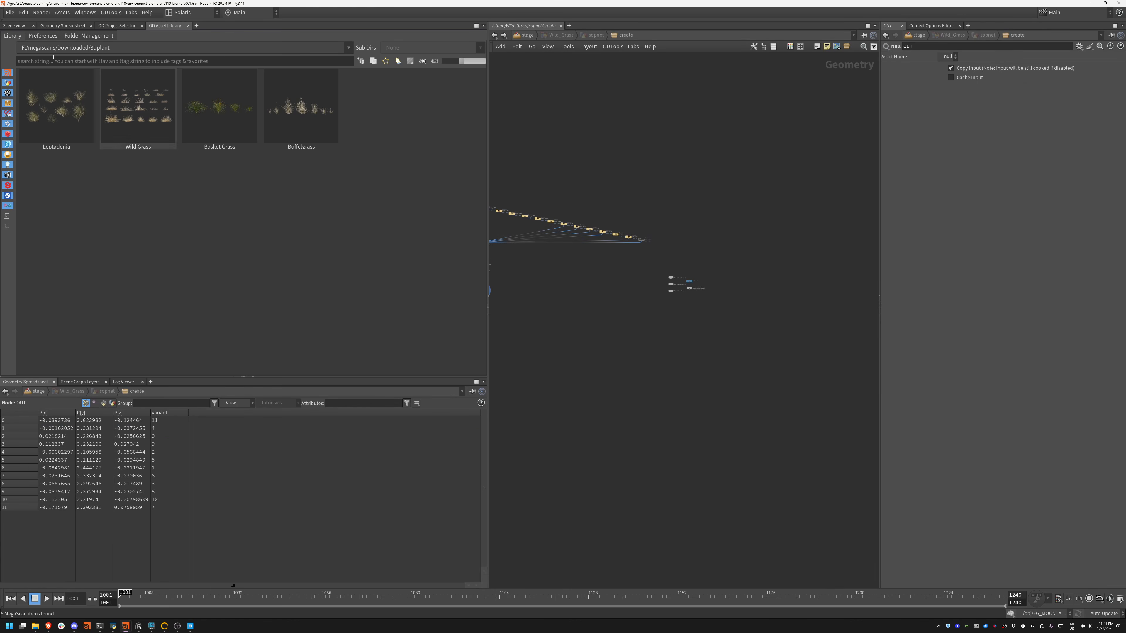
left_click(18, 30)
scroll(629, 248, "up", 8)
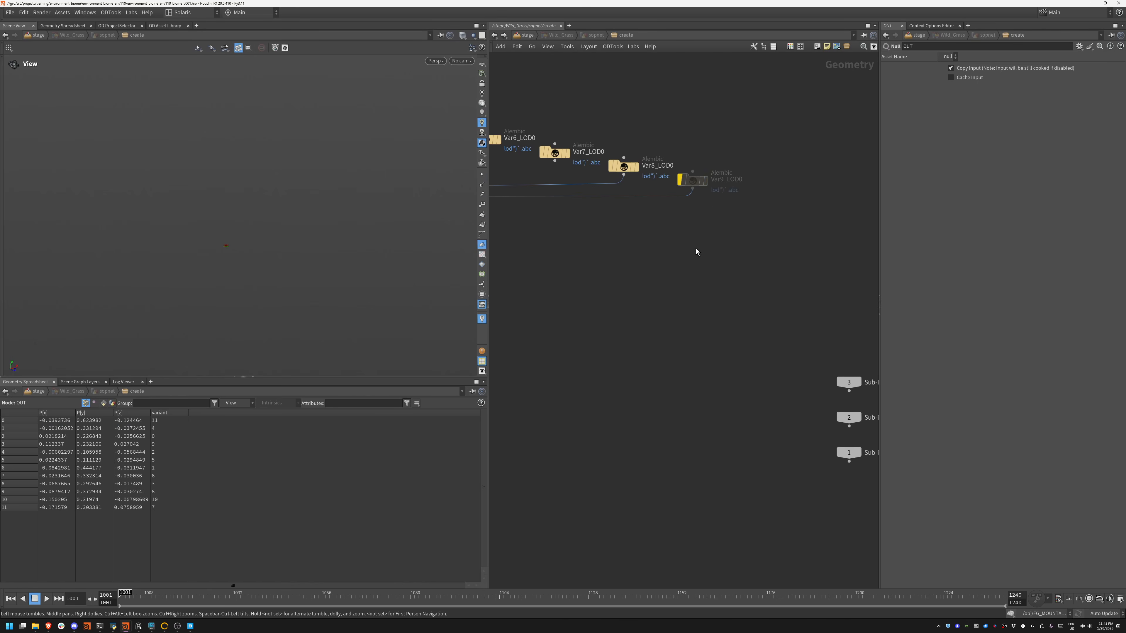
left_click(695, 181)
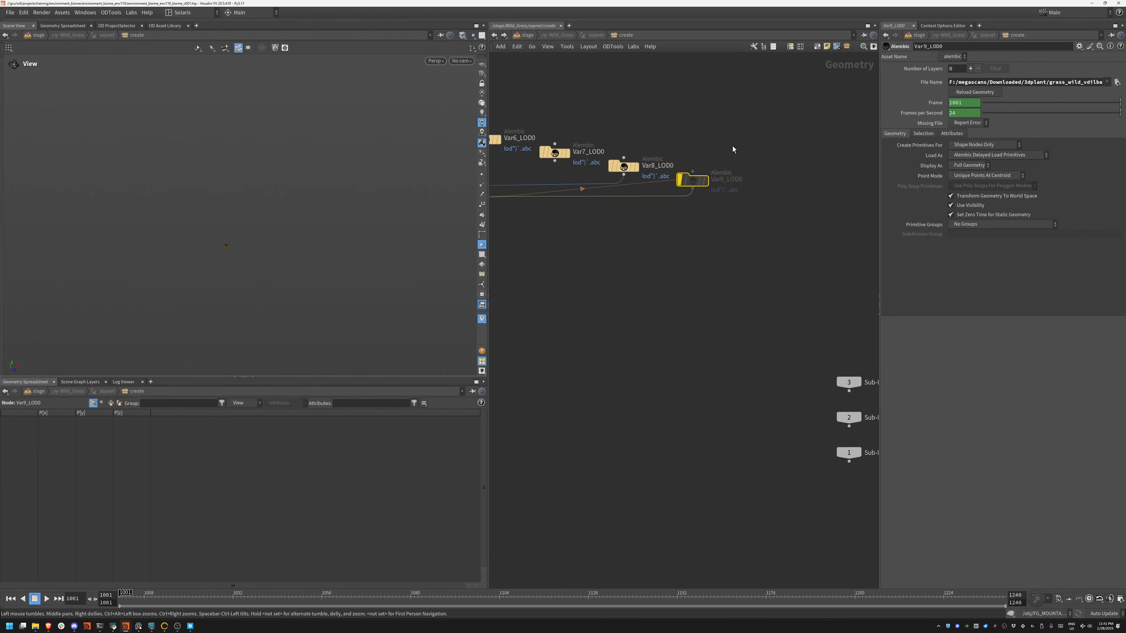
left_click(705, 181)
key("f")
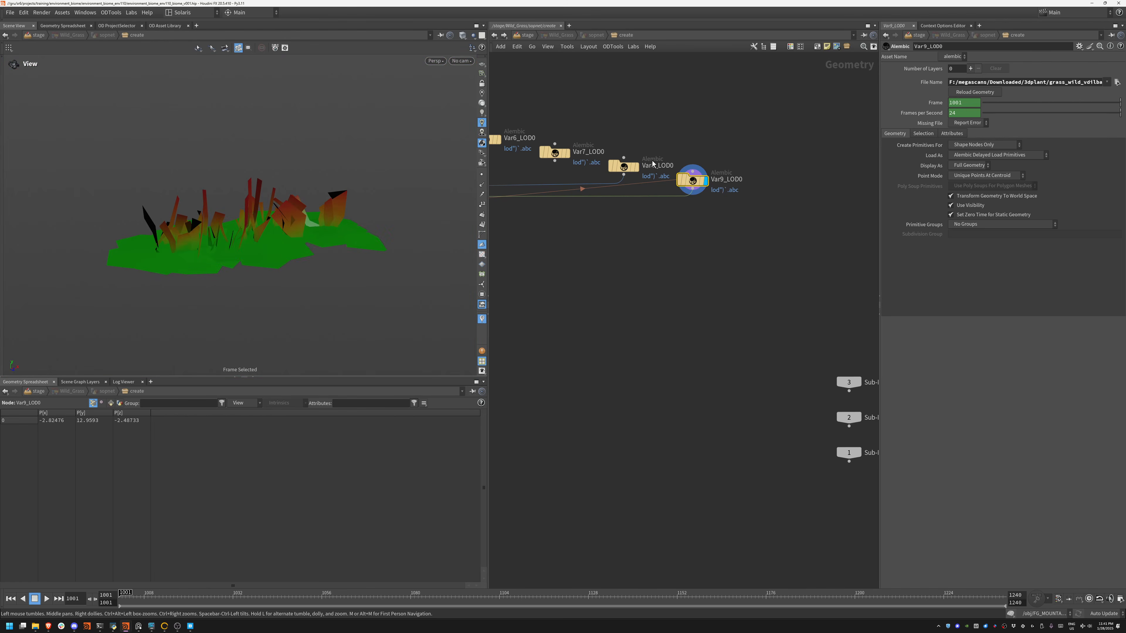
- Display the Var8_LOD0 and Var7_LOD0 grass variants in turn and bypass Var9_LOD0 again
left_click(637, 167)
left_click(568, 153)
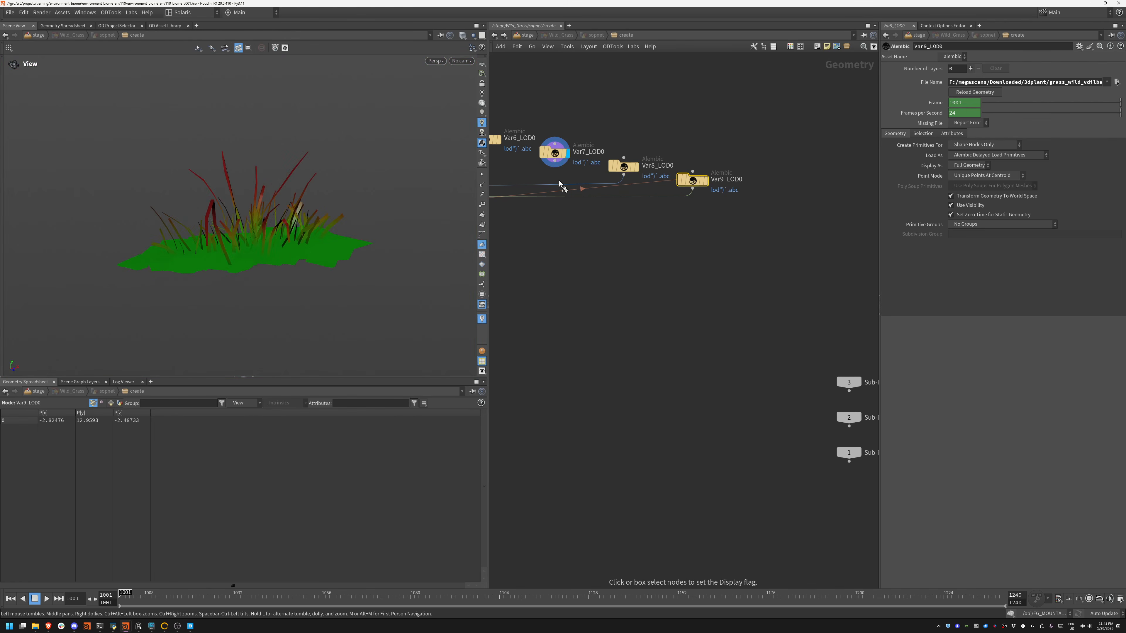
left_click_drag(748, 143, 674, 231)
key("h")
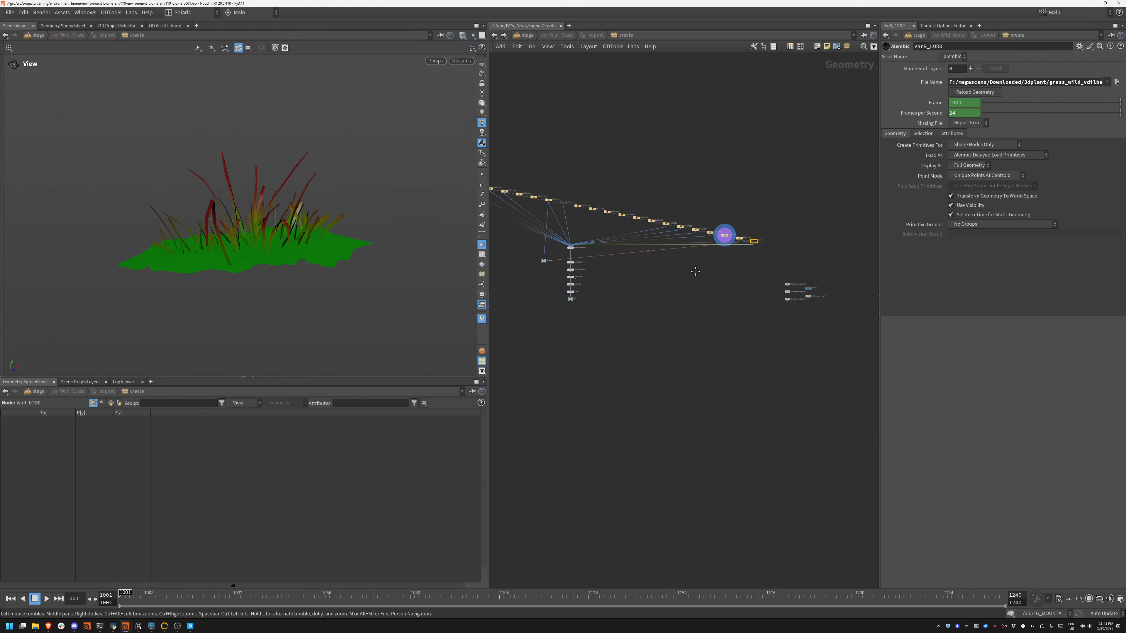
- Open the Var1_LOD0_MATX material subnet inside the Wild_Grass network's matnet1
middle_click_drag(844, 276, 579, 273)
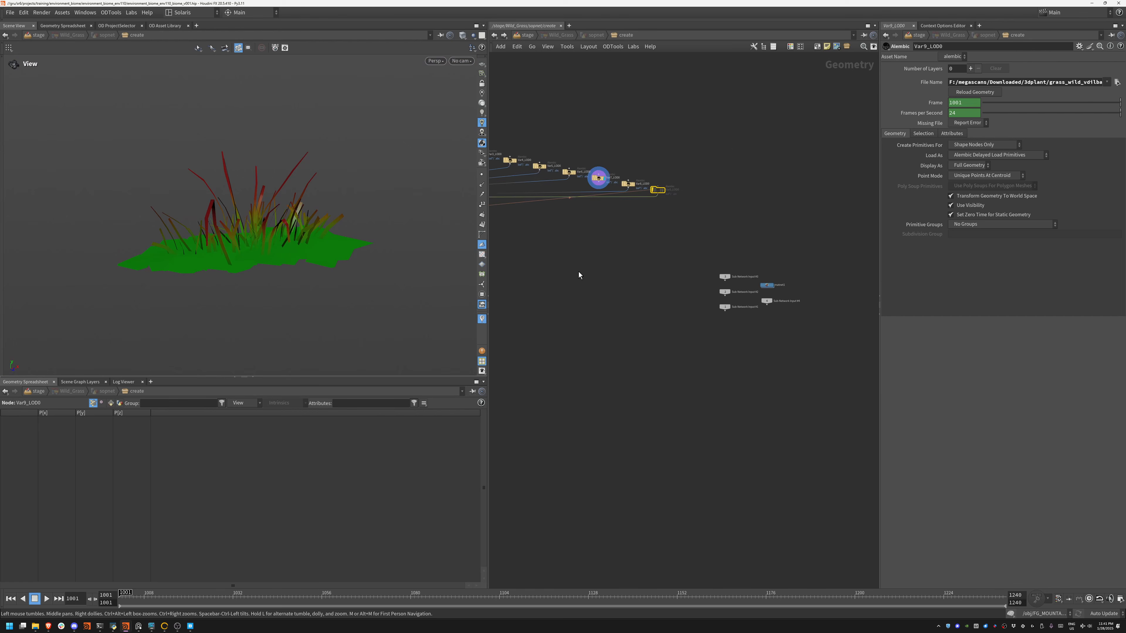
middle_click_drag(738, 345, 636, 357)
scroll(638, 357, "up", 6)
left_click(680, 142)
double_click(680, 142)
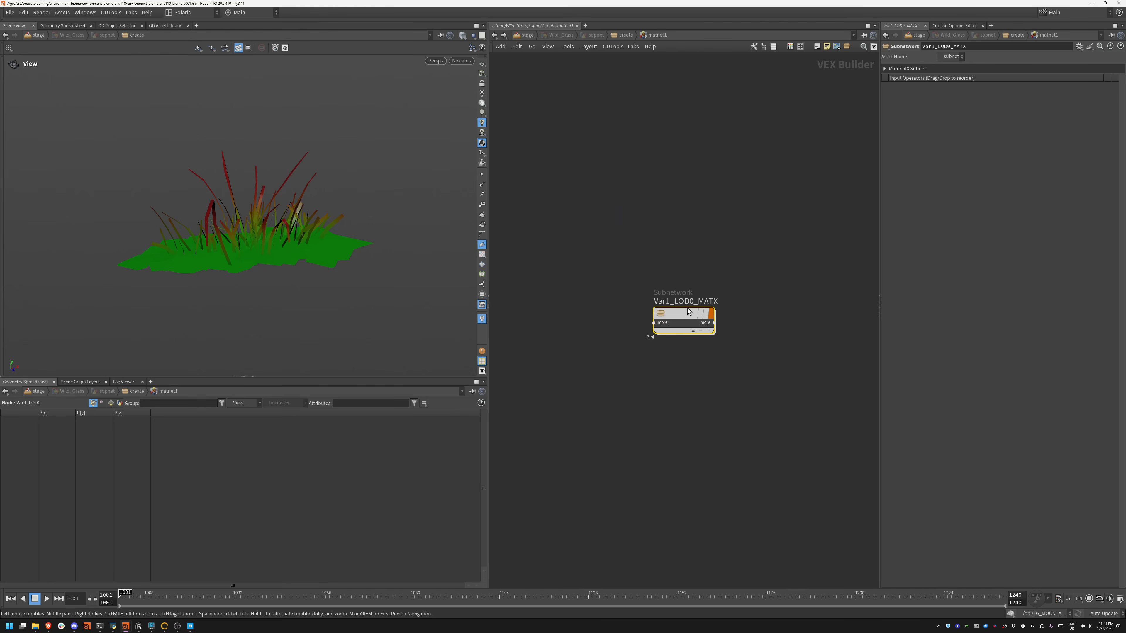
double_click(680, 314)
scroll(707, 349, "up", 7)
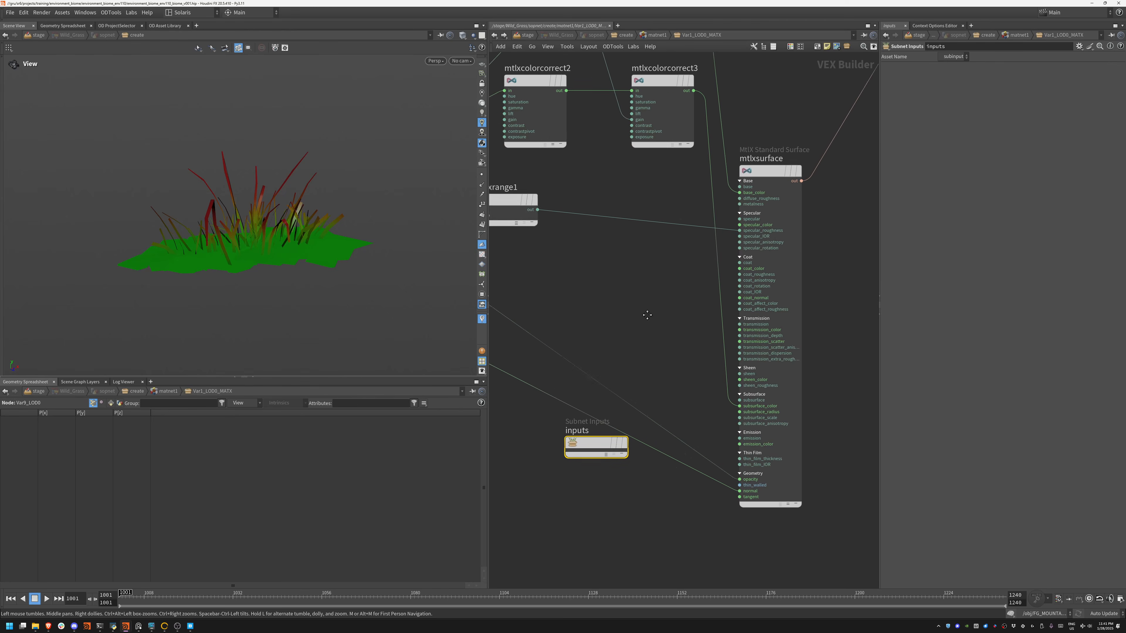
- Select the mtlxsurface node and examine its sheen, subsurface and thin-walled settings alongside its shader connections
left_click(718, 173)
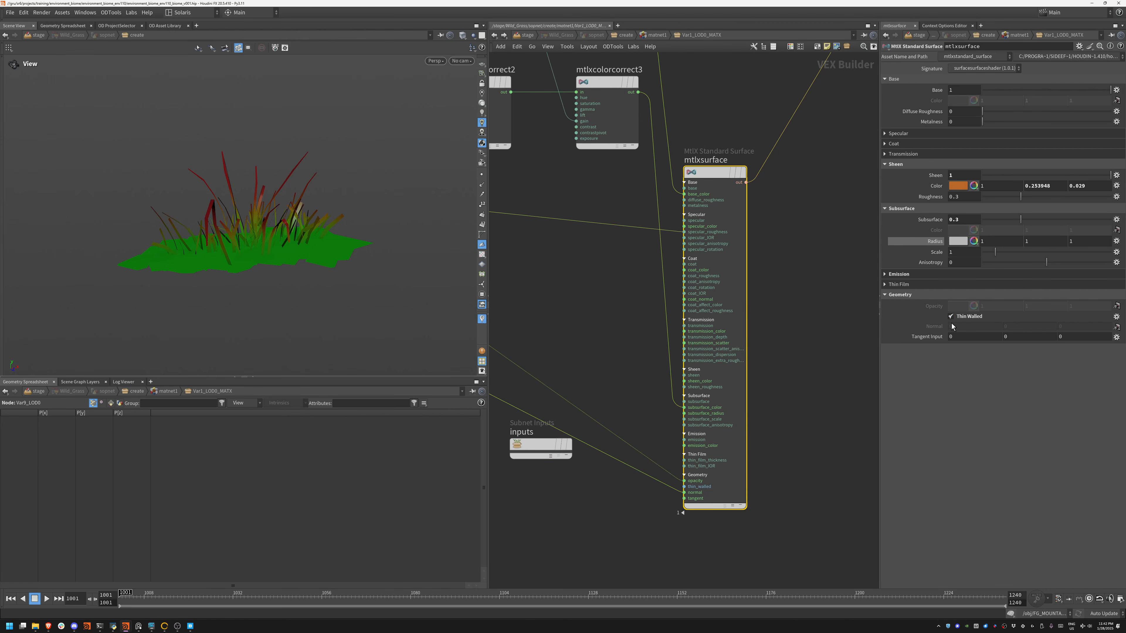
scroll(590, 275, "down", 3)
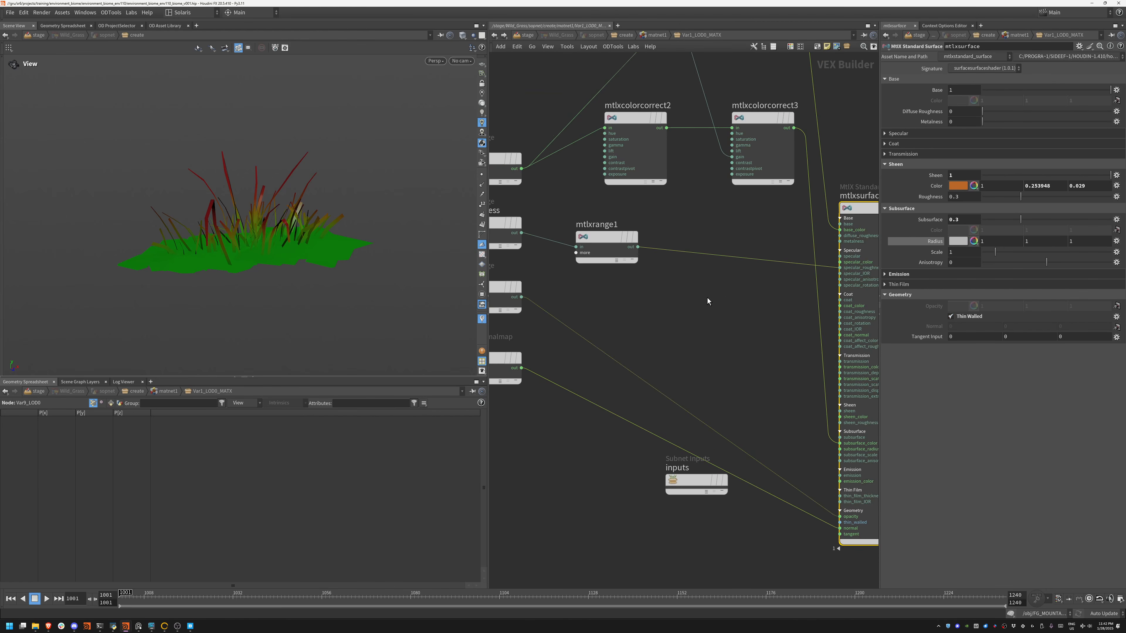
scroll(615, 262, "up", 3)
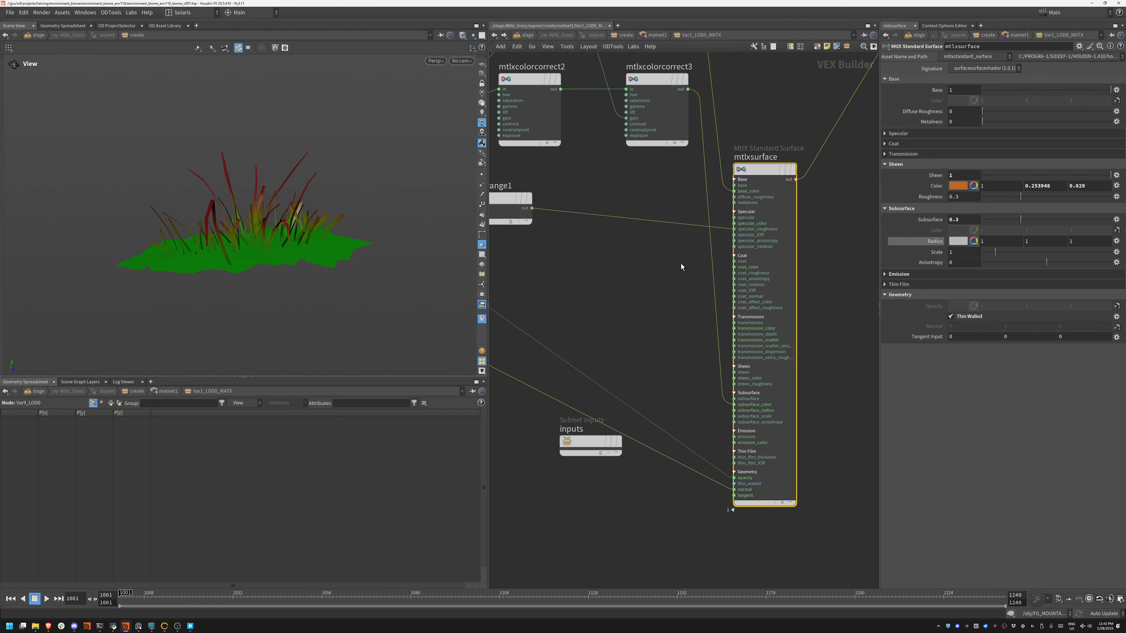
- Switch to the Open RV player and scrub the rendered environment sequence to frame 1146
left_click(151, 627)
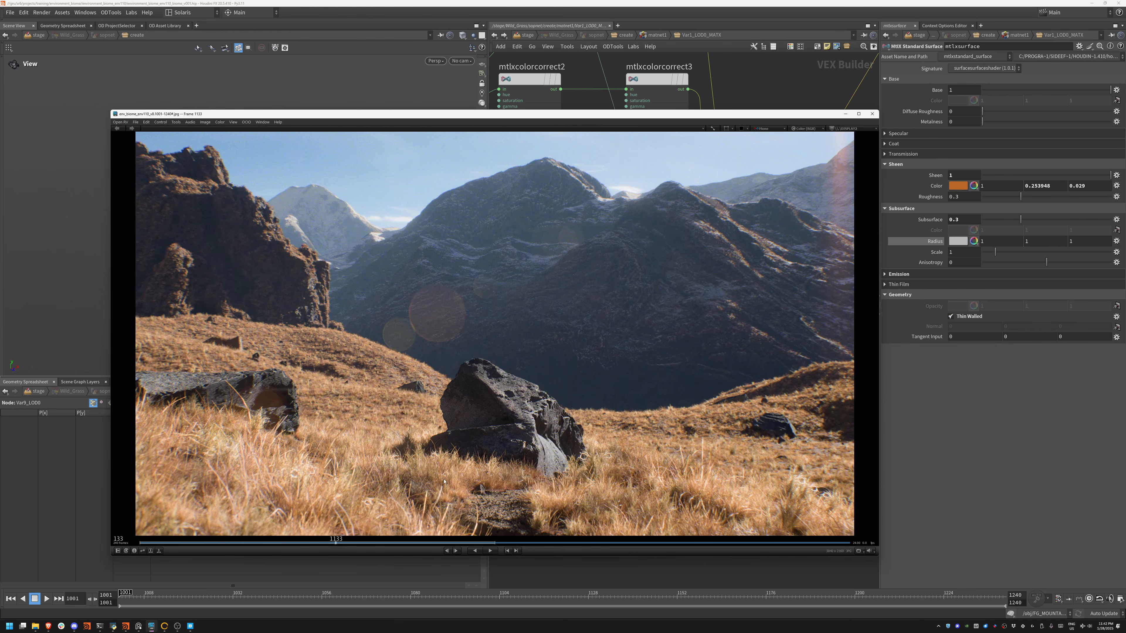
middle_click_drag(310, 483, 372, 390)
middle_click_drag(373, 391, 591, 397, "ctrl")
left_click_drag(590, 397, 828, 377)
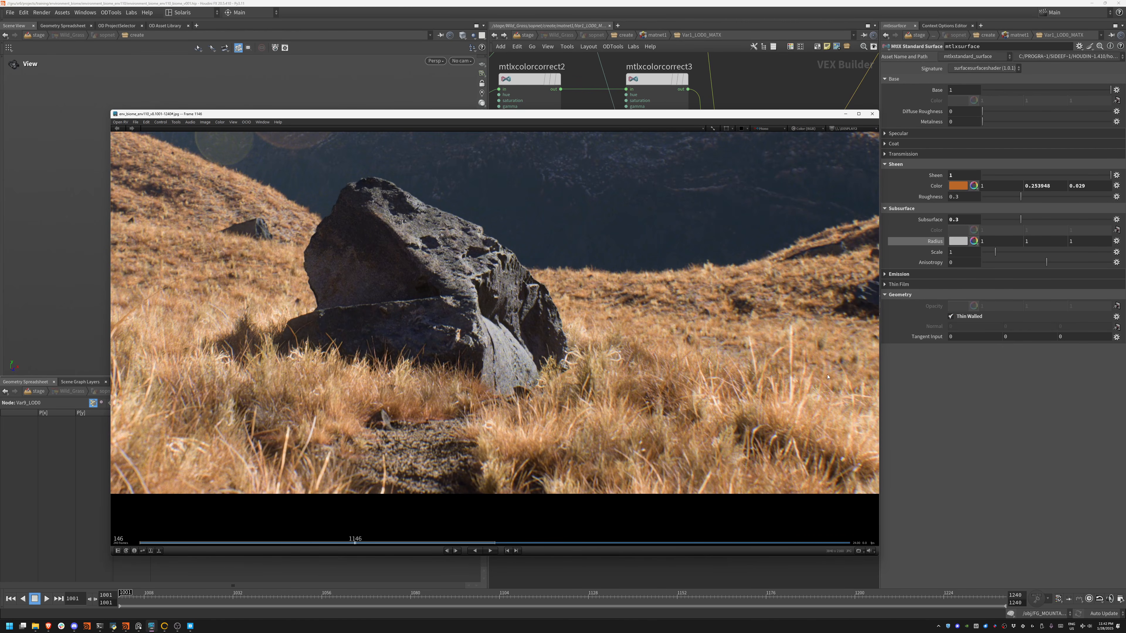
- Inspect the distant grassy ridge up close and switch to the EXR version of the render for comparison
middle_click_drag(772, 384, 681, 275)
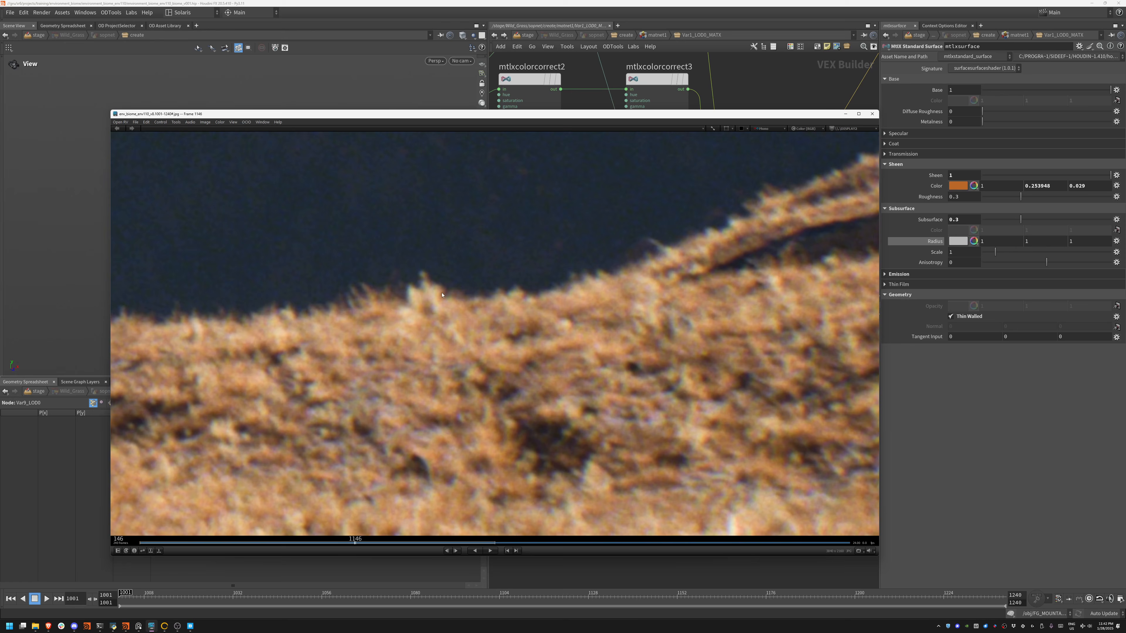
key("alt+Right")
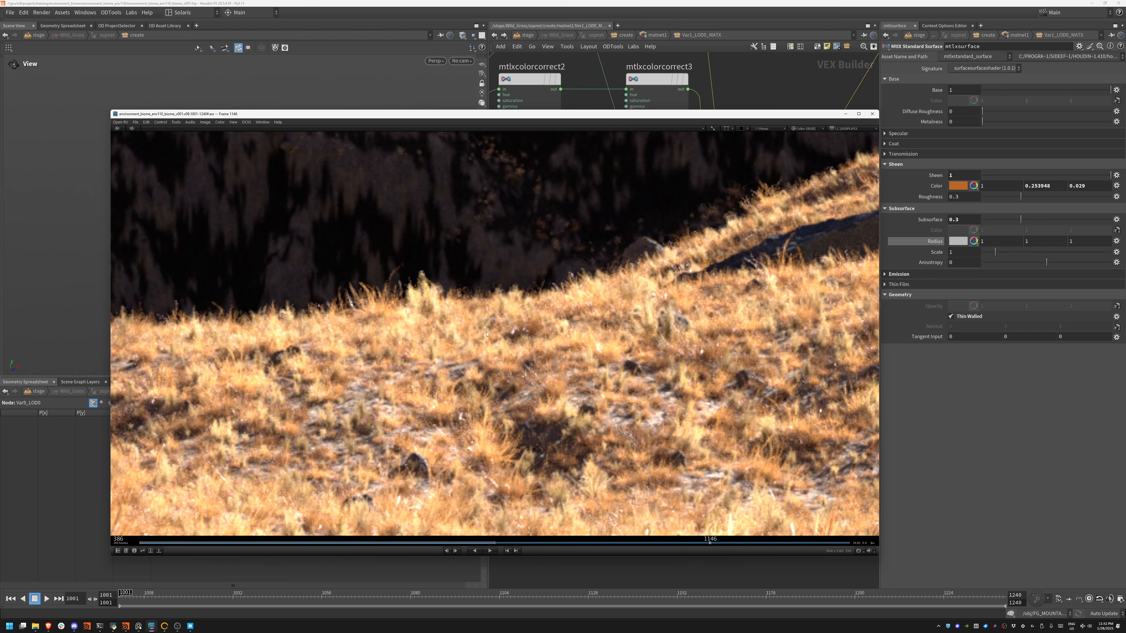
middle_click_drag(418, 307, 428, 304)
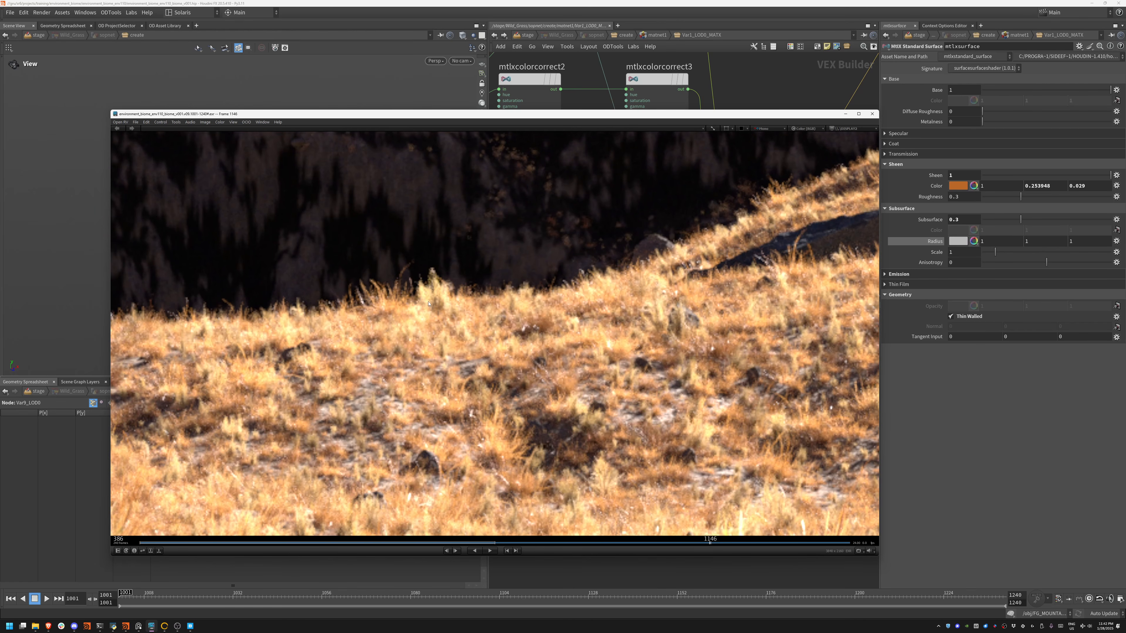
- Turn on annotation drawing and circle in pink a grass clump on the distant ridge and the grass beside the large boulder
key("F10")
mouse_move(409, 261)
left_mouse_down()
mouse_move(376, 305)
mouse_move(421, 276)
left_mouse_up()
middle_click_drag(167, 439, 509, 284)
scroll(509, 284, "down", 6)
mouse_move(436, 282)
left_mouse_down()
mouse_move(409, 312)
mouse_move(438, 283)
left_mouse_up()
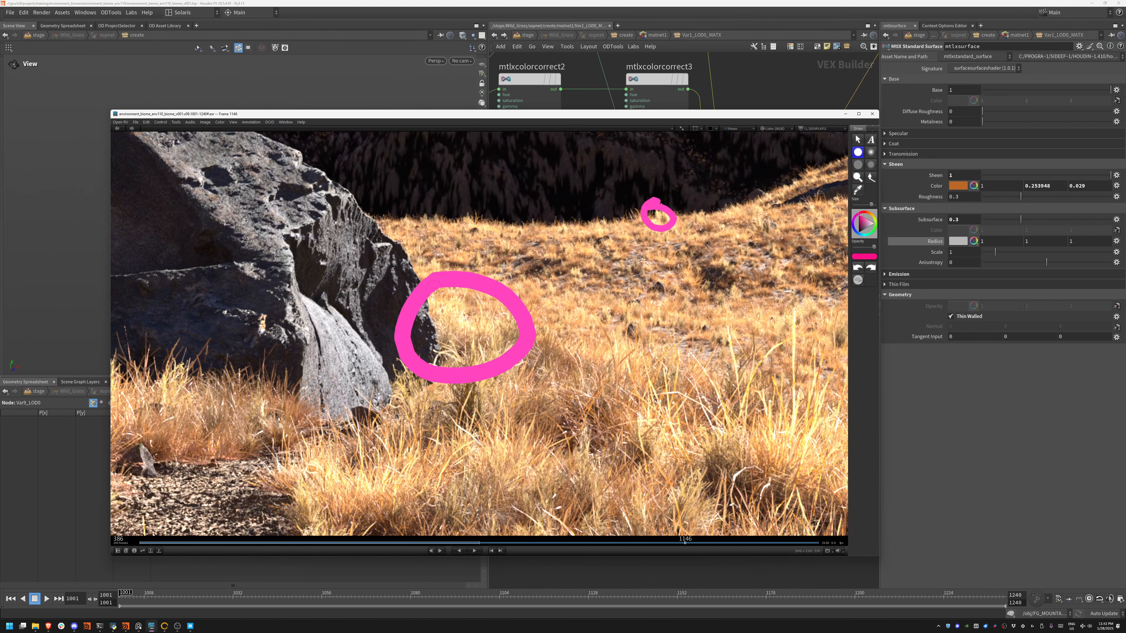
- Review the grass surrounding the boulder in the annotated render and minimize the player to return to Houdini
scroll(416, 306, "down", 3)
middle_click_drag(394, 330, 414, 336)
middle_click_drag(512, 220, 760, 264)
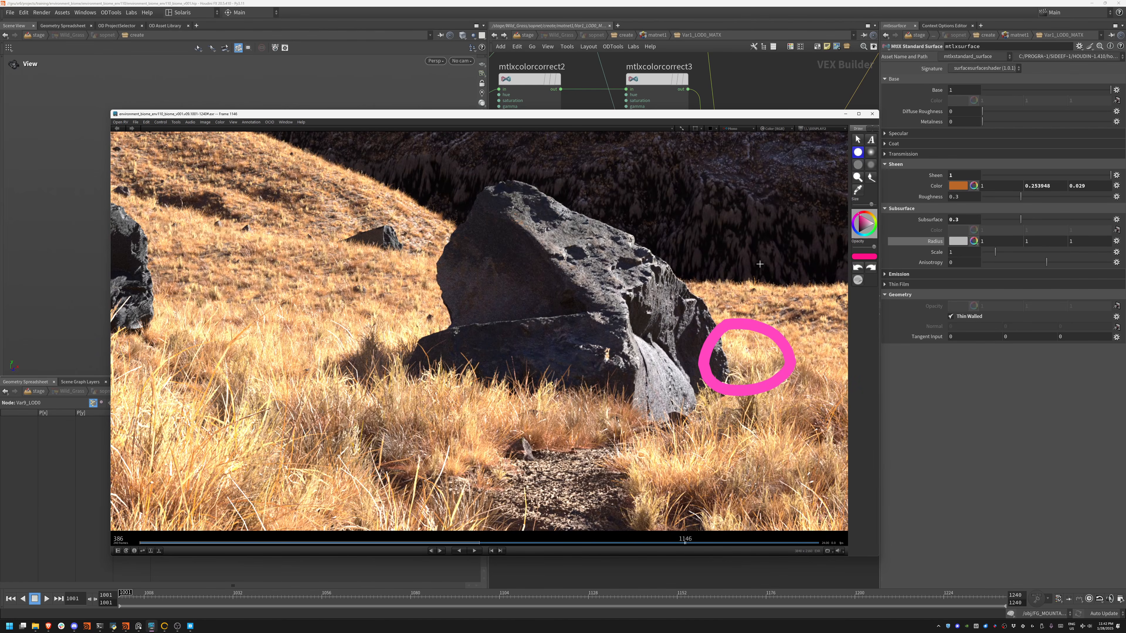
left_click(847, 114)
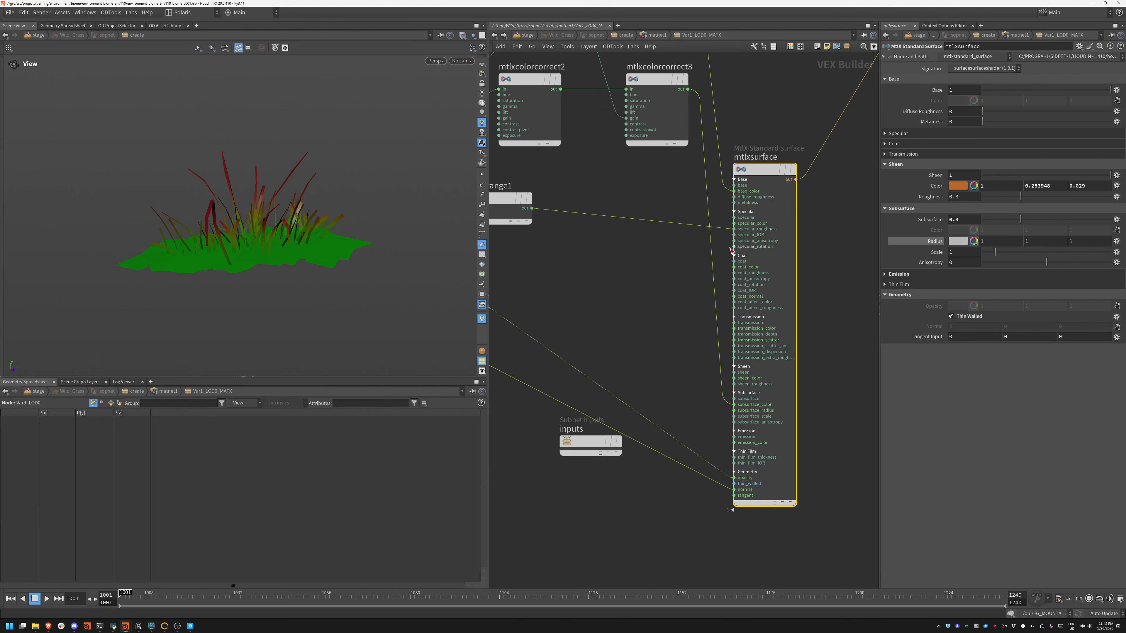
- Return to the stage network and review the wild_grass_instancer settings and the primitives in the grass variants' merge2 node
left_click(527, 35)
middle_click_drag(615, 288, 654, 258)
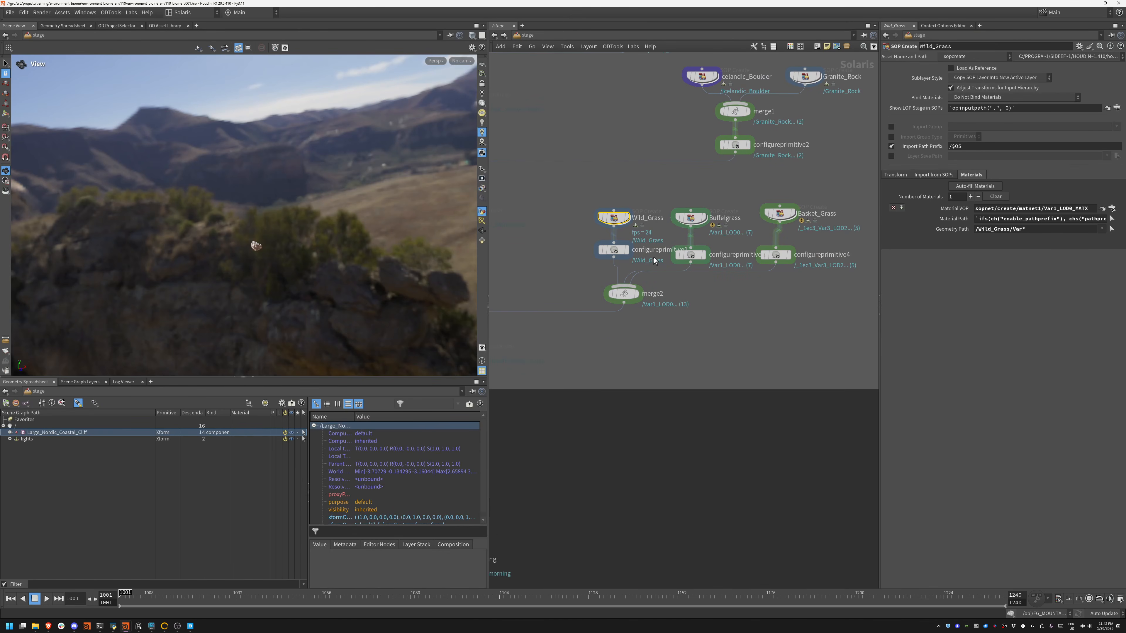
middle_click_drag(549, 285, 658, 198)
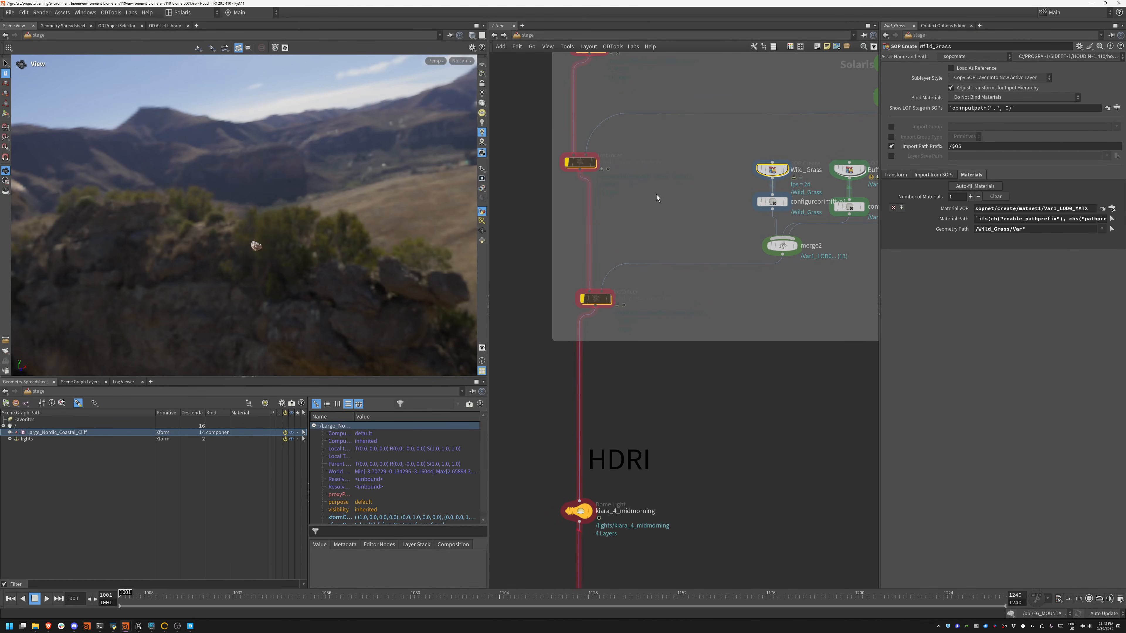
left_click(590, 306)
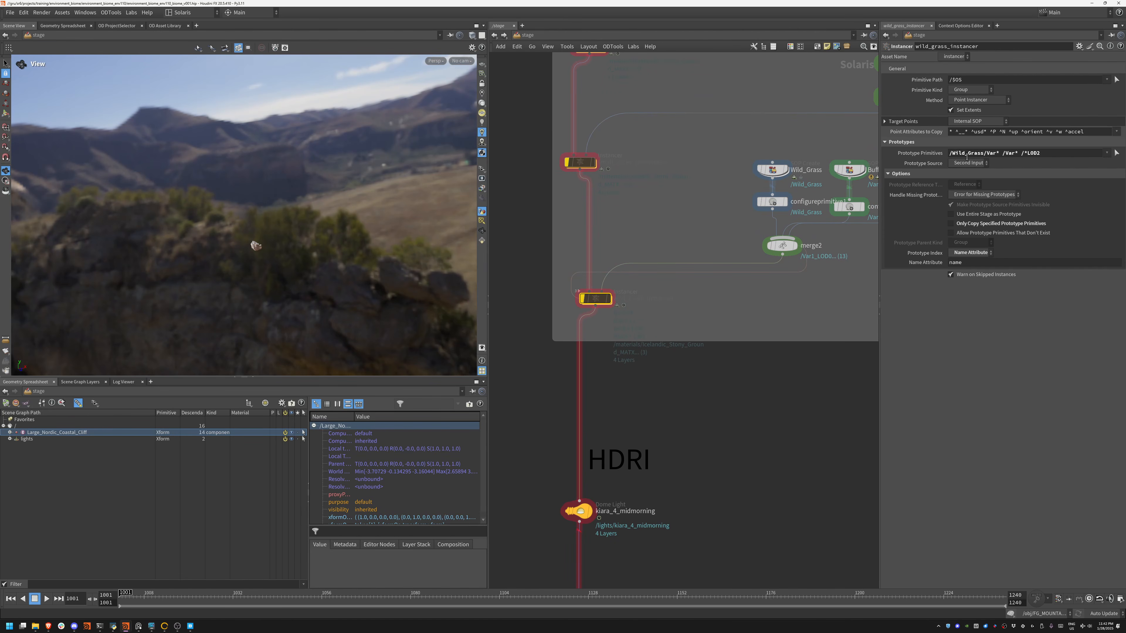
left_click(798, 245)
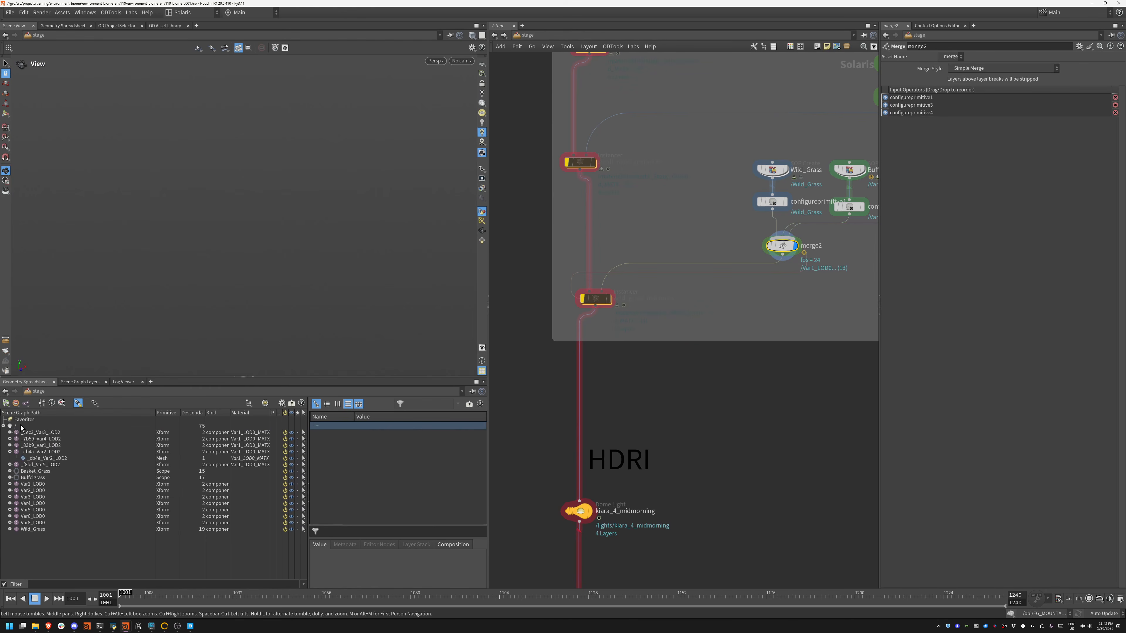
left_click(594, 298)
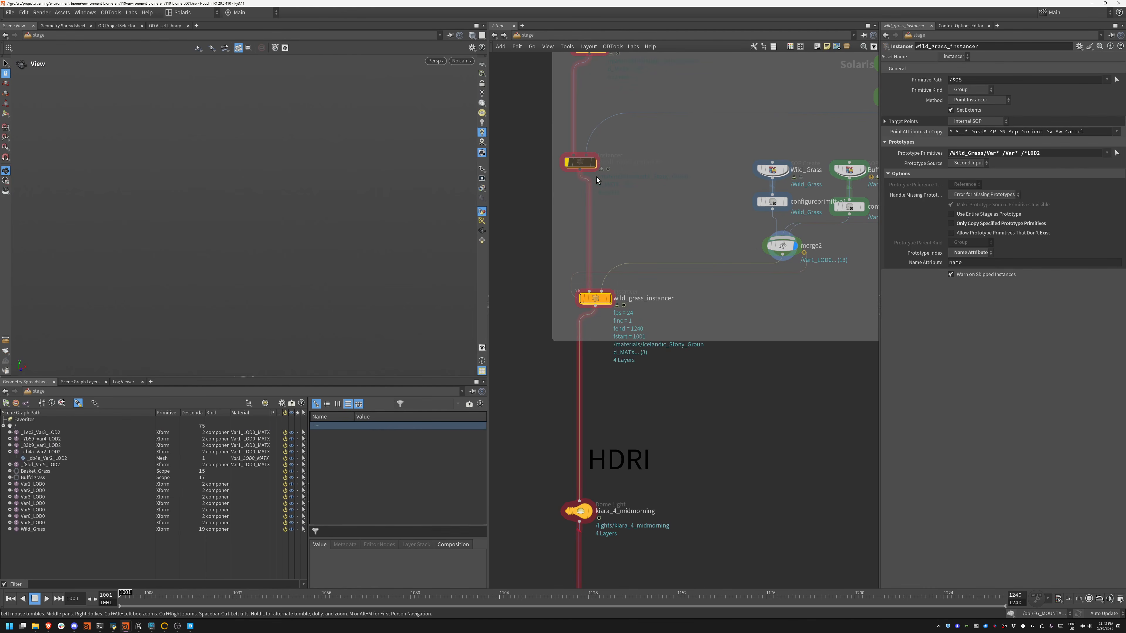
- Review the small rocks and sharp rock instancers, and display the scene from the null1 output node
left_click(576, 165)
middle_click_drag(640, 176, 628, 354)
left_click(578, 226)
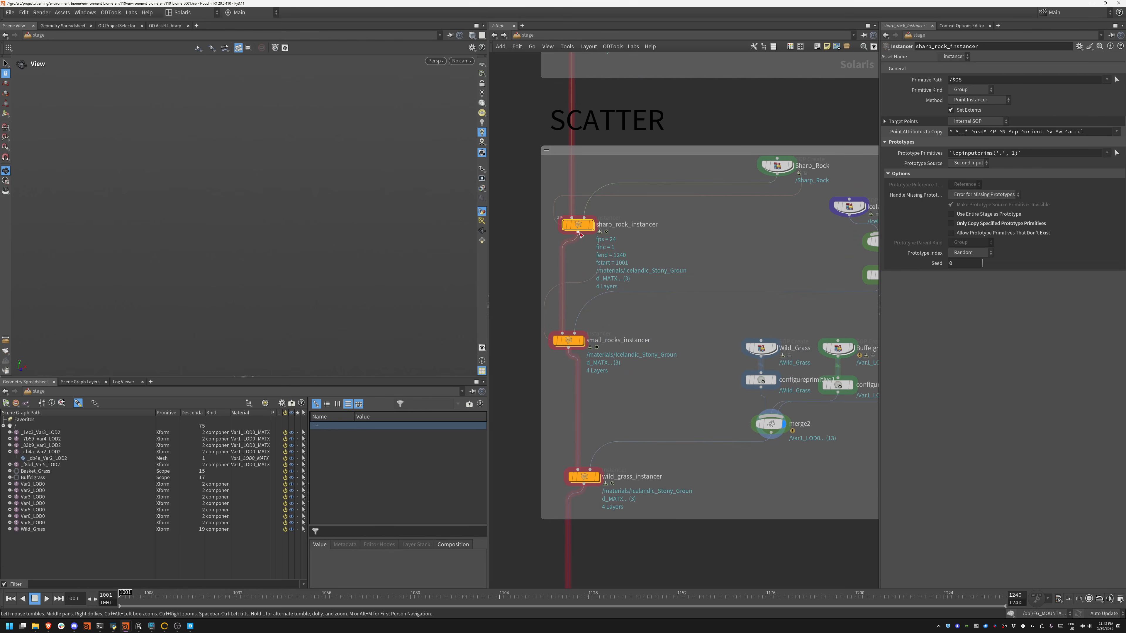
middle_click_drag(658, 478, 666, 218)
mouse_move(587, 339)
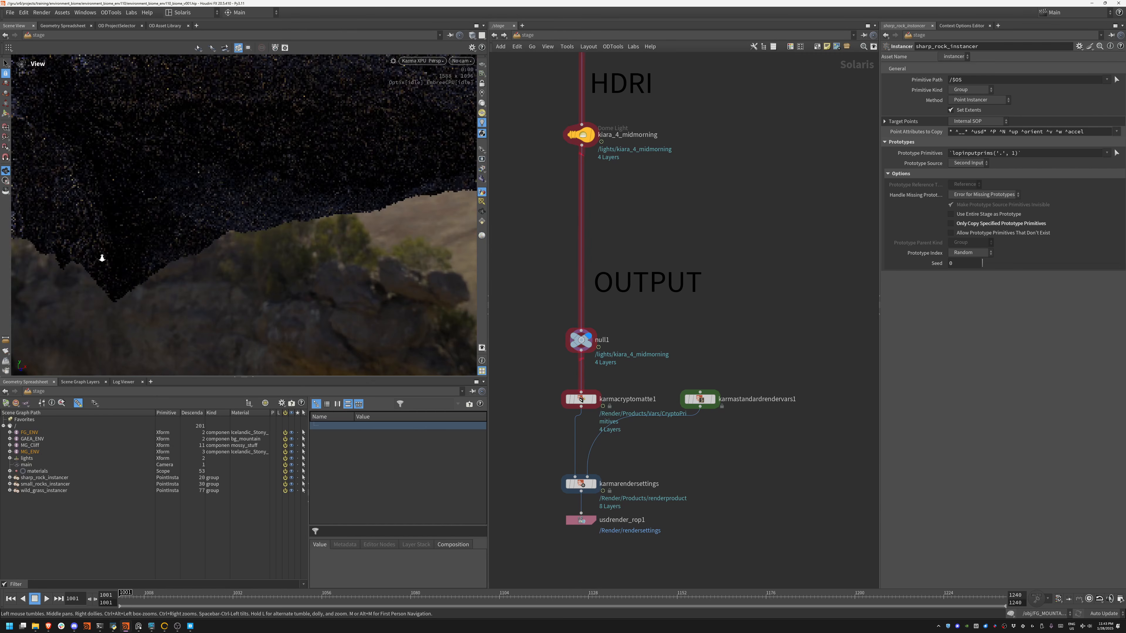
- Examine the scattered grass and rocks on the terrain slope from several angles in the Karma XPU viewport
middle_click_drag(100, 256, 249, 178)
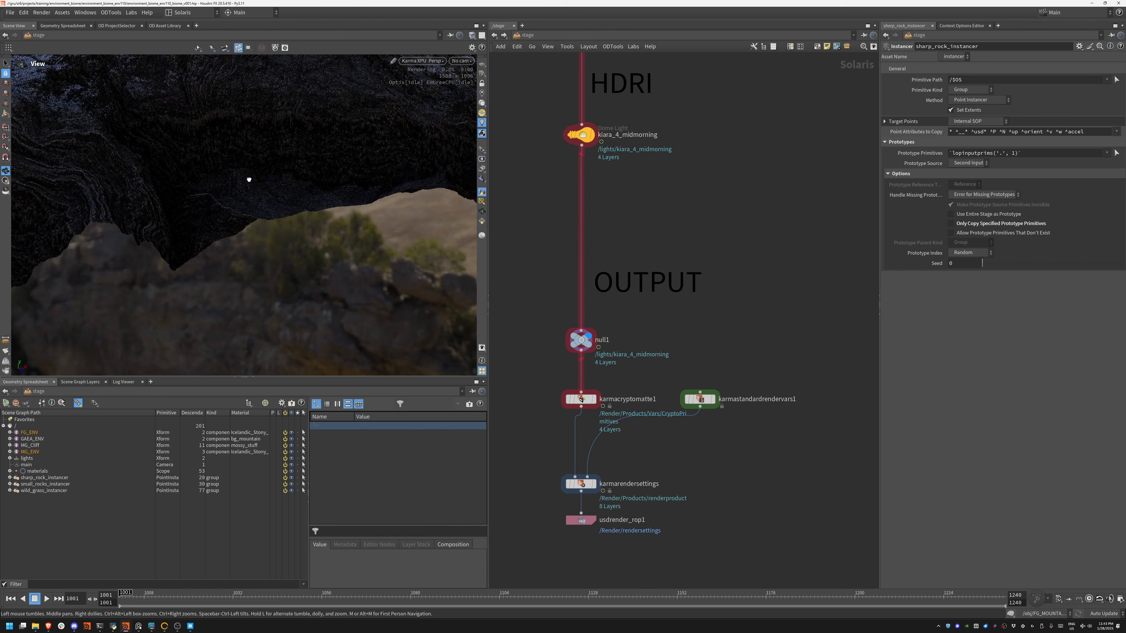
left_click_drag(249, 178, 327, 166)
middle_click_drag(327, 166, 122, 227)
left_click_drag(123, 227, 236, 212)
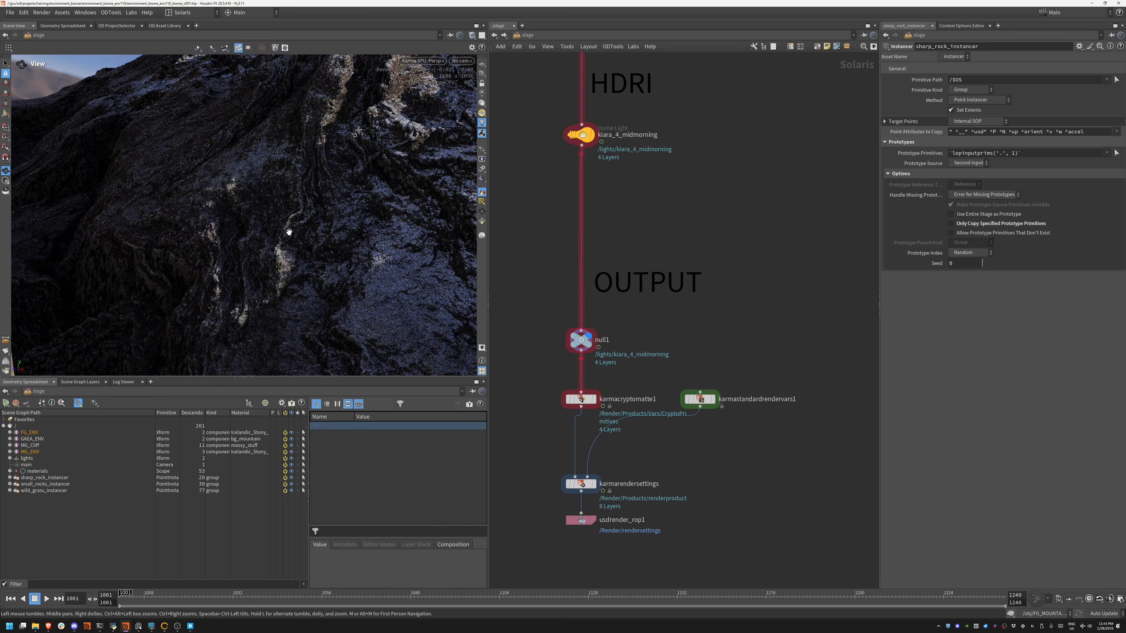
left_click_drag(409, 103, 290, 218)
middle_click_drag(290, 218, 272, 223)
mouse_move(273, 223)
right_mouse_down()
mouse_move(436, 166)
mouse_move(265, 213)
mouse_move(278, 229)
right_mouse_up()
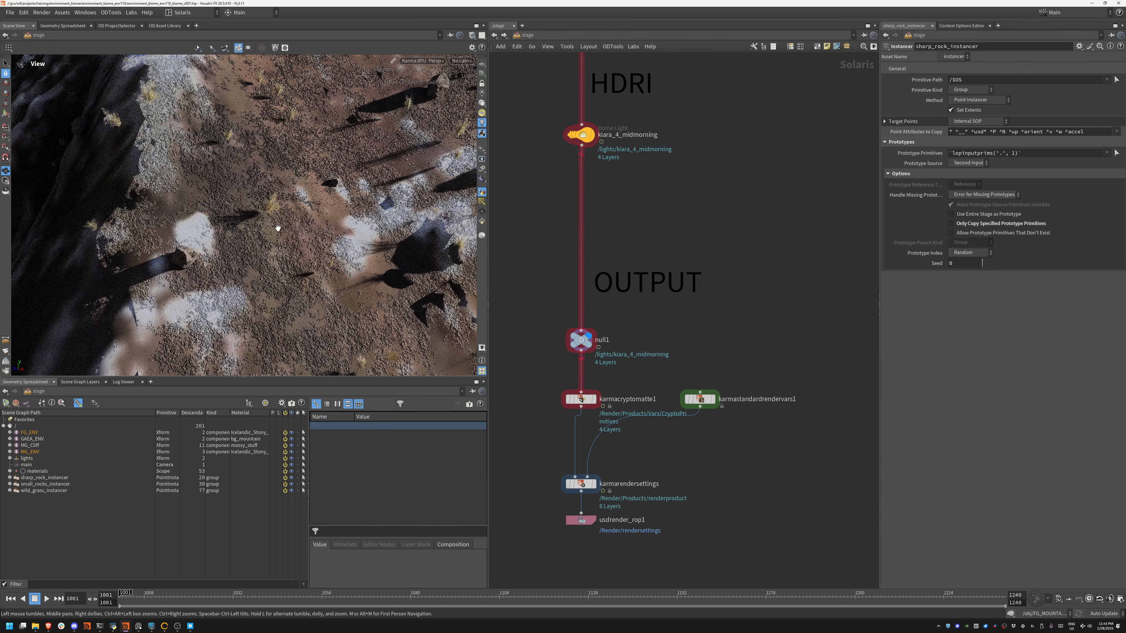
left_click_drag(272, 212, 167, 123)
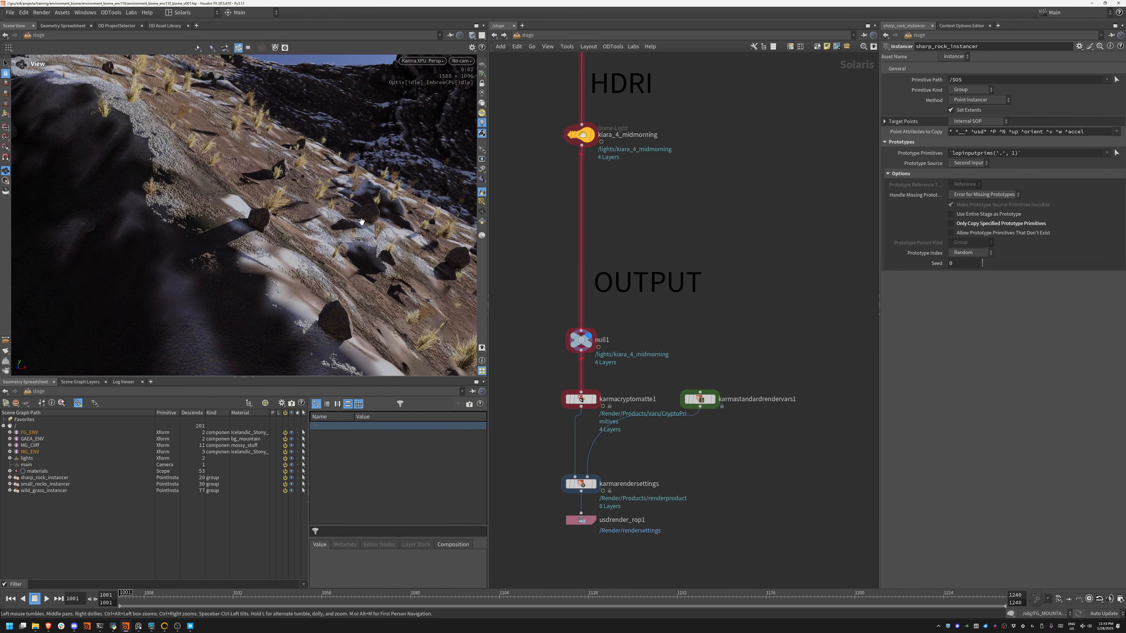
left_click_drag(369, 208, 272, 259)
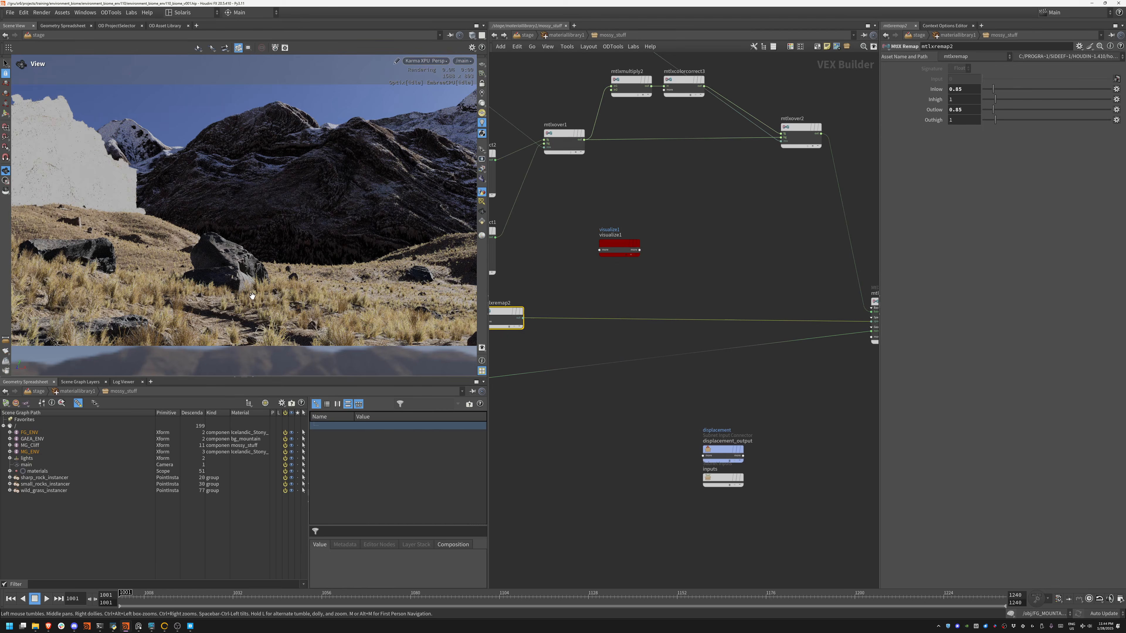
- Check the main camera's Karma XPU preview and set the viewport renderer to Houdini GL
left_click_drag(242, 307, 268, 309)
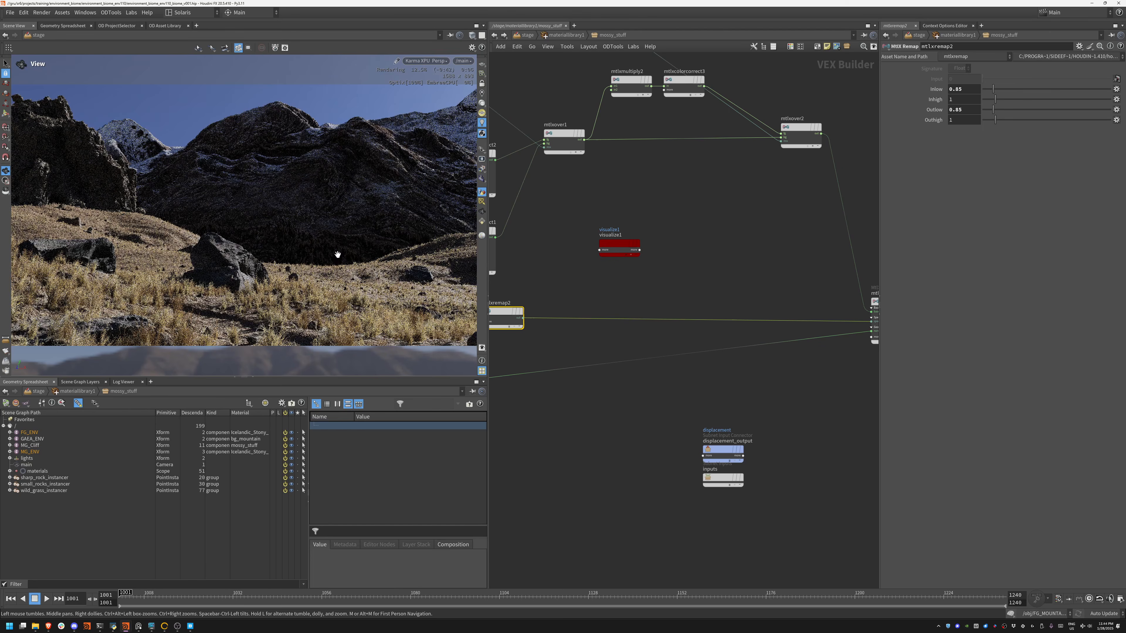
left_click(430, 62)
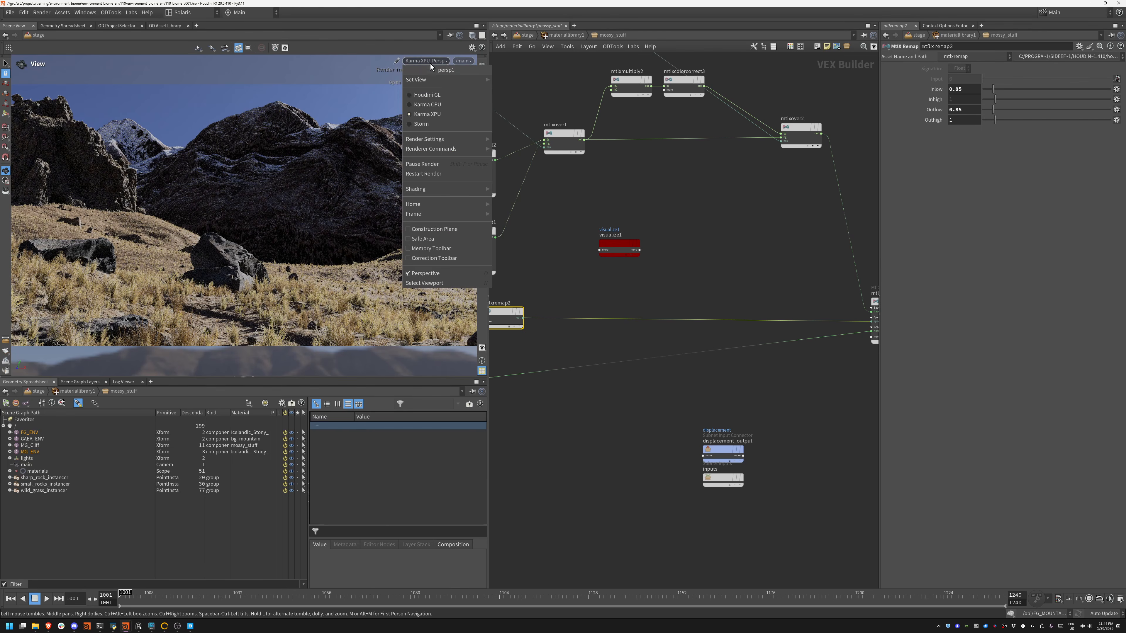
left_click(440, 95)
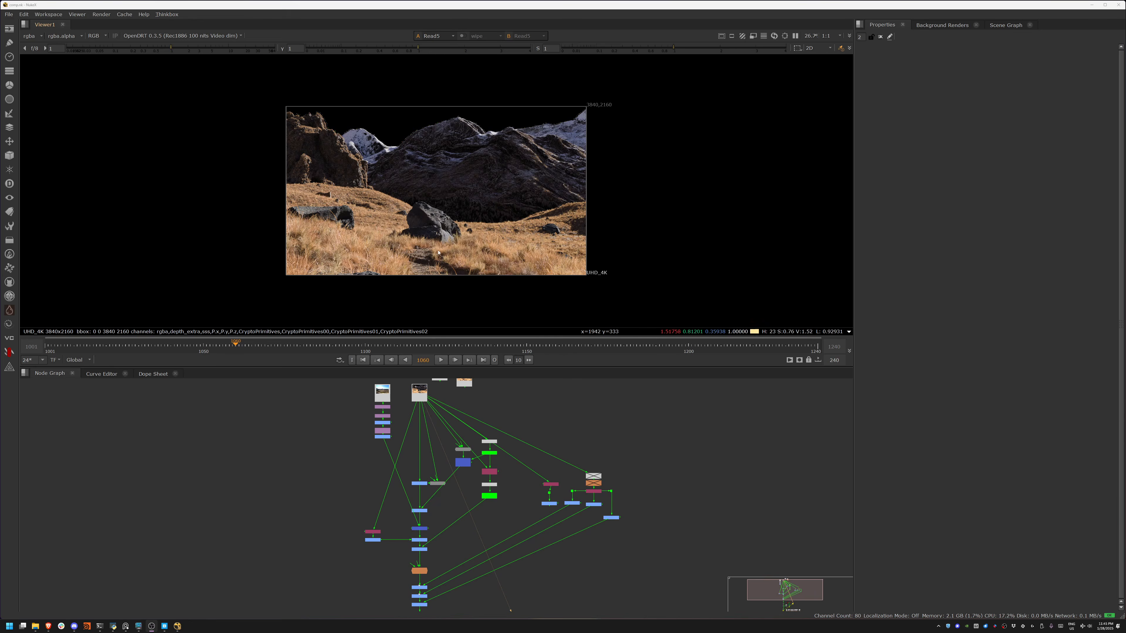
- Examine the Read5 environment render up close, enlarge the viewer area, and go to frame 1052
scroll(438, 253, "up", 3)
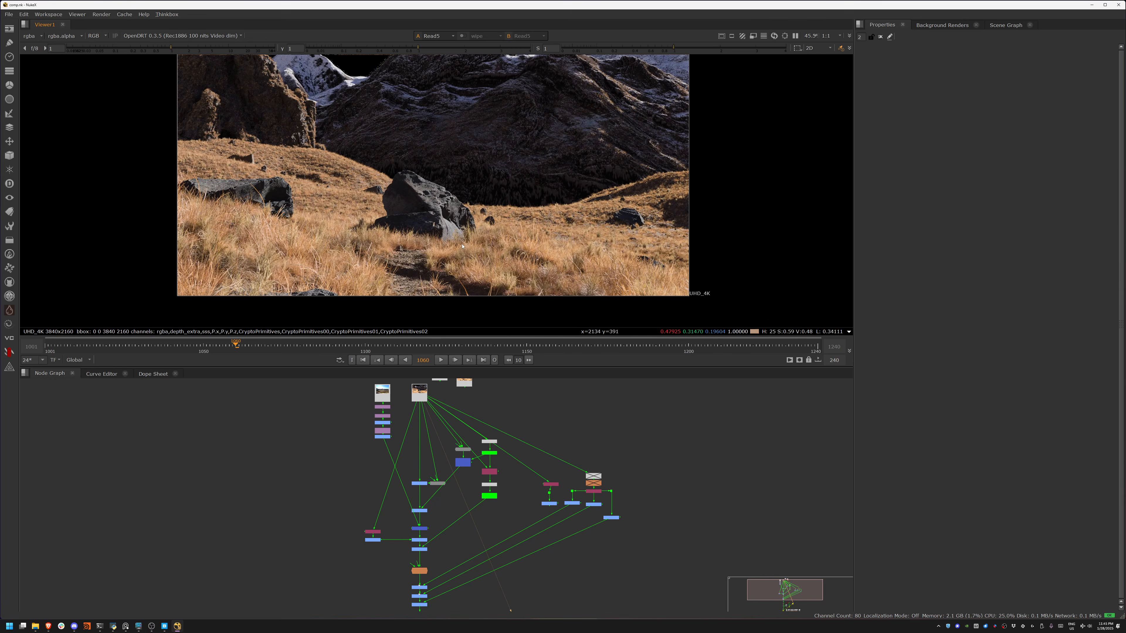
middle_click_drag(466, 180, 450, 210)
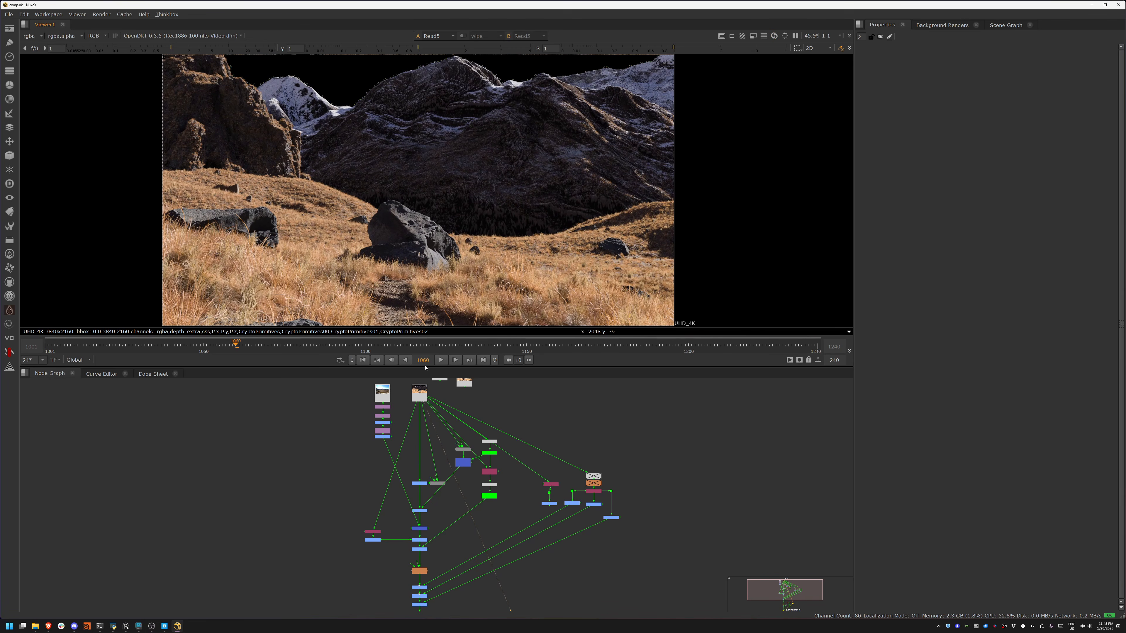
left_click_drag(425, 367, 417, 380)
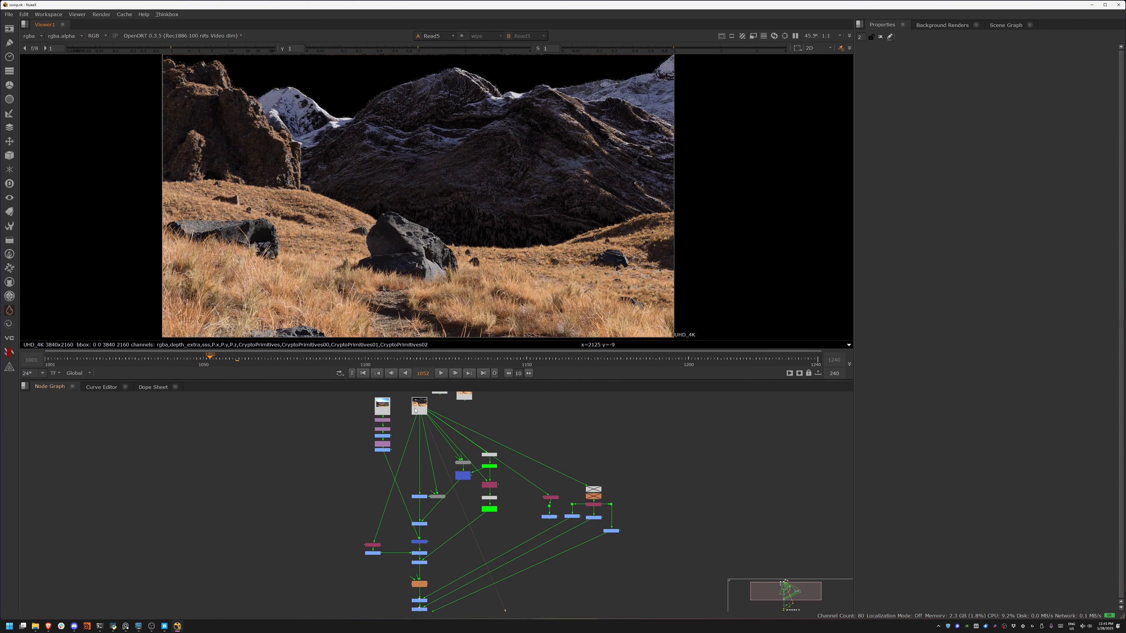
- View the Read3 sky photograph in the viewer, followed by its processed version at Grade6
middle_click_drag(402, 415, 391, 468)
scroll(391, 469, "up", 1)
scroll(380, 468, "up", 2)
left_click(364, 460)
key("1")
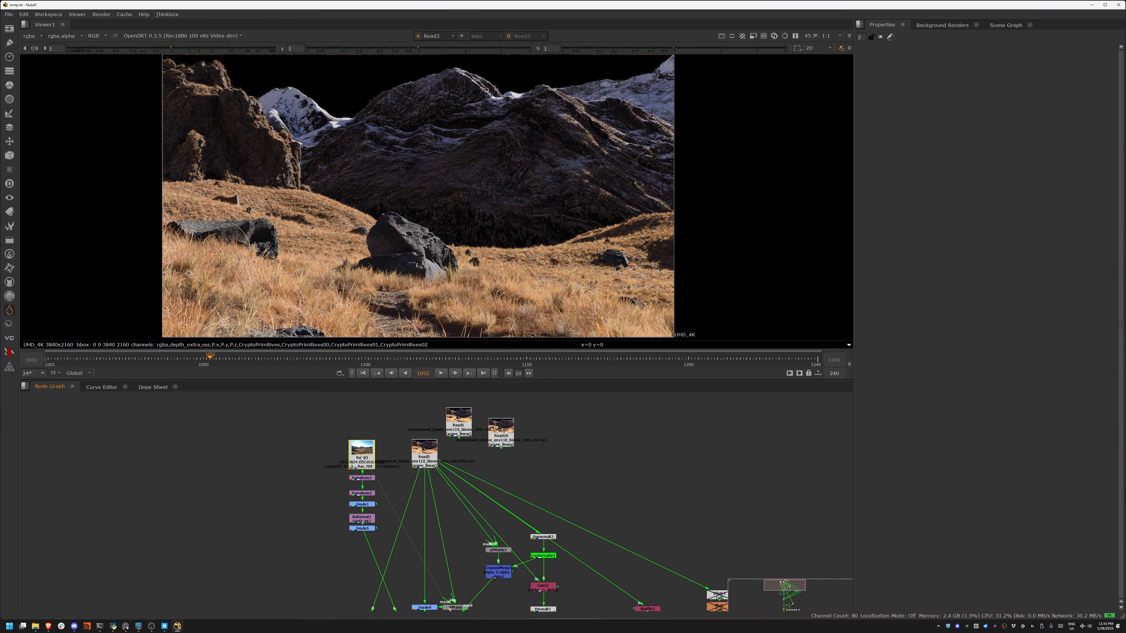
mouse_move(438, 258)
middle_mouse_down()
mouse_move(408, 354)
mouse_move(425, 269)
middle_mouse_up()
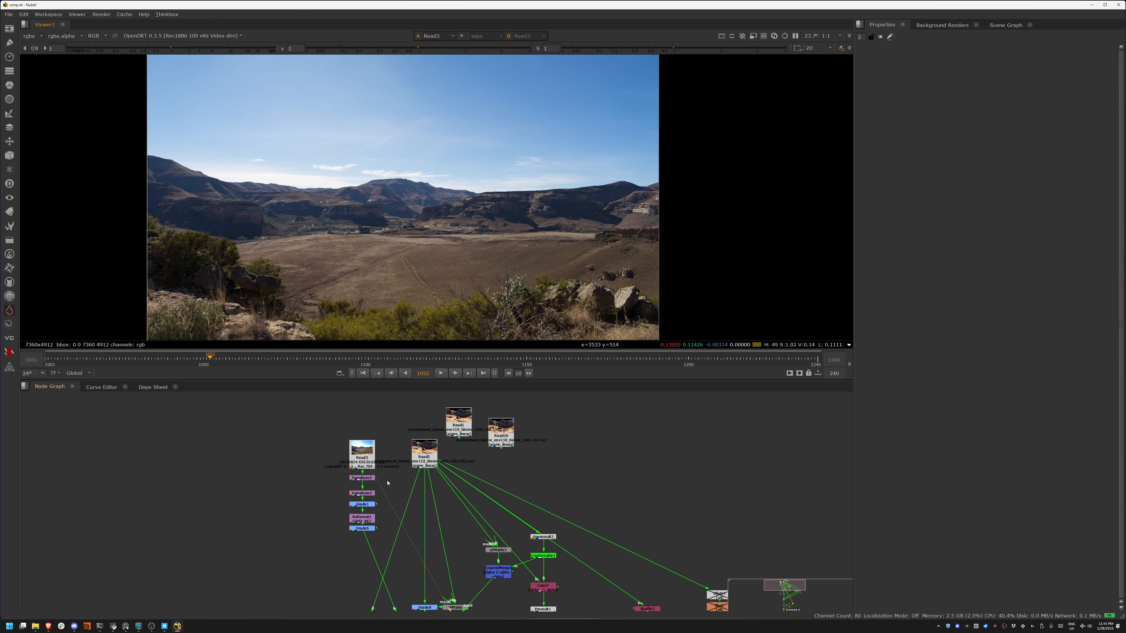
left_click(363, 528)
key("1")
- View the raw Read5 render and compare it with the Merge1 composite over the sky
middle_click_drag(422, 605, 402, 526)
left_click(394, 481)
key("1")
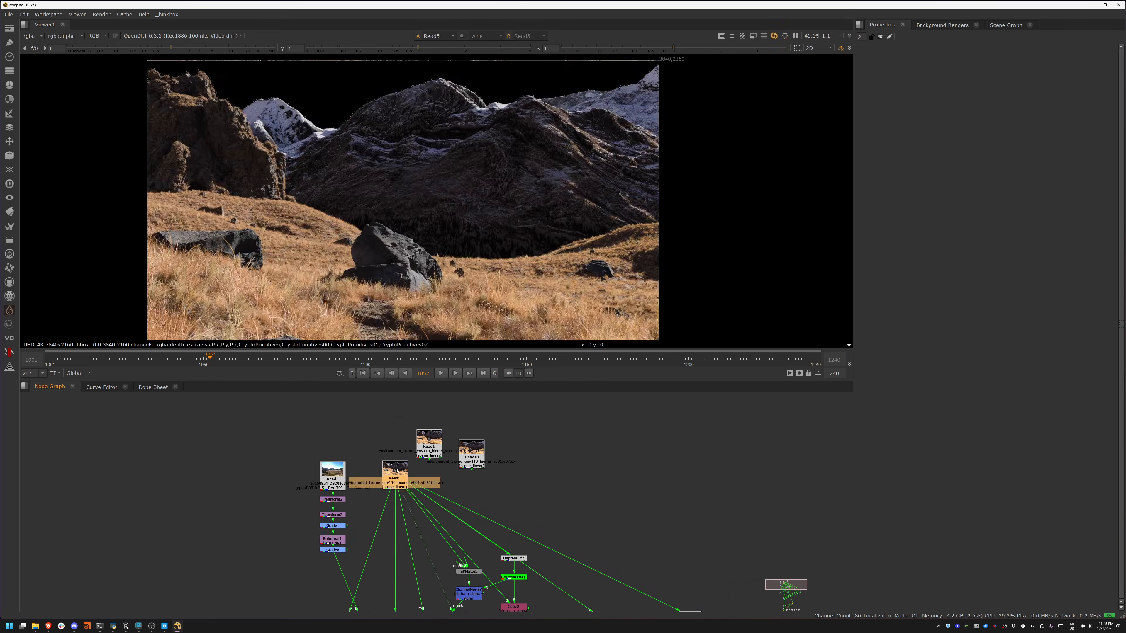
middle_click_drag(401, 573, 406, 397)
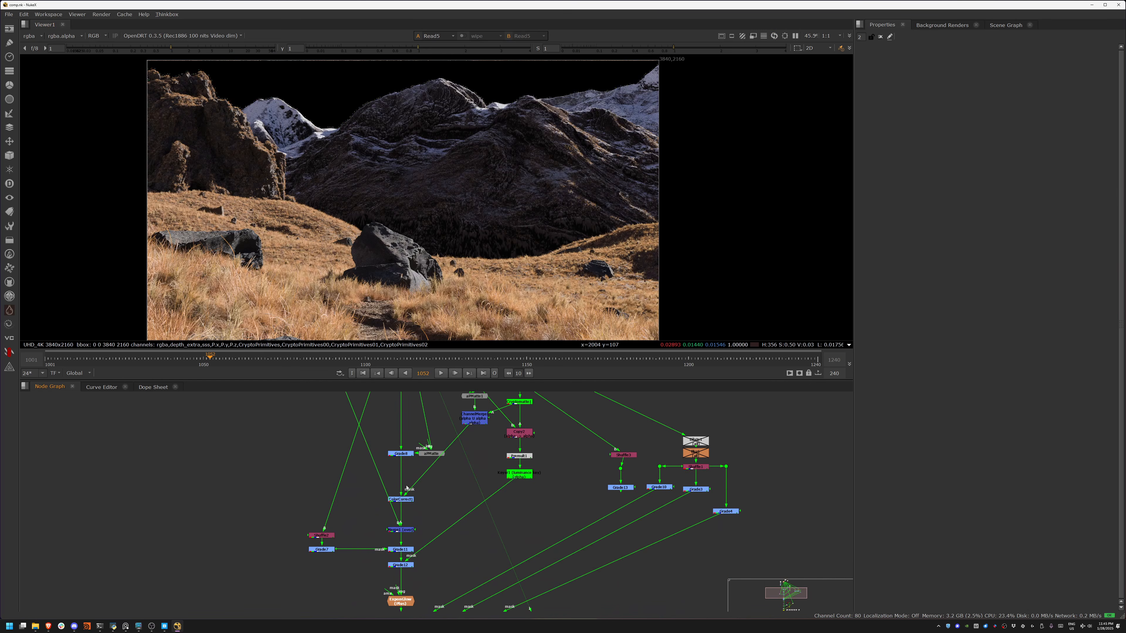
left_click(401, 530)
key("1")
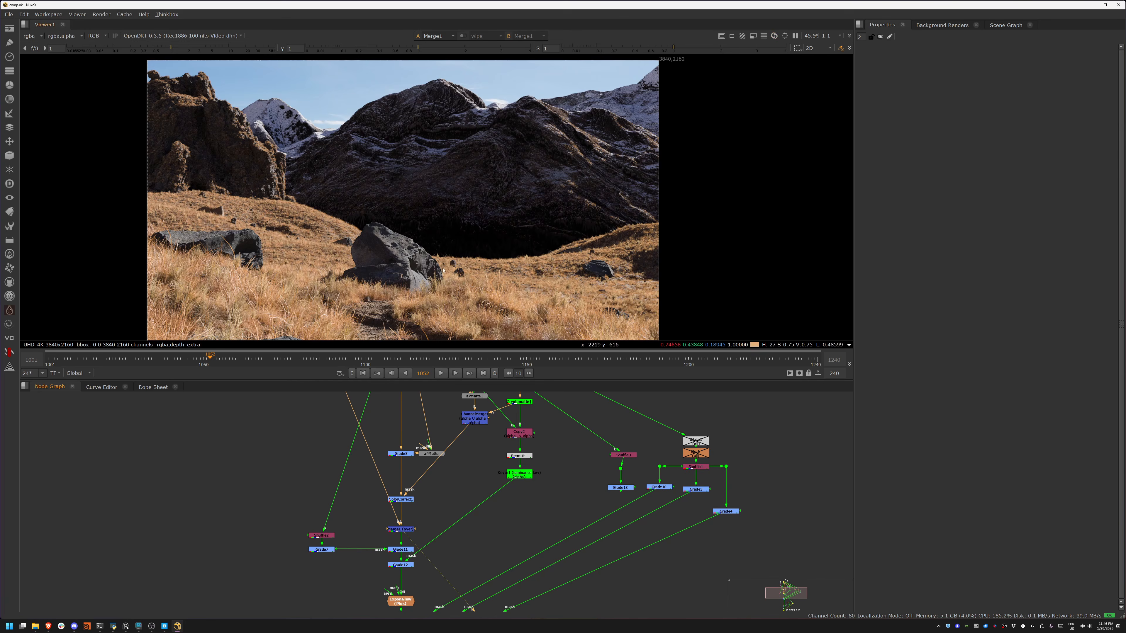
- Enlarge the node graph, view the Cryptomatte node's alpha channel, and inspect the edges of the large boulder's matte
middle_click_drag(389, 423, 394, 493)
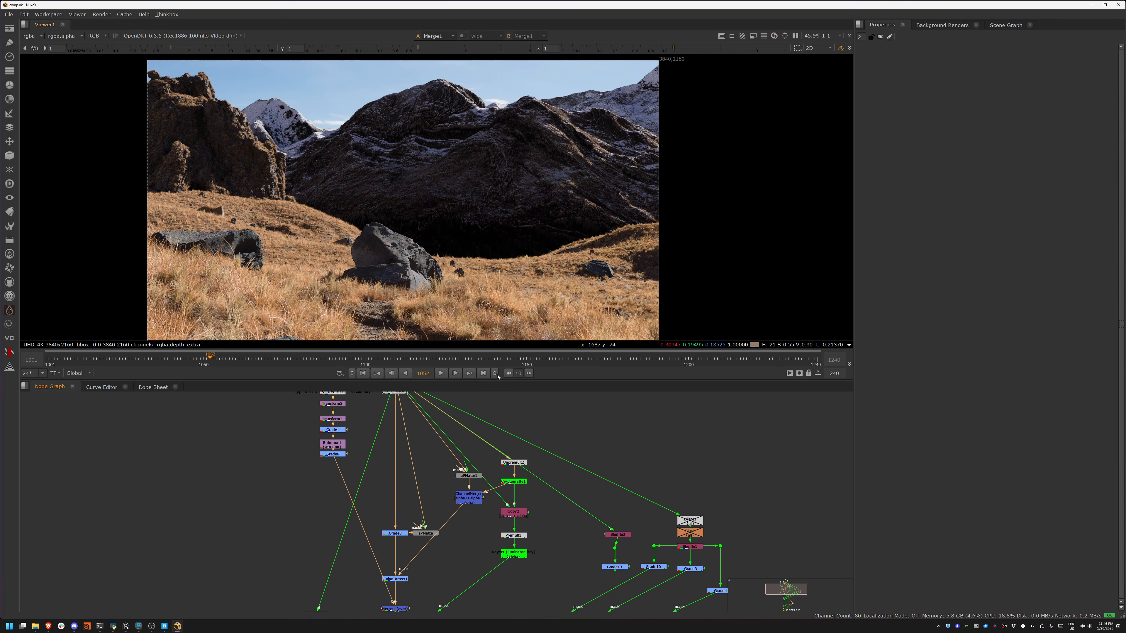
left_click_drag(498, 381, 501, 326)
middle_click_drag(426, 406, 423, 441)
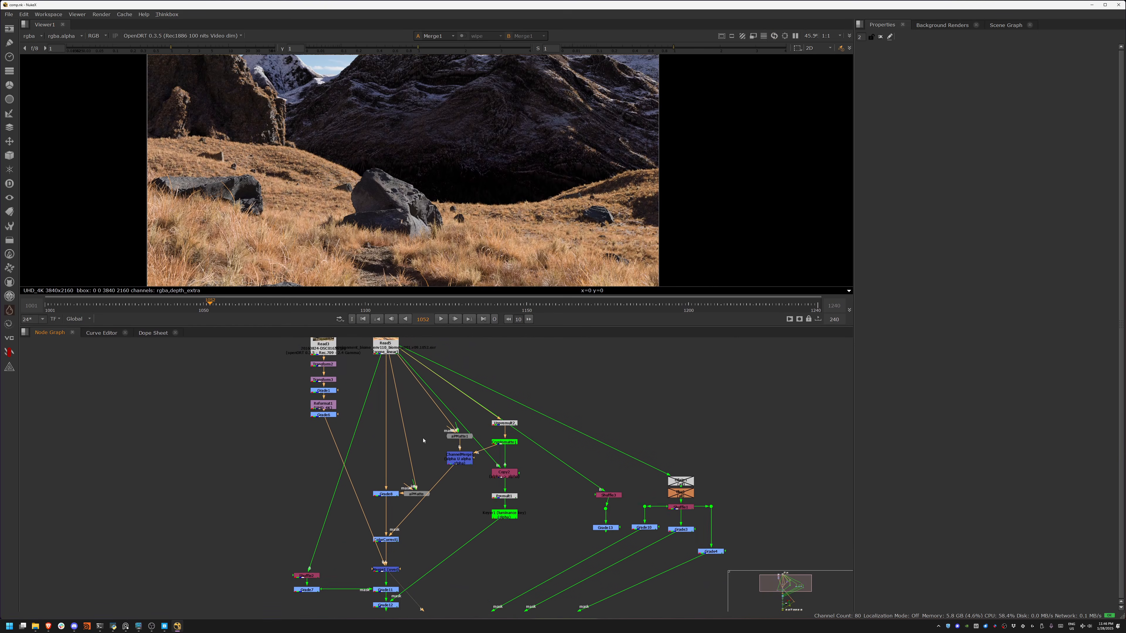
scroll(423, 441, "up", 3)
key("1")
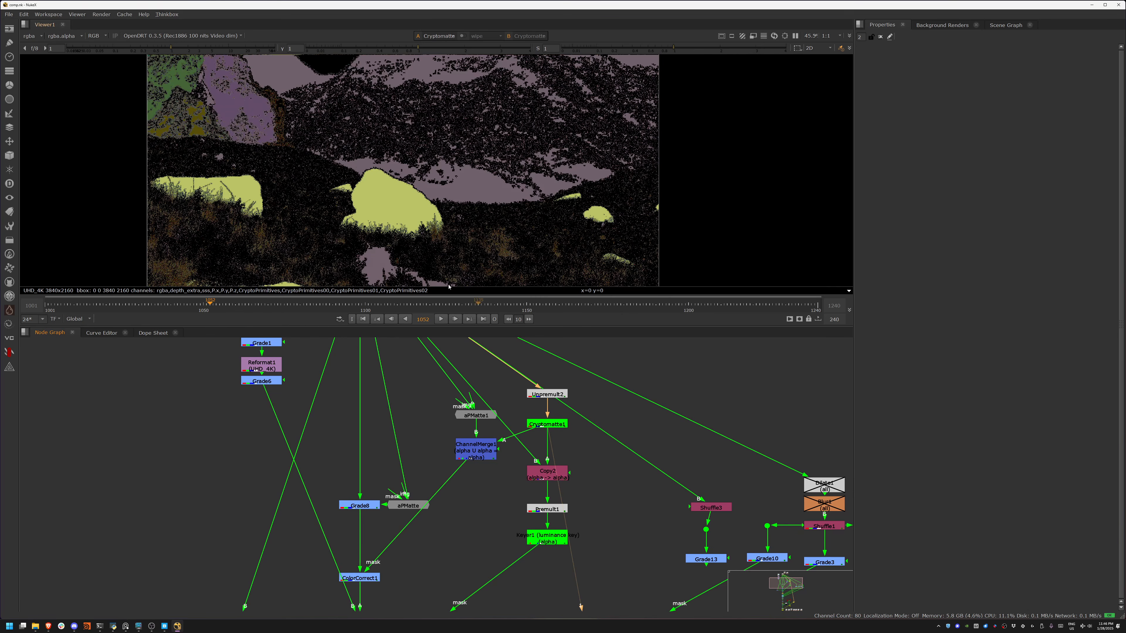
key("a")
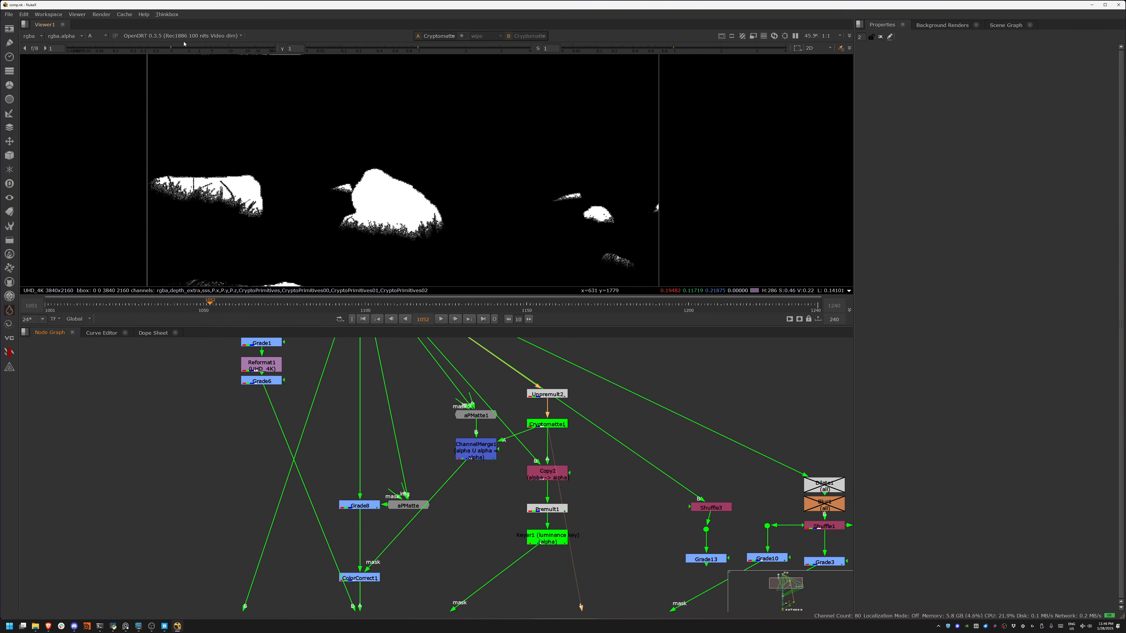
scroll(391, 227, "up", 7)
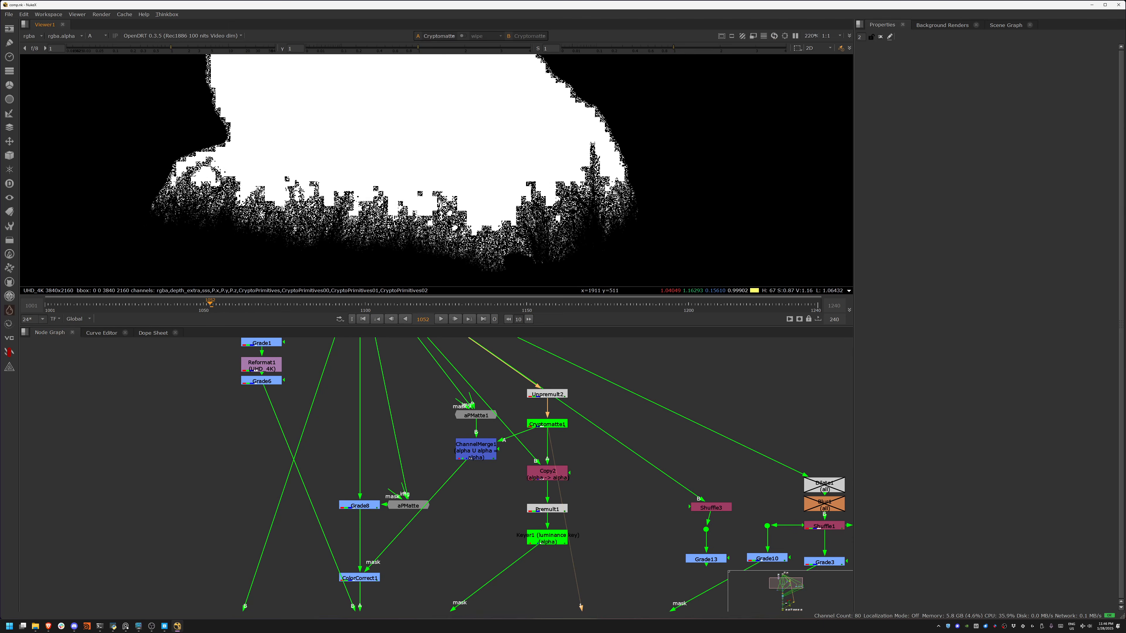
scroll(390, 227, "down", 6)
- Compare the boulder matte under the Un-tone-mapped and Raw display transforms, and restore OpenDRT 0.3.5
left_click(197, 35)
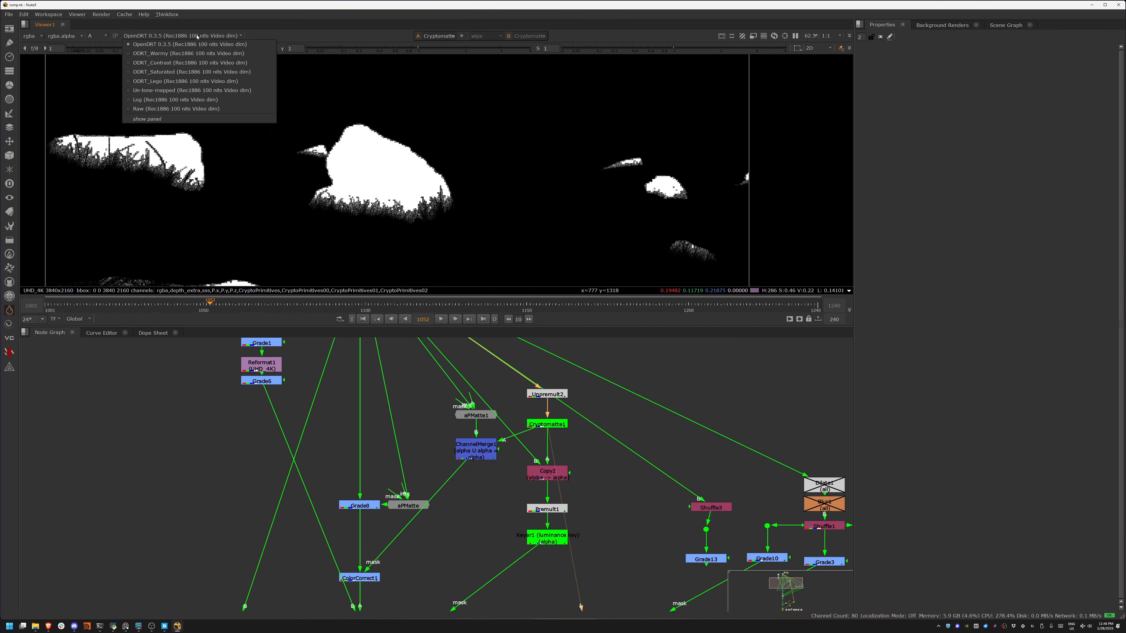
left_click(175, 90)
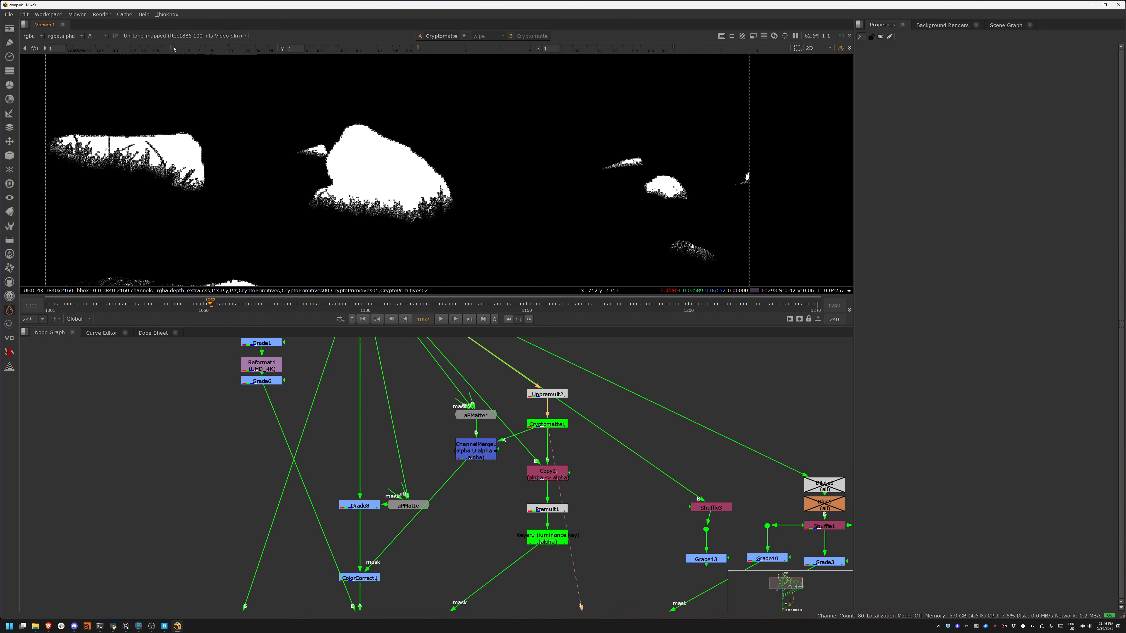
left_click(180, 36)
left_click(172, 109)
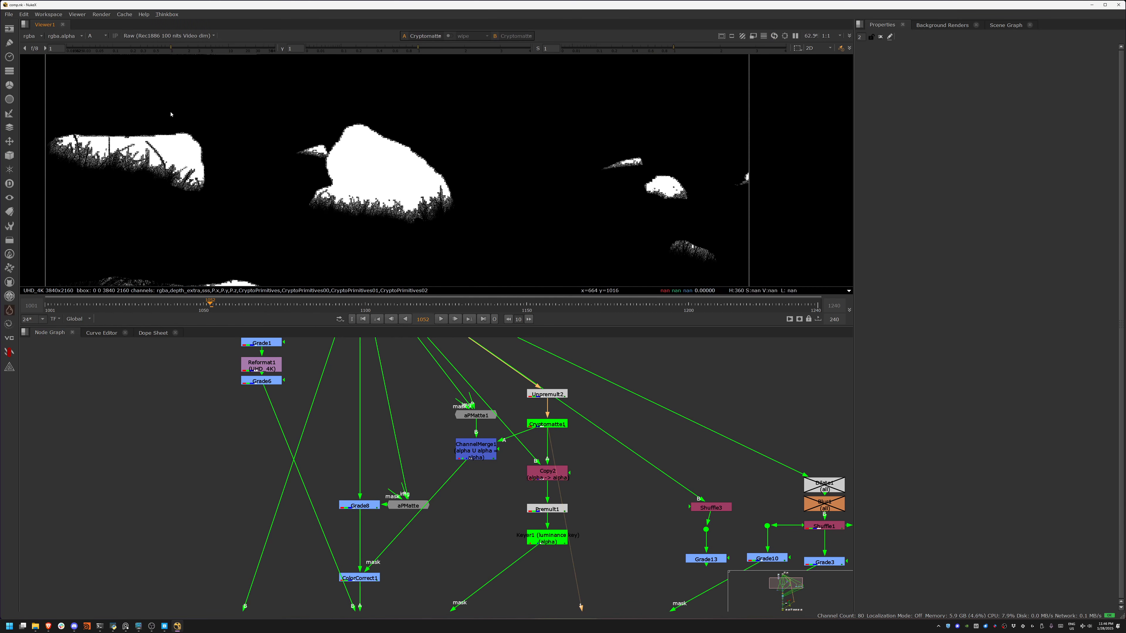
mouse_move(321, 156)
middle_mouse_down()
mouse_move(291, 227)
mouse_move(310, 142)
middle_mouse_up()
key("q")
key("q")
scroll(310, 143, "down", 2)
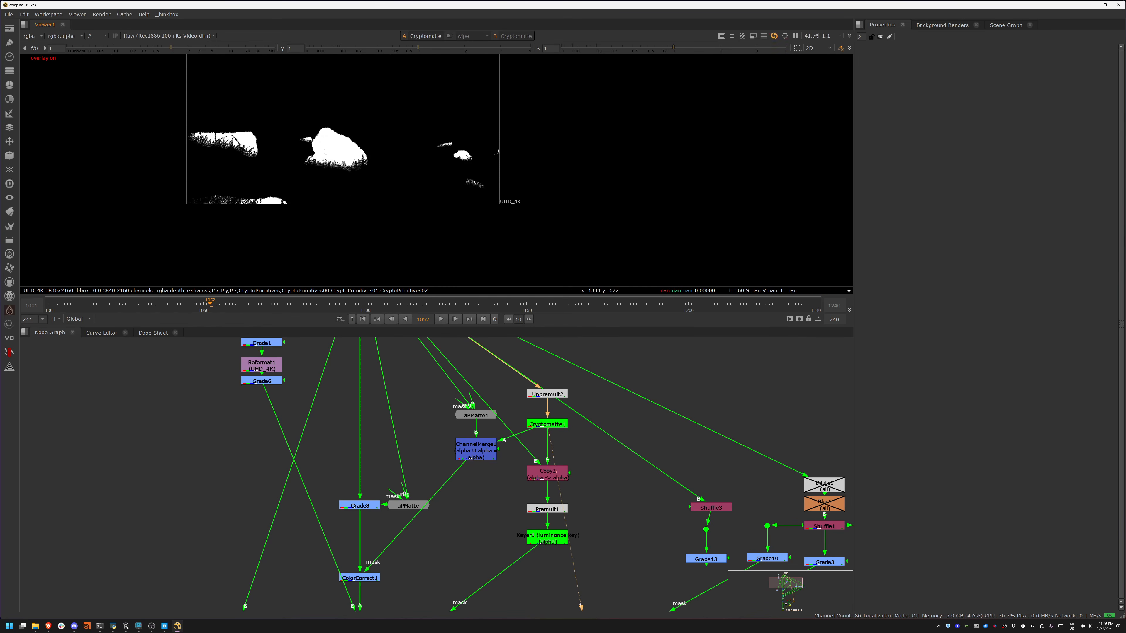
scroll(324, 152, "up", 3)
left_click(178, 36)
left_click(198, 47)
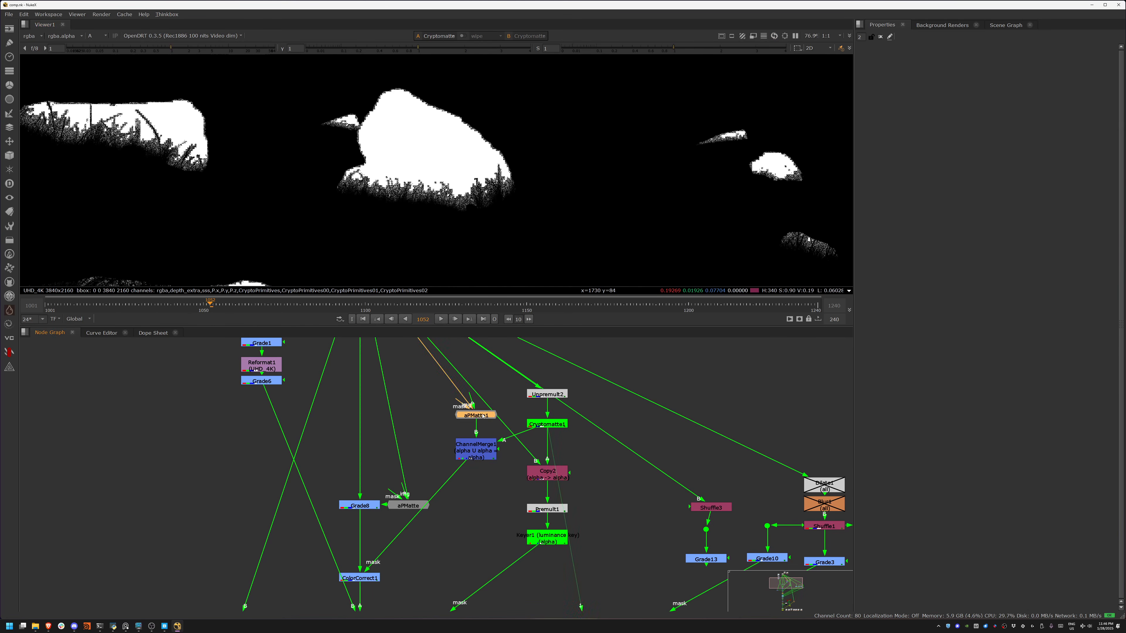
- View the aPMatte1 position matte over the grassy hillside, followed by the masked Grade8 correction
key("1")
scroll(451, 249, "up", 5)
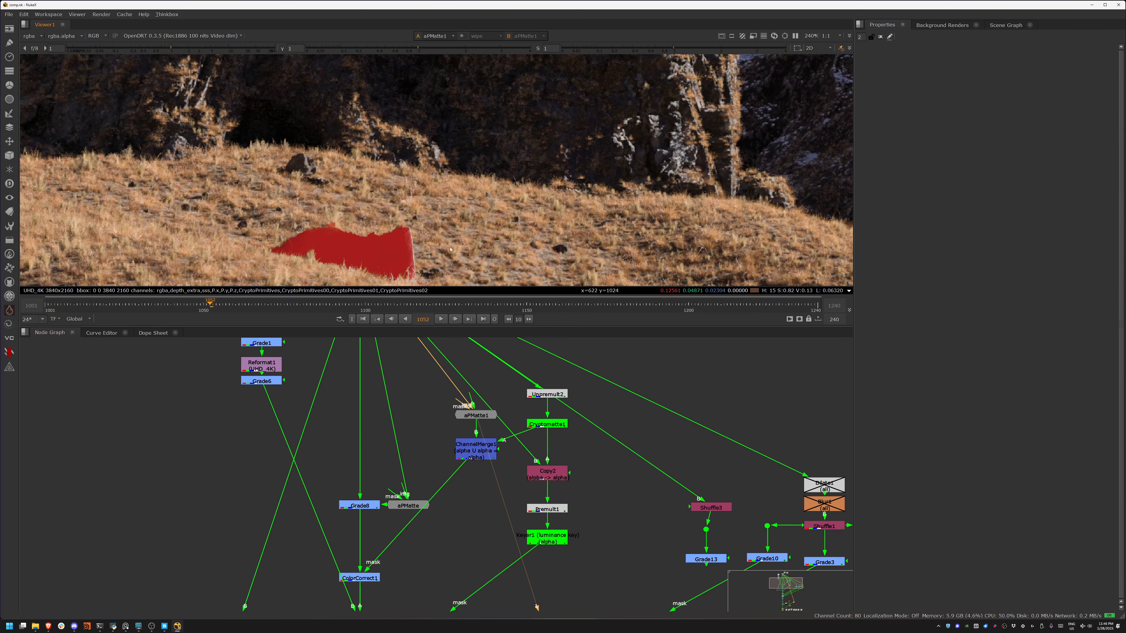
middle_click_drag(450, 249, 396, 131)
left_click(363, 508)
key("1")
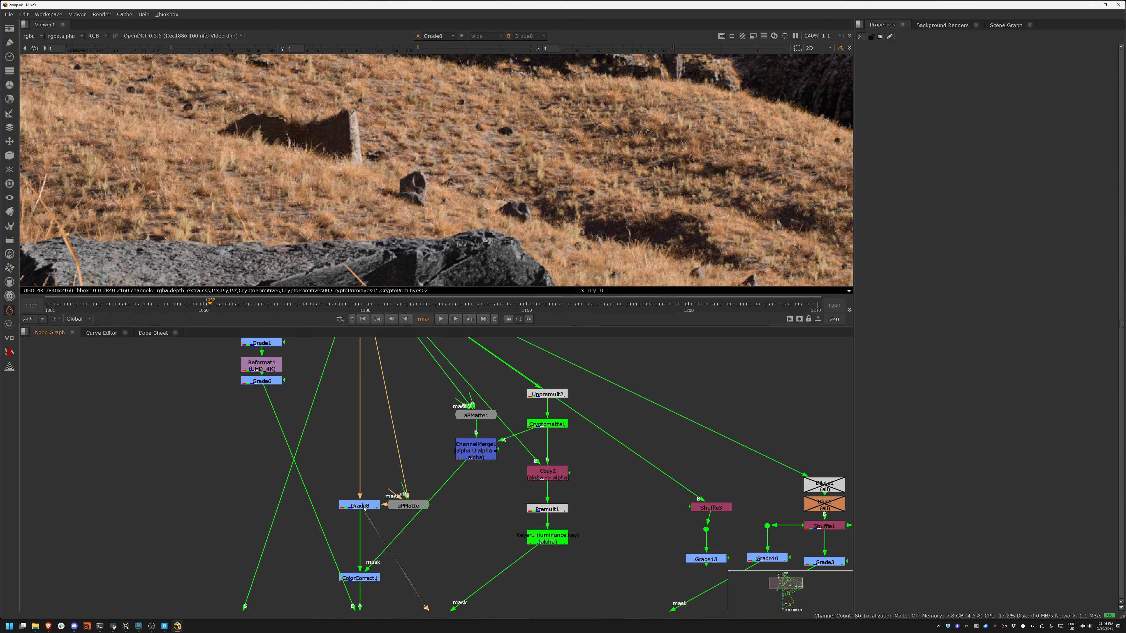
- Toggle the Grade8 node off and on to compare its effect on the dark slope behind the large boulder
middle_click_drag(731, 107, 249, 257)
middle_click_drag(605, 280, 385, 136)
scroll(319, 146, "down", 5)
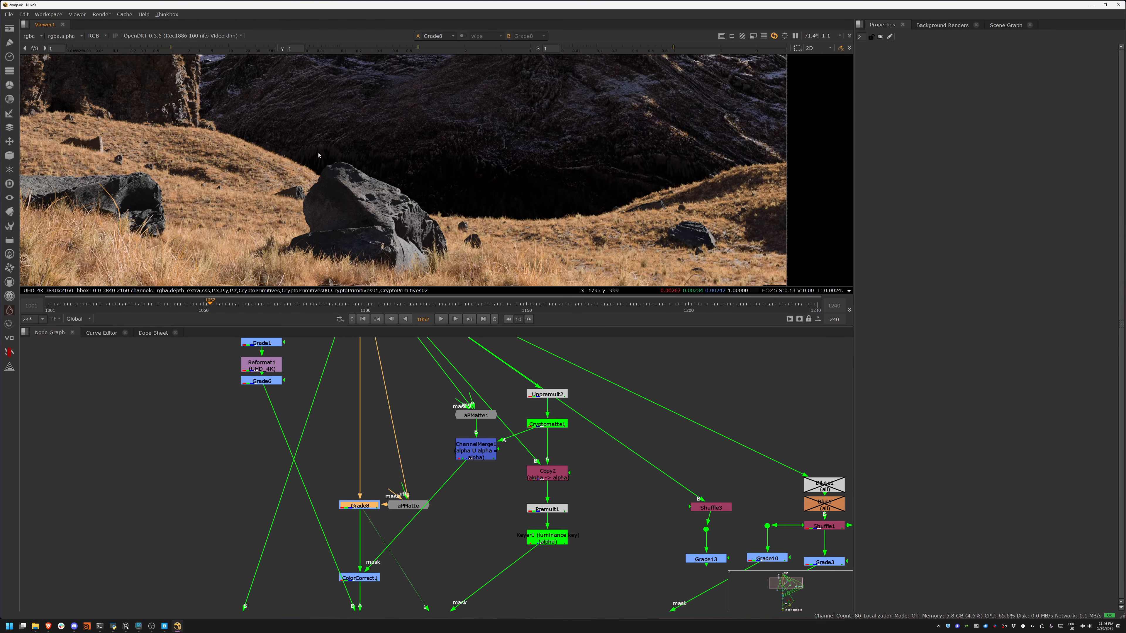
scroll(458, 189, "up", 3)
key("d")
key("d")
key("d")
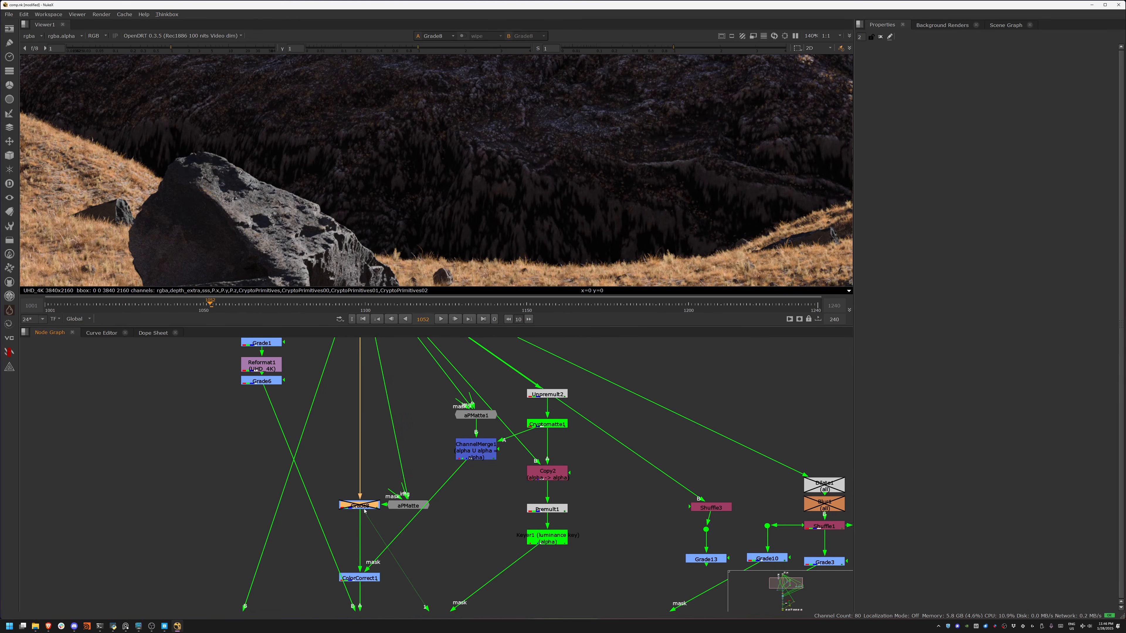
key("d")
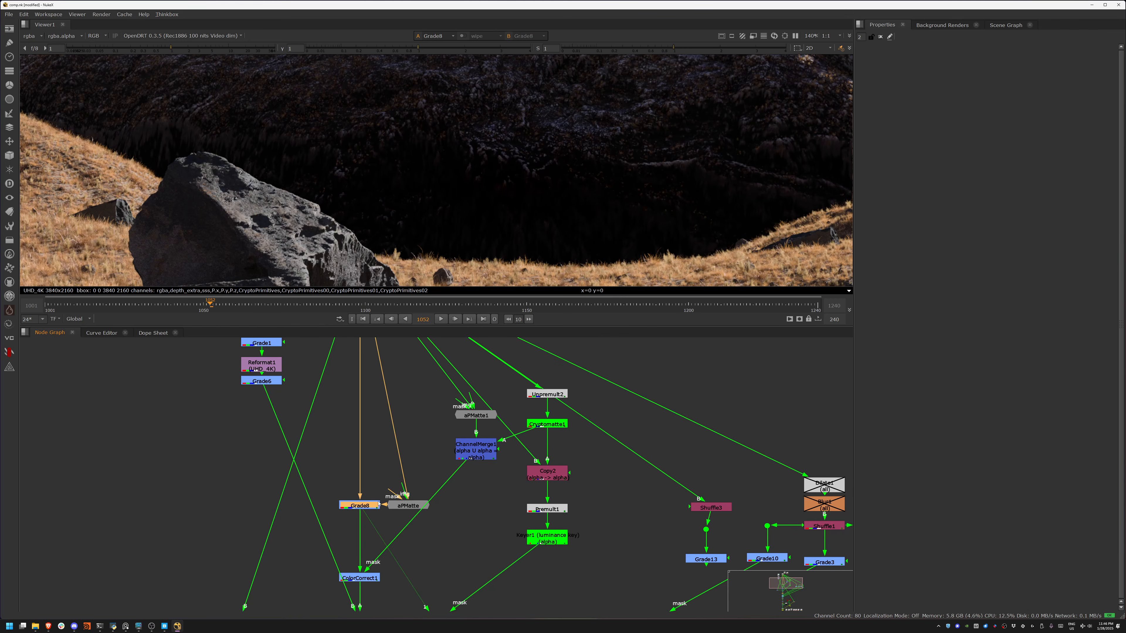
- Open the settings of the aPMatte node that masks Grade8 and view the whole frame
left_click(395, 507)
double_click(400, 506)
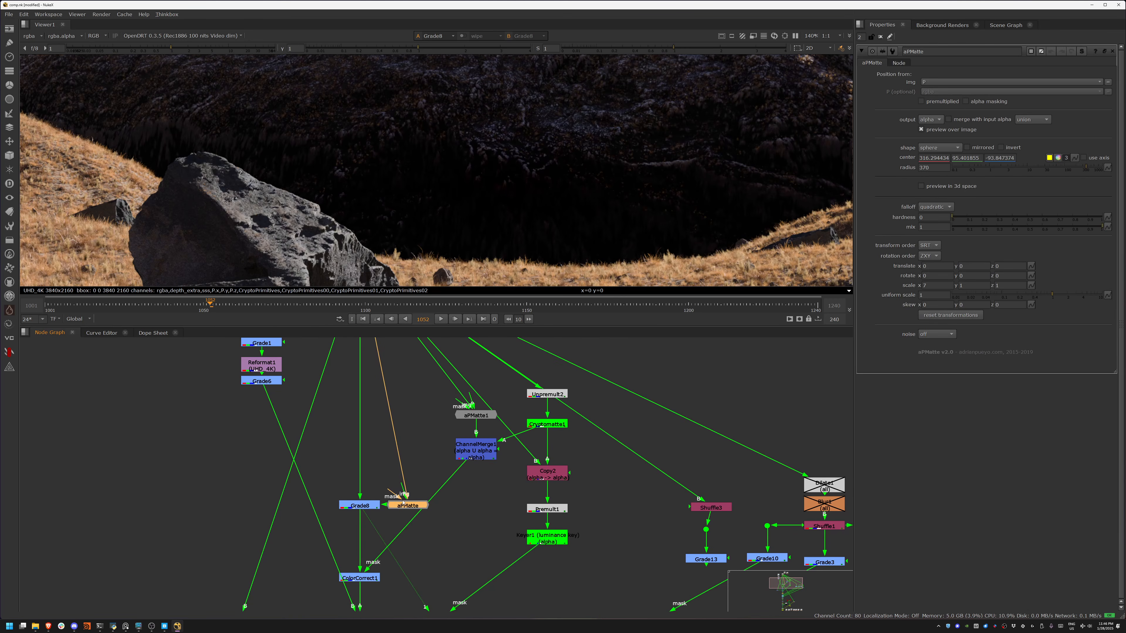
scroll(477, 208, "down", 5)
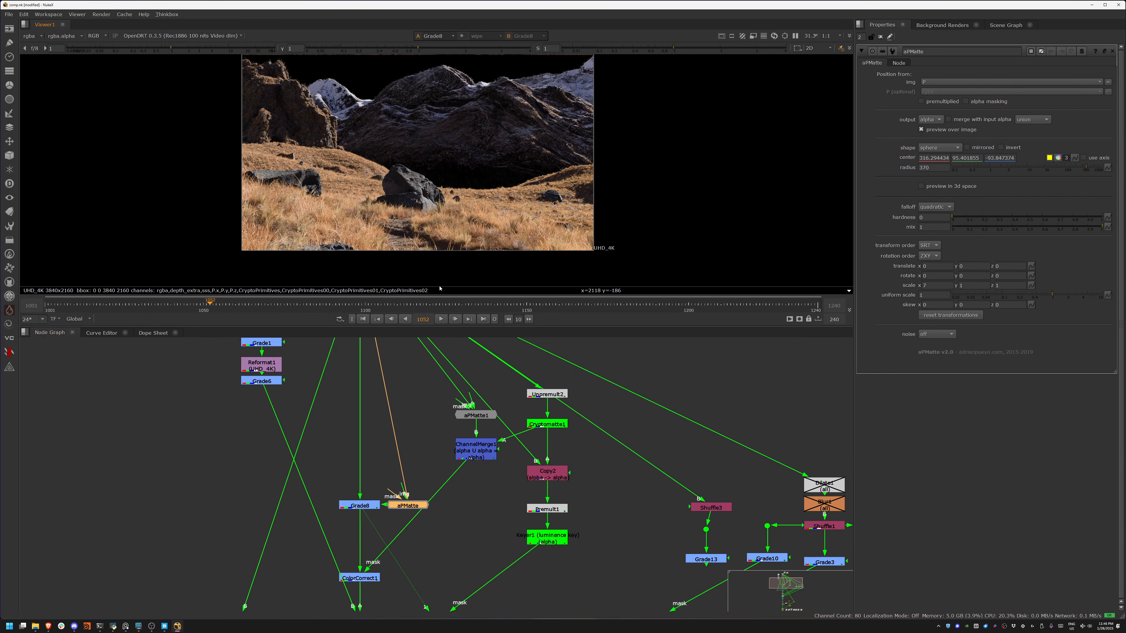
- View the ColorCorrect1 node, open its settings, and compare the boulders with the correction disabled and enabled
middle_click_drag(375, 580, 380, 512)
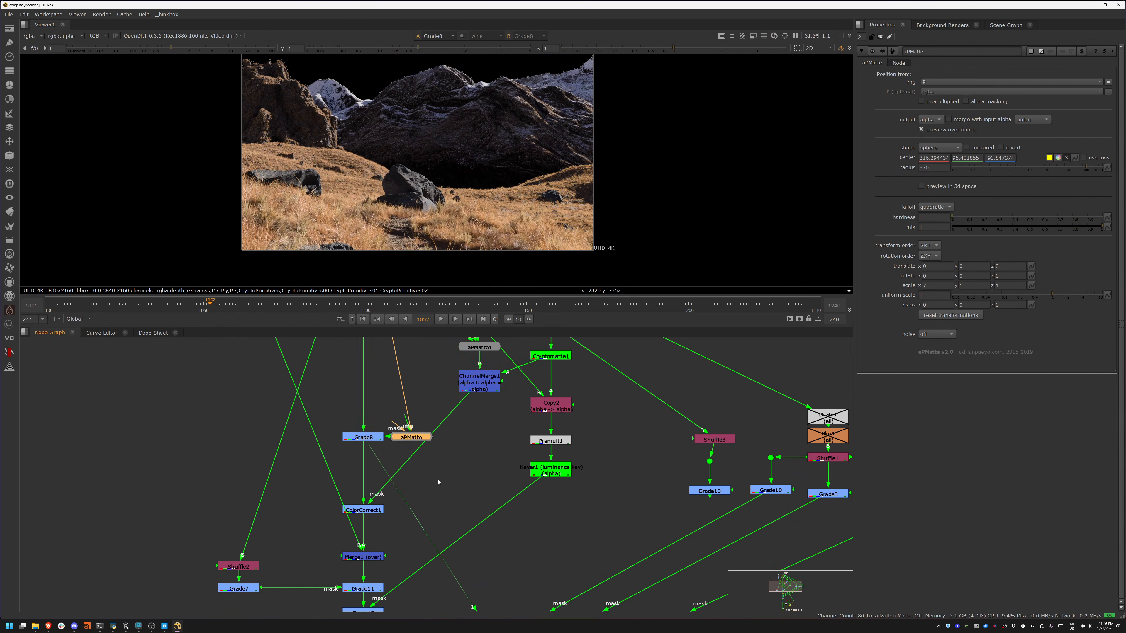
left_click(380, 513)
key("1")
double_click(379, 512)
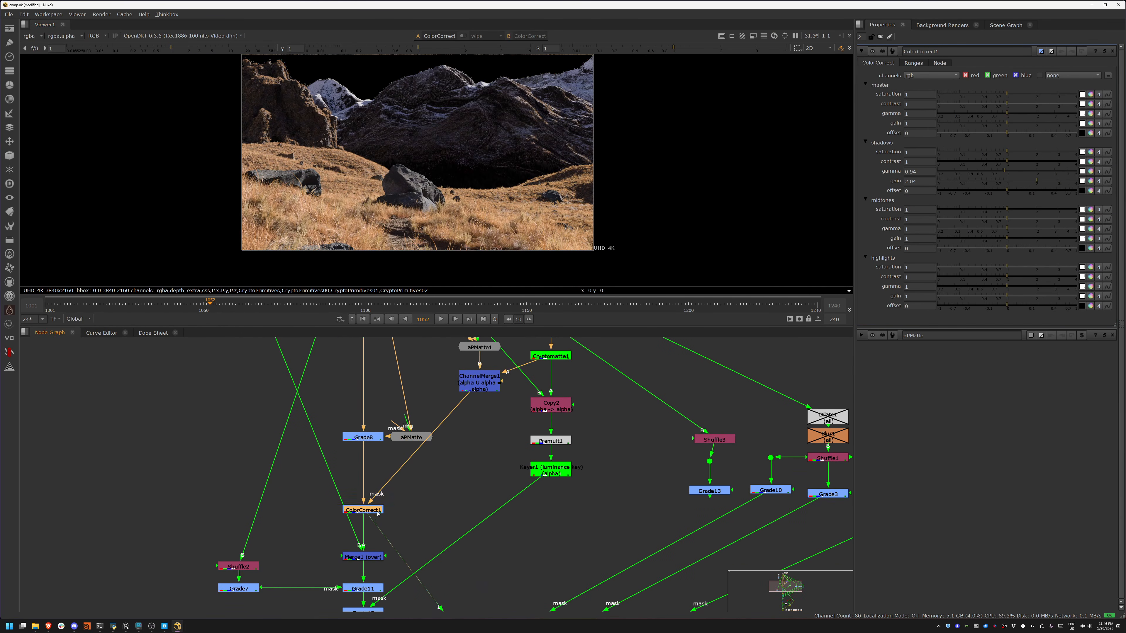
middle_click_drag(393, 173, 450, 177, "alt")
key("d")
key("d")
key("d")
key("d")
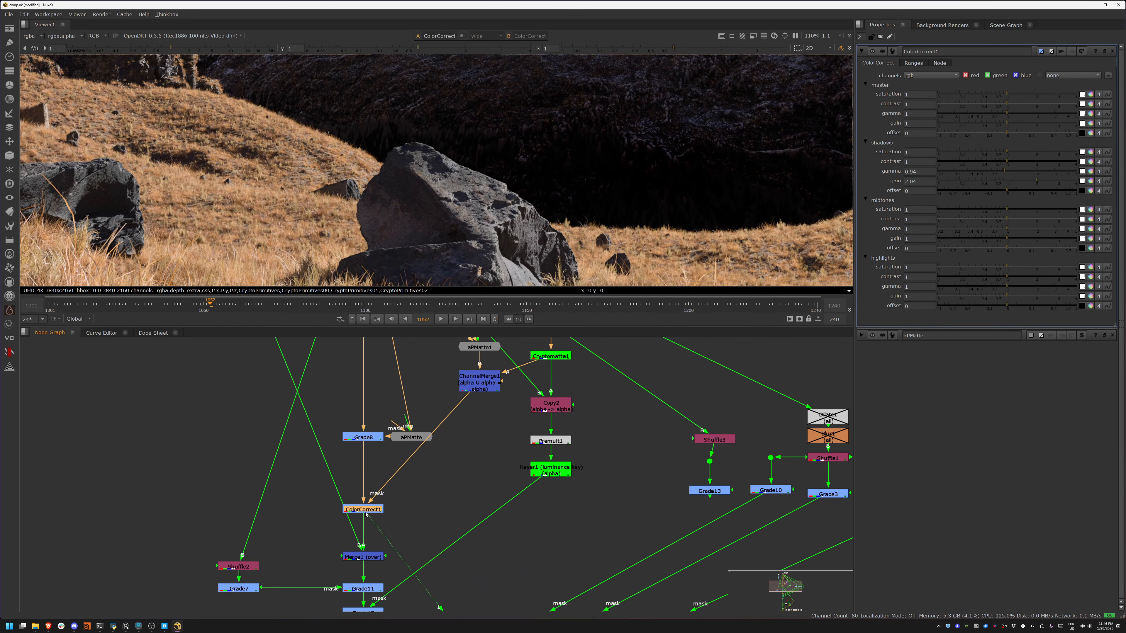
middle_click_drag(223, 192, 301, 189)
middle_click_drag(510, 210, 393, 189)
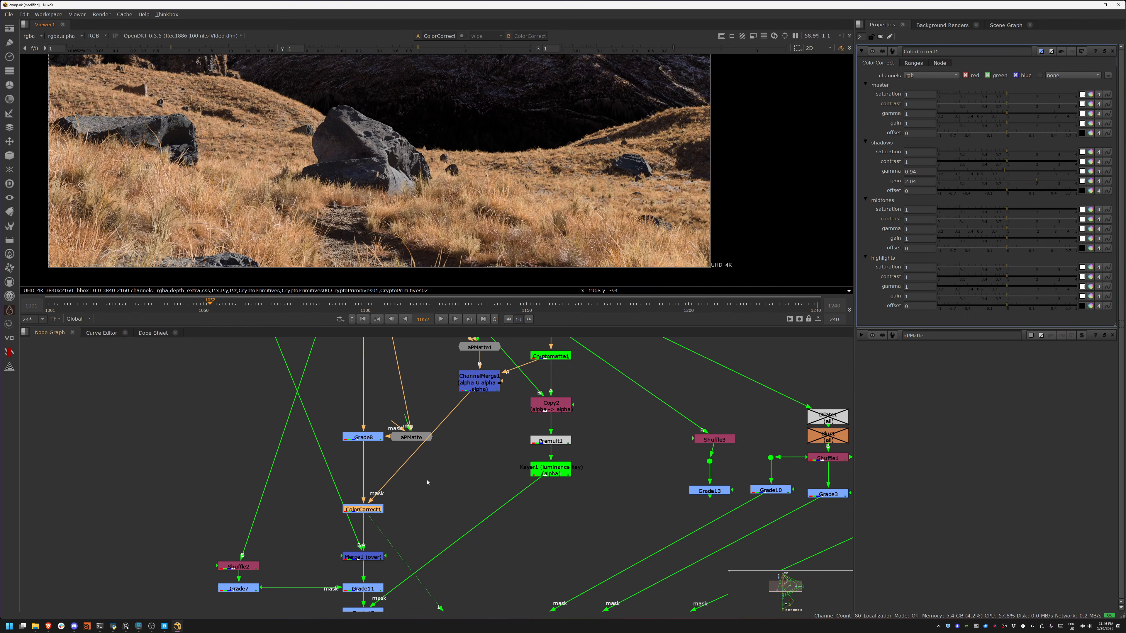
- View the Shuffle2 node's sss pass and open its channel routing settings
middle_click_drag(376, 556, 364, 459)
left_click(360, 491)
middle_click_drag(289, 508, 311, 457)
left_click(290, 484)
key("1")
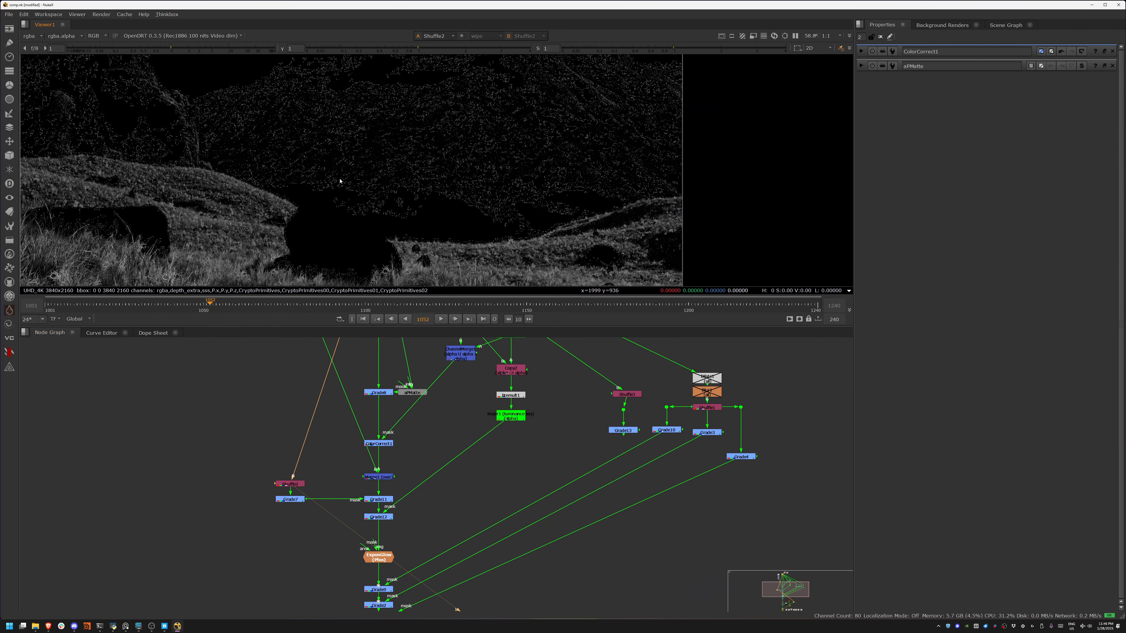
double_click(282, 485)
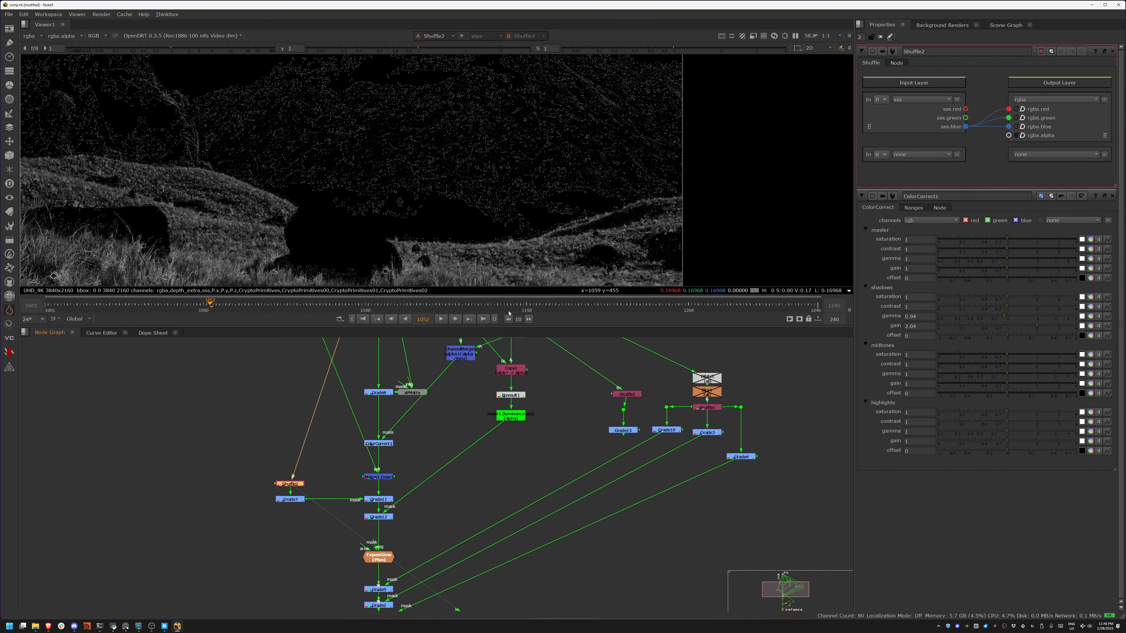
- View the Grade7 output as a mask and inspect it closely over the foreground grass
left_click(294, 496)
key("1")
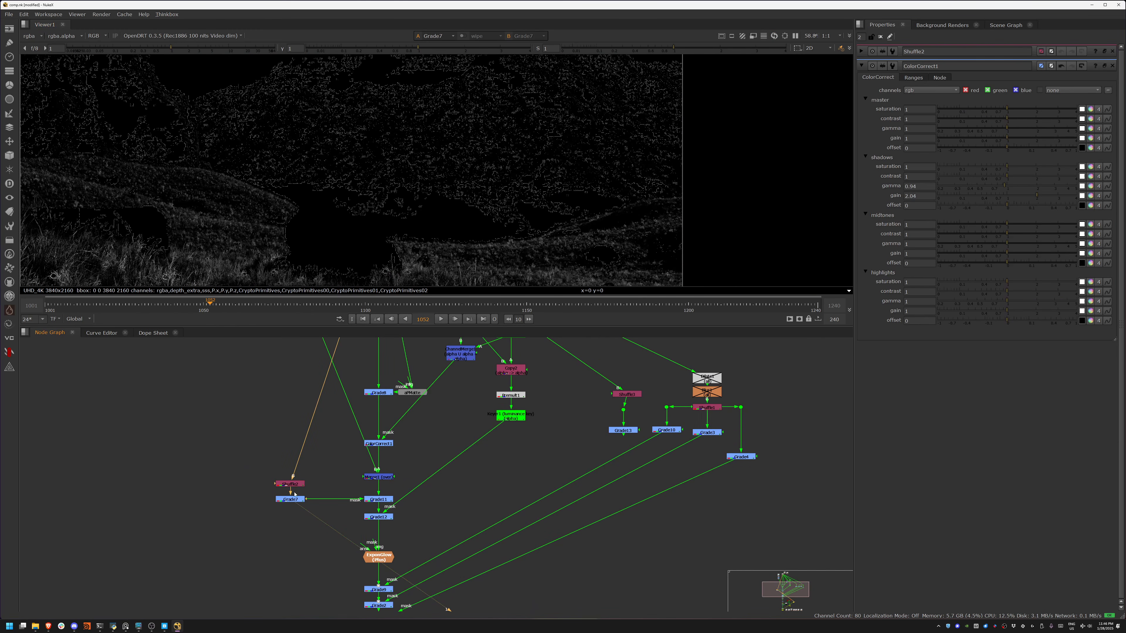
middle_click_drag(383, 220, 399, 61)
scroll(314, 181, "up", 6)
middle_click_drag(773, 129, 360, 194)
scroll(359, 193, "up", 1)
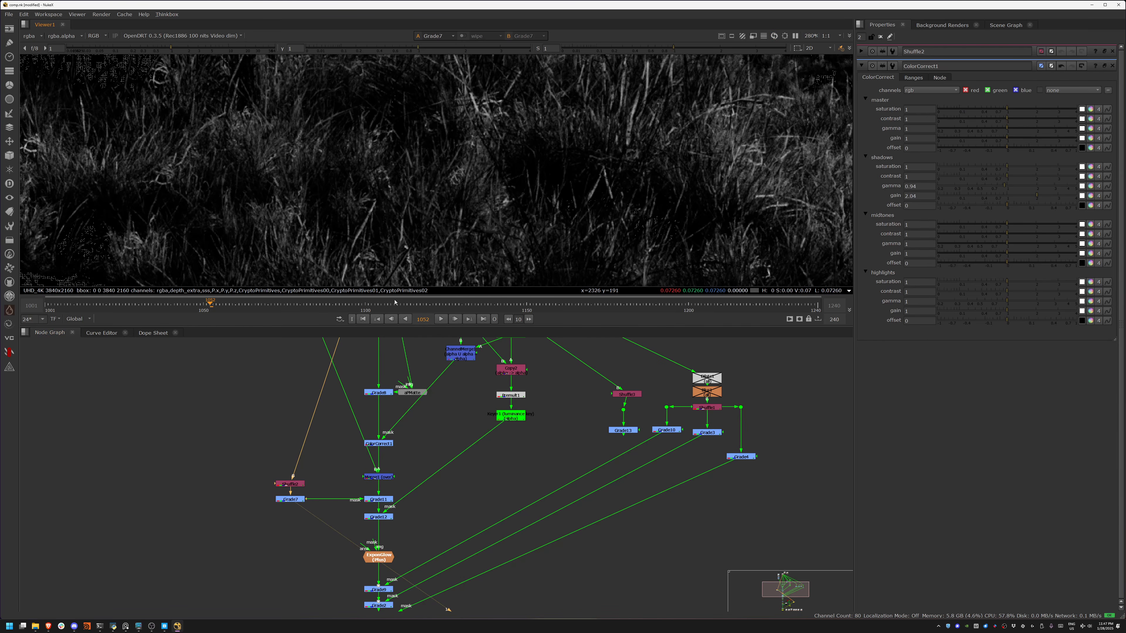
- View Grade11 and toggle it off and on to compare the masked grading on the foreground grass
left_click(379, 499)
key("1")
scroll(402, 207, "down", 6)
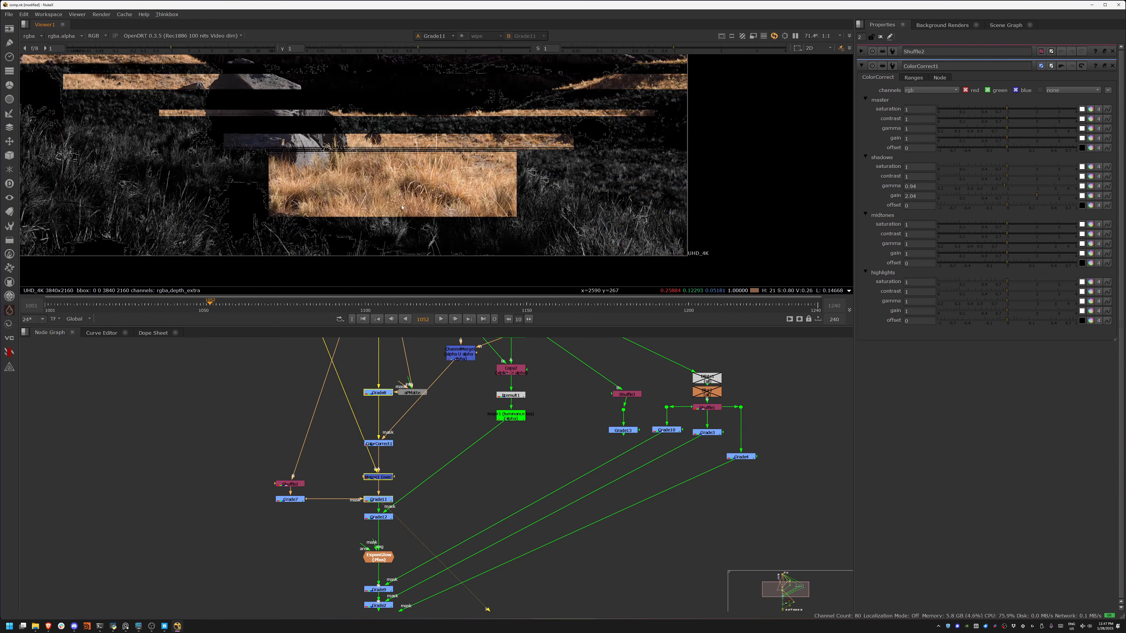
scroll(402, 207, "up", 4)
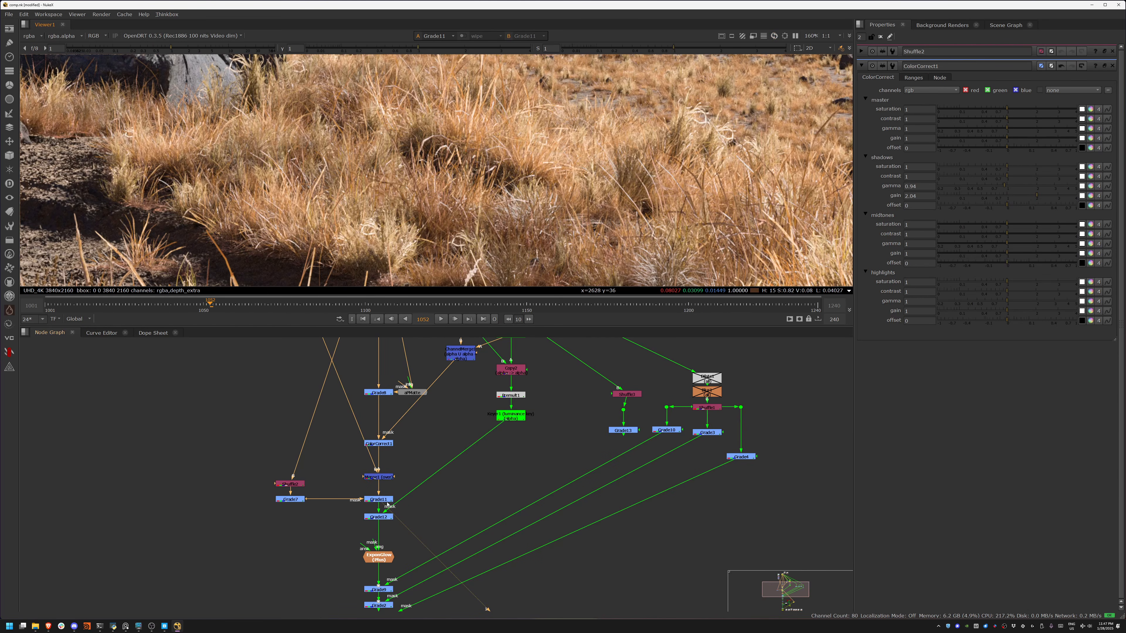
left_click(385, 501)
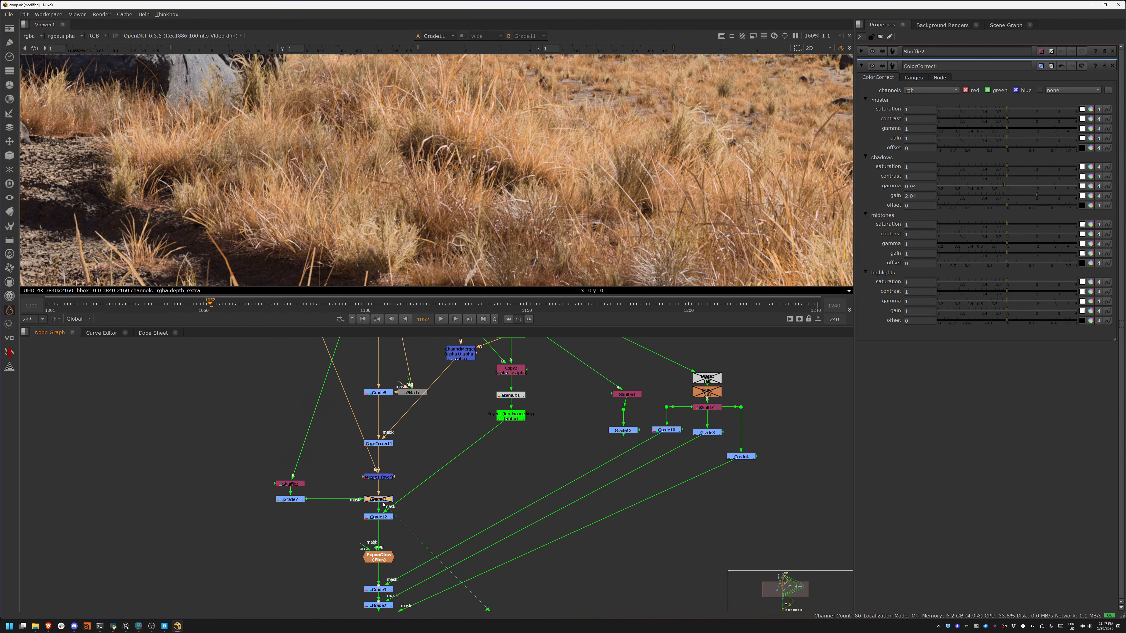
key("d")
key("d")
key("d")
middle_click_drag(186, 111, 647, 165)
middle_click_drag(443, 164, 612, 168)
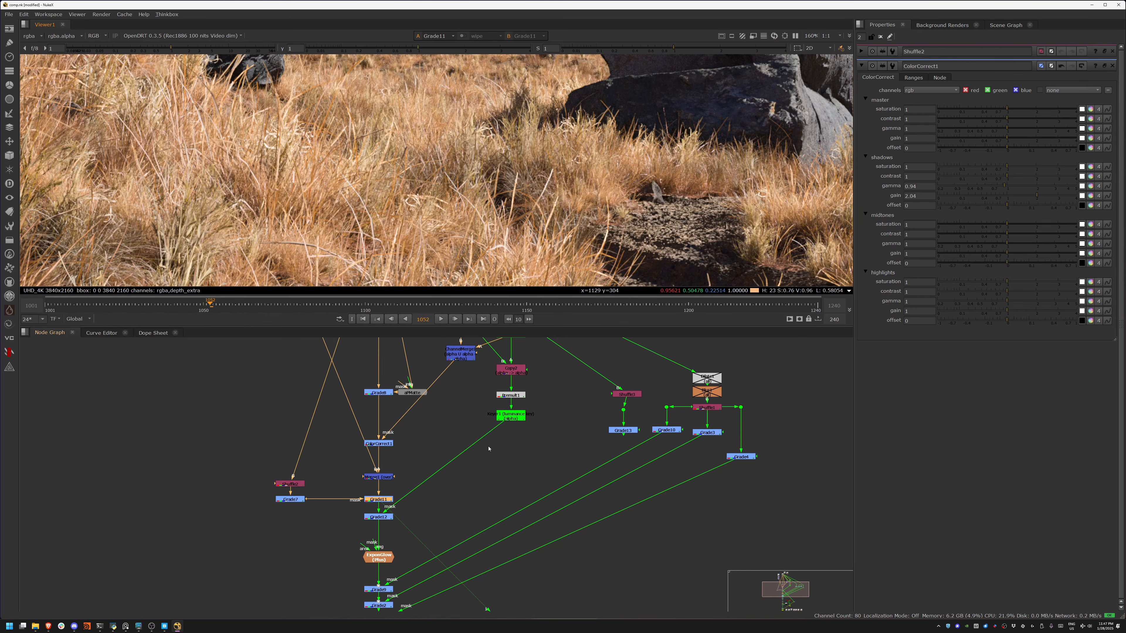
- View the Keyer1 luminance matte in the alpha channel, return to colour, and inspect the large boulder
middle_click_drag(525, 438, 483, 399)
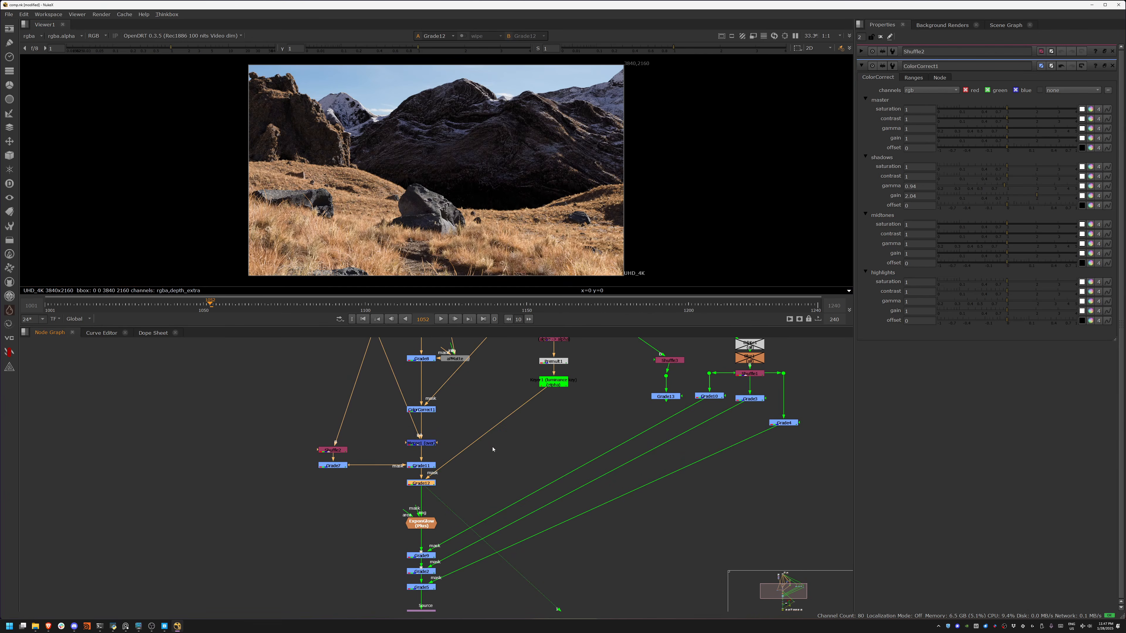
left_click(553, 382)
key("1")
key("a")
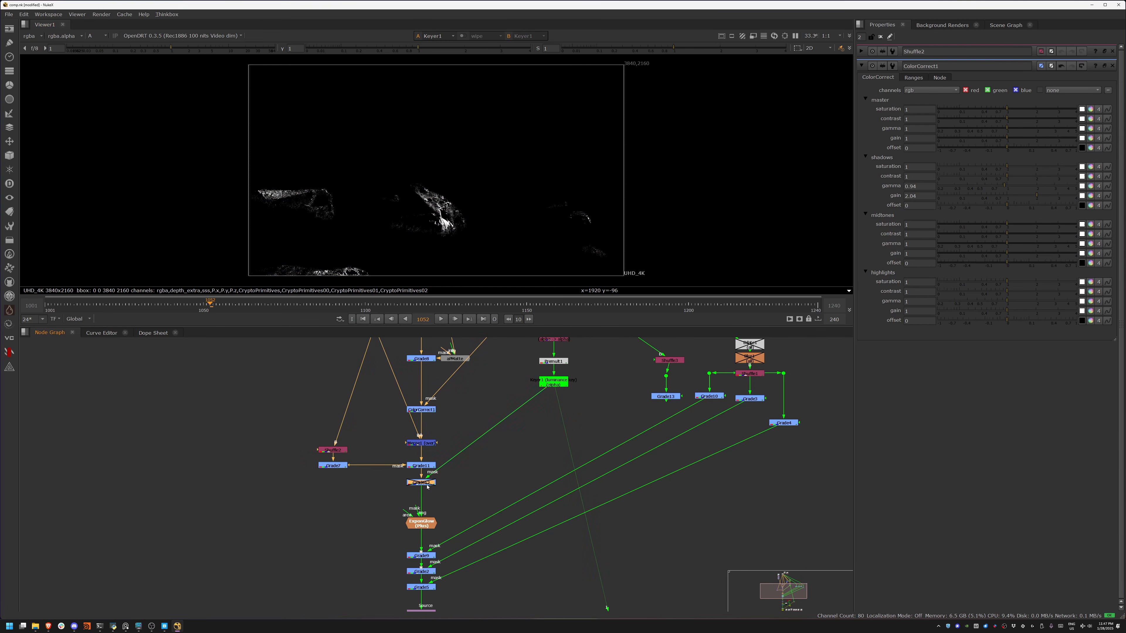
key("d")
key("a")
scroll(484, 222, "up", 5)
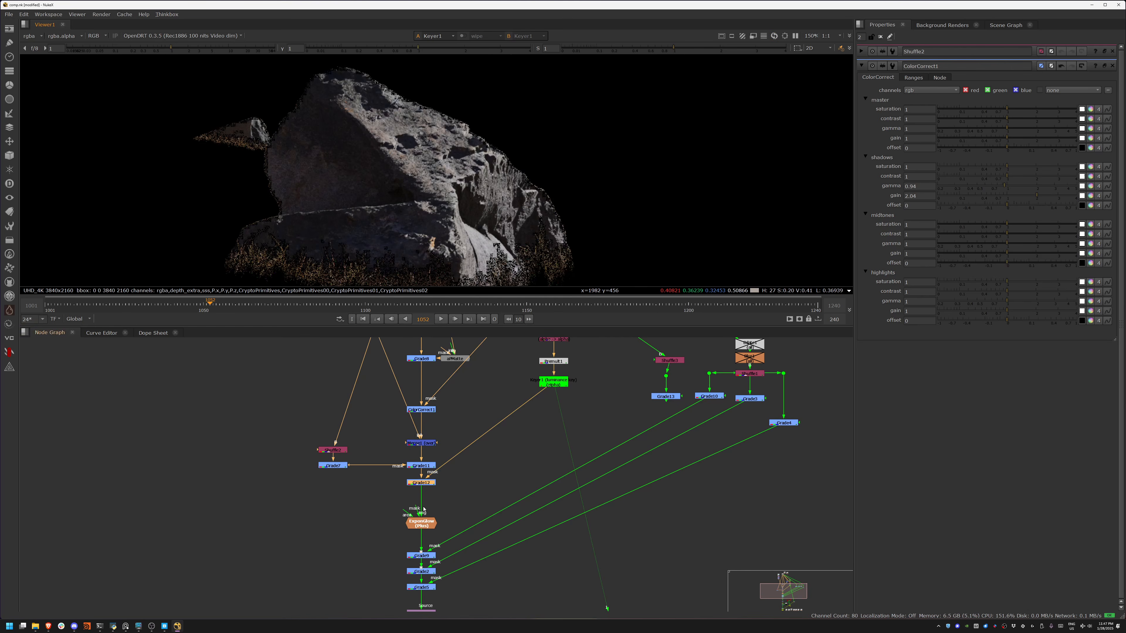
- View Grade12, open its settings, and toggle it to compare the highlight grade on the large boulder
key("d")
key("d")
key("1")
double_click(426, 484)
key("d")
key("d")
key("d")
key("d")
key("d")
key("d")
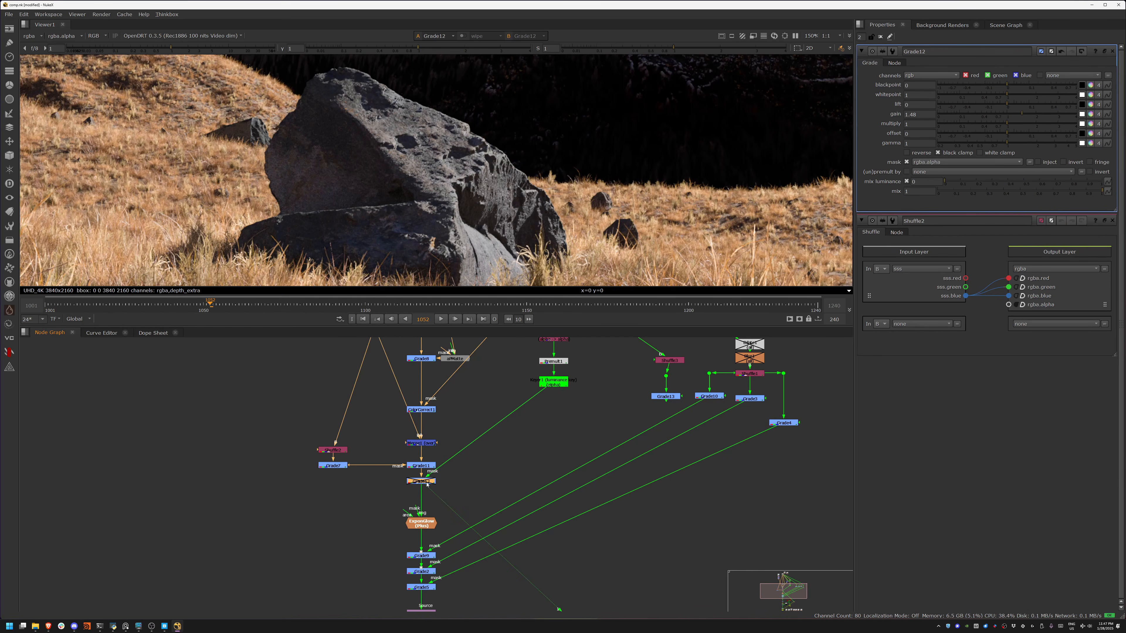
- View the ExponGlow node and toggle it repeatedly to compare the glow over the grass and boulders
middle_click_drag(442, 488, 425, 413)
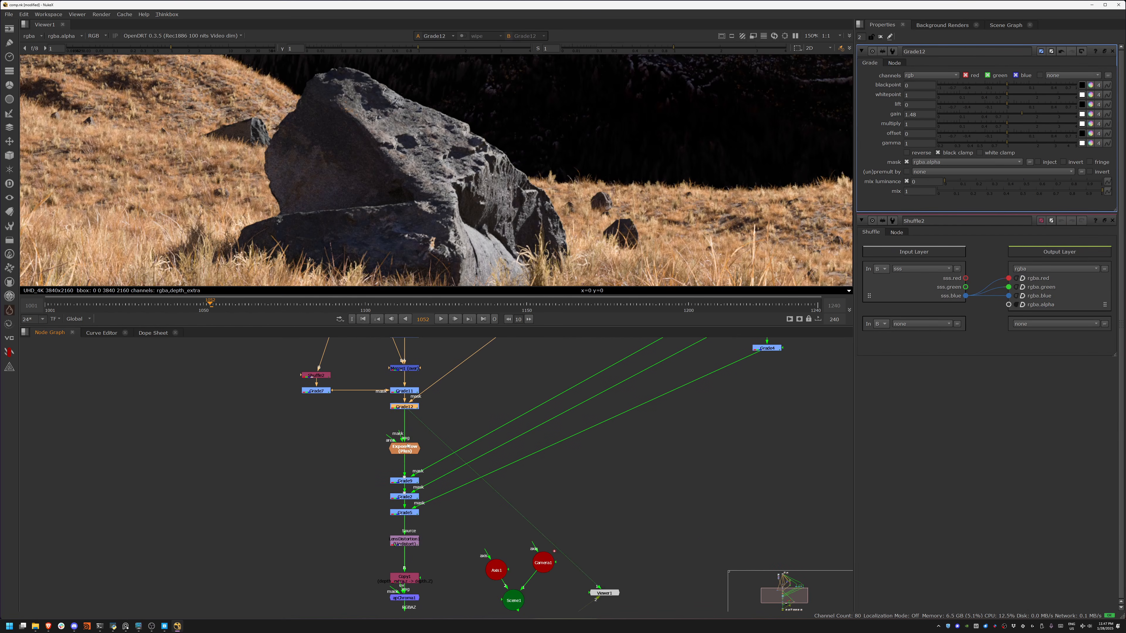
left_click(408, 451)
key("1")
middle_click_drag(404, 255, 473, 97)
scroll(472, 96, "down", 7)
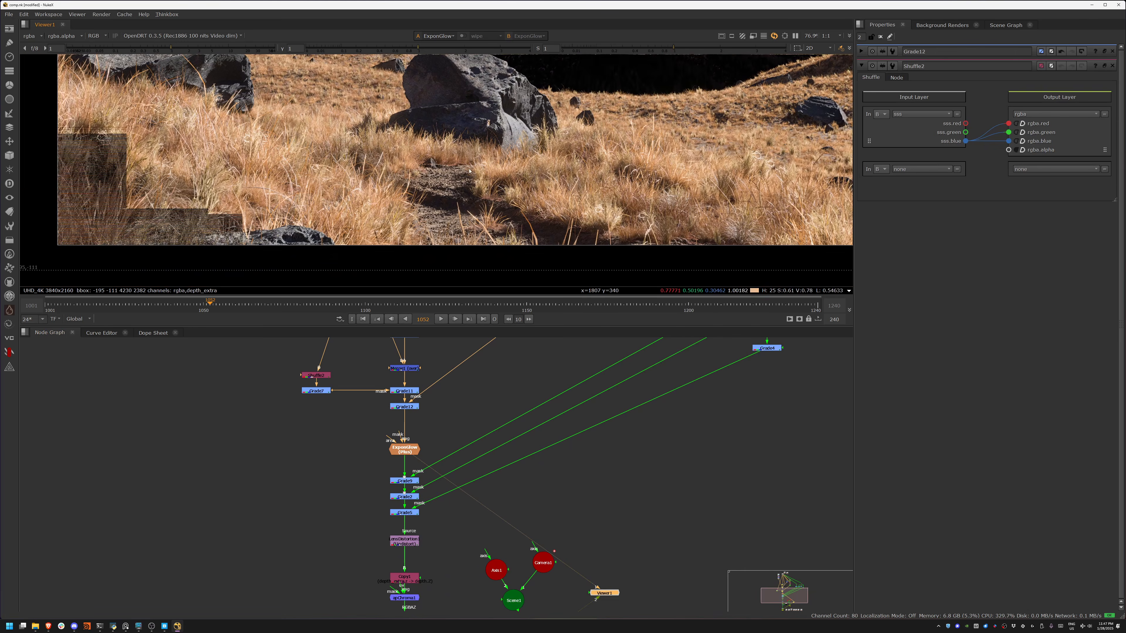
left_click_drag(410, 456, 411, 454)
key("d")
key("d")
key("d")
key("d")
key("d")
key("d")
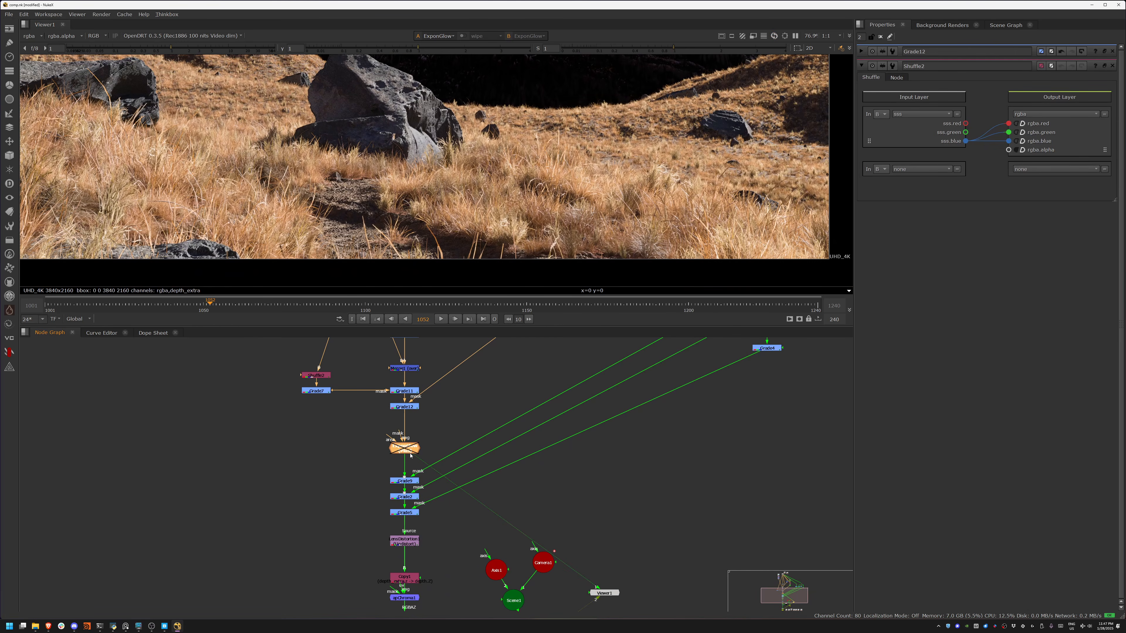
- Compare the mountain ridge and snow with the ExponGlow node disabled and enabled, and return to the full frame
key("f")
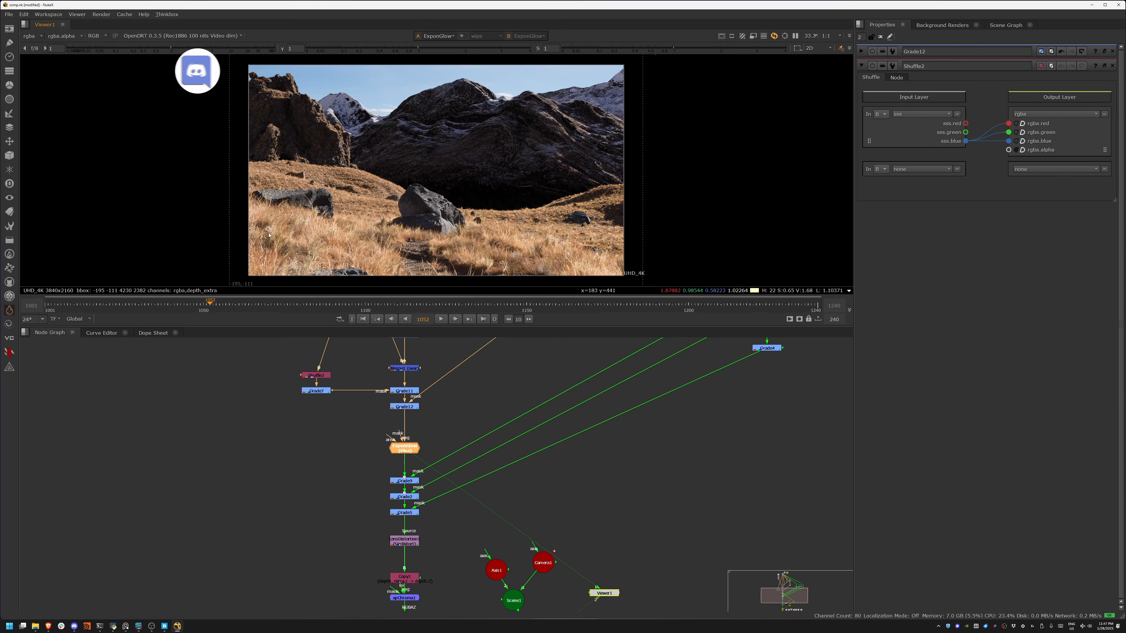
scroll(382, 116, "up", 10)
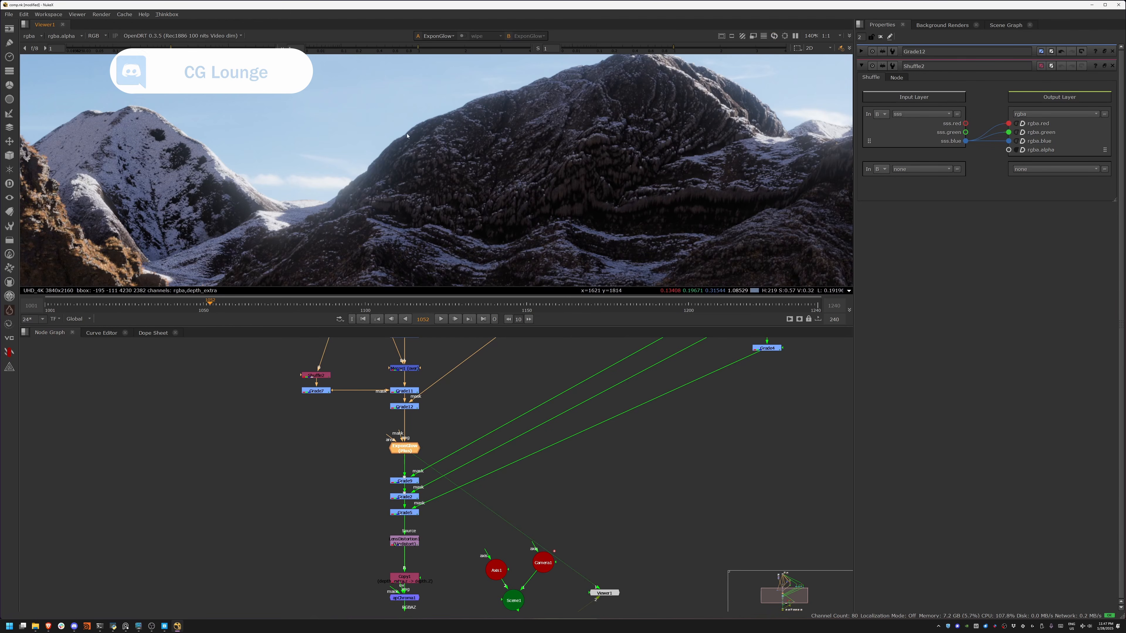
left_click_drag(400, 455, 403, 455)
key("d")
key("d")
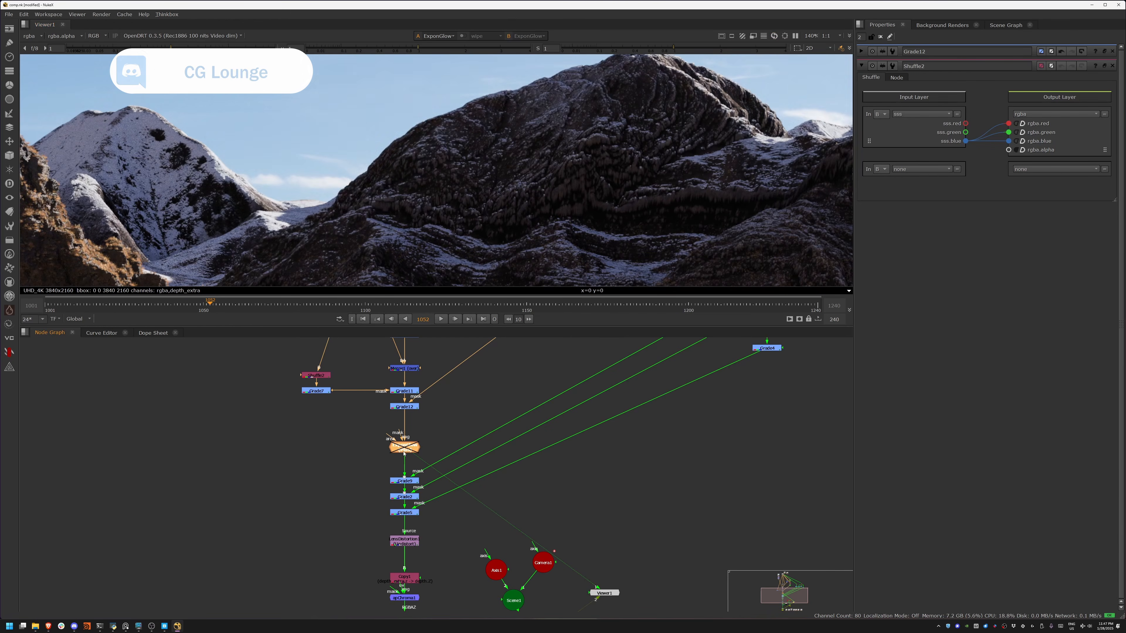
key("f")
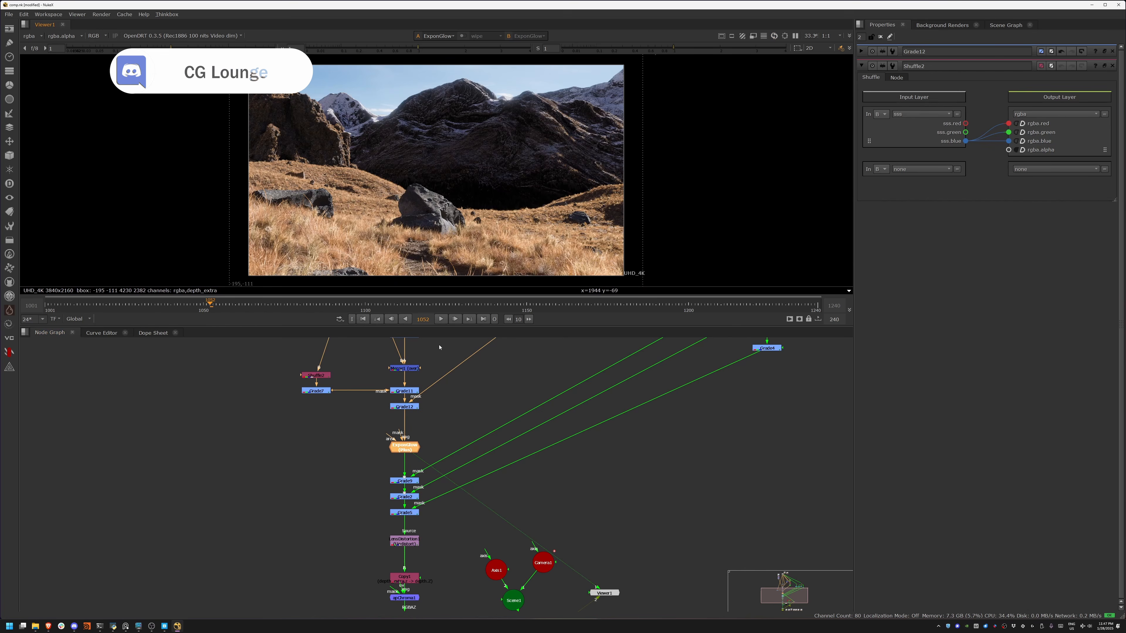
- Open the Shuffle1 node's settings and view its depth_extra pass
middle_click_drag(554, 402, 308, 596)
middle_click_drag(364, 545, 520, 429)
left_click(600, 401)
double_click(637, 381)
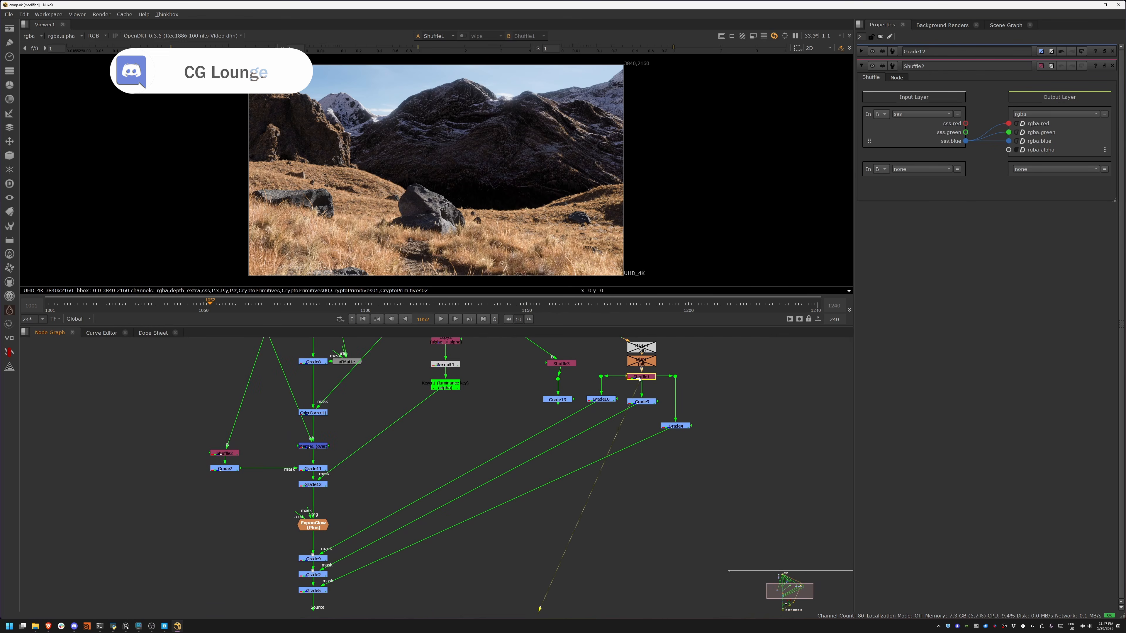
key("1")
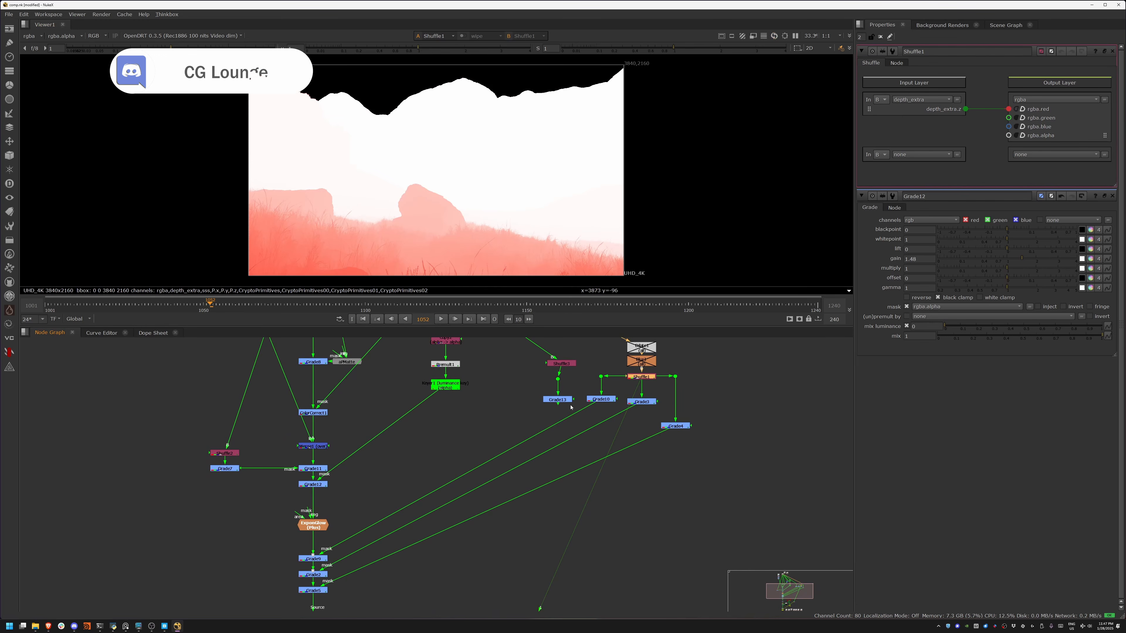
- View the depth mattes from Grade10, Grade3 and Grade4 one after another
left_click(600, 400)
key("1")
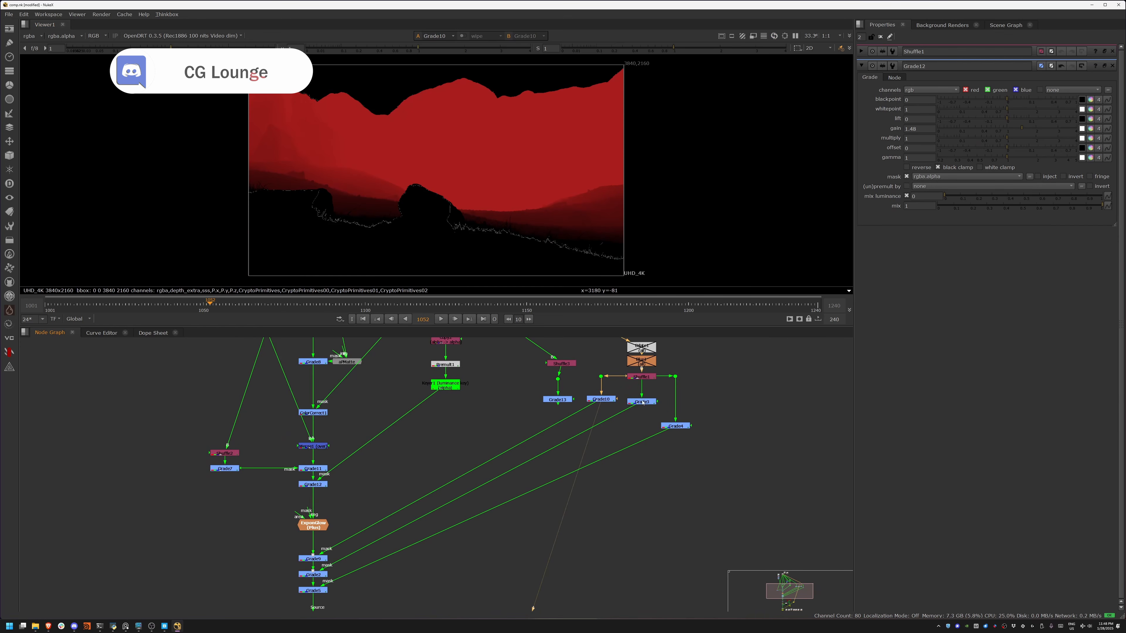
left_click(643, 403)
key("1")
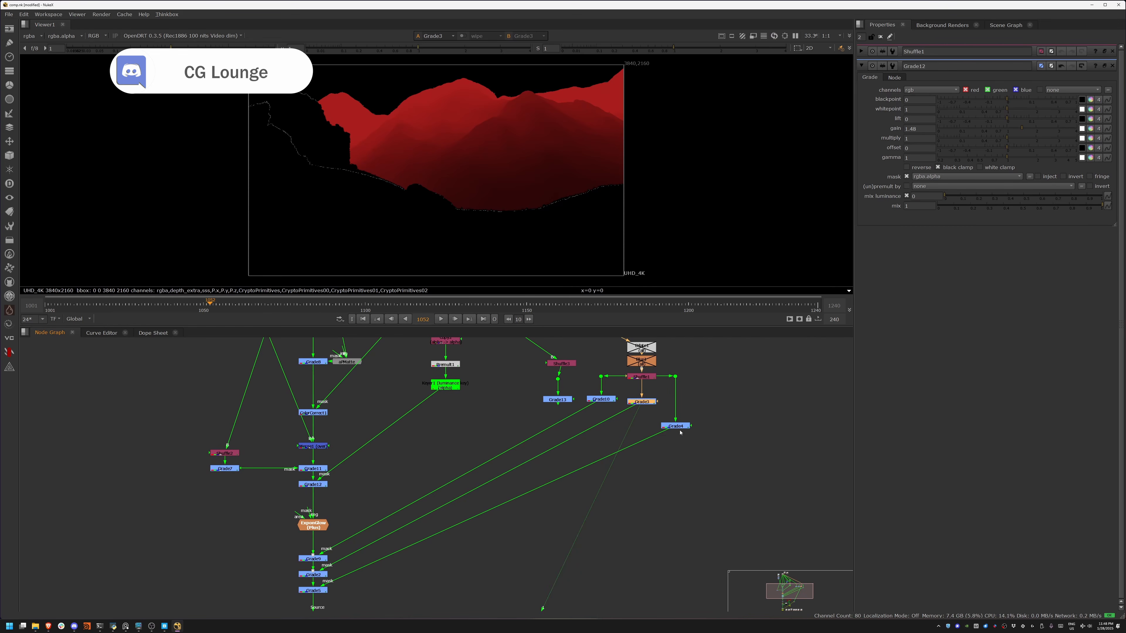
key("1")
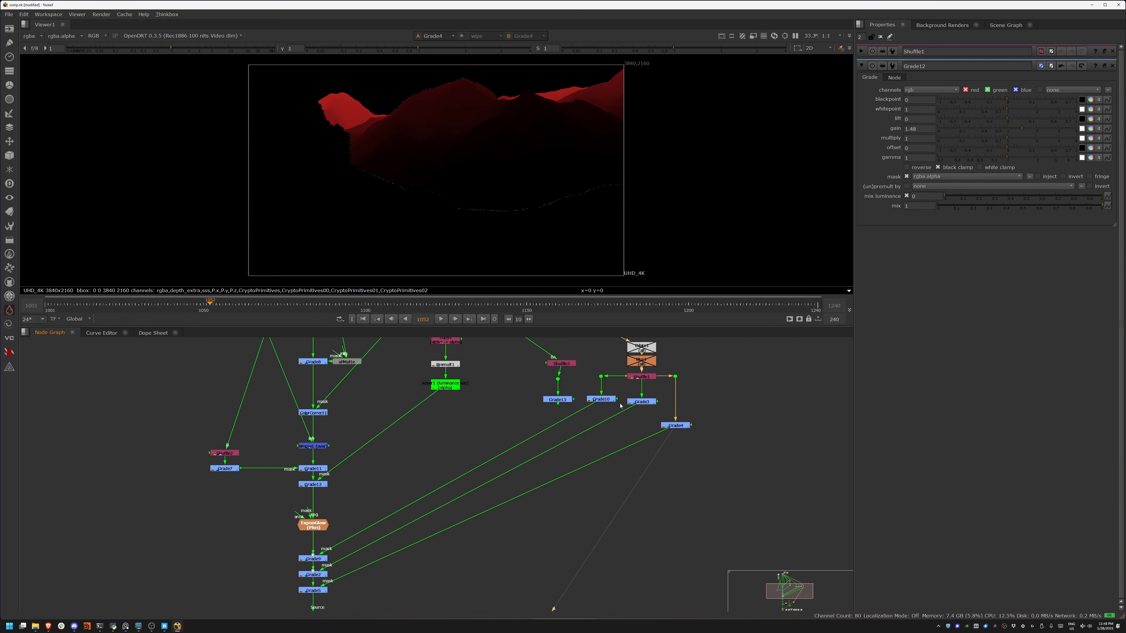
- View the composite at the depth-masked Grade9 and Grade2 nodes in succession
left_click(320, 559)
key("1")
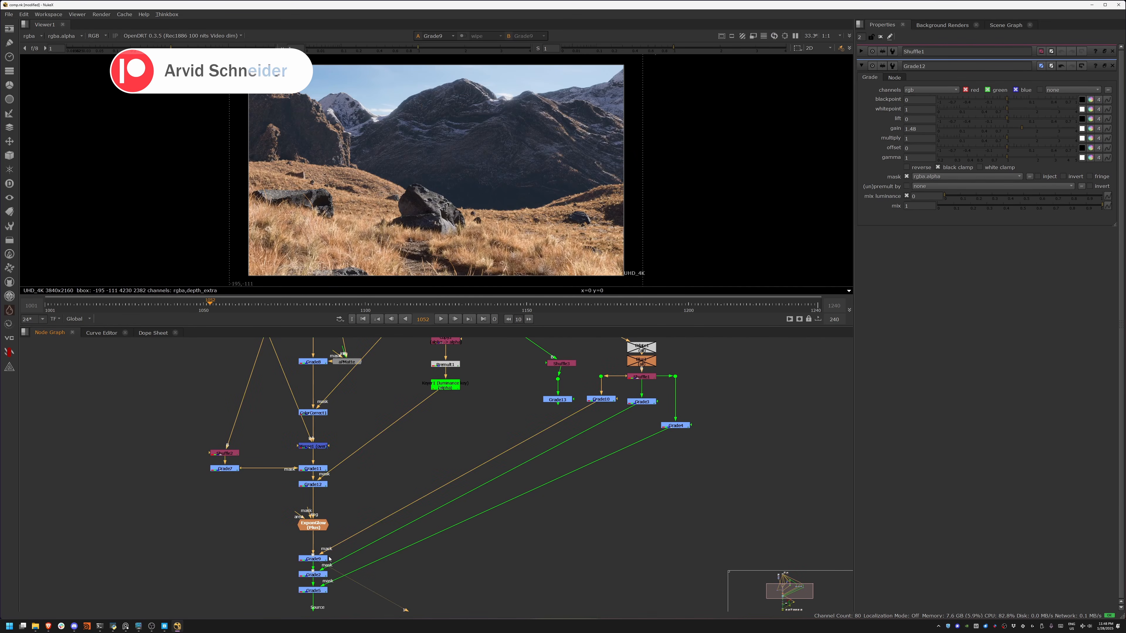
key("d")
key("1")
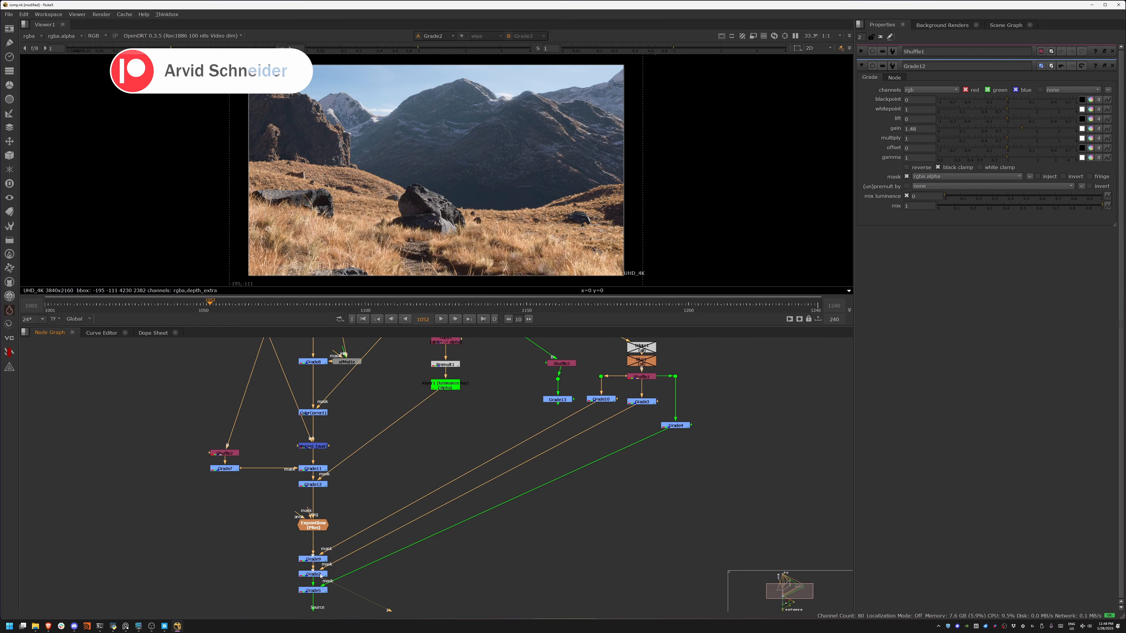
- View the composite at the Grade5 node in an enlarged viewer and examine the rocks and mountains
left_click(322, 592)
key("1")
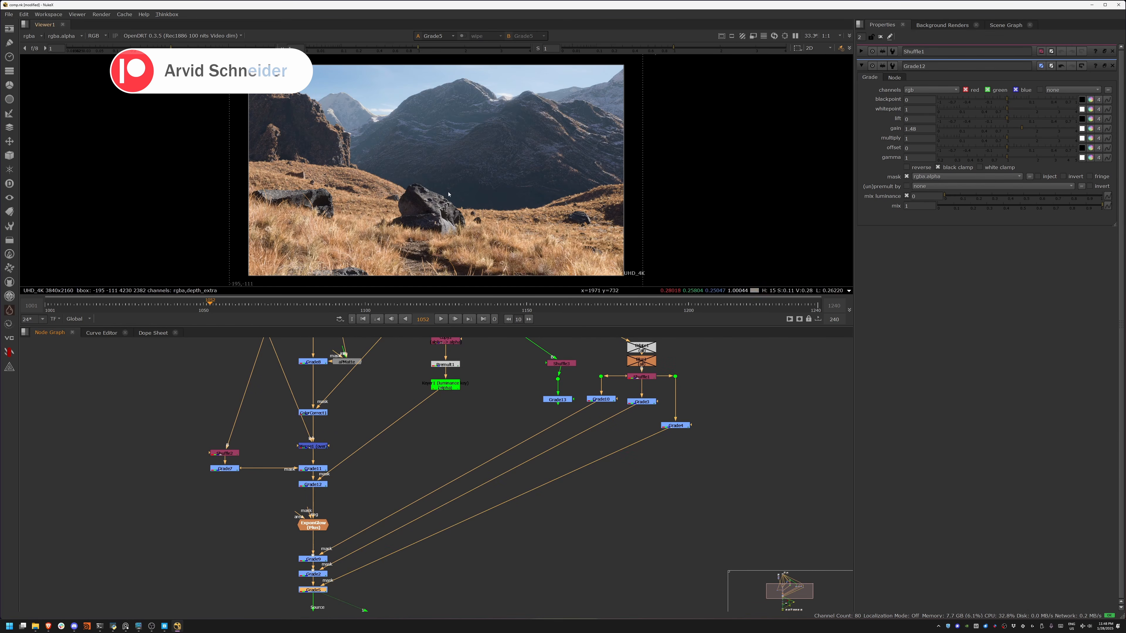
left_click_drag(482, 330, 482, 393)
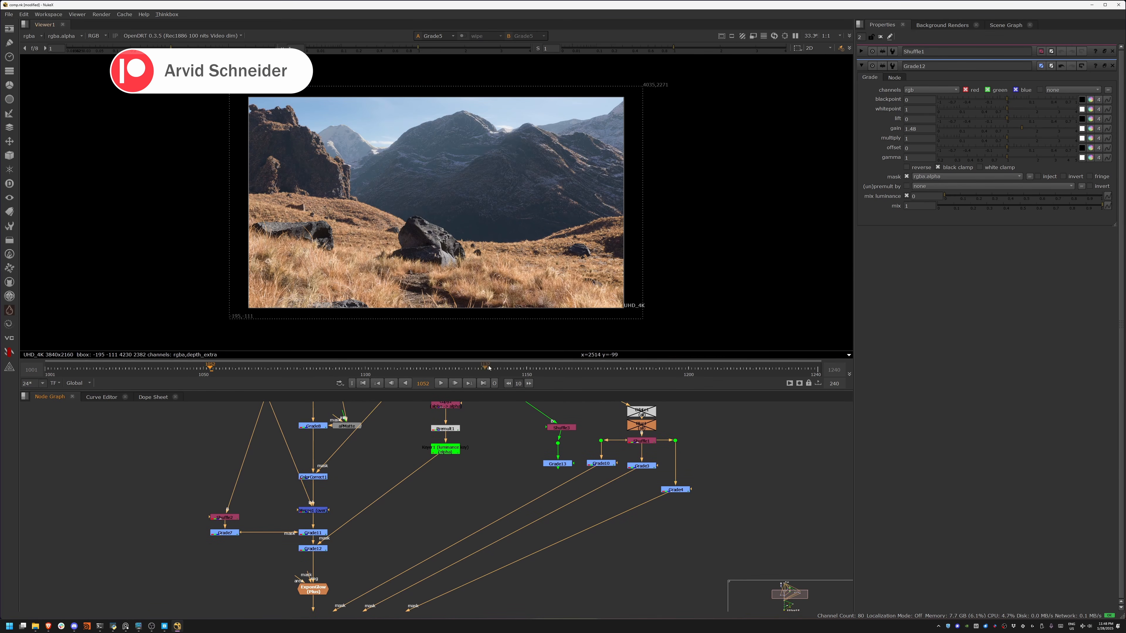
scroll(517, 250, "up", 2)
scroll(517, 250, "up", 2)
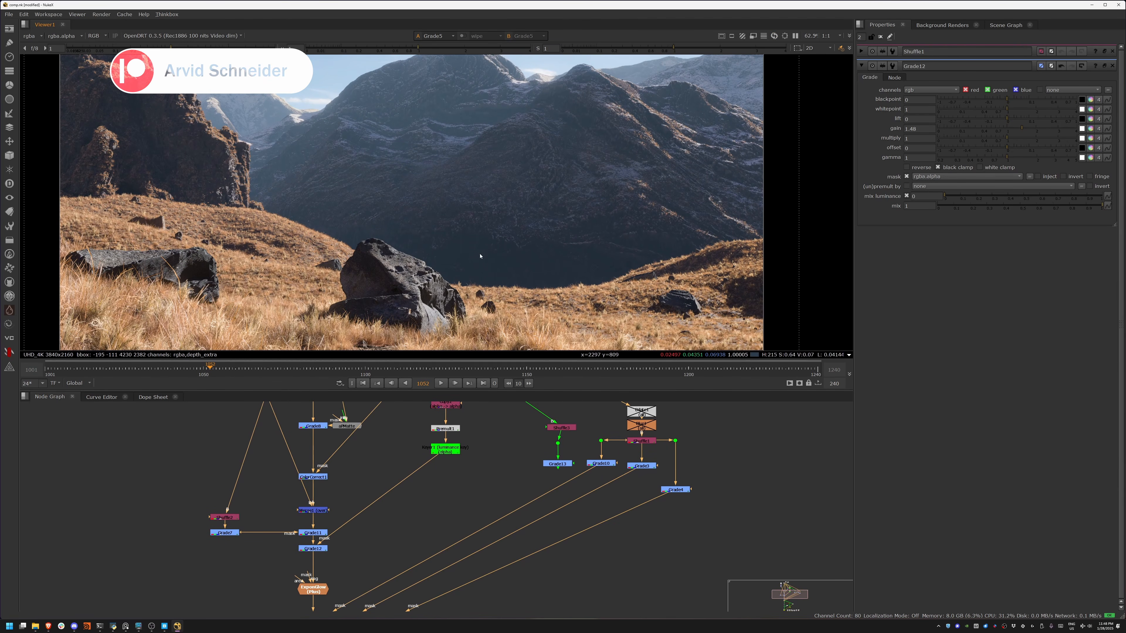
- View the output of the LensDistortion1 node and examine the grass and the frame edge at full size
middle_click_drag(429, 488, 430, 249)
middle_click_drag(349, 501, 381, 541)
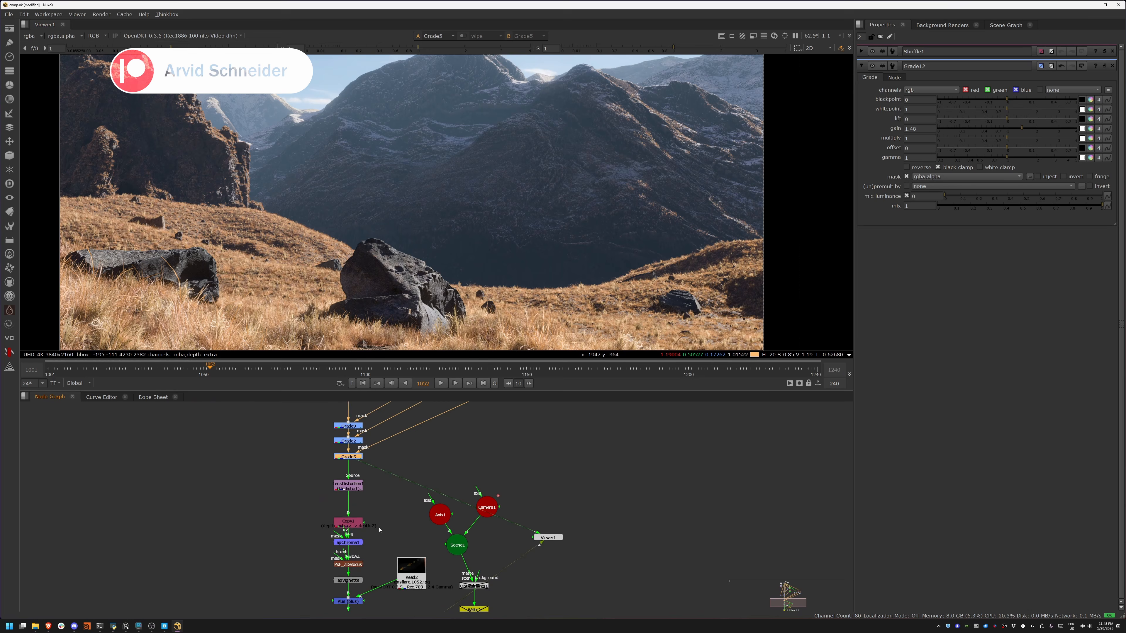
left_click(351, 488)
key("1")
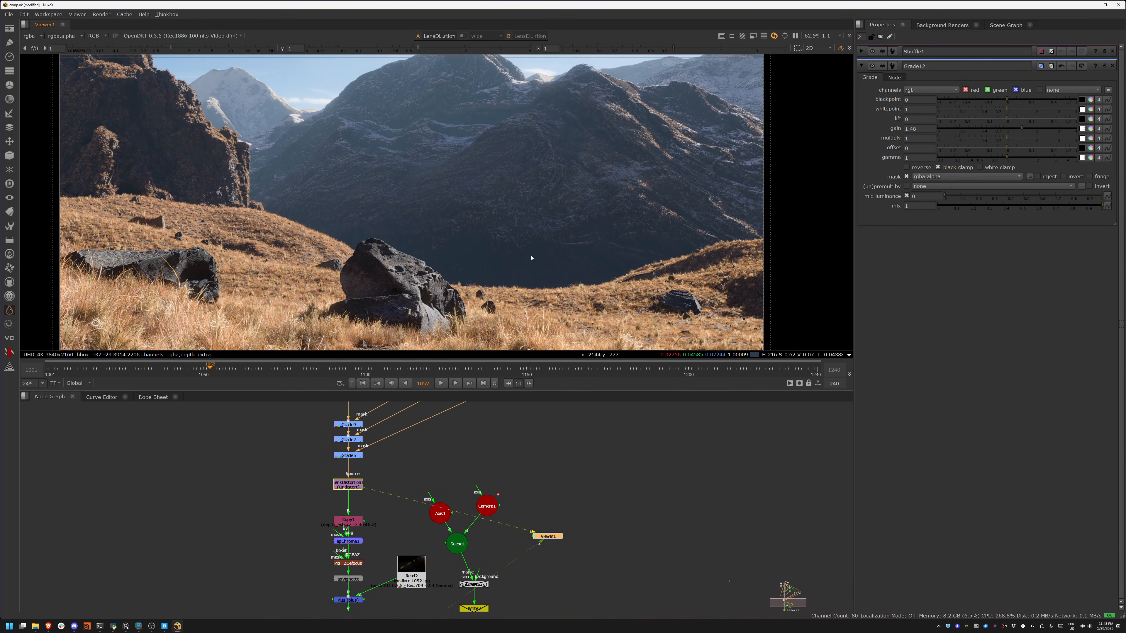
scroll(510, 292, "up", 3)
middle_click_drag(510, 291, 523, 111)
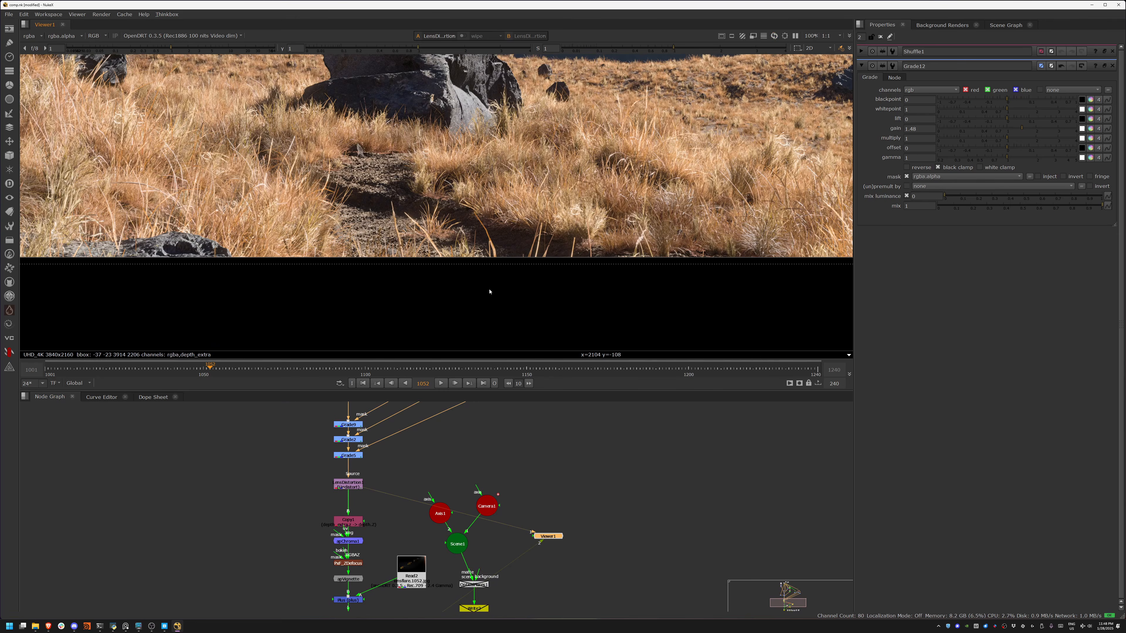
middle_click_drag(501, 226, 428, 292)
key("f")
- Compare the full frame with the LensDistortion1 node disabled and enabled
left_click(353, 532)
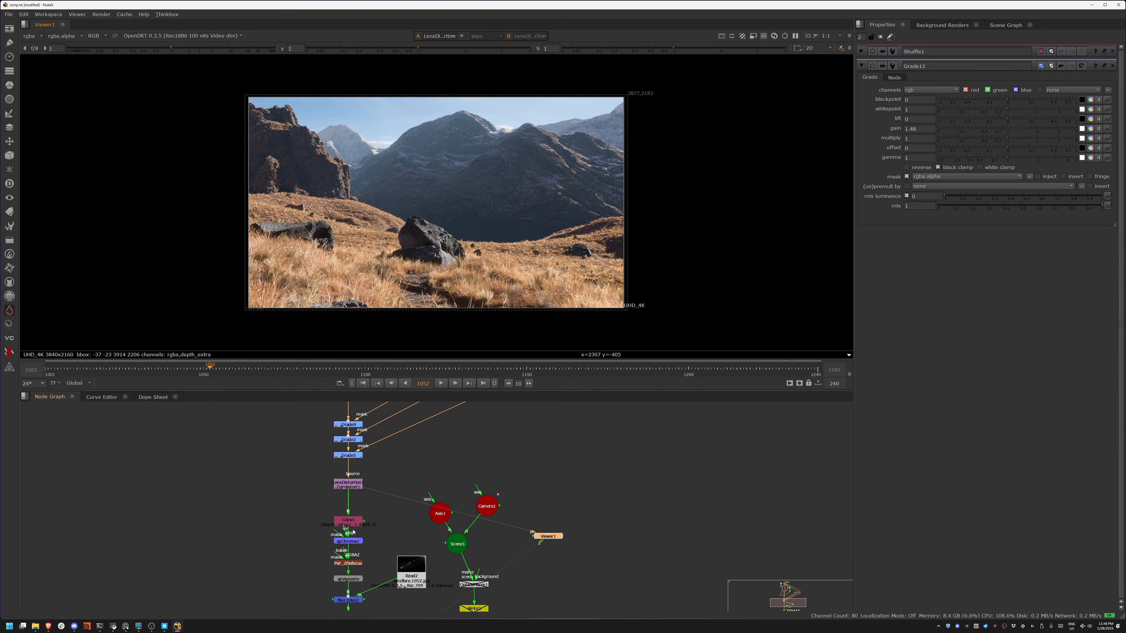
left_click(350, 486)
key("d")
key("d")
key("d")
key("d")
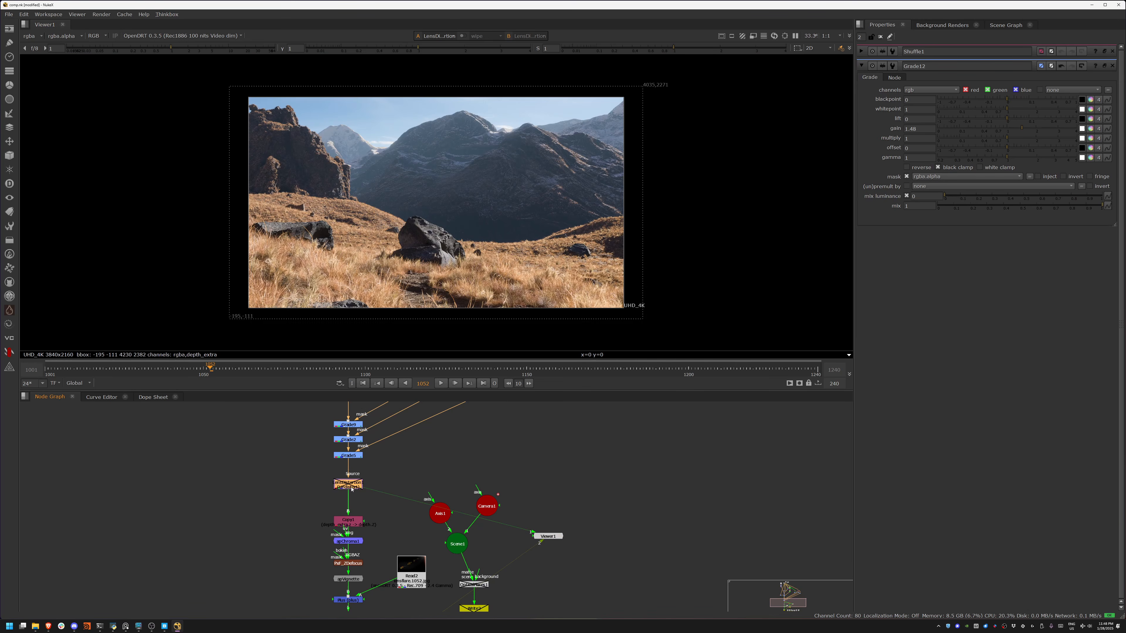
- View the apChroma1 node's output and examine the colour fringing along the cliff and snowy peak
middle_click_drag(375, 509, 377, 496)
scroll(383, 490, "up", 2)
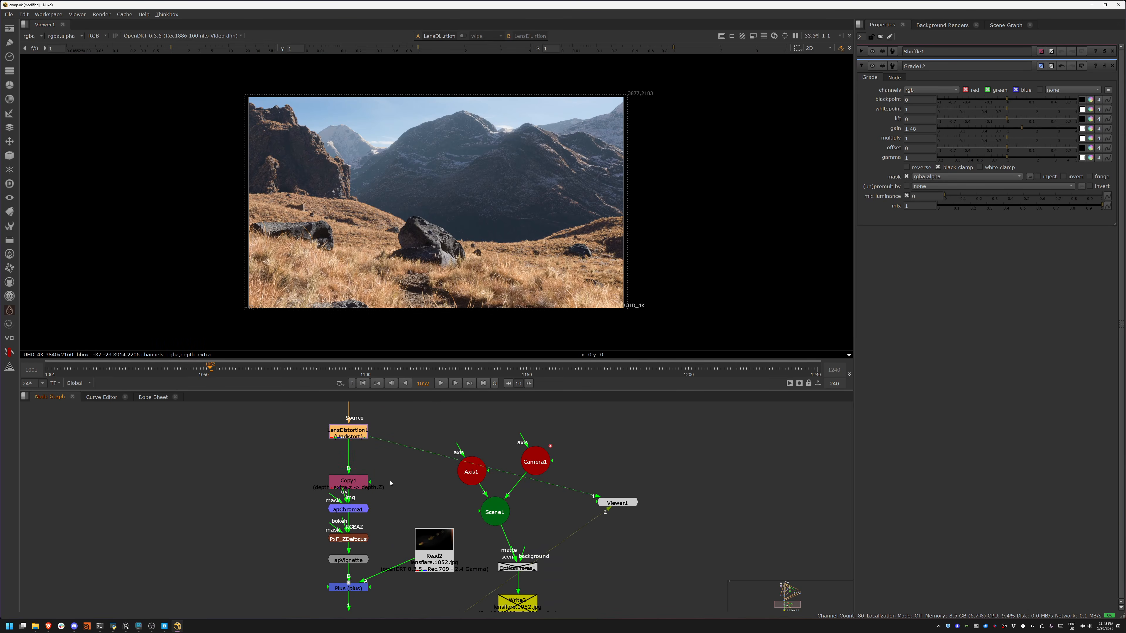
left_click(353, 509)
key("1")
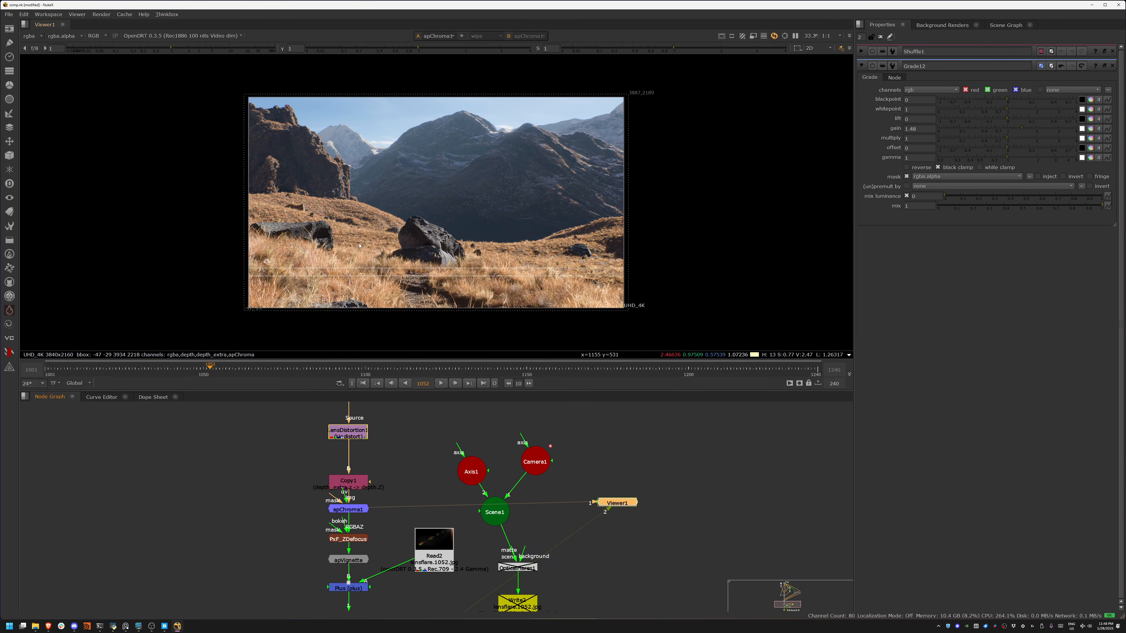
scroll(265, 130, "up", 5)
left_click(350, 511)
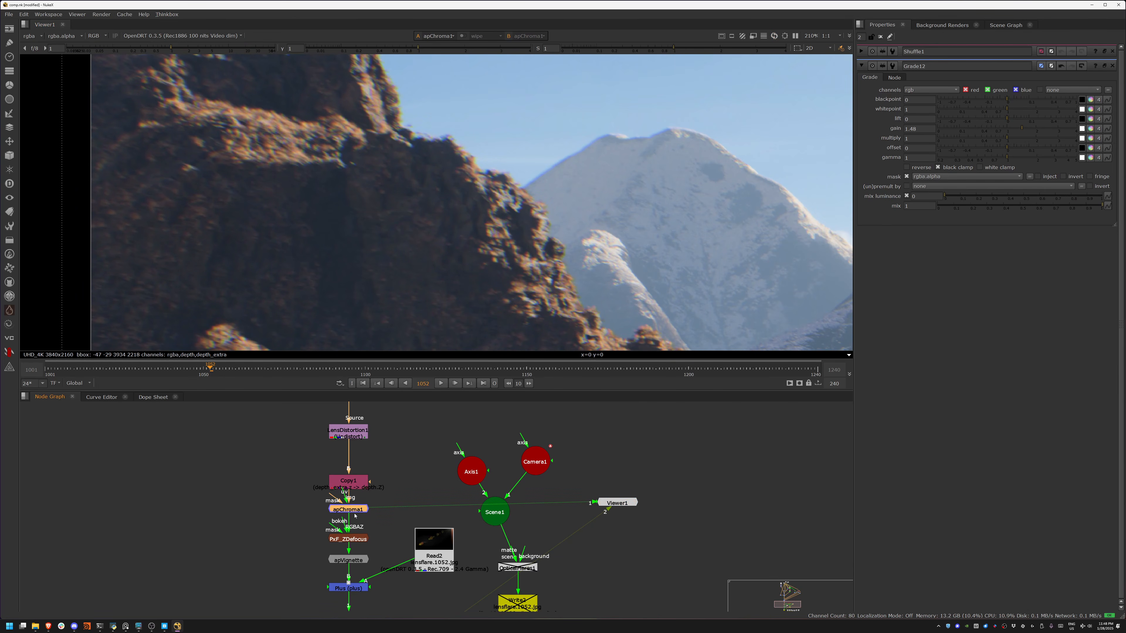
scroll(433, 192, "down", 4)
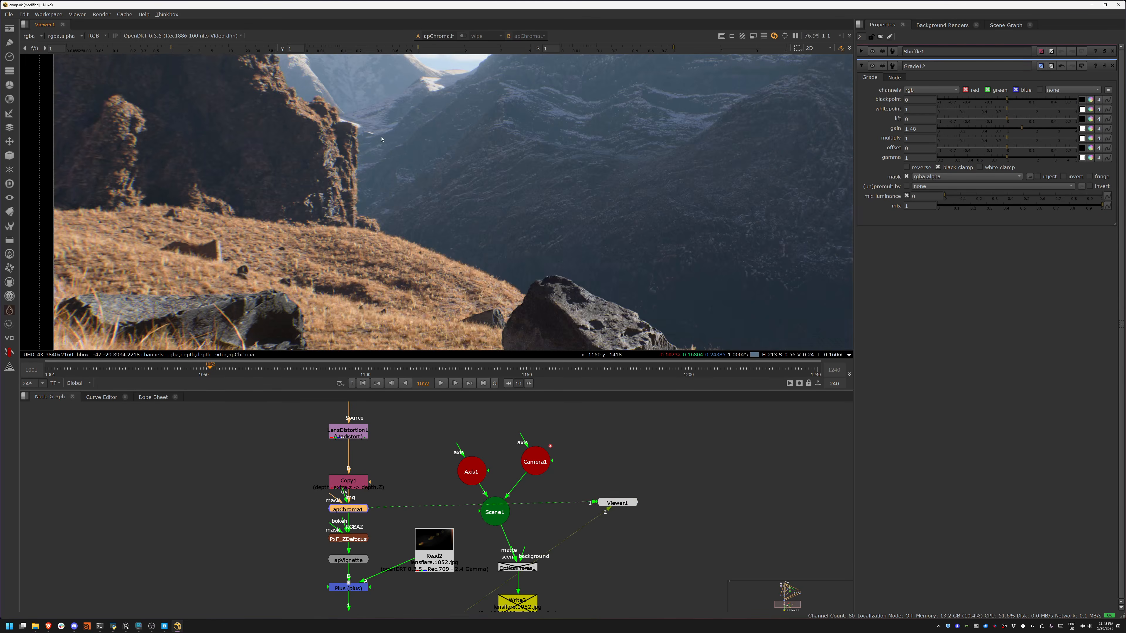
scroll(433, 192, "down", 2)
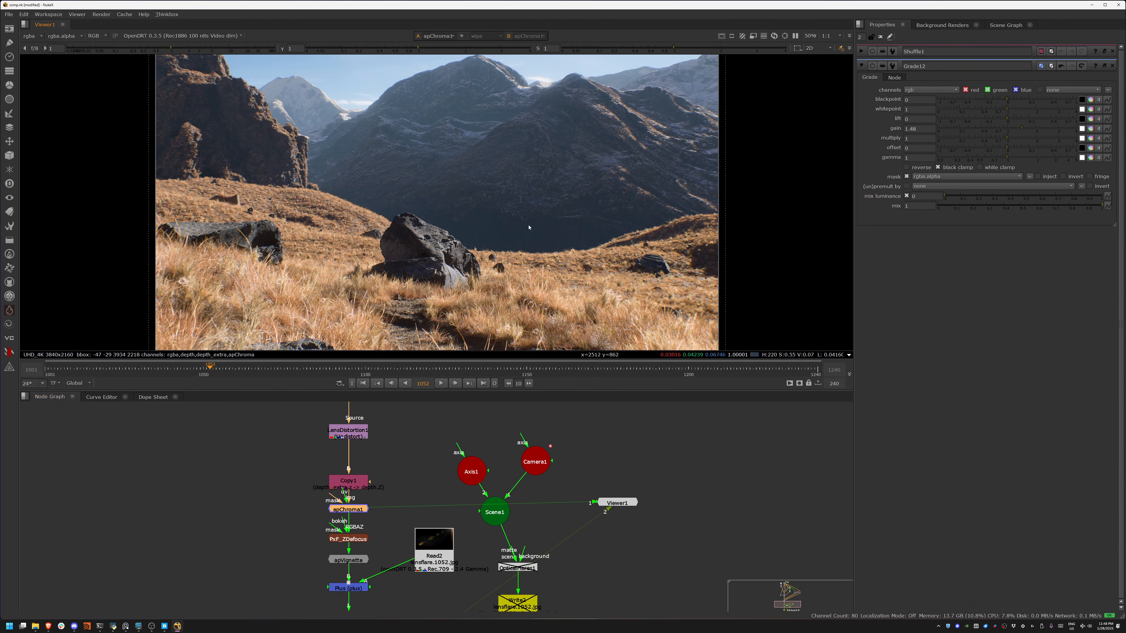
- Inspect the PxF_ZDefocus output with its Lens Simulation settings, and view the apVignette result
left_click(348, 539)
key("1")
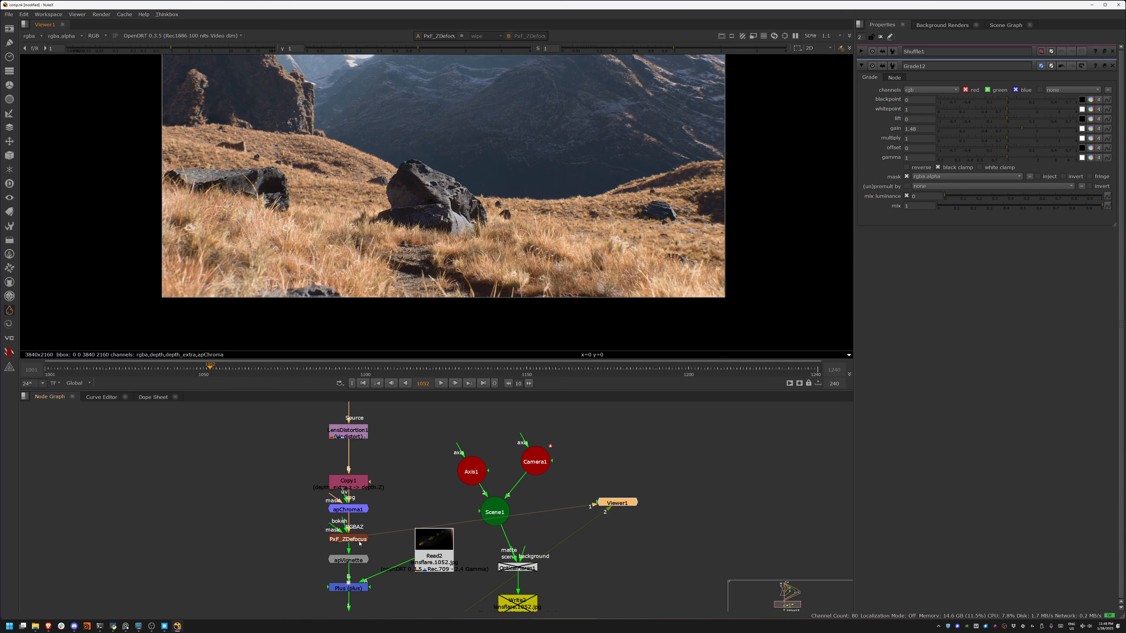
double_click(359, 540)
left_click(973, 64)
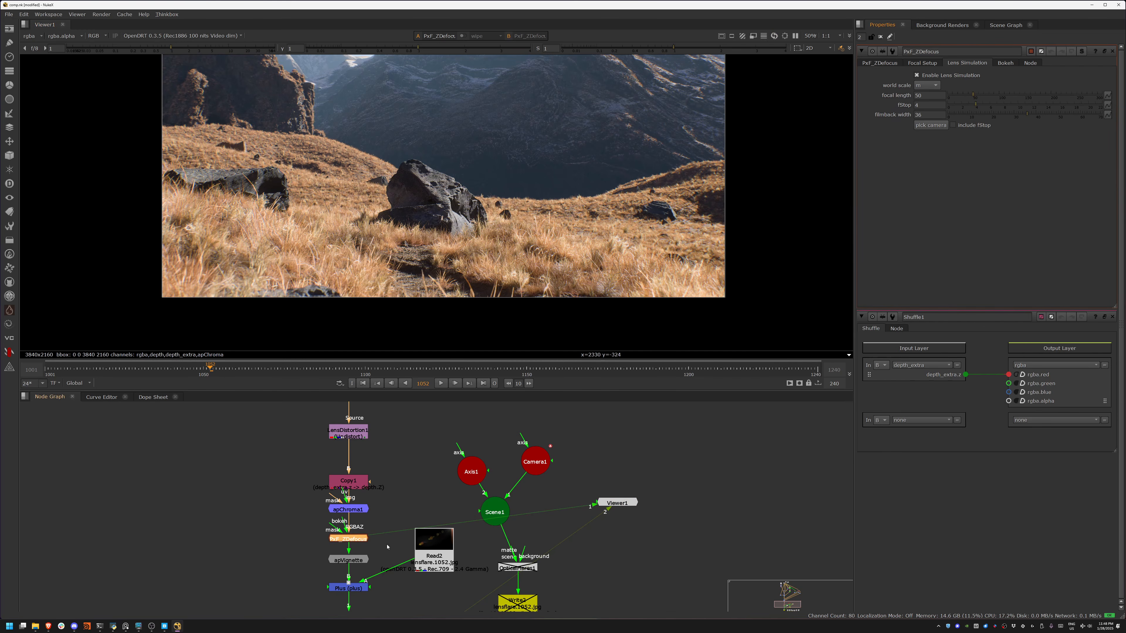
key("1")
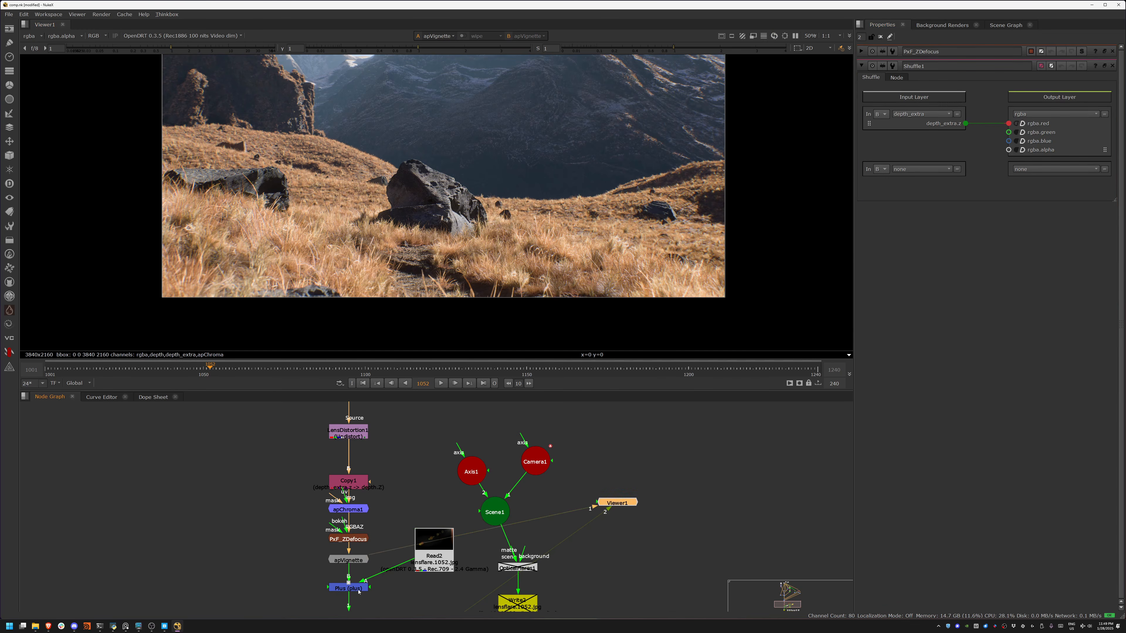
- View the Read2 lens flare render full-frame and scrub the timeline to frame 1207
middle_click_drag(359, 591, 354, 502)
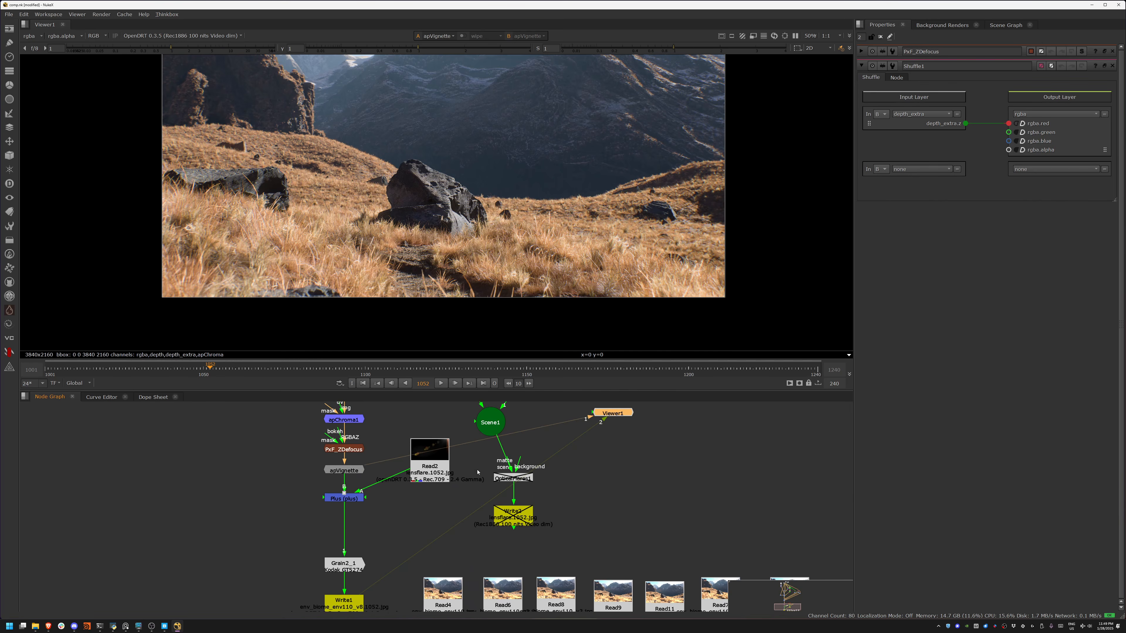
left_click(439, 471)
key("1")
key("f")
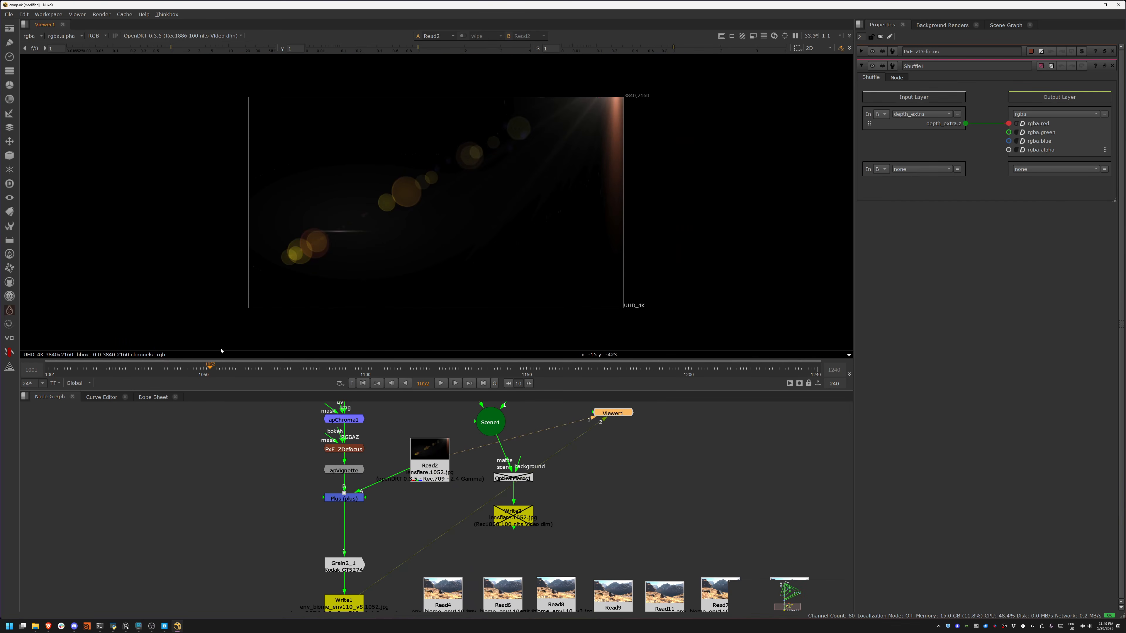
left_click_drag(91, 370, 699, 373)
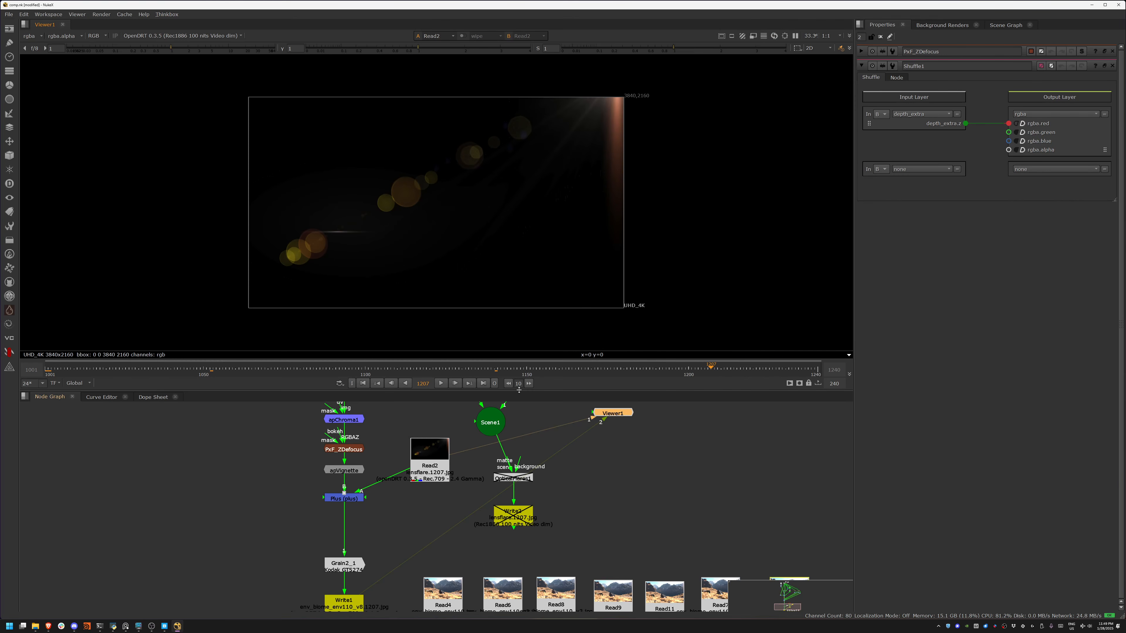
- Open the Camera1 settings, view the camera in 3D and scrub its motion to frame 1108
middle_click_drag(523, 401, 499, 480)
left_click(503, 450)
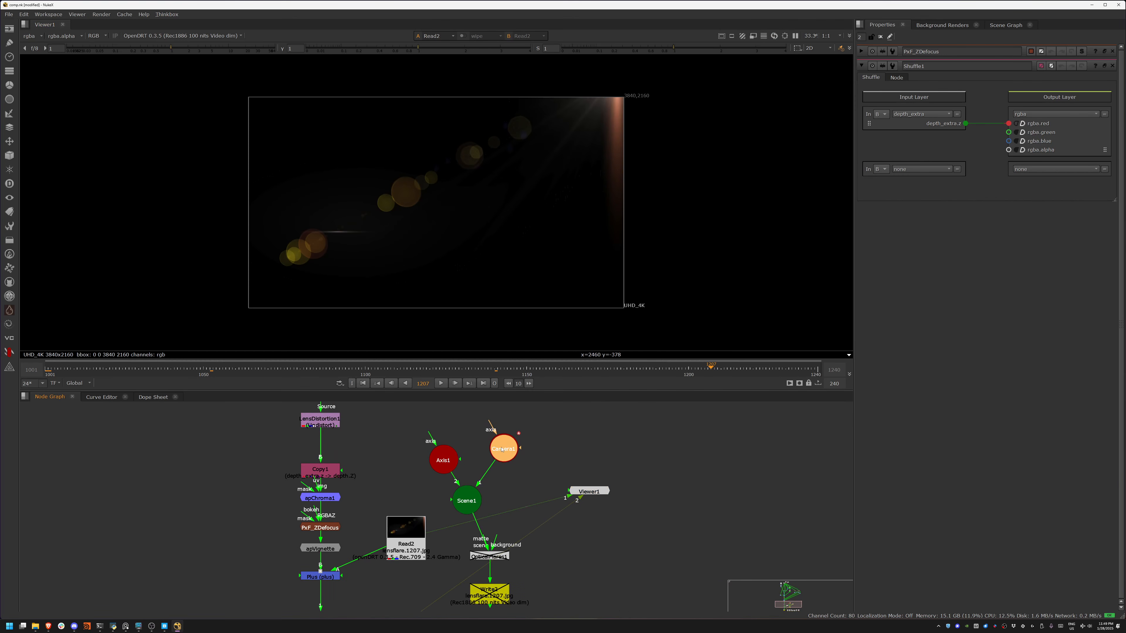
double_click(502, 450)
key("1")
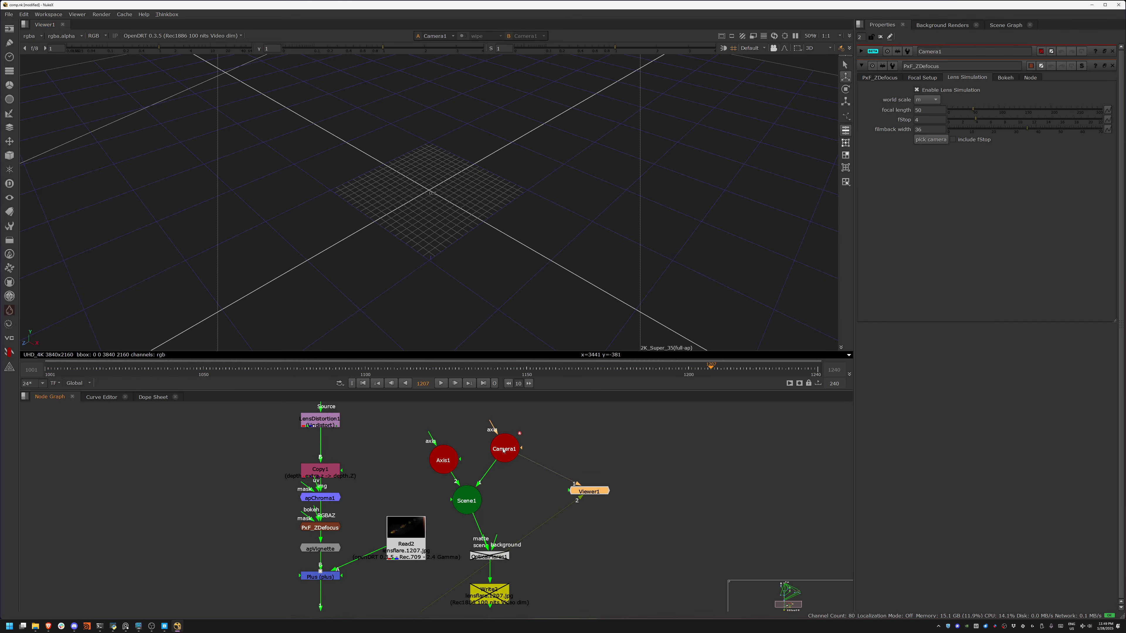
key("f")
left_click_drag(499, 230, 470, 185, "ctrl")
middle_click_drag(470, 184, 342, 272, "alt")
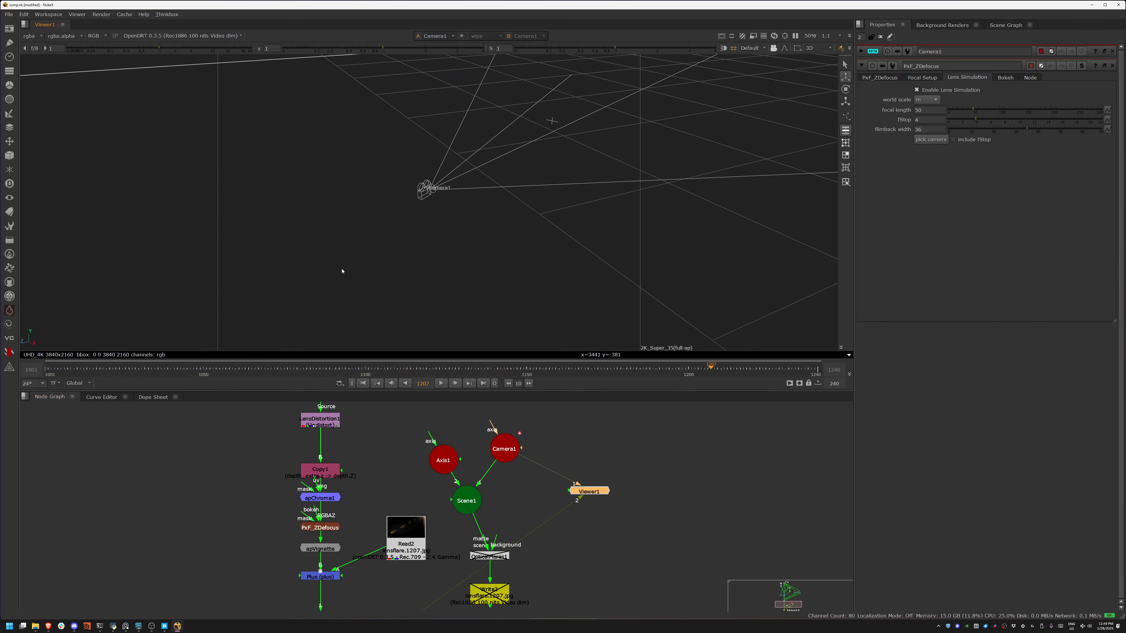
left_click_drag(244, 373, 390, 359)
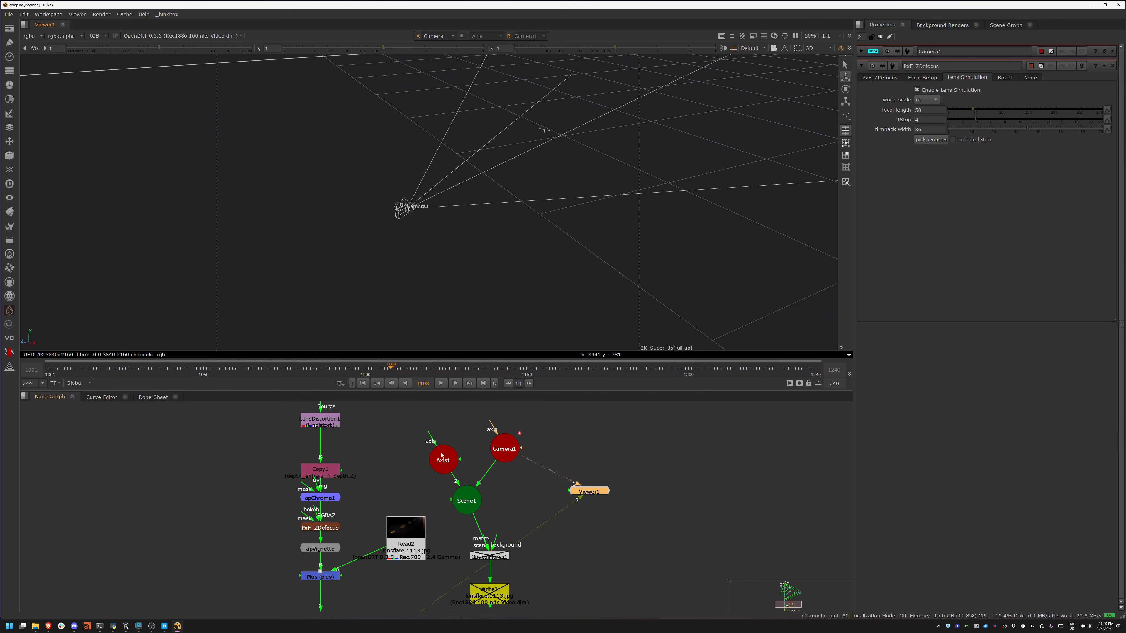
- View the Axis1 and Scene1 nodes in 3D and examine the axis position relative to the camera
left_click(440, 465)
key("1")
left_click(467, 501)
key("1")
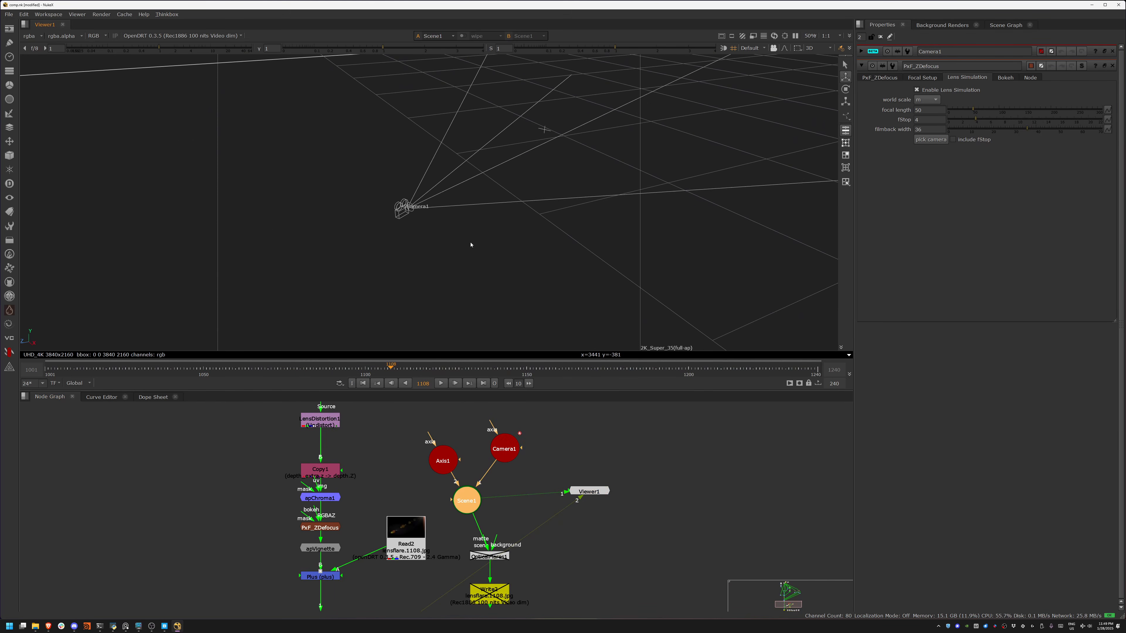
left_click_drag(470, 244, 574, 106, "ctrl")
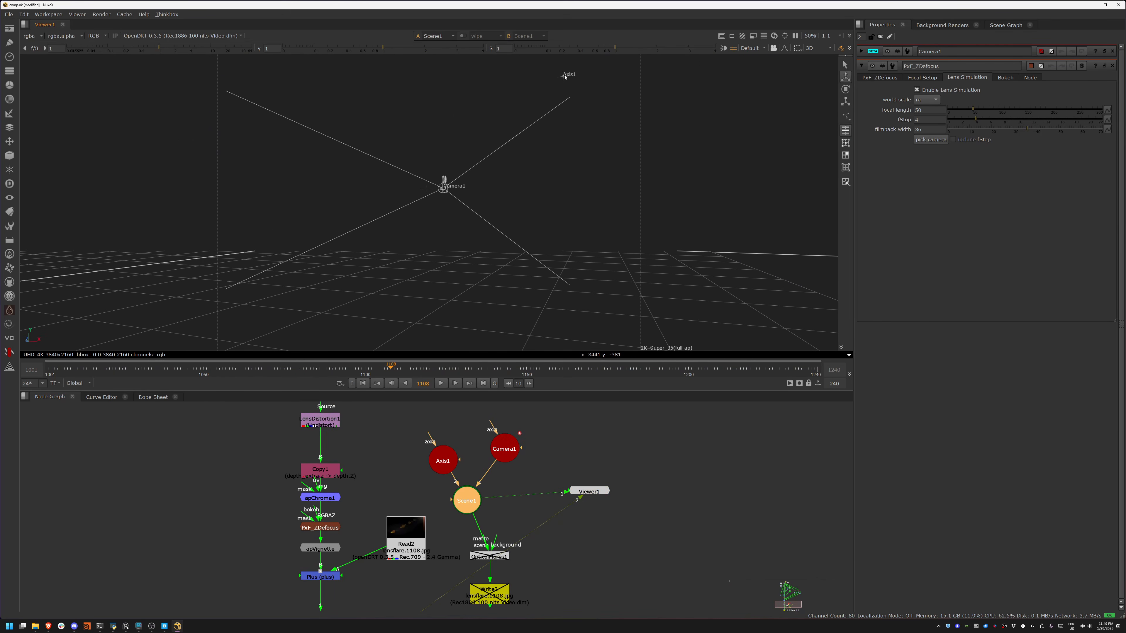
- Enable the OpticalFlares1 node and view its flare output in 2D
left_click(485, 558)
key("1")
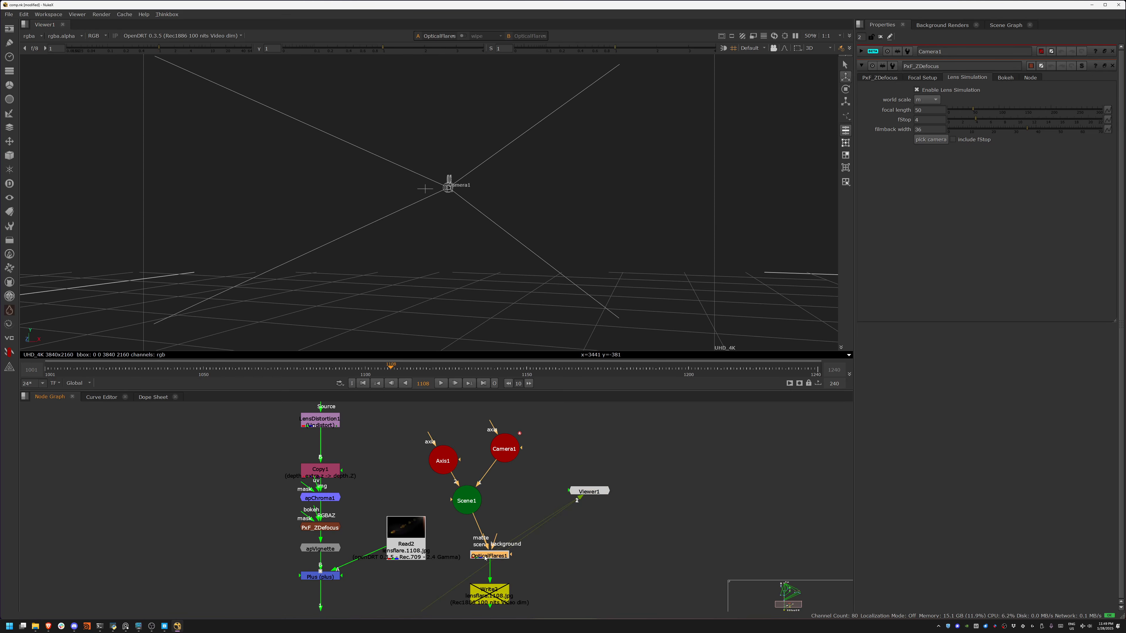
key("Tab")
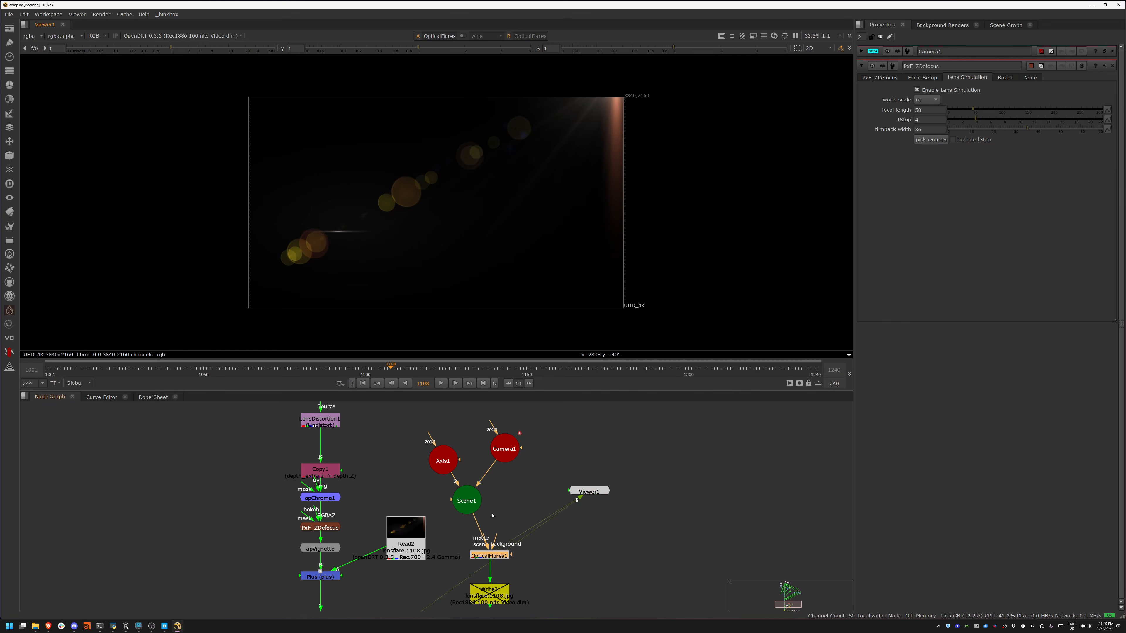
- Try shifting the flare source through Axis1's local Translate X and restore the original value
double_click(439, 467)
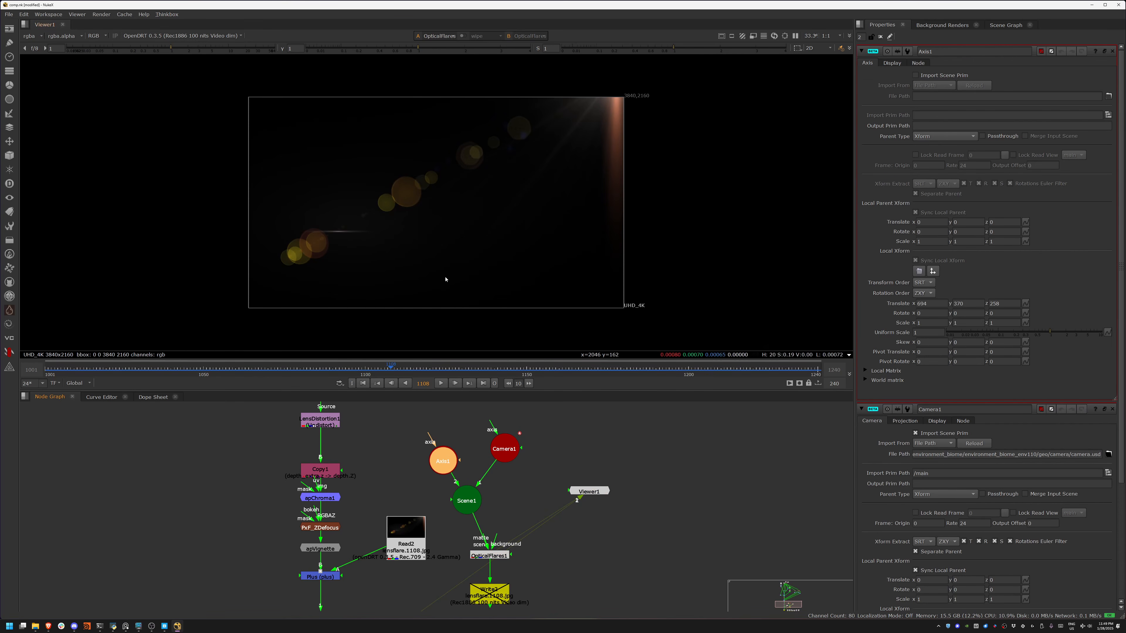
left_click(921, 304)
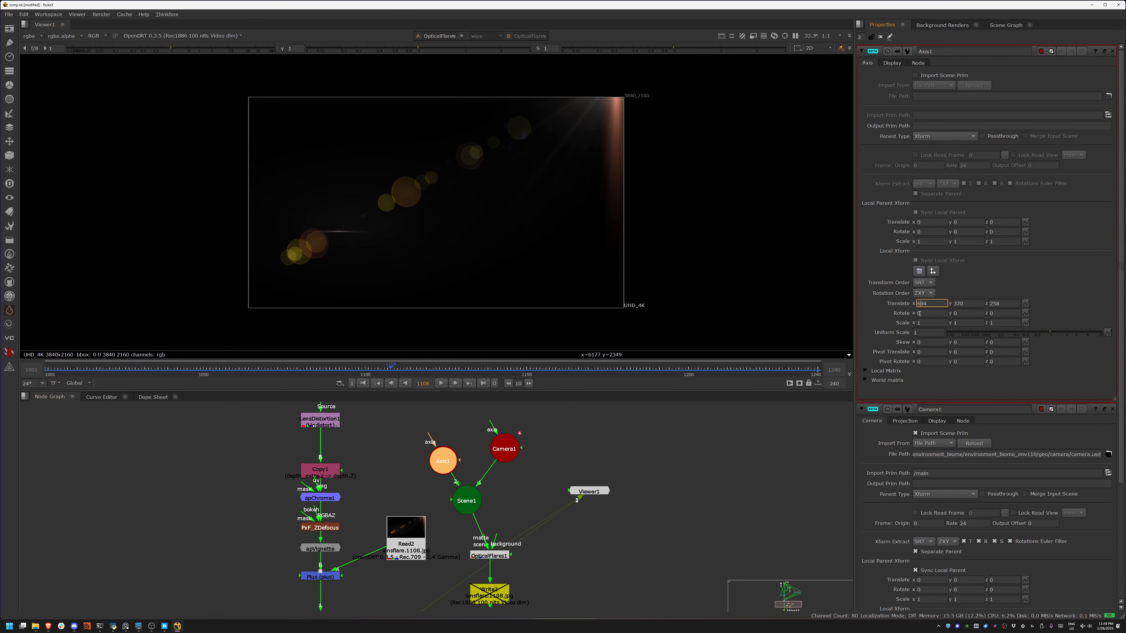
key("Up")
key("Down")
key("Down")
key("Down")
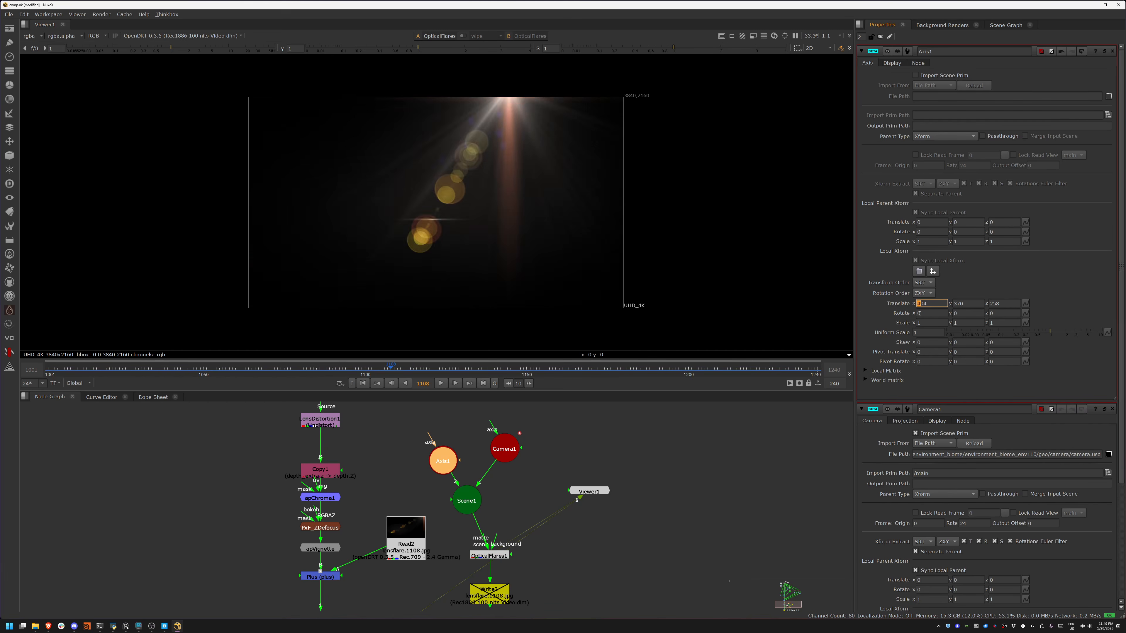
key("Up")
key("Up")
left_click(566, 444)
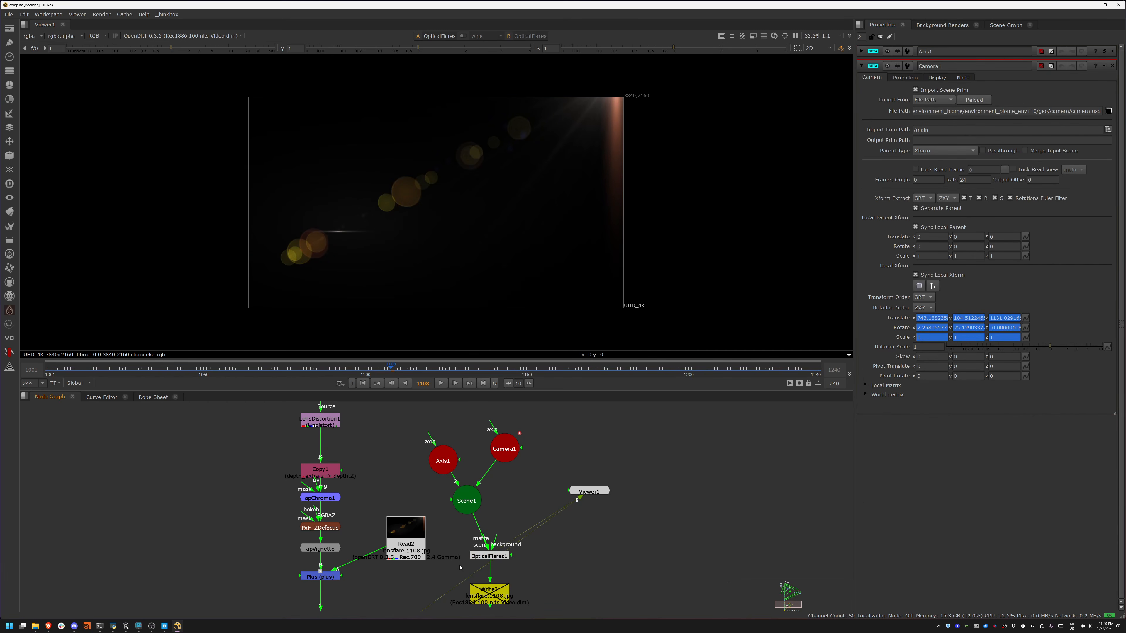
- Disable the OpticalFlares1 node again and view the Plus merge that adds the Read2 flare to the composite
middle_click_drag(459, 566, 472, 497)
middle_click_drag(510, 460, 469, 498)
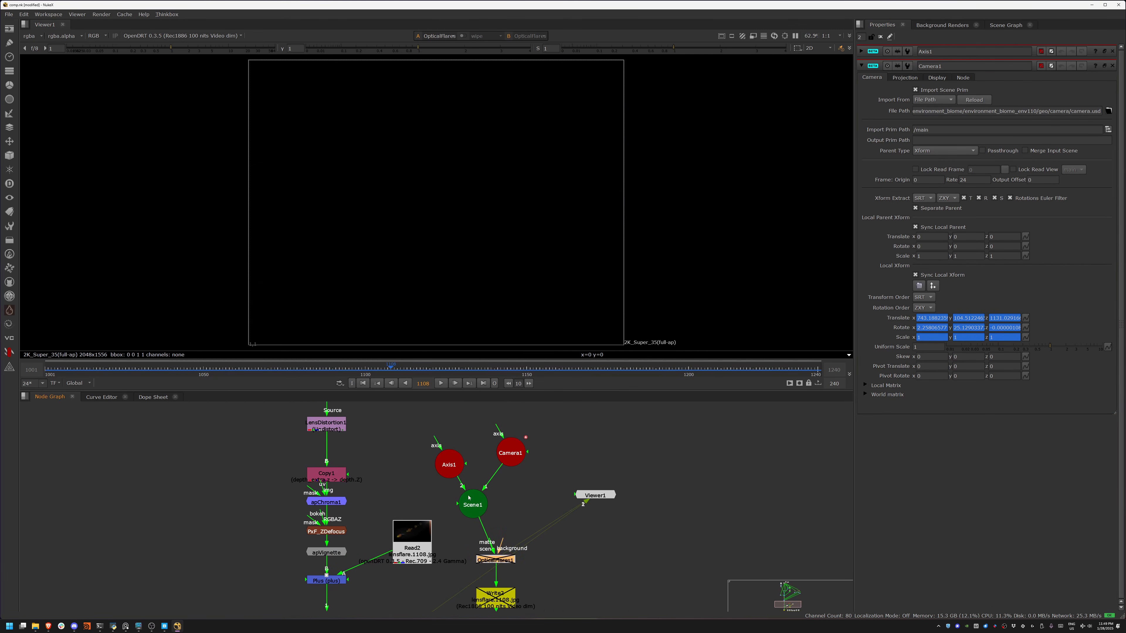
left_click(328, 581)
key("1")
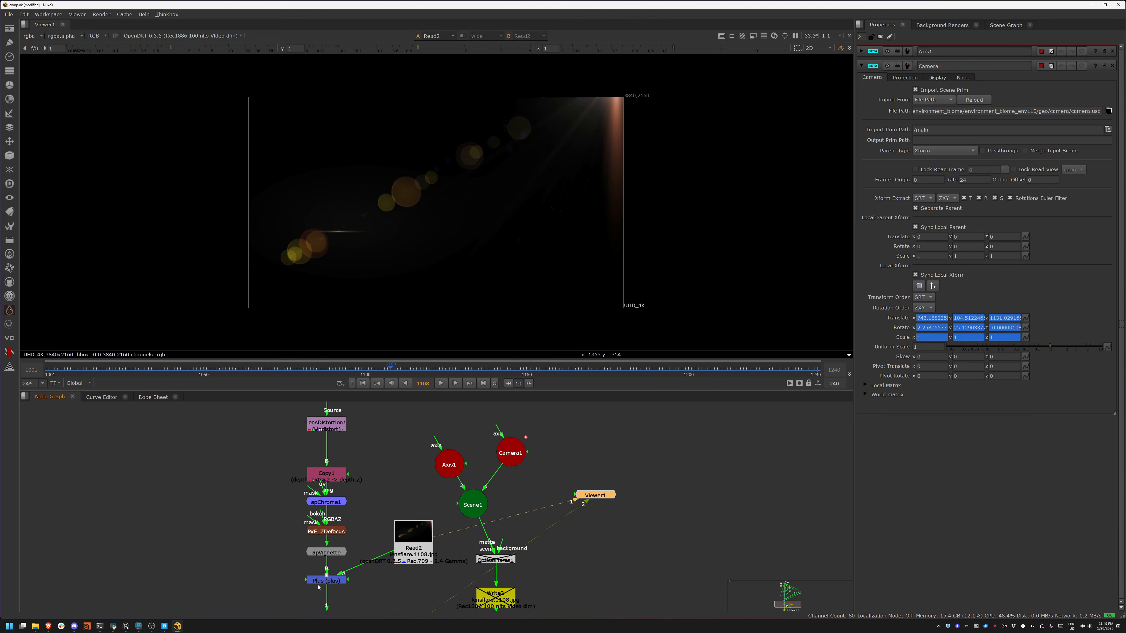
mouse_move(438, 227)
middle_mouse_down()
mouse_move(430, 176)
mouse_move(450, 246)
mouse_move(453, 213)
middle_mouse_up()
middle_click_drag(372, 527, 369, 445)
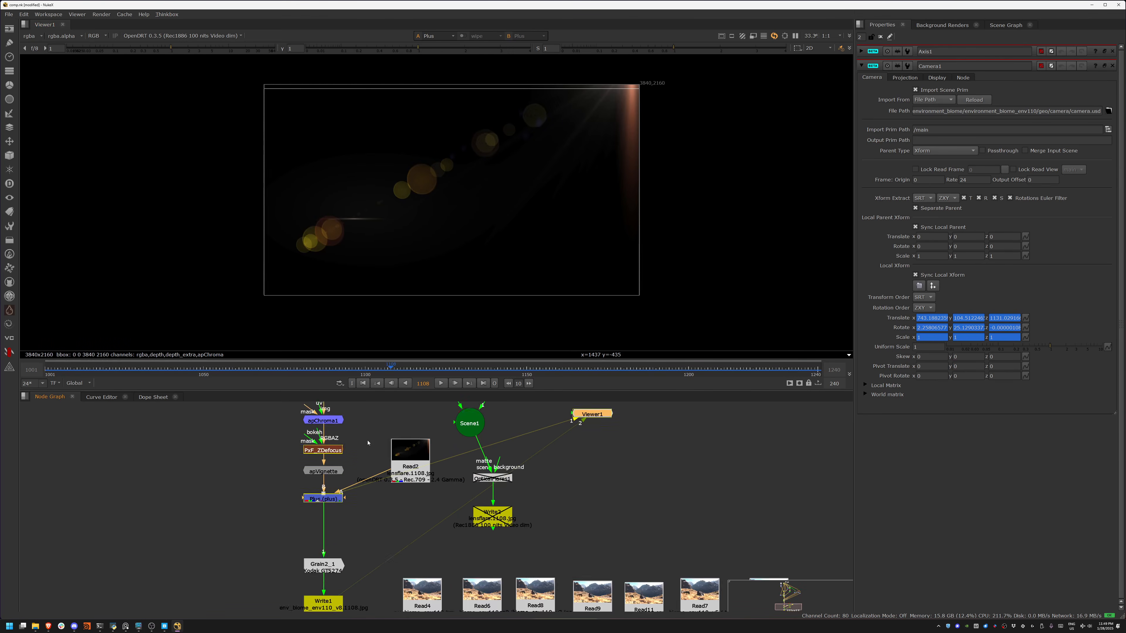
middle_click_drag(363, 562, 359, 440)
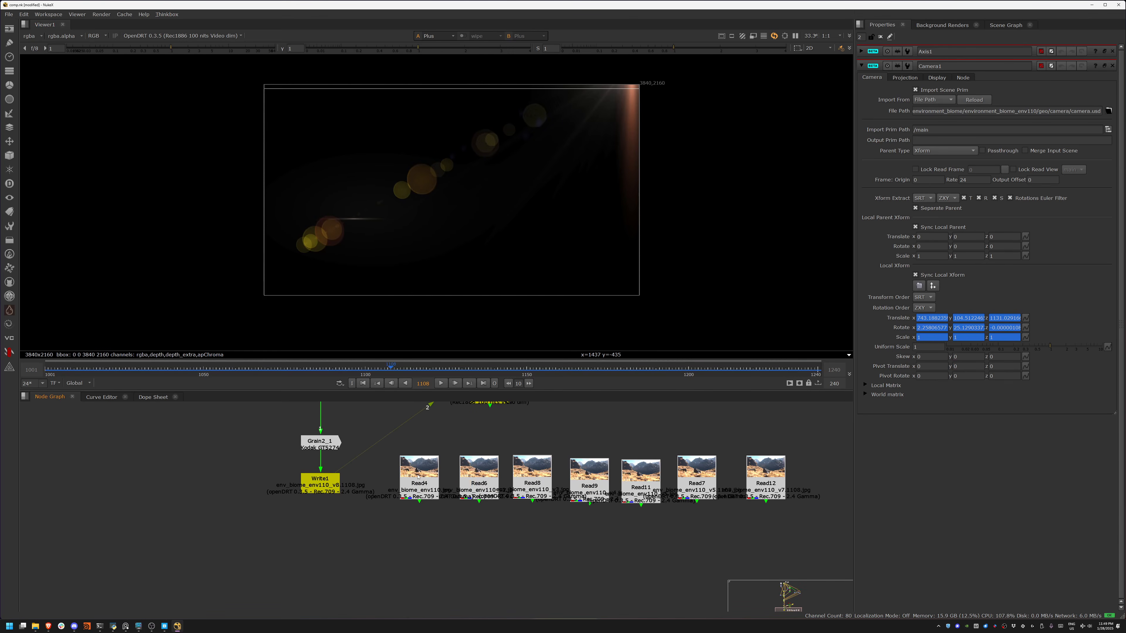
- View the Read4 render, enlarge the viewer area above the node graph, and view the Read6 render
left_click(419, 463)
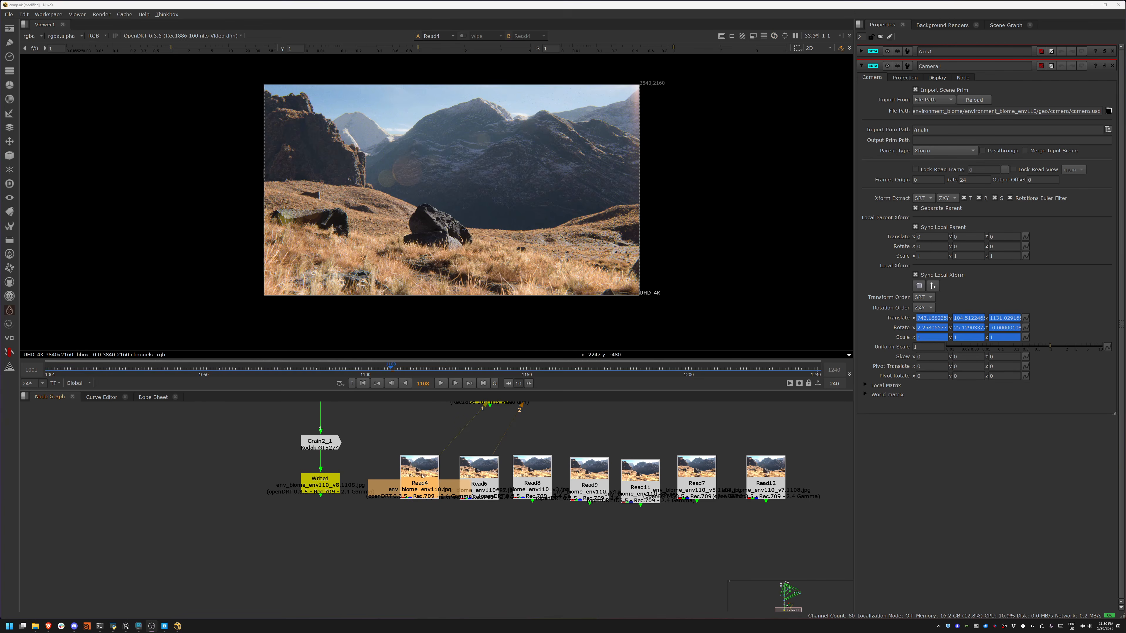
left_click_drag(440, 414, 443, 462)
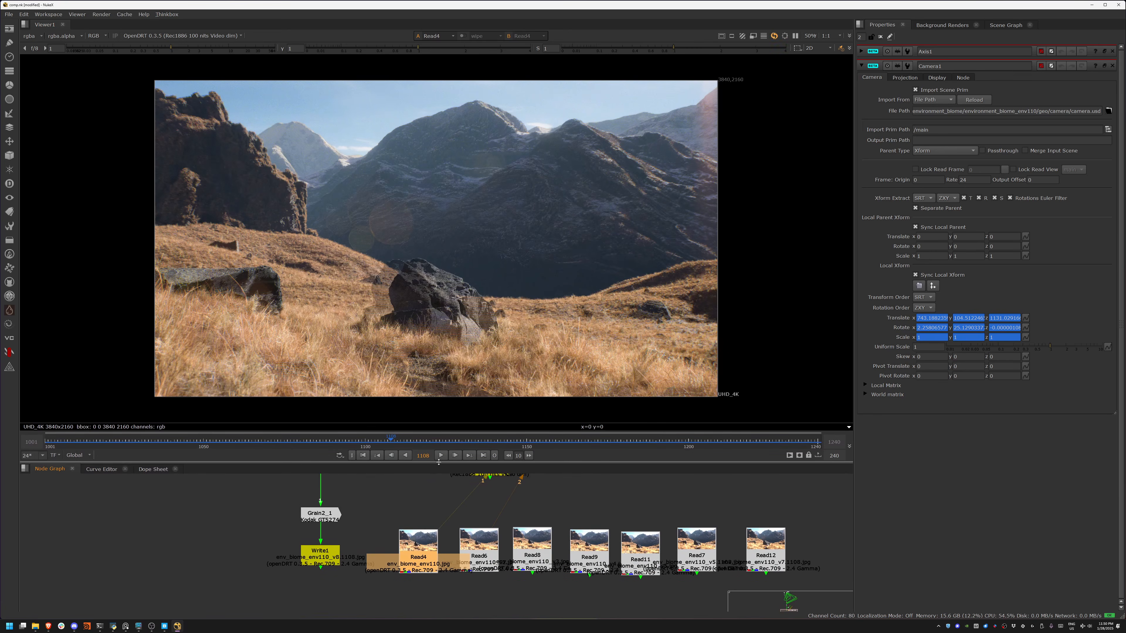
left_click(424, 548)
left_click(472, 549)
key("1")
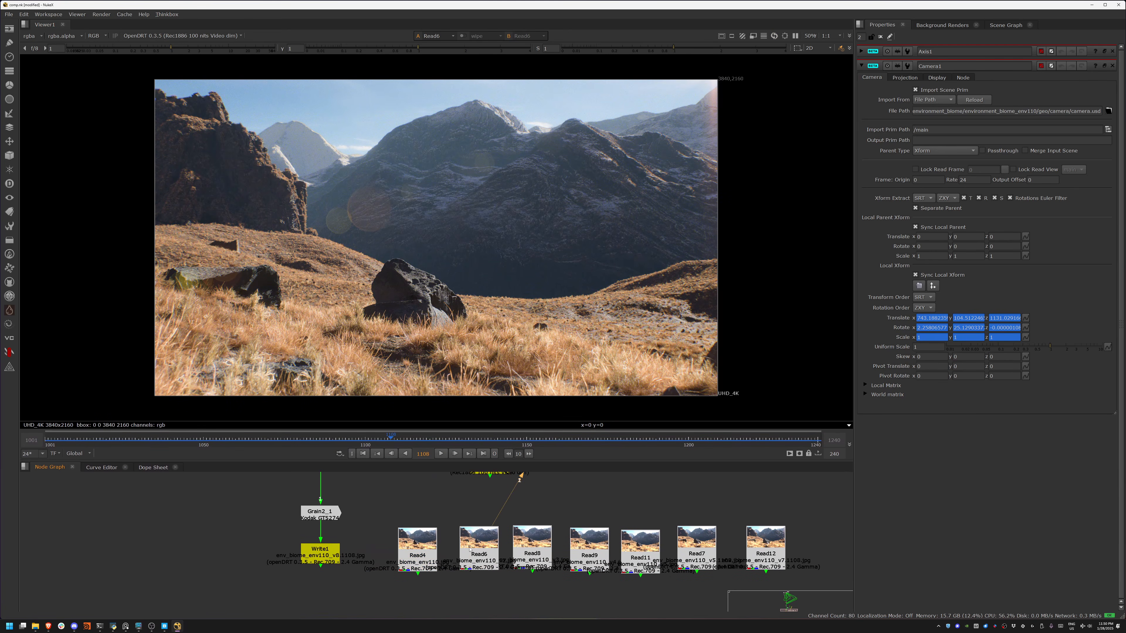
- Compare the Read8, Read6 and Read4 renders one after another and return to Read6
left_click(531, 553)
key("1")
left_click(481, 555)
key("1")
left_click(419, 555)
key("1")
left_click(482, 558)
key("1")
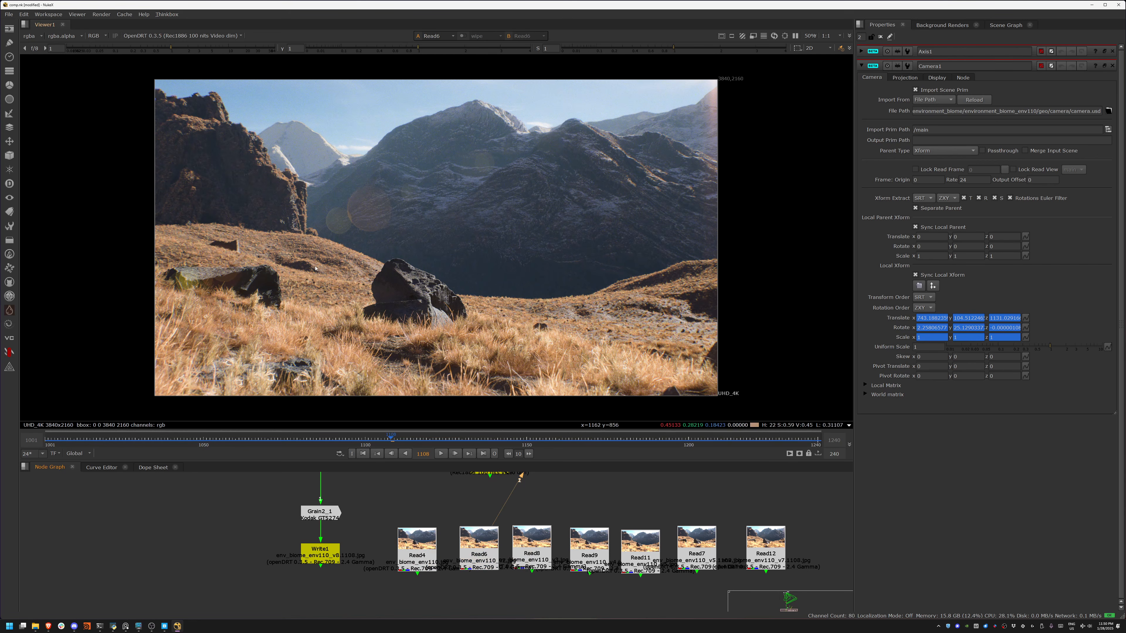
- Load the Read9 render into viewer input 1 and the Read11 render into viewer input 2
left_click(586, 548)
key("1")
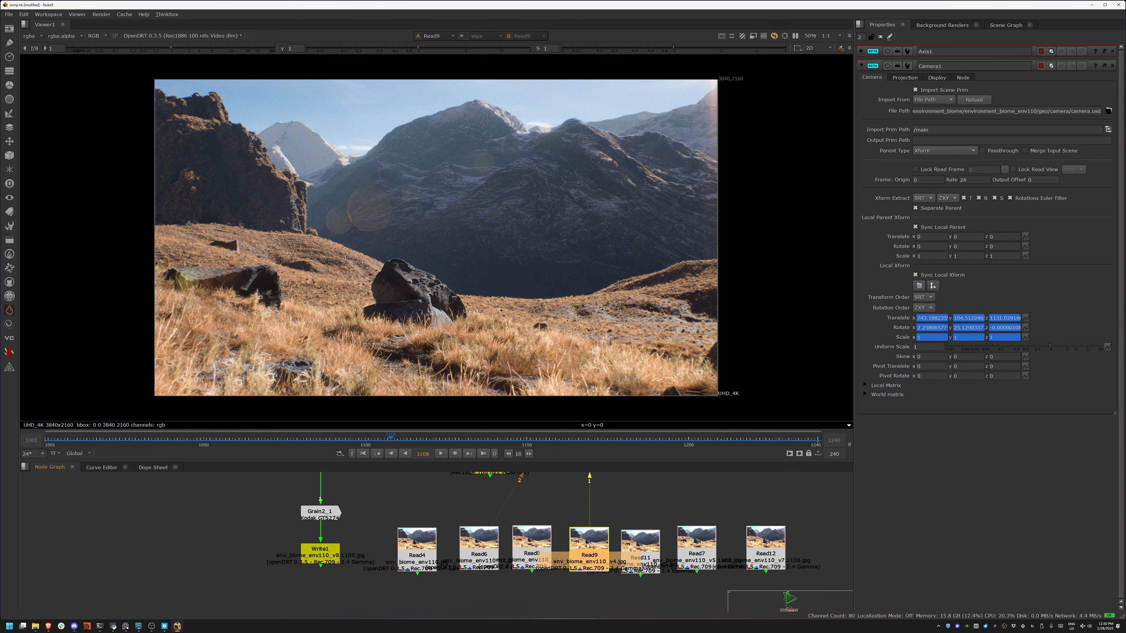
left_click(633, 540)
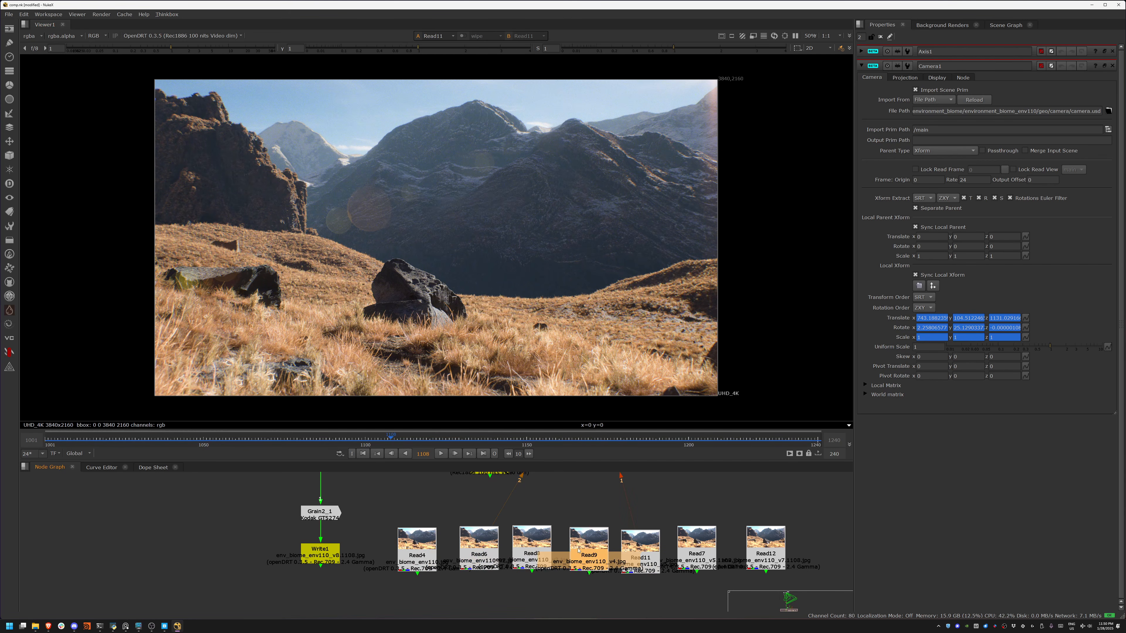
key("2")
- Compare Read9 and Read11 up close by alternating between viewer inputs 1 and 2
scroll(590, 319, "up", 3)
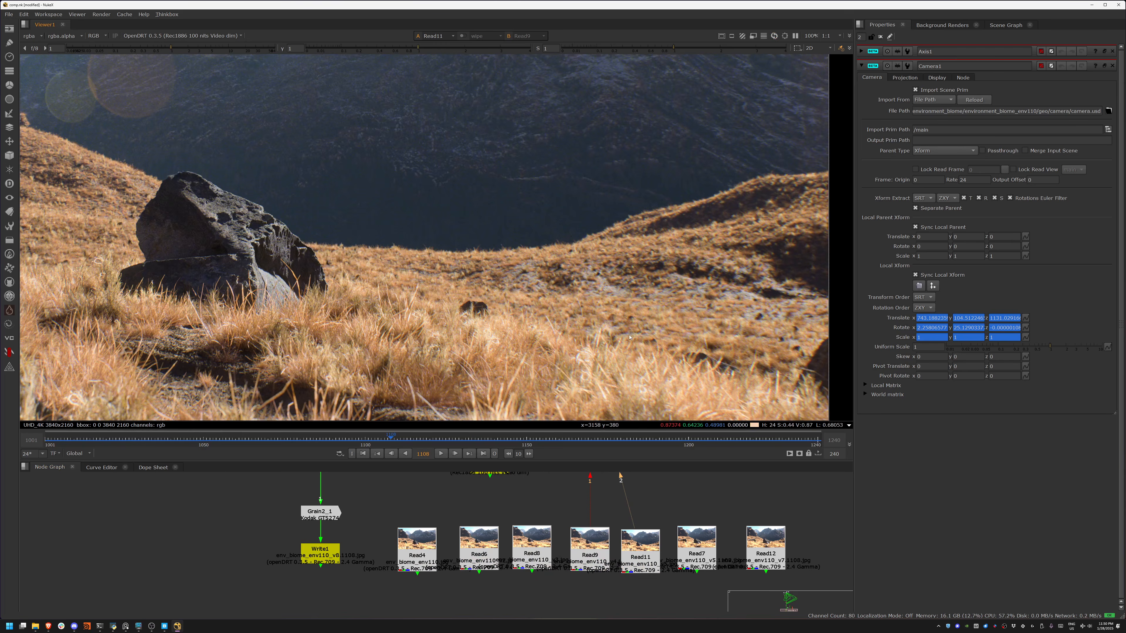
middle_click_drag(422, 95, 513, 222)
key("1")
key("2")
key("1")
key("2")
key("1")
key("2")
key("1")
key("2")
scroll(512, 222, "down", 3)
- Compare the Read7 and Read12 renders in alternation, full frame and zoomed in, and end on Read12
left_click(694, 535)
key("1")
left_click(763, 536)
key("2")
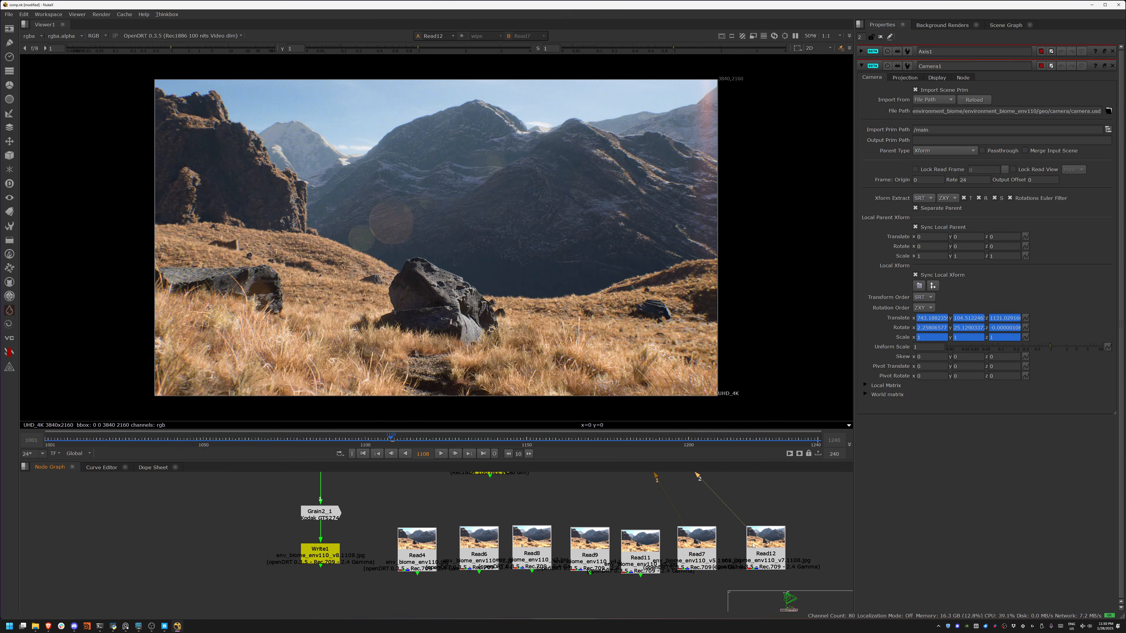
key("1")
key("2")
scroll(655, 210, "up", 5)
key("1")
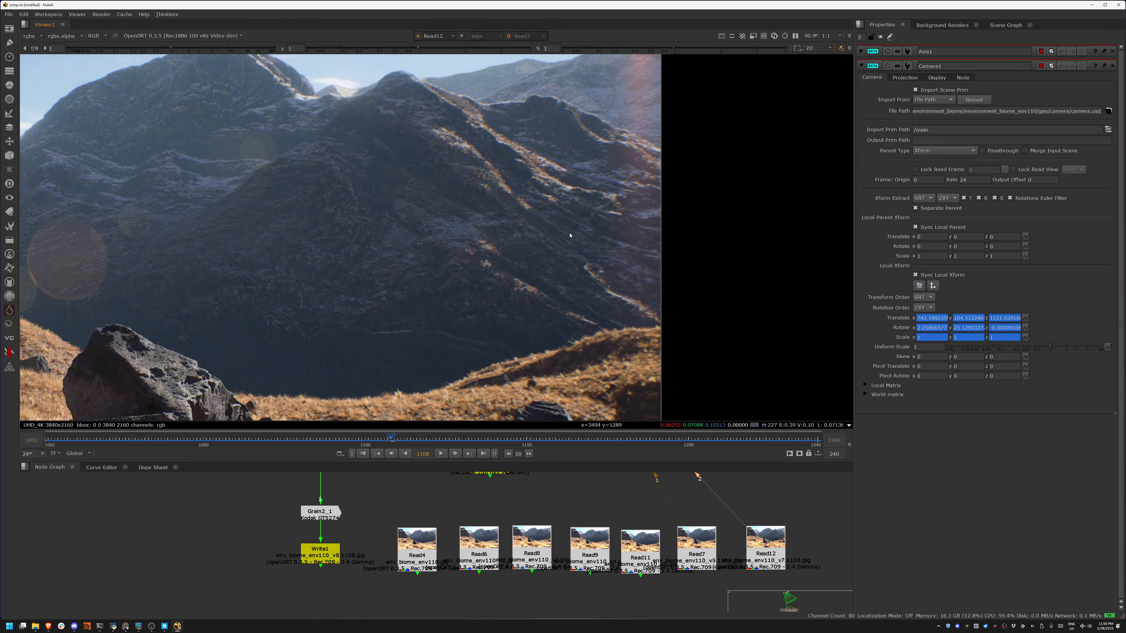
key("f")
middle_click_drag(489, 263, 526, 258)
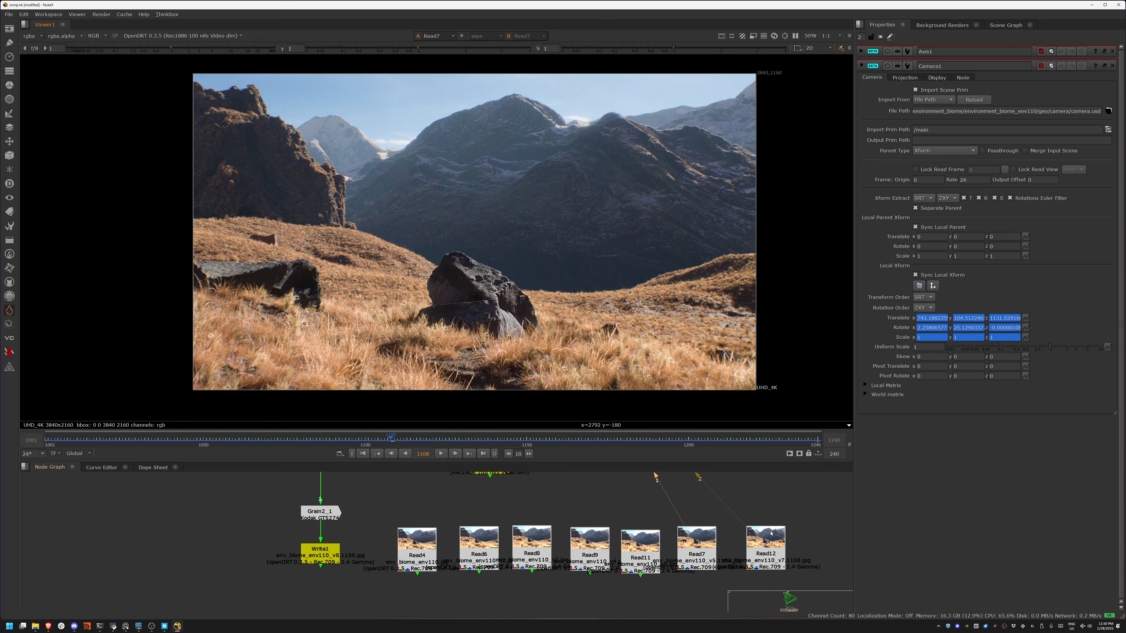
left_click(765, 537)
key("1")
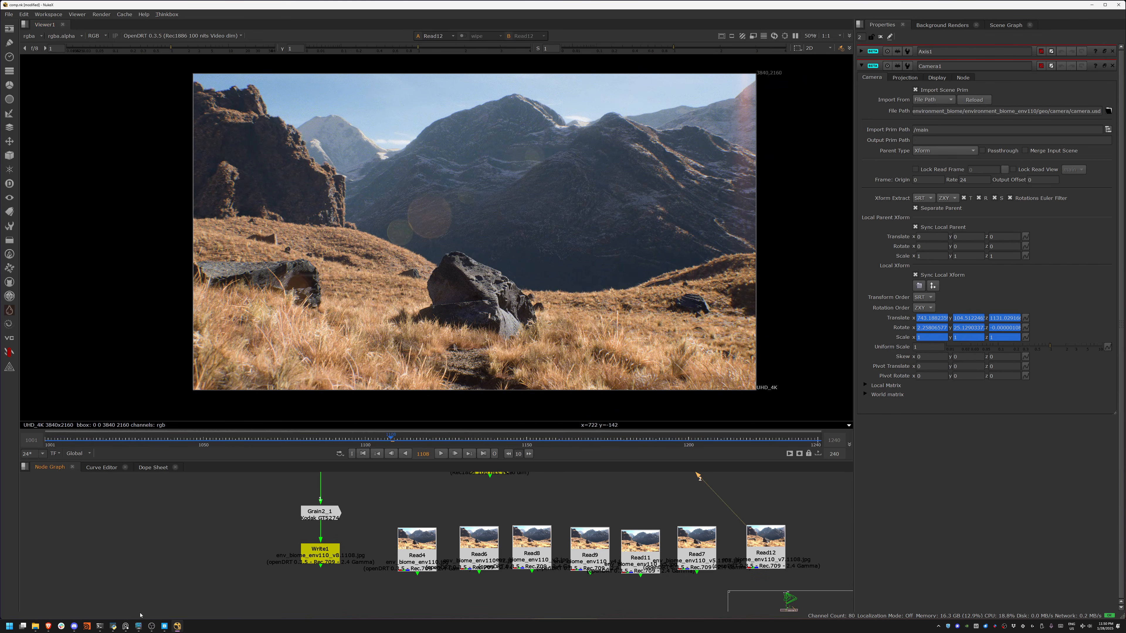
- Switch to the sequence player, go to frame 1091 of the env_biome_env110_v8 sequence, and show it fitted in a maximized window
left_click(139, 626)
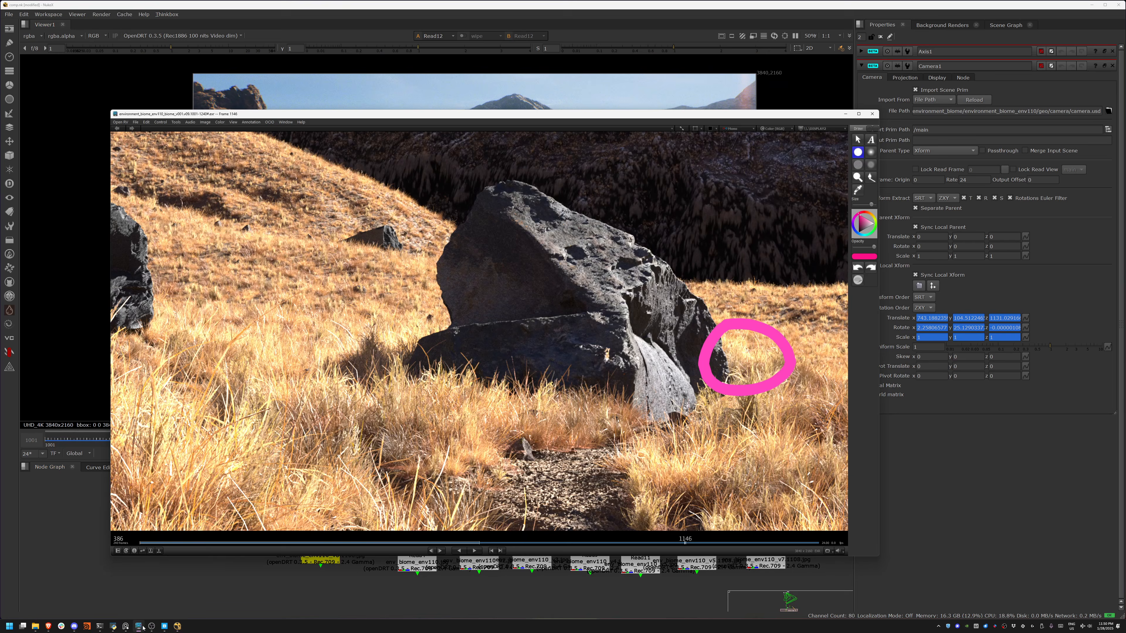
left_click(268, 543)
key("f")
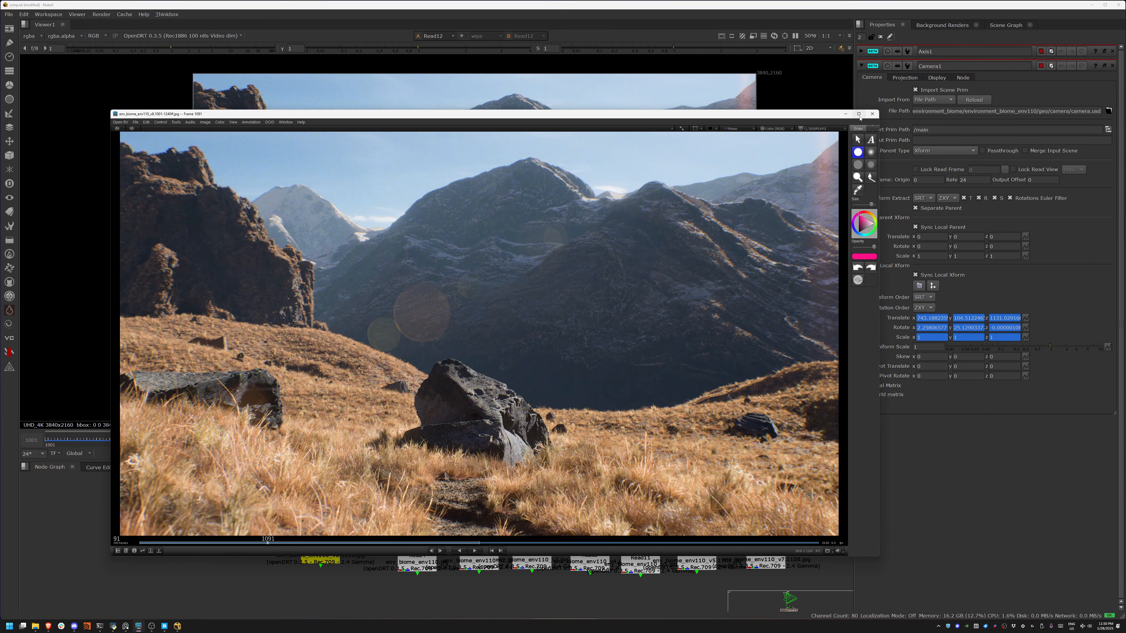
left_click(859, 113)
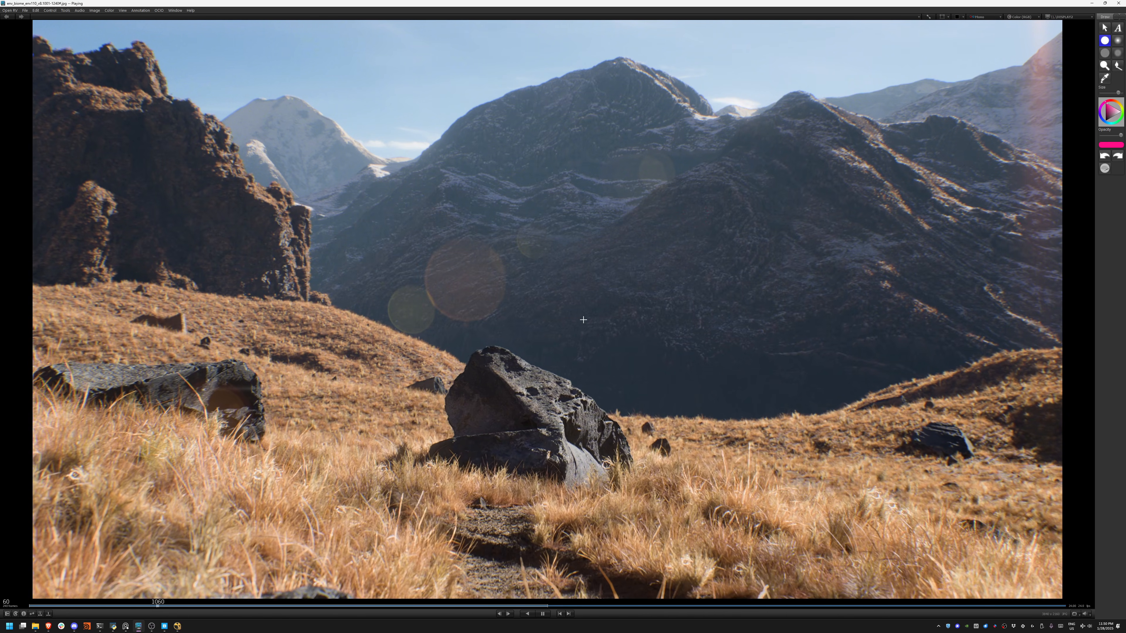
- Switch to the reference board and examine its mountain and hiker photos up close against the playing render
left_click(125, 626)
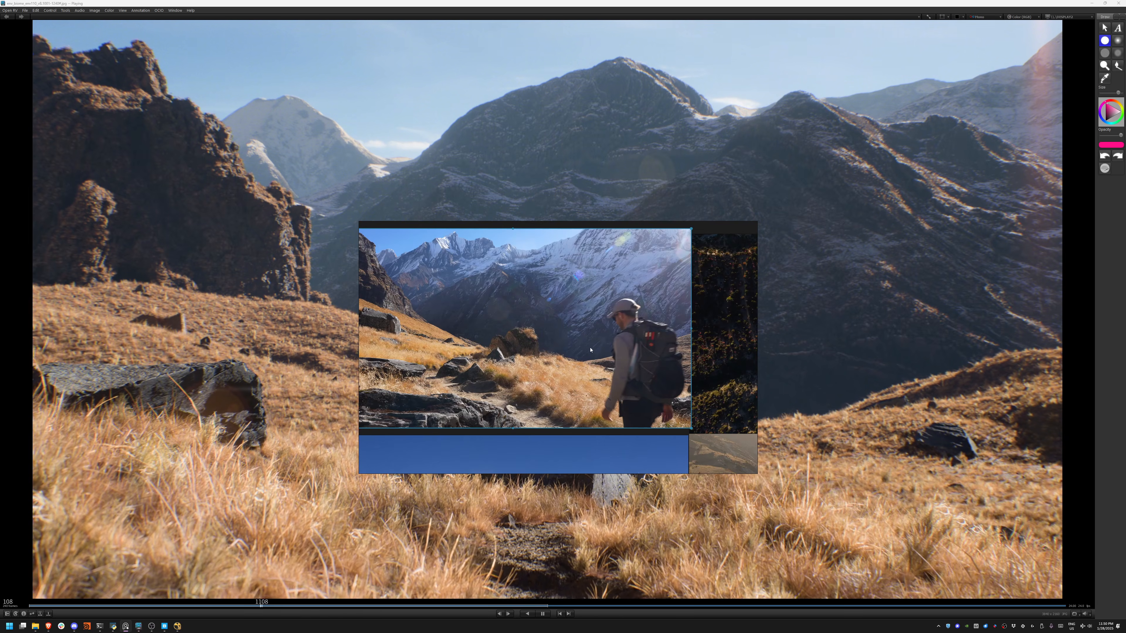
scroll(624, 328, "down", 7)
middle_click_drag(624, 329, 494, 304)
scroll(572, 305, "up", 6)
middle_click_drag(586, 305, 611, 275)
scroll(597, 355, "up", 4)
scroll(596, 382, "down", 5)
middle_click_drag(727, 267, 447, 413)
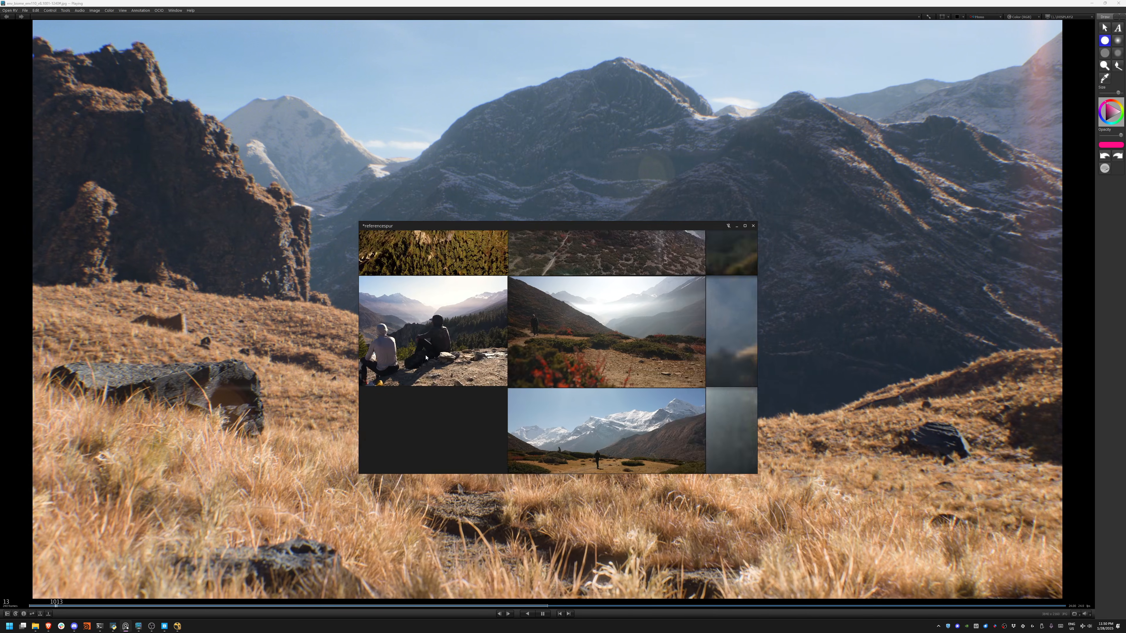
- View the whole reference board with its PRIMARY group and return to the playing render sequence
middle_click_drag(715, 363, 596, 348)
scroll(596, 347, "down", 8)
middle_click_drag(546, 418, 555, 351)
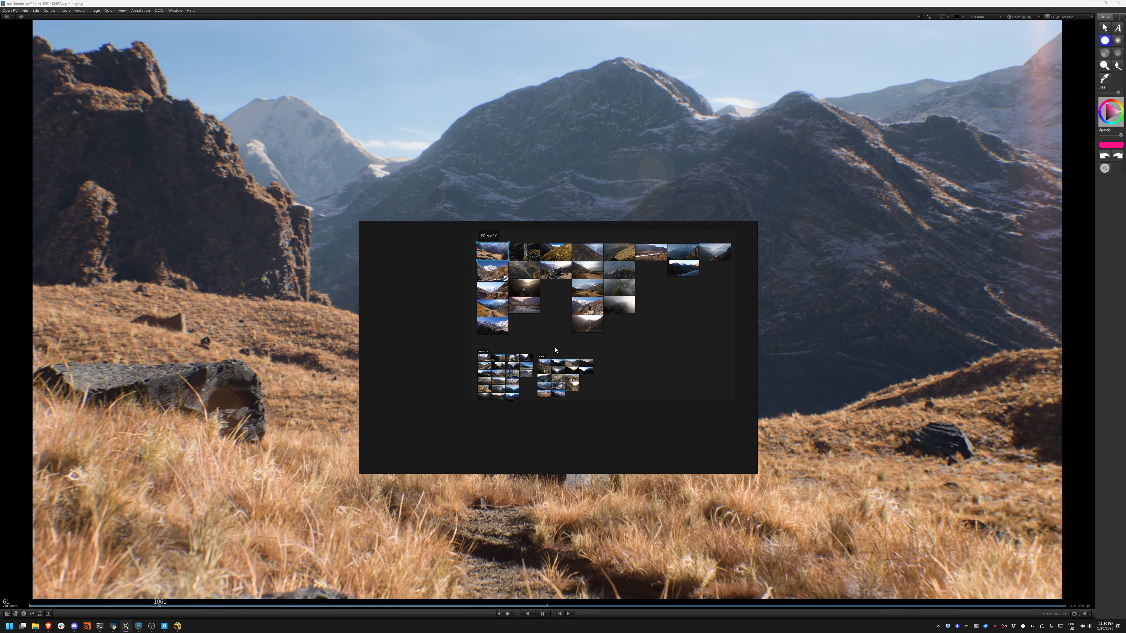
left_click(679, 427)
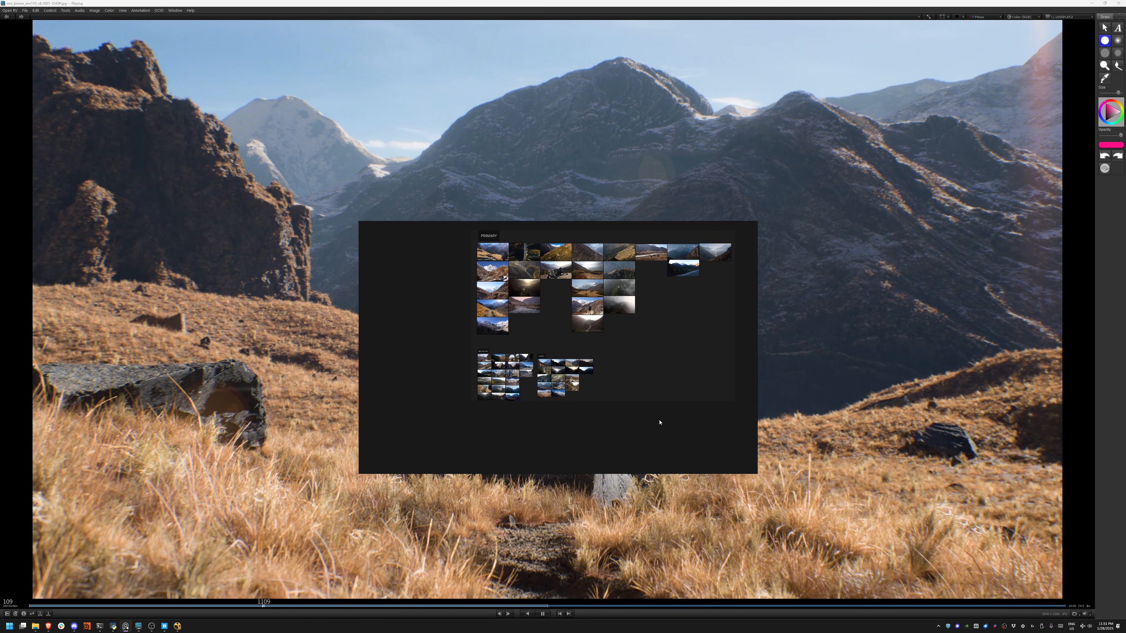
key("alt+Tab")
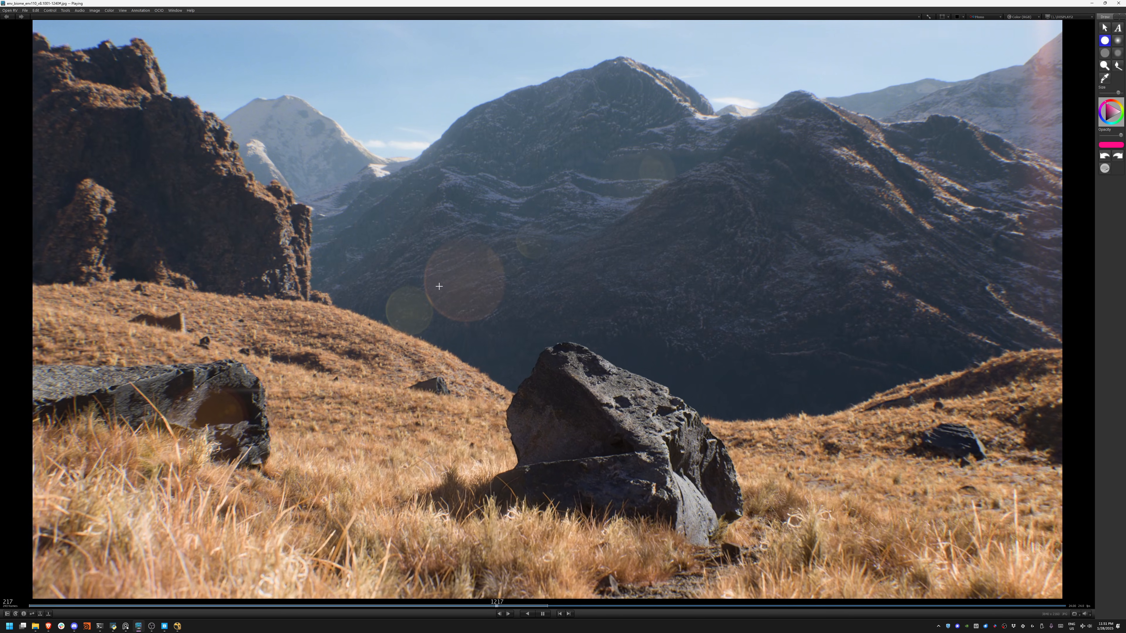